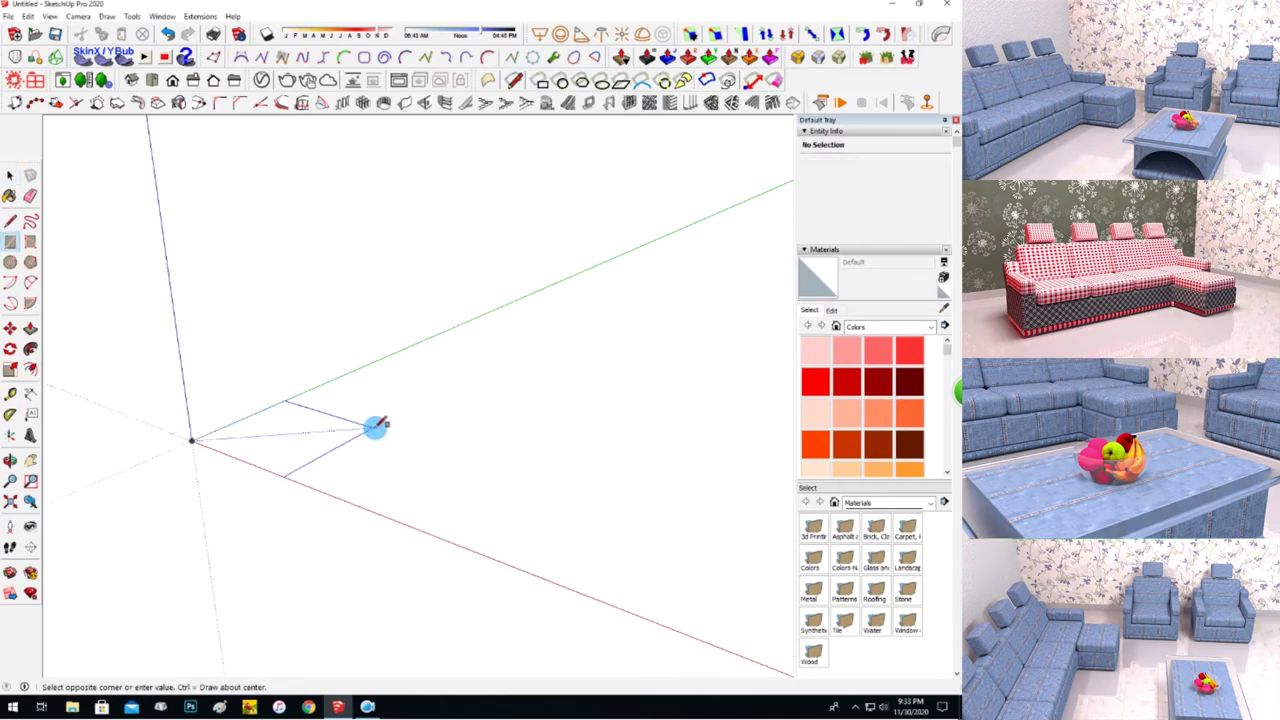
Draw the first square face and copy it along a row beside itself.
left_click(362, 428)
scroll(370, 360, "up", 5)
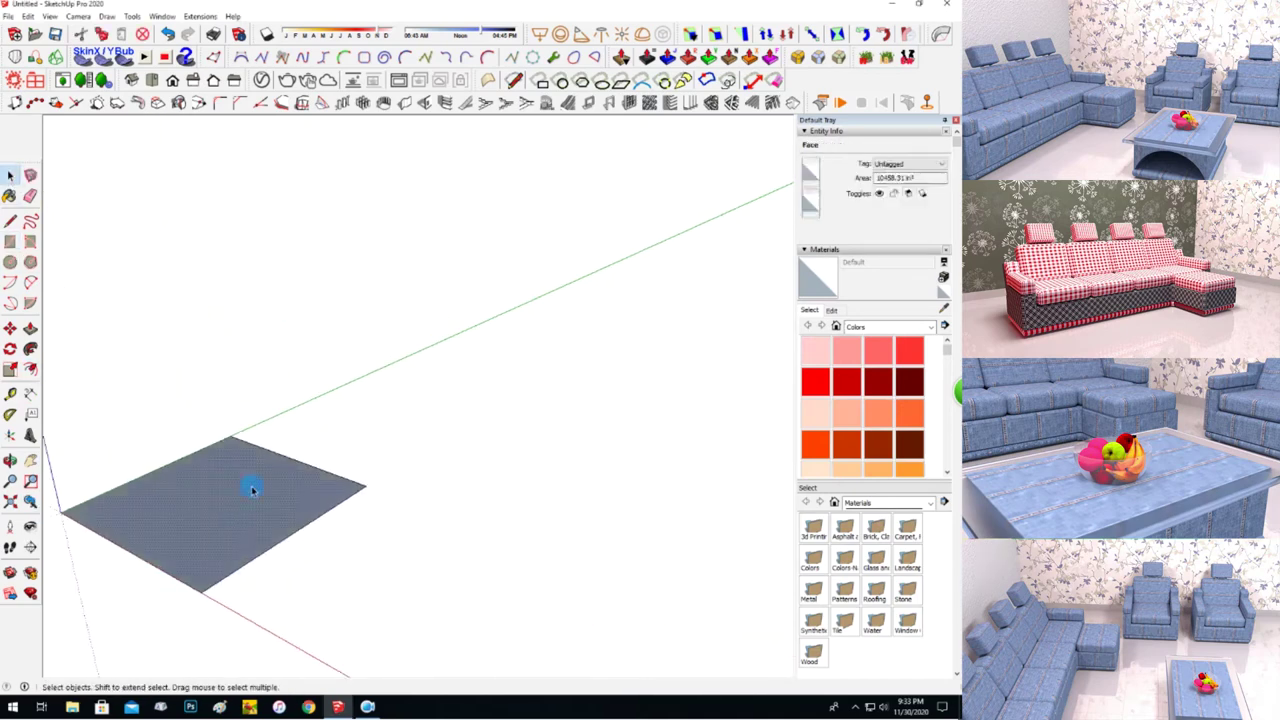
key("ctrl")
left_click(366, 486)
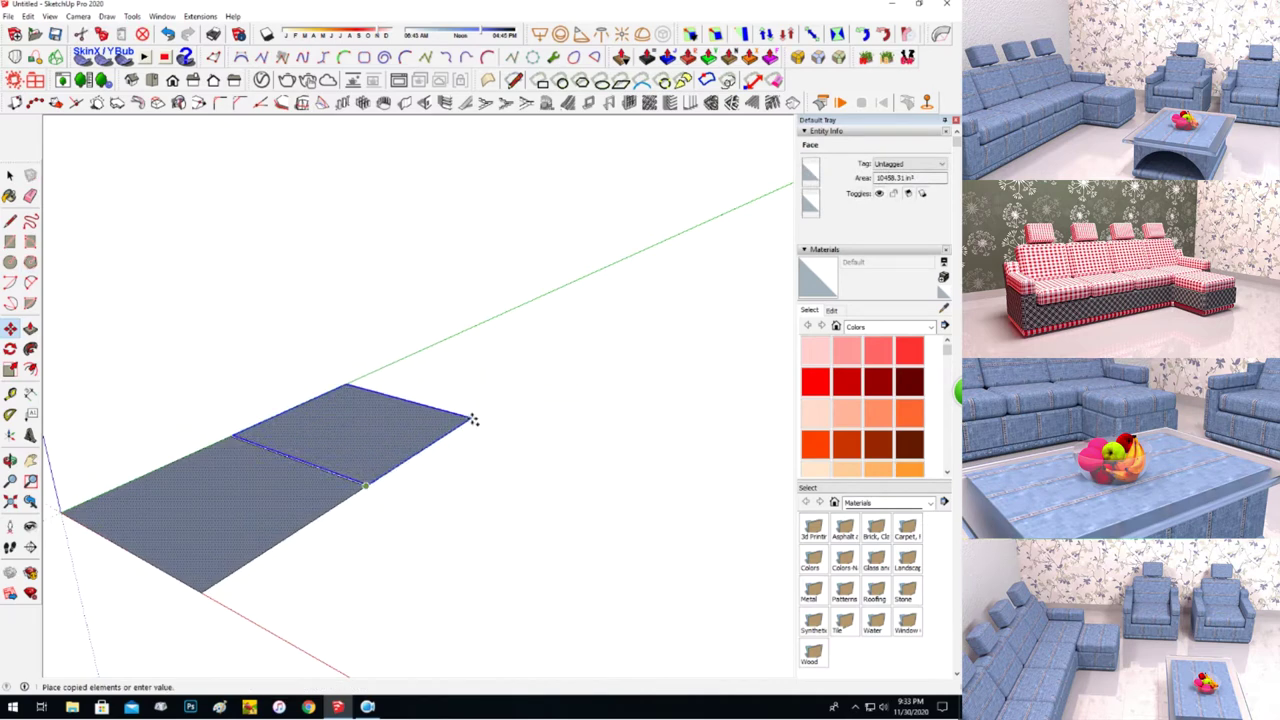
left_click(443, 434)
scroll(366, 486, "down", 3)
key("ctrl")
left_click(400, 434)
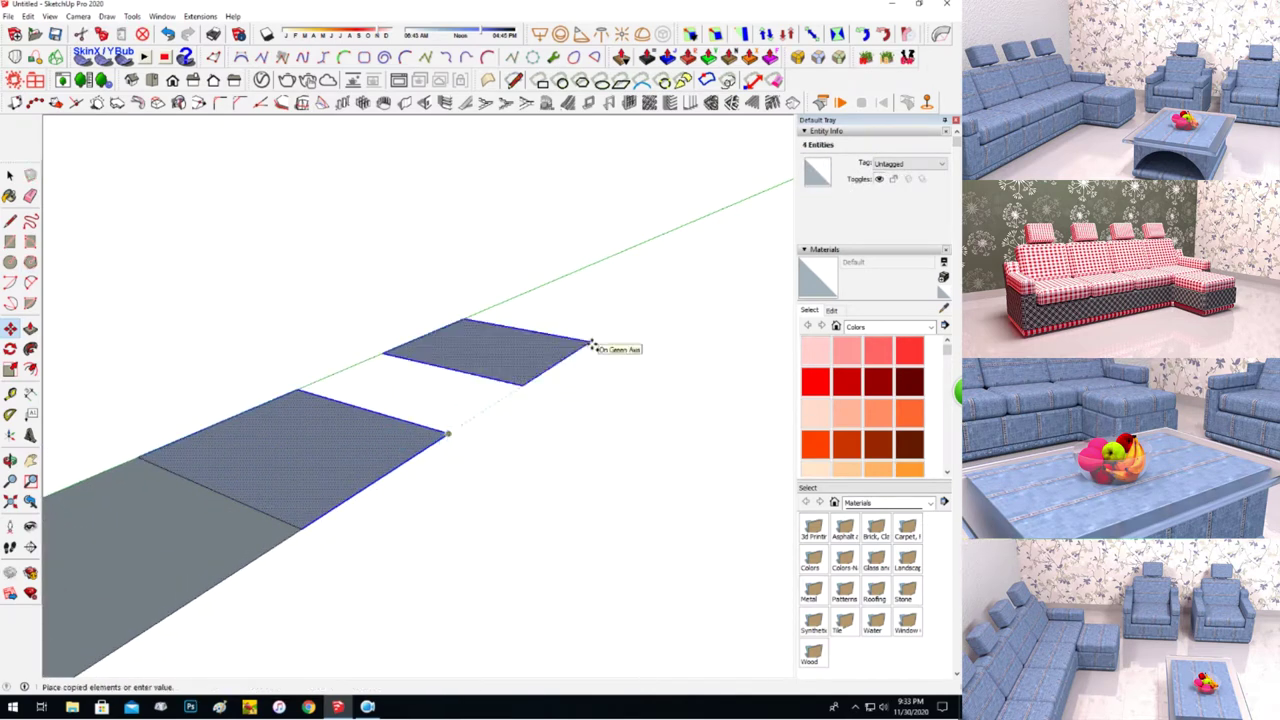
scroll(457, 422, "up", 3)
scroll(494, 531, "down", 3)
middle_click_drag(494, 531, 247, 424)
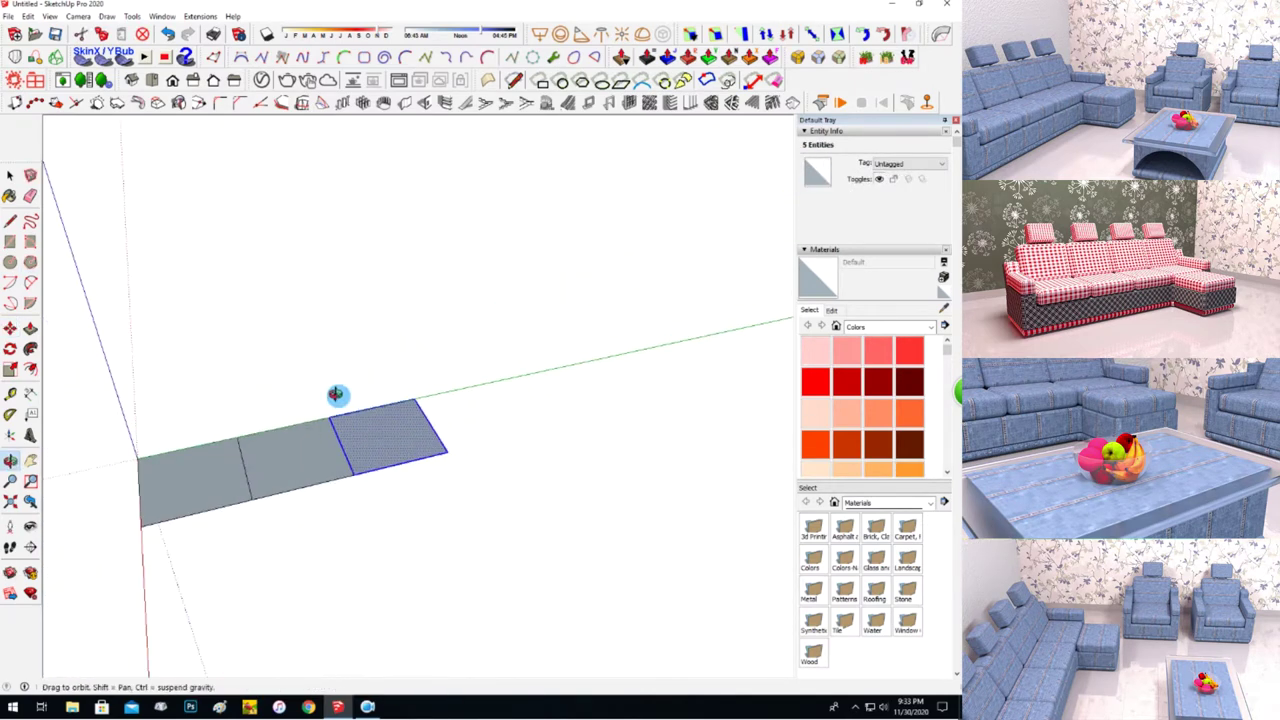
Extend the row to four squares, copy one below the right end and a spare above.
key("ctrl")
left_click(428, 472)
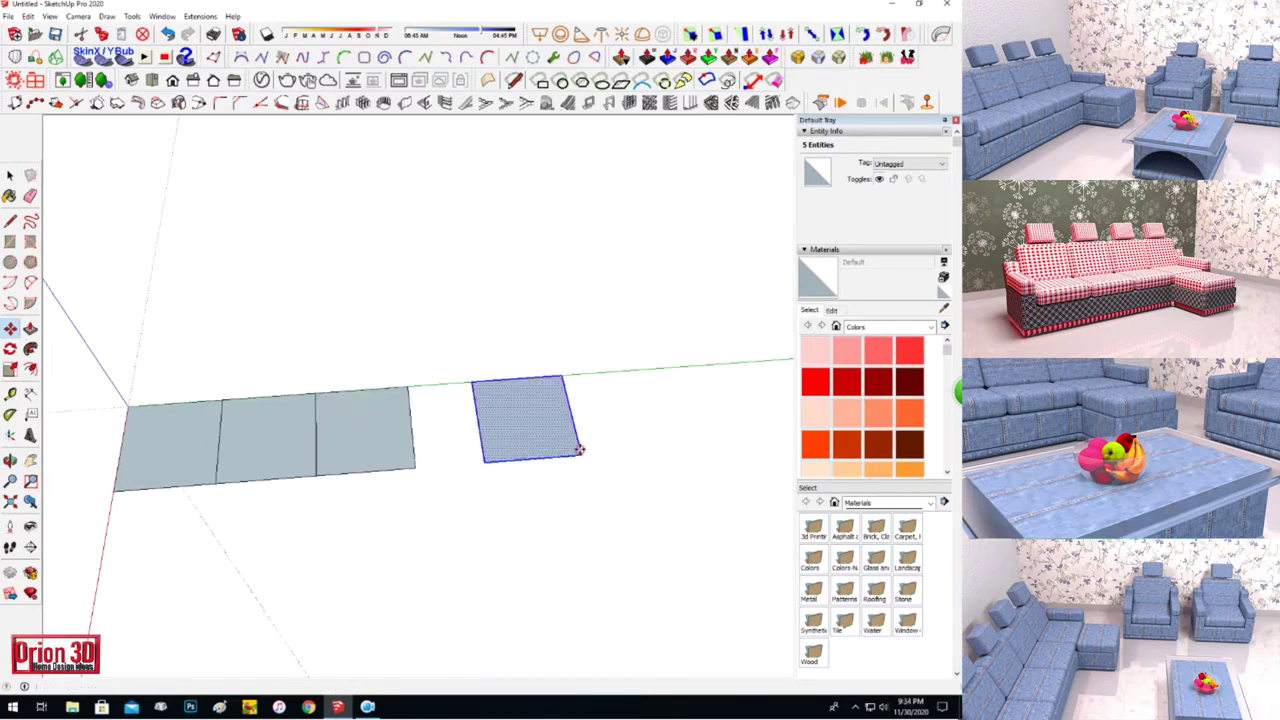
left_click(517, 461)
key("ctrl")
left_click(408, 386)
left_click(419, 477)
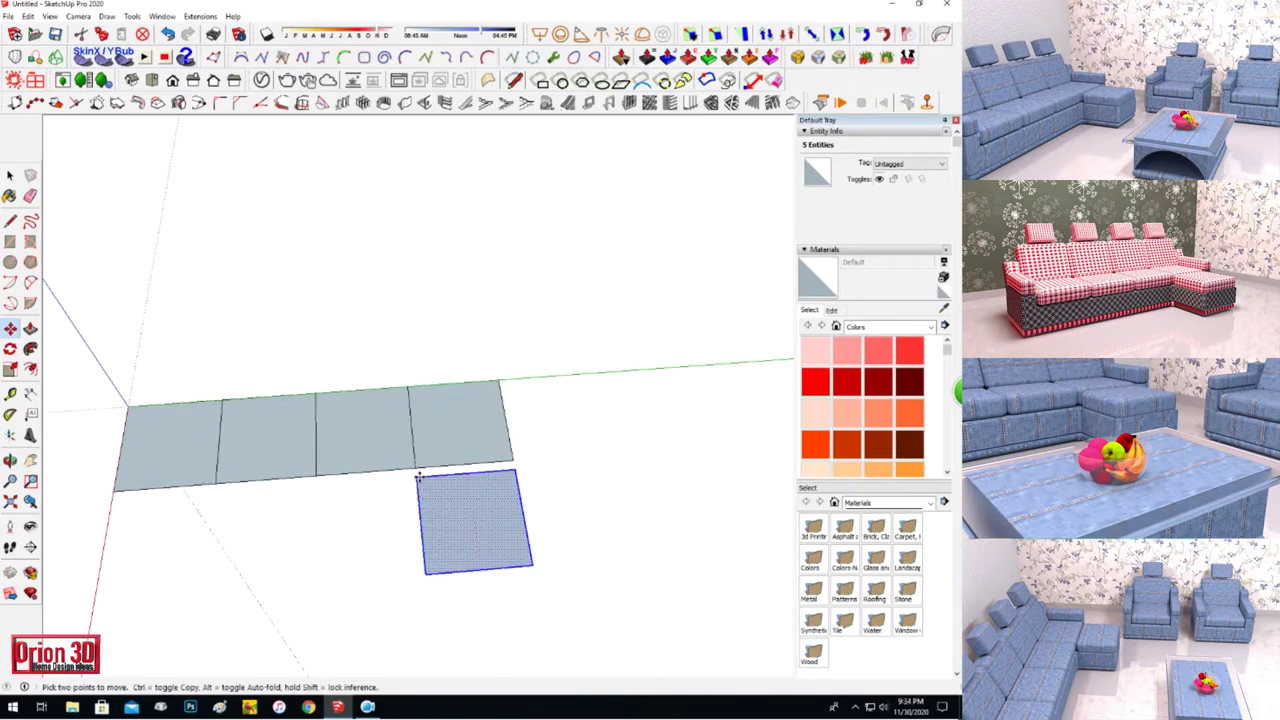
key("ctrl")
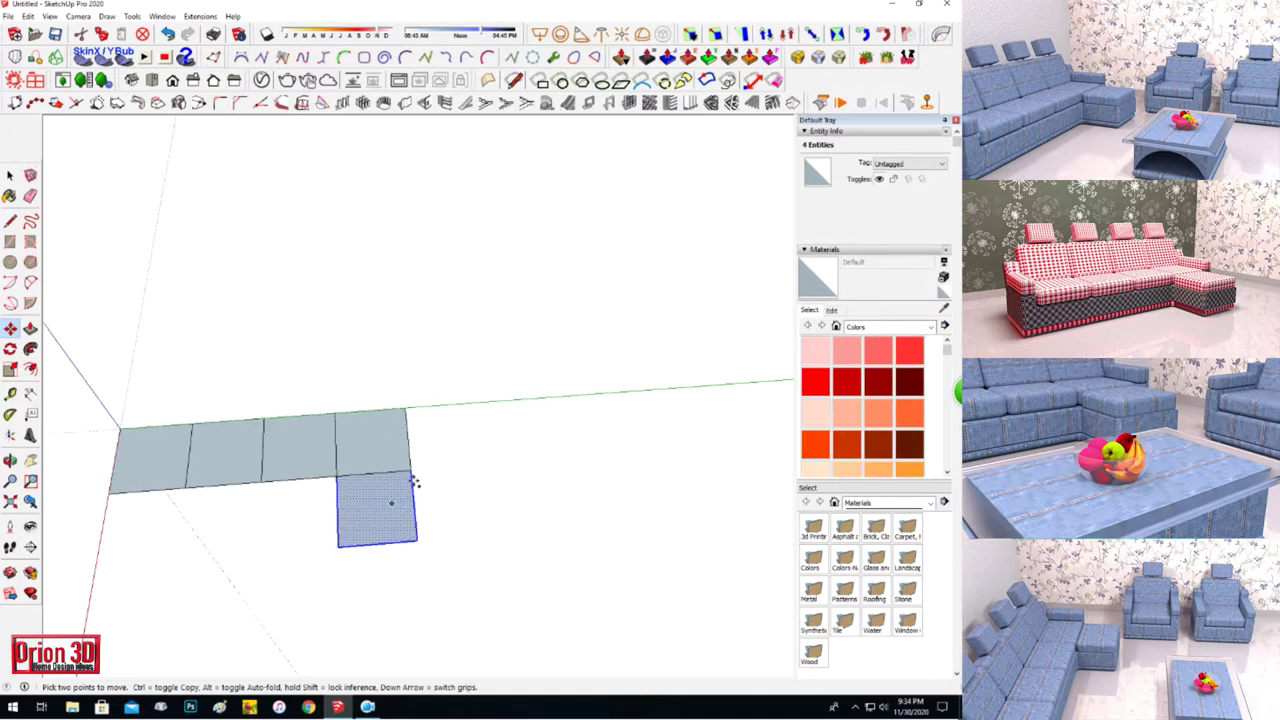
left_click(391, 503)
left_click(590, 346)
Draw a narrow rectangular strip against the row's left end.
middle_click_drag(66, 543, 306, 410)
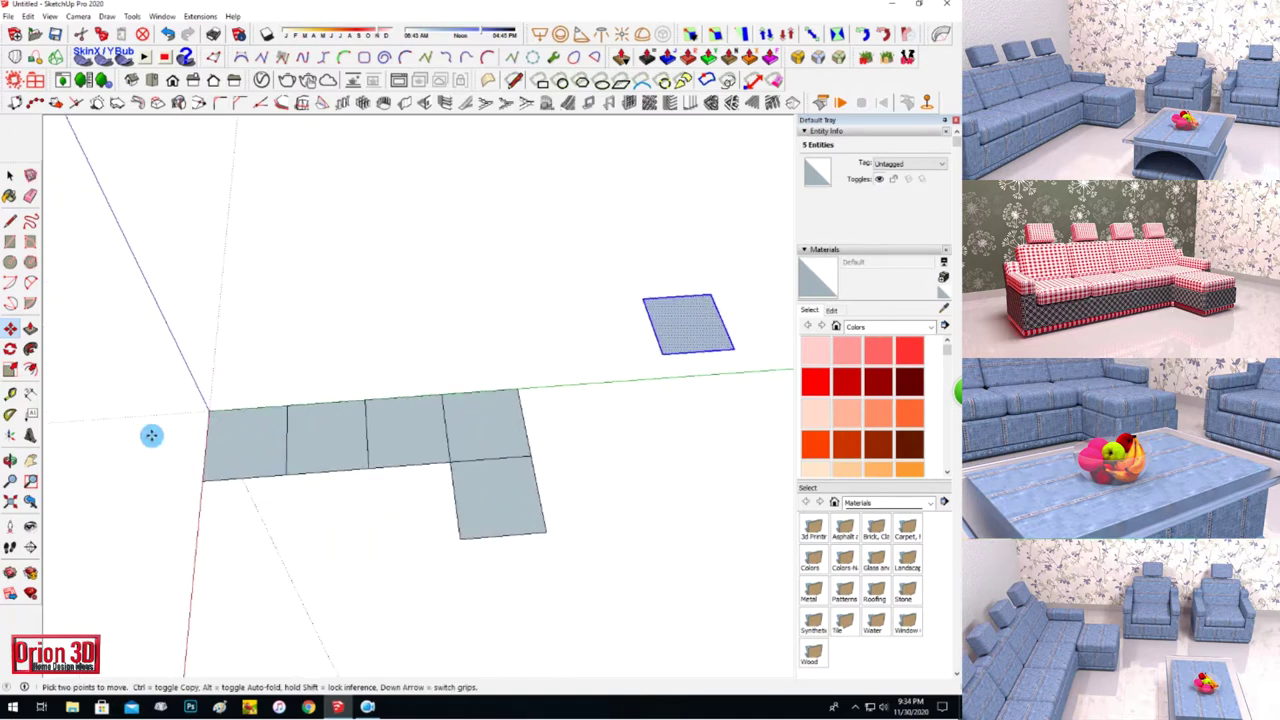
scroll(160, 420, "up", 3)
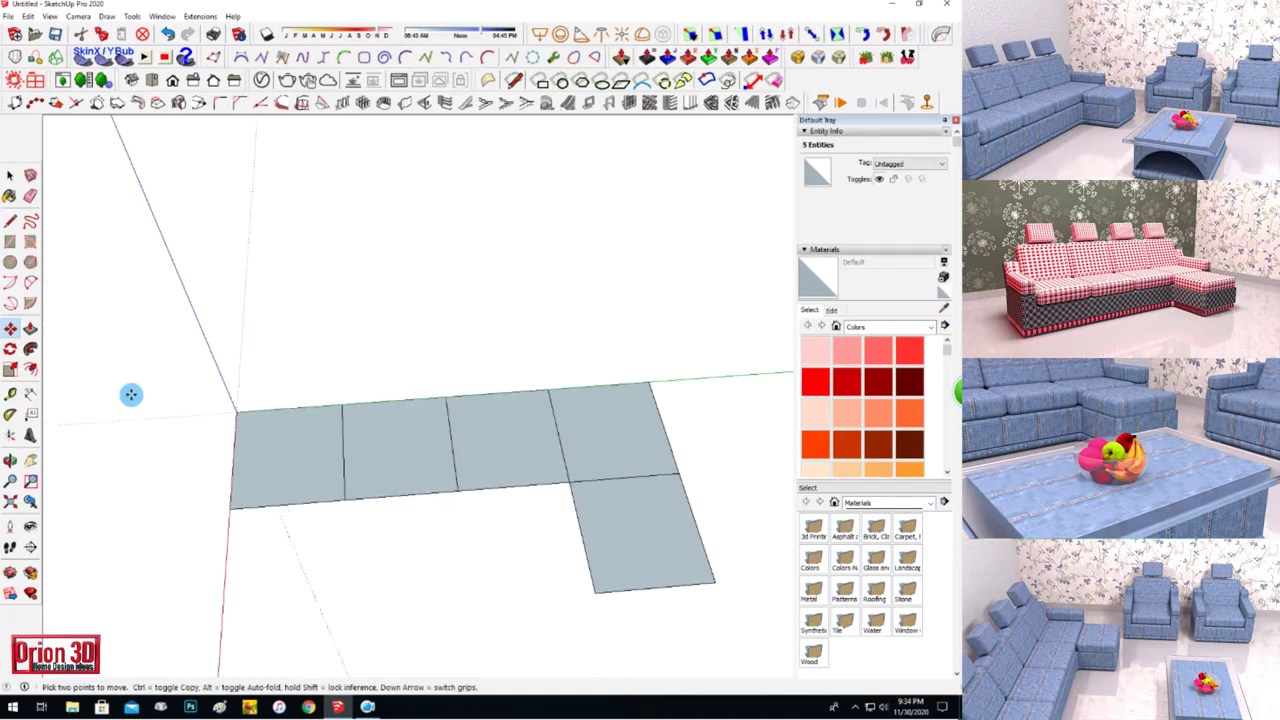
left_click(12, 177)
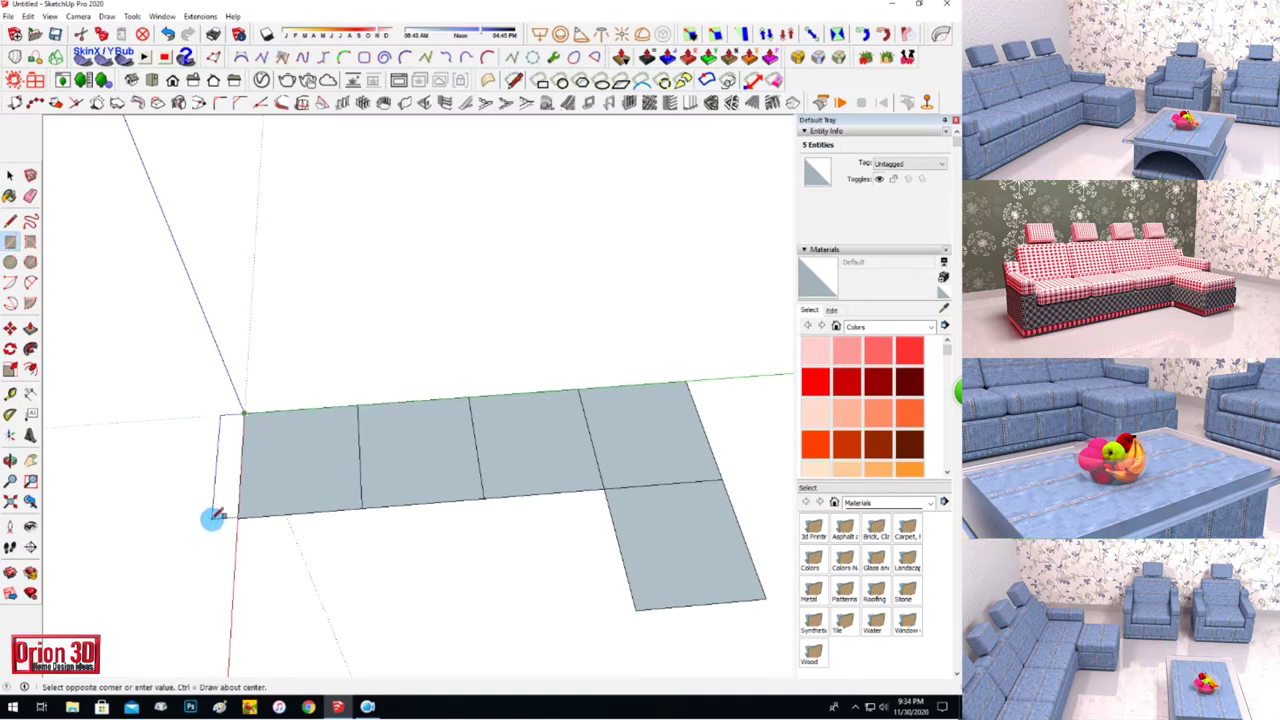
scroll(203, 515, "up", 3)
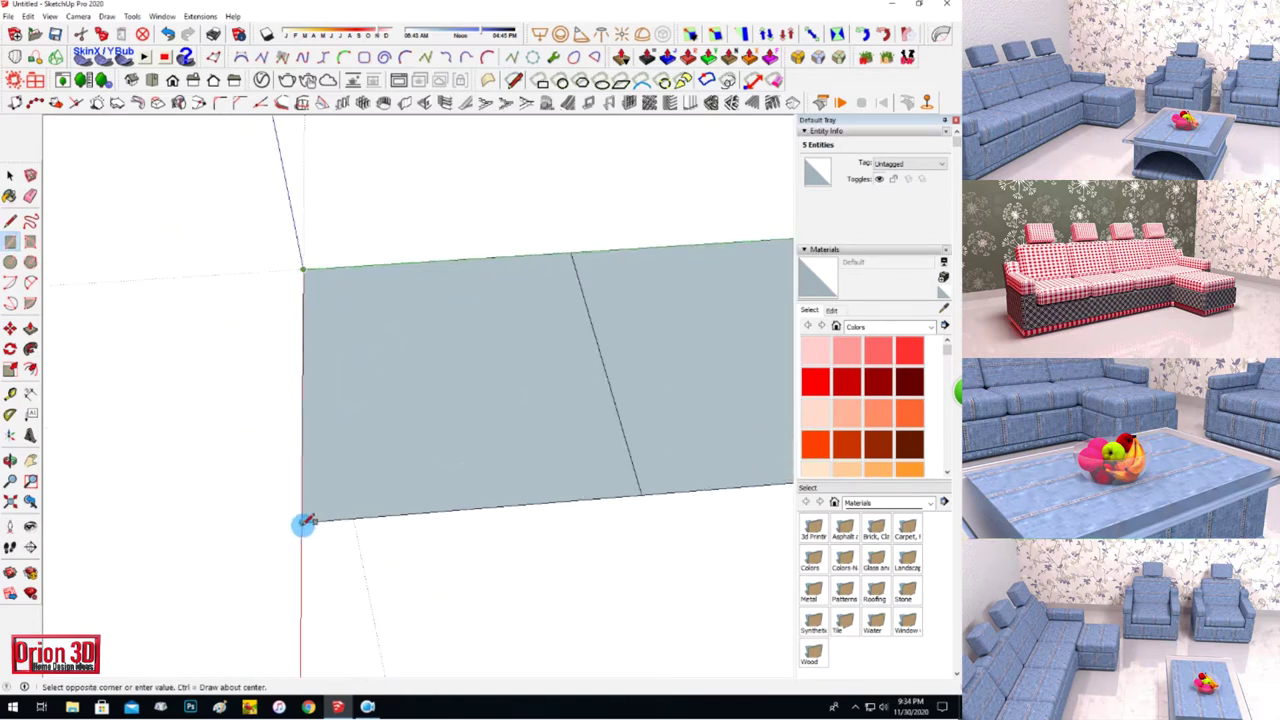
left_click(215, 522)
scroll(122, 530, "down", 5)
scroll(108, 452, "down", 2)
key("space")
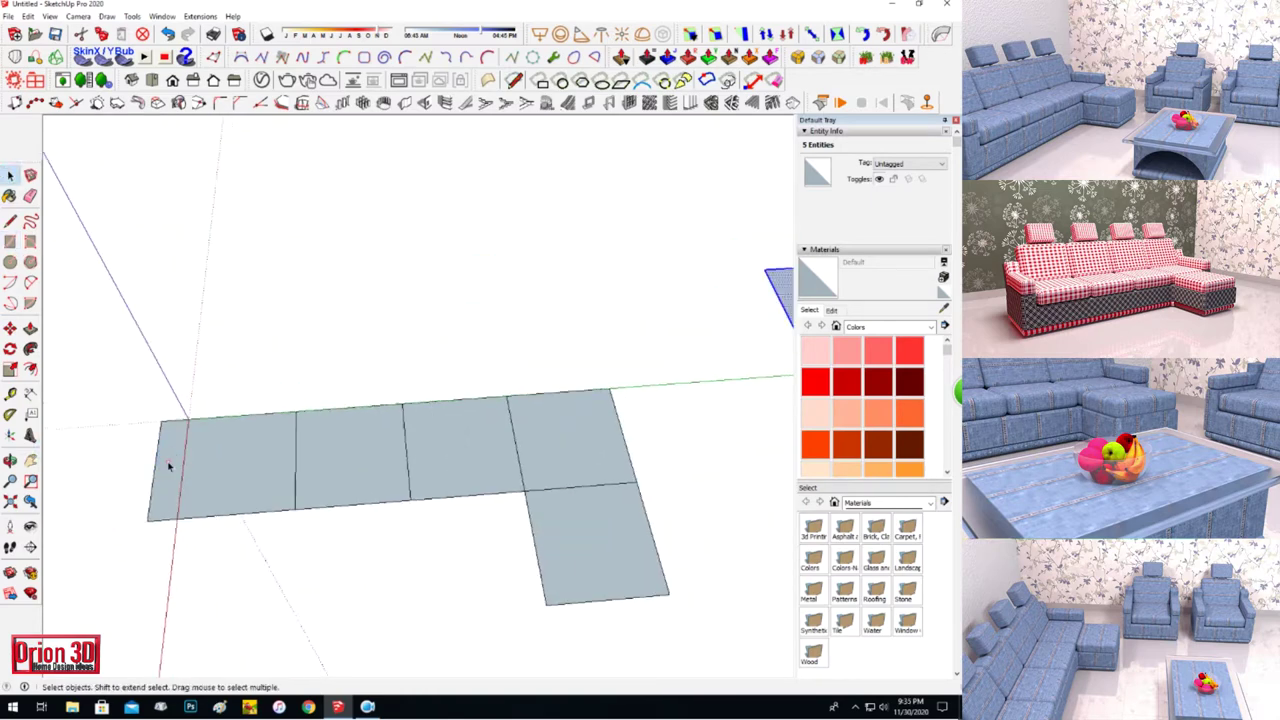
Copy the left strip to the right end and draw a back strip along the row.
left_click(163, 470)
key("m")
left_click(231, 446)
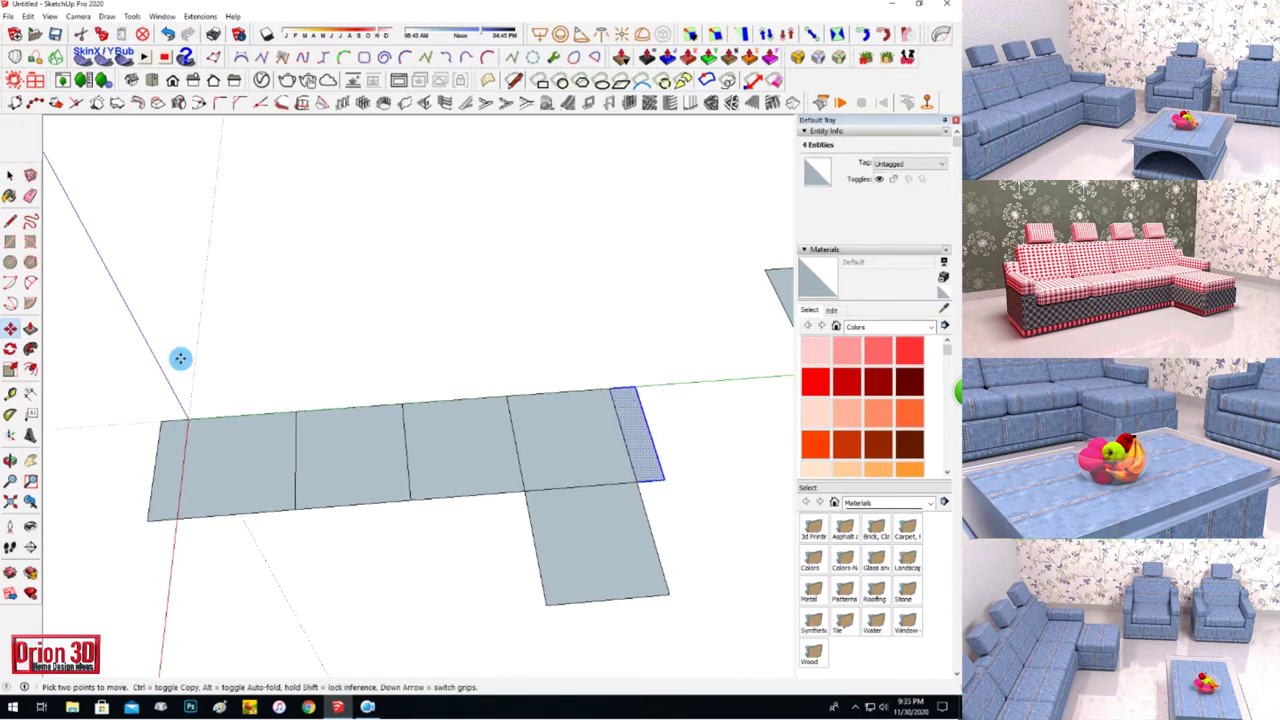
scroll(180, 358, "up", 1)
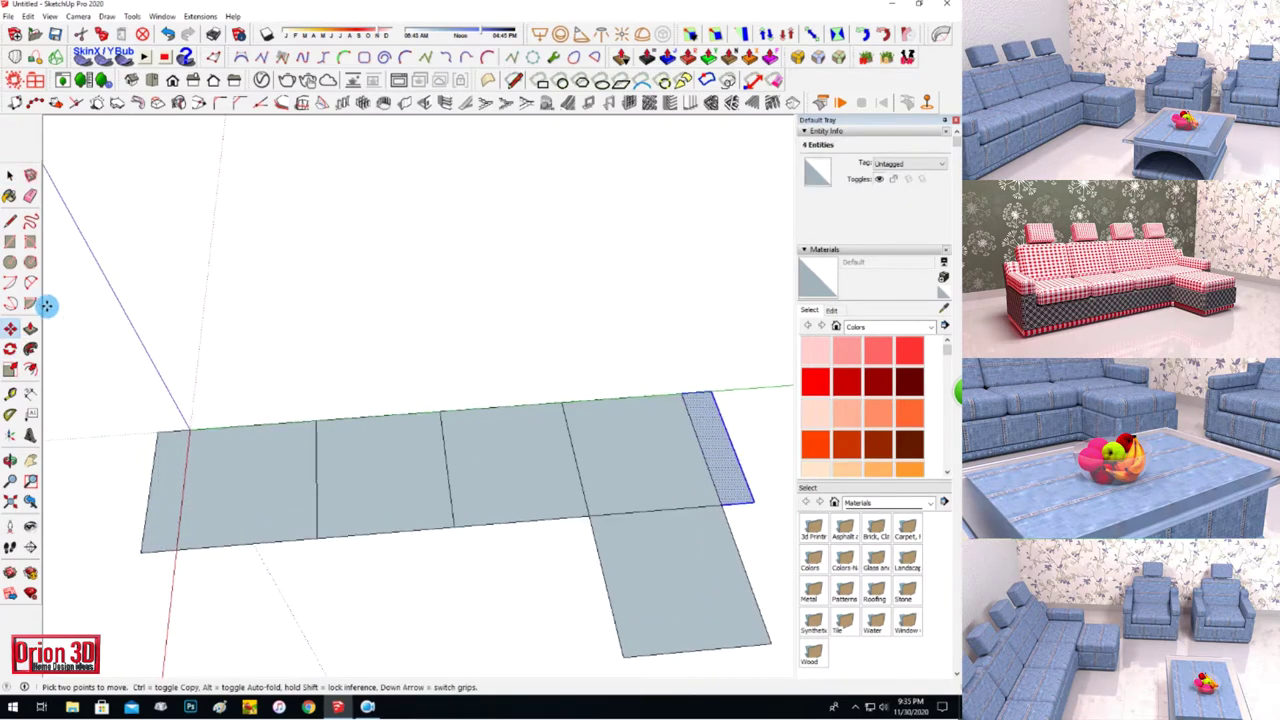
left_click(703, 368)
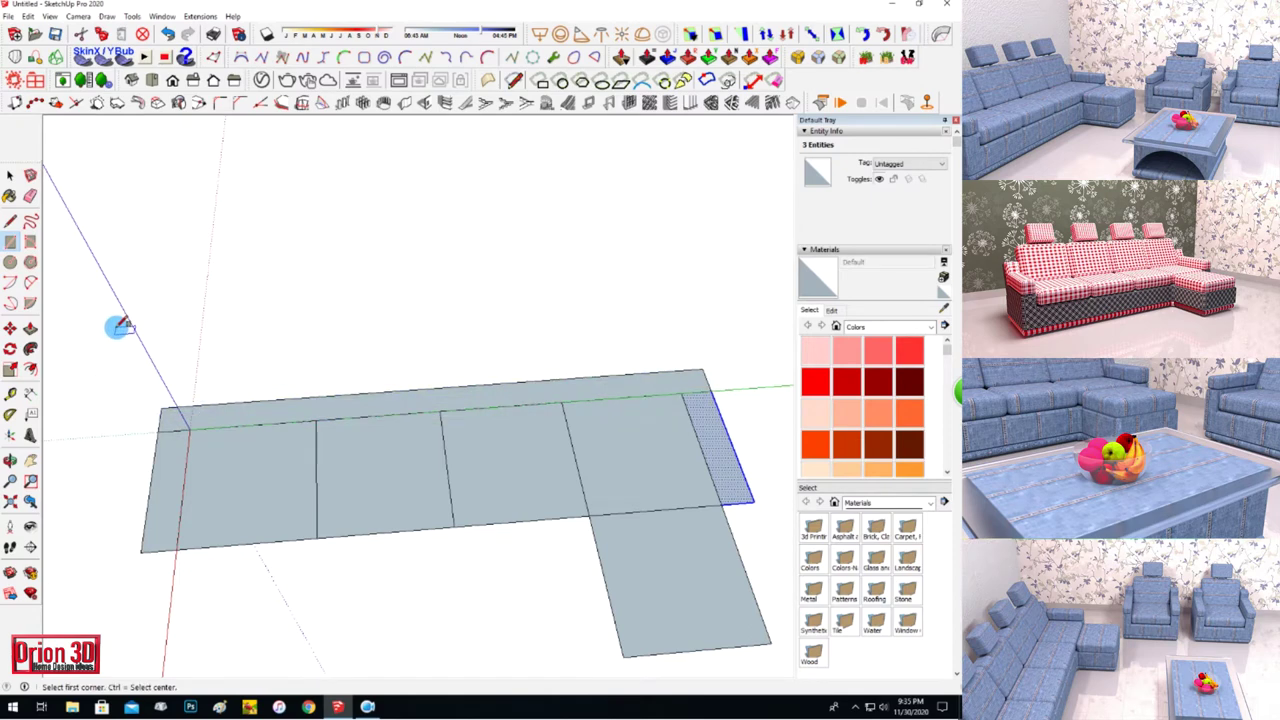
scroll(106, 380, "down", 2)
scroll(104, 390, "up", 1)
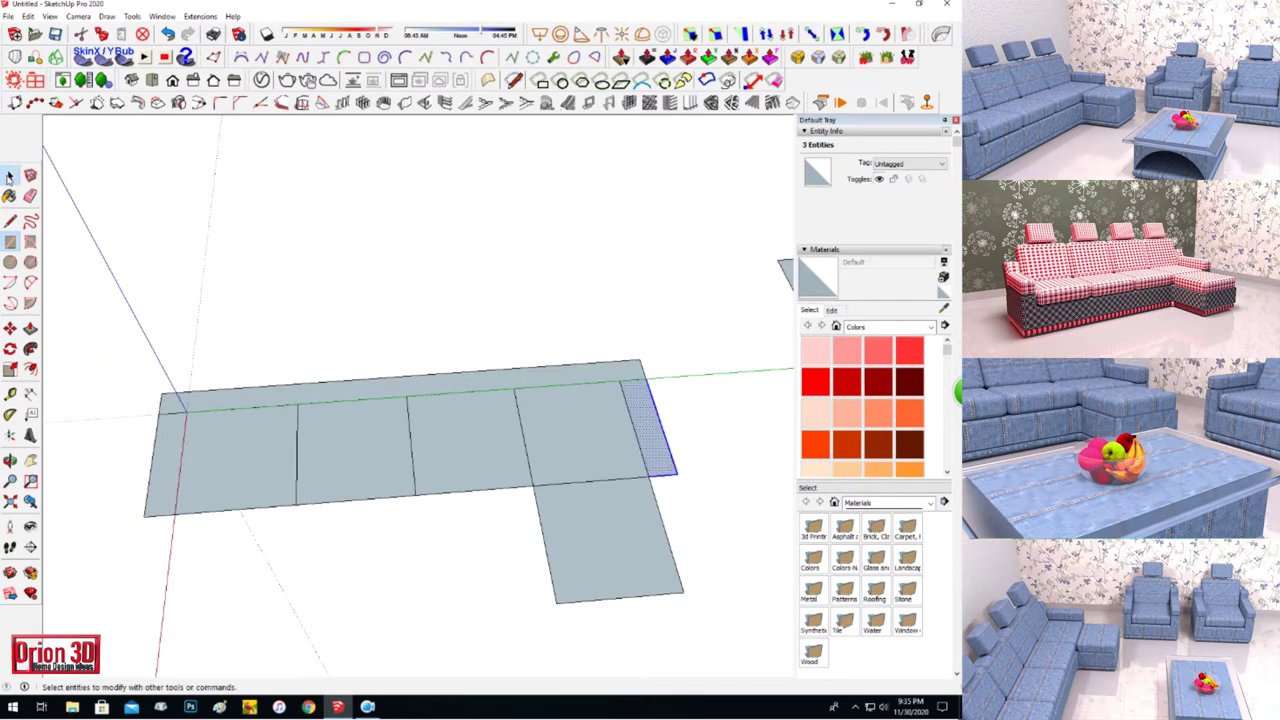
scroll(140, 380, "down", 1)
Select the whole footprint and shift it down and to the right.
left_click_drag(114, 277, 651, 634)
key("m")
left_click(194, 389)
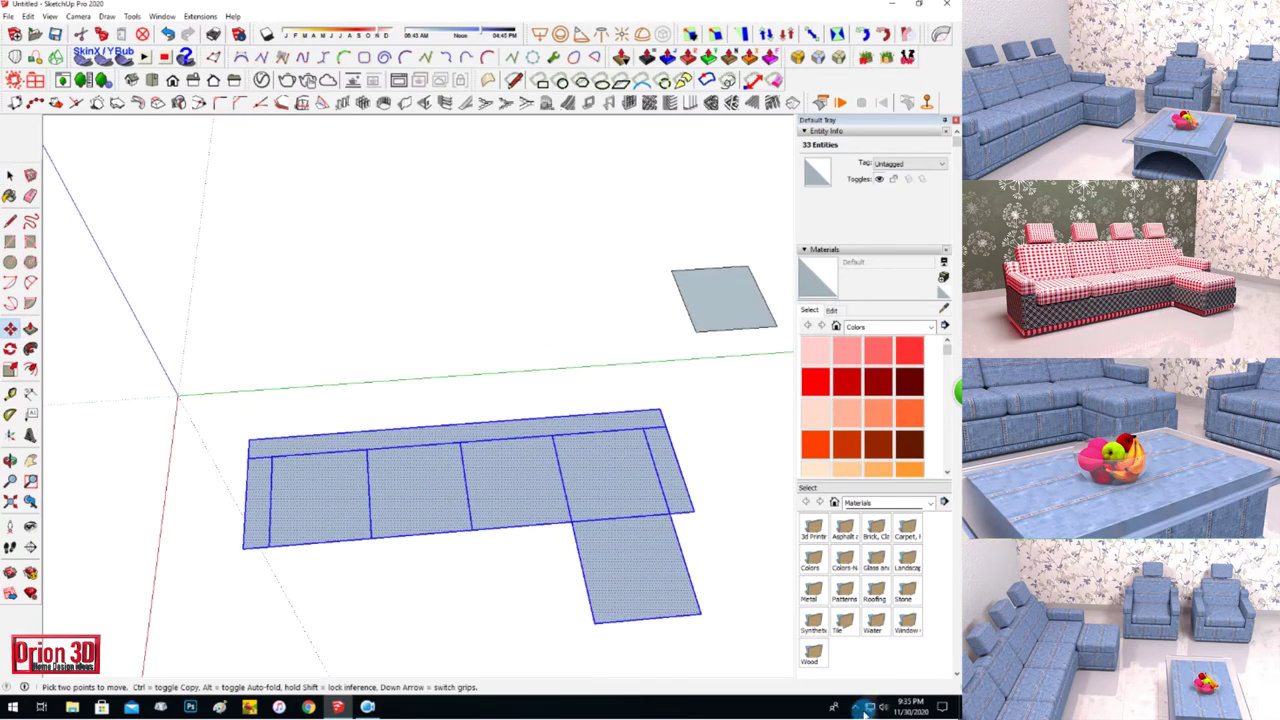
scroll(291, 306, "down", 1)
scroll(137, 347, "down", 2)
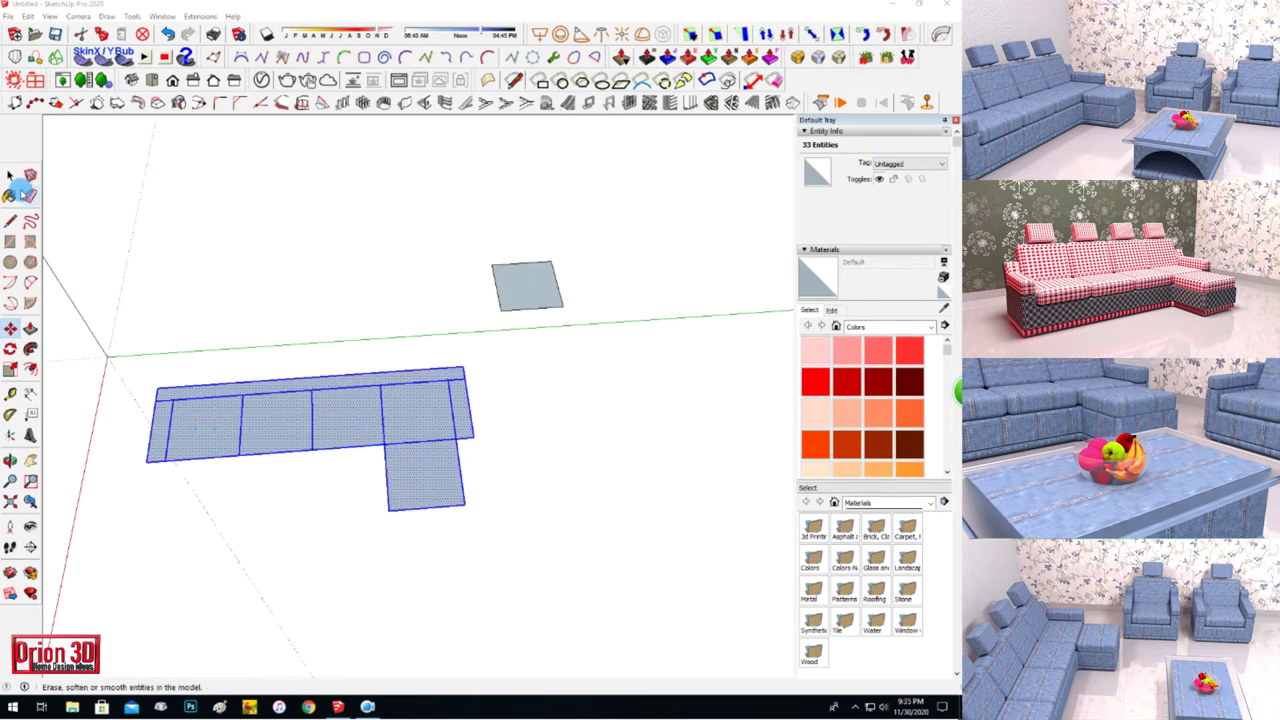
Copy the four seat faces and the chaise face aside, then start pulling the sofa faces up.
left_click(10, 175)
left_click(205, 425)
left_click(276, 420, "ctrl")
left_click(347, 418, "ctrl")
left_click(418, 412, "ctrl")
left_click(425, 475, "ctrl")
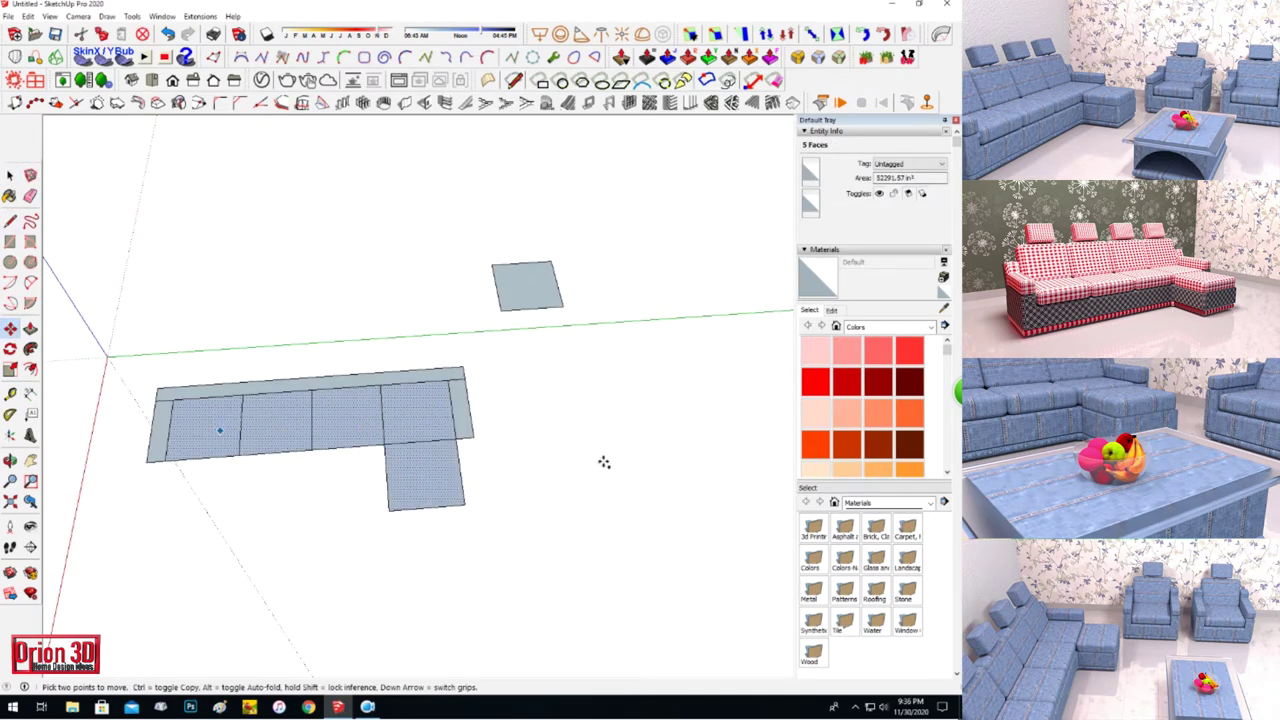
left_click(623, 394)
key("p")
left_click(160, 430)
Raise the four seats and the chaise to the same height with Push/Pull.
double_click(200, 420)
double_click(270, 416)
double_click(329, 428)
double_click(412, 412)
double_click(425, 470)
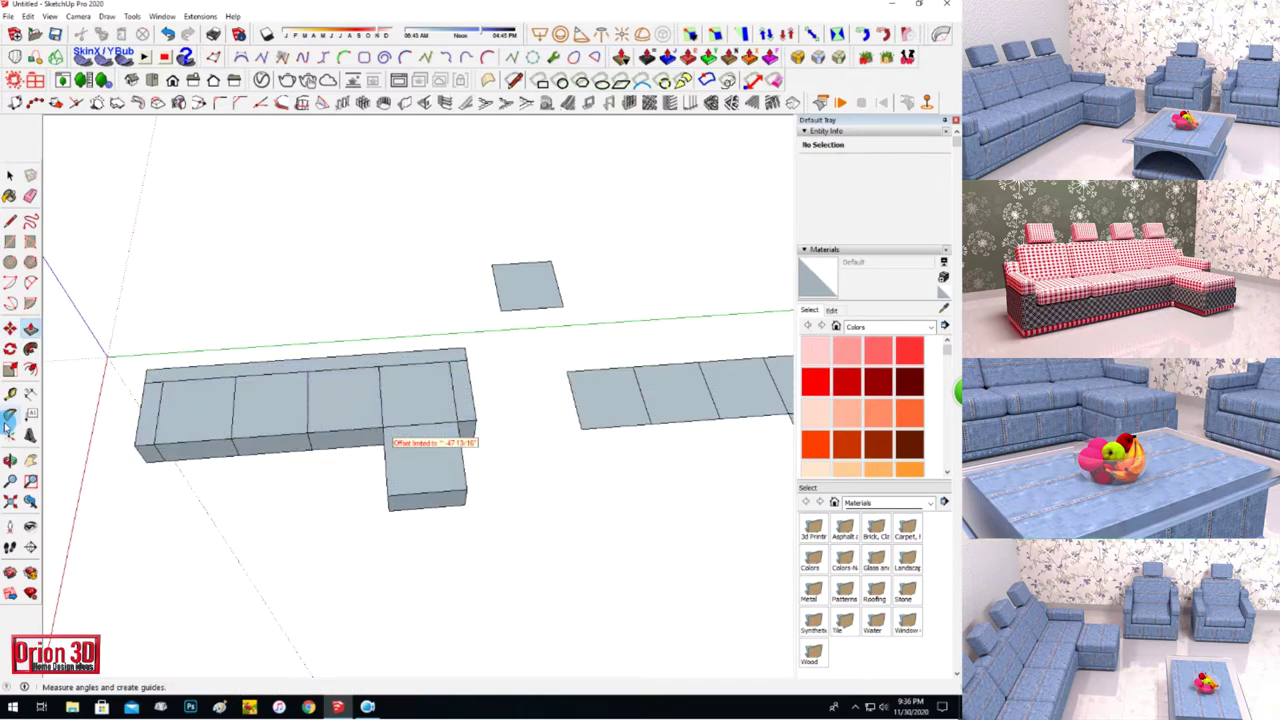
left_click(10, 460)
mouse_move(80, 266)
left_mouse_down()
mouse_move(198, 387)
mouse_move(186, 466)
left_mouse_up()
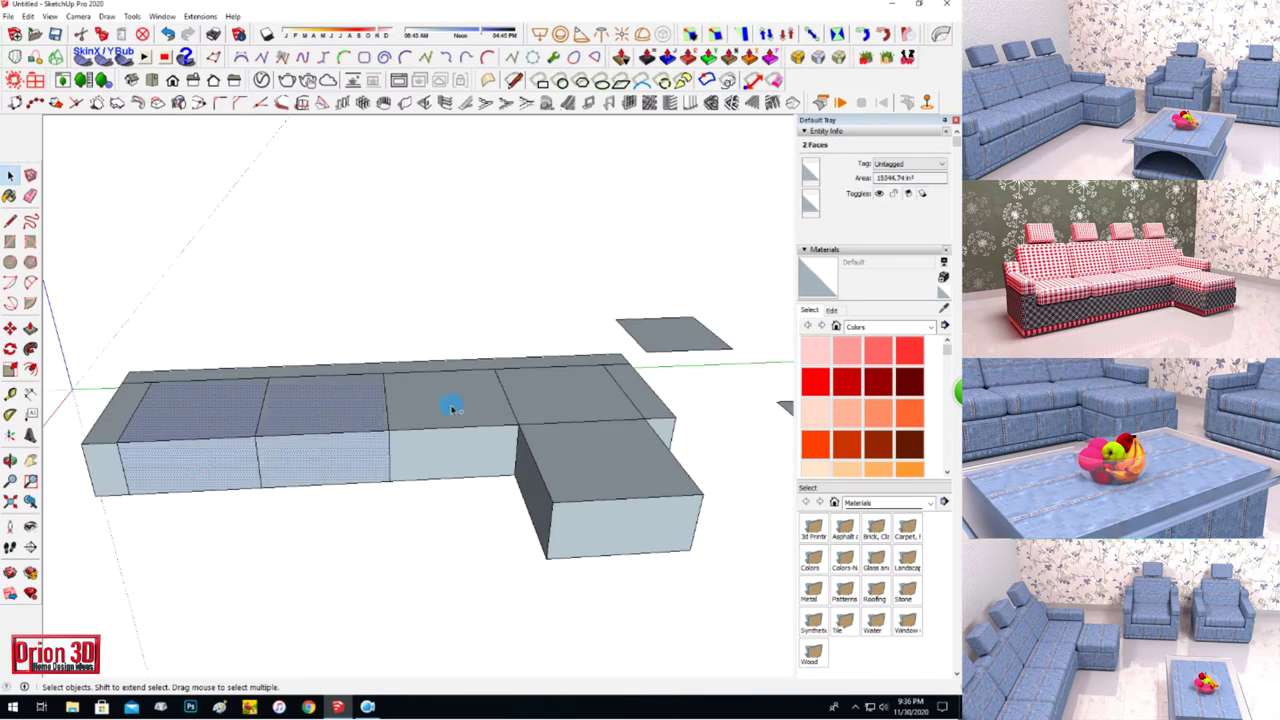
Trial a 3" RoundCorner offset on one seat edge, then view the sofa from the front.
left_click(621, 56)
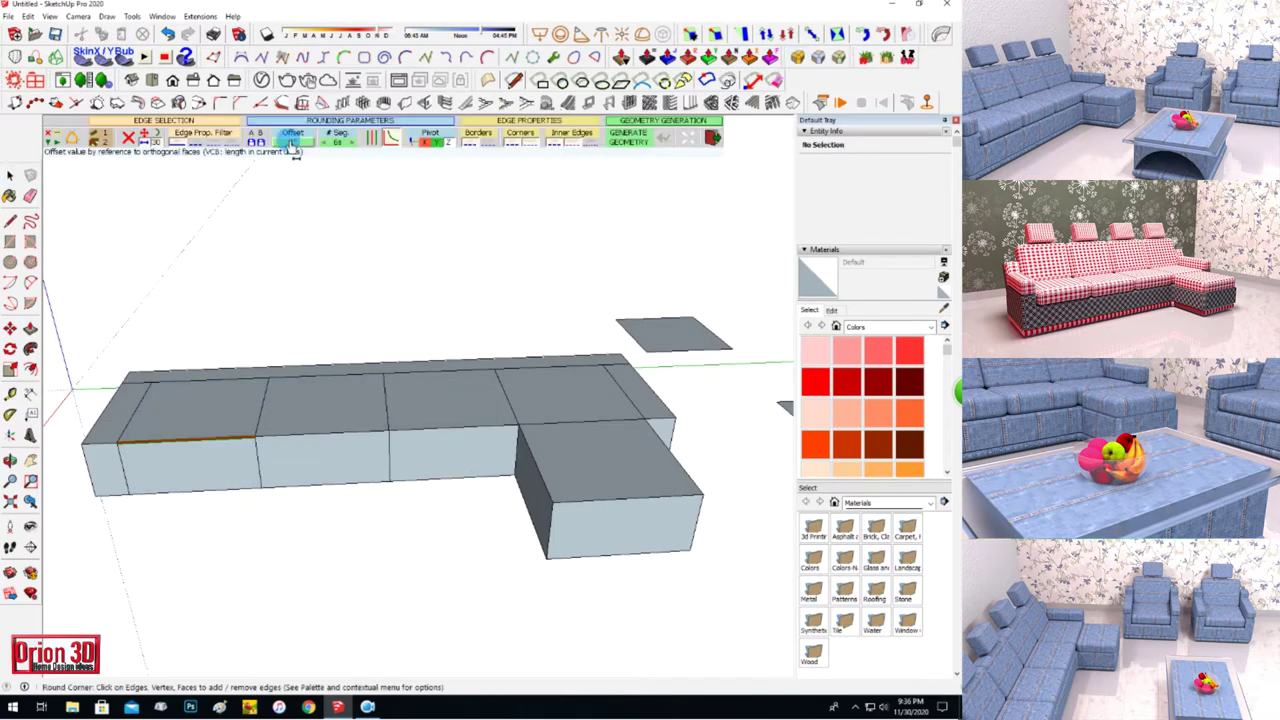
left_click(292, 138)
left_click(461, 362)
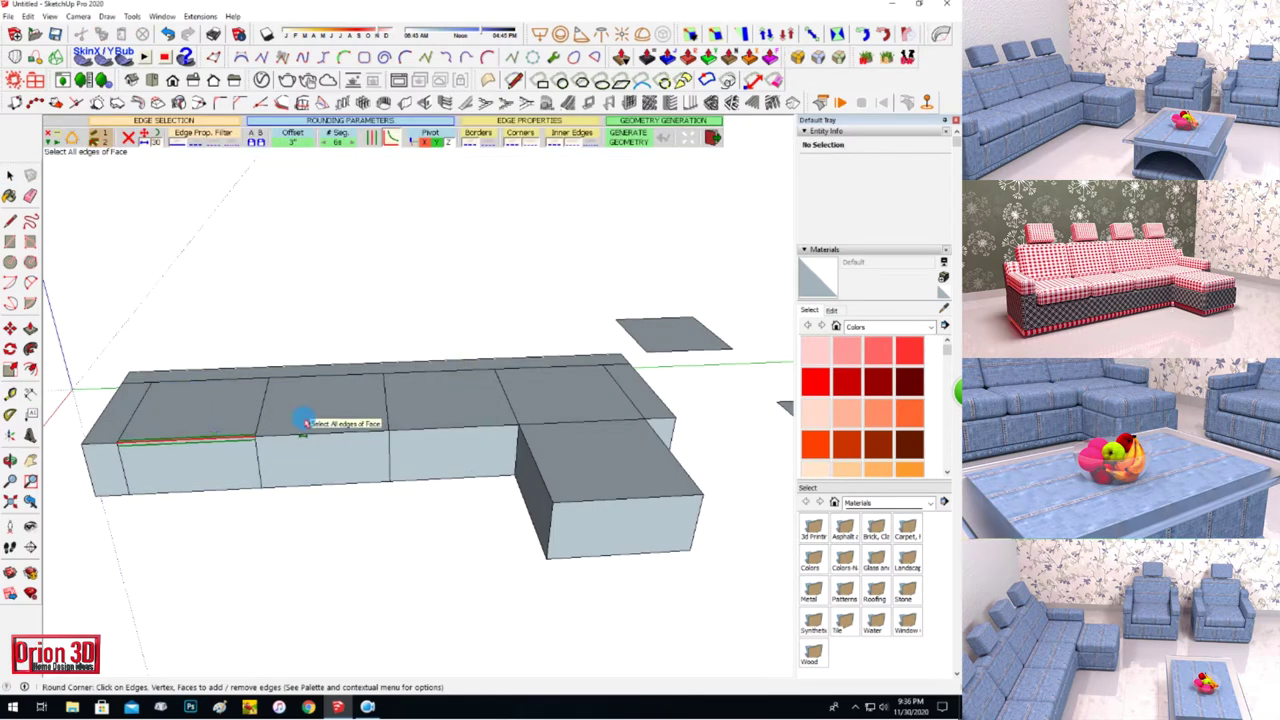
left_click(82, 242)
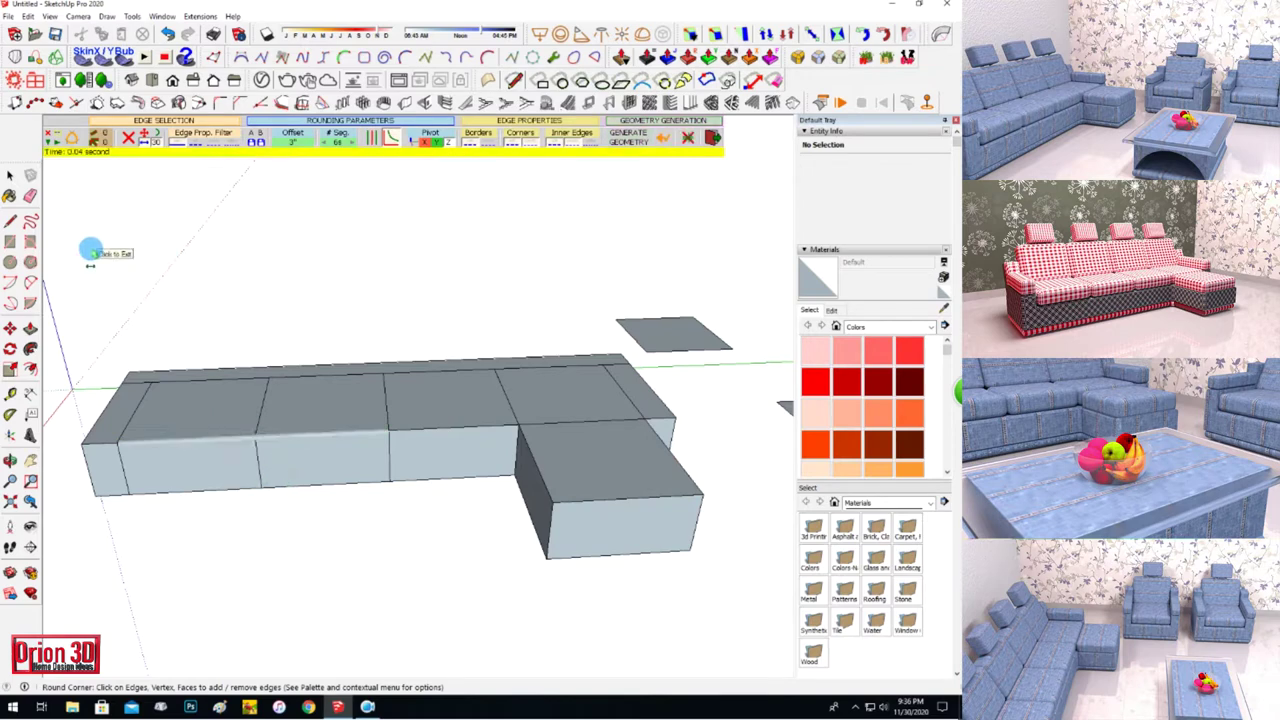
left_click(90, 250)
middle_click_drag(206, 251, 243, 253)
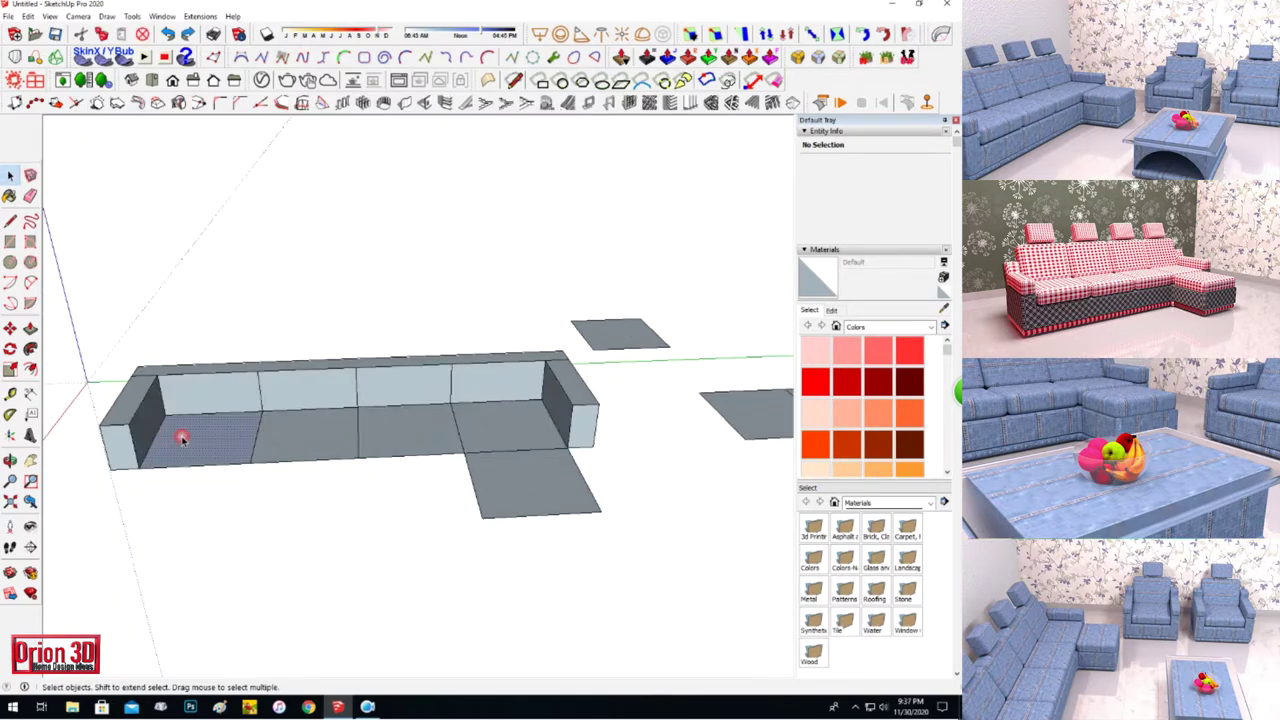
Copy a square face below the sofa as the ottoman base.
left_click(172, 423)
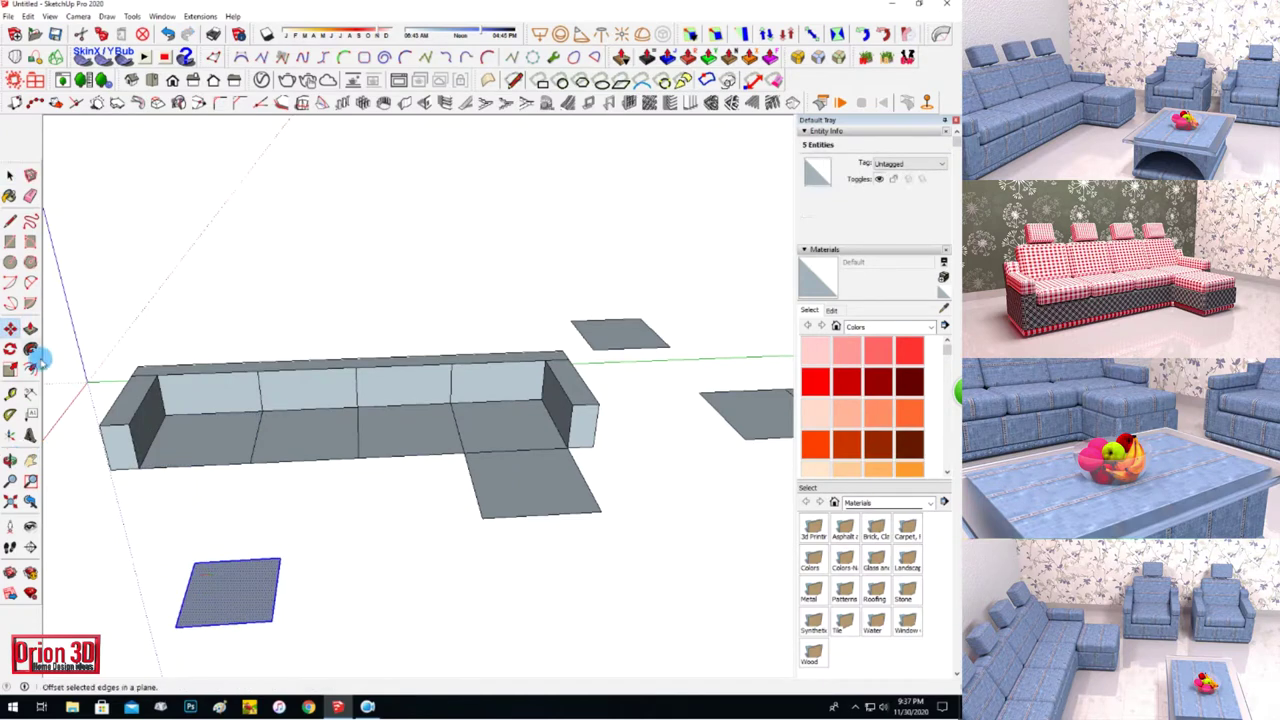
key("Escape")
key("ctrl")
left_click(190, 436)
left_click(145, 528)
Pull the ottoman face up into a box and select the whole box.
key("p")
left_click(163, 514)
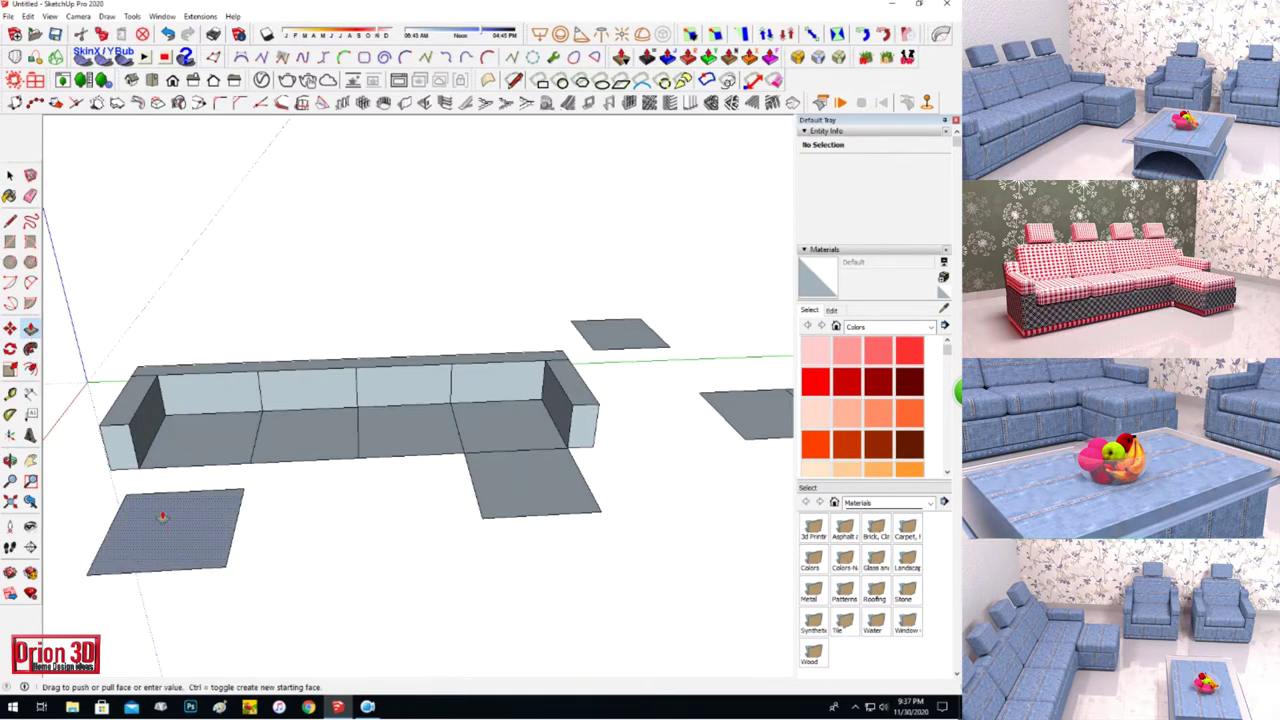
left_click(571, 400)
key("space")
left_click_drag(55, 595, 361, 379)
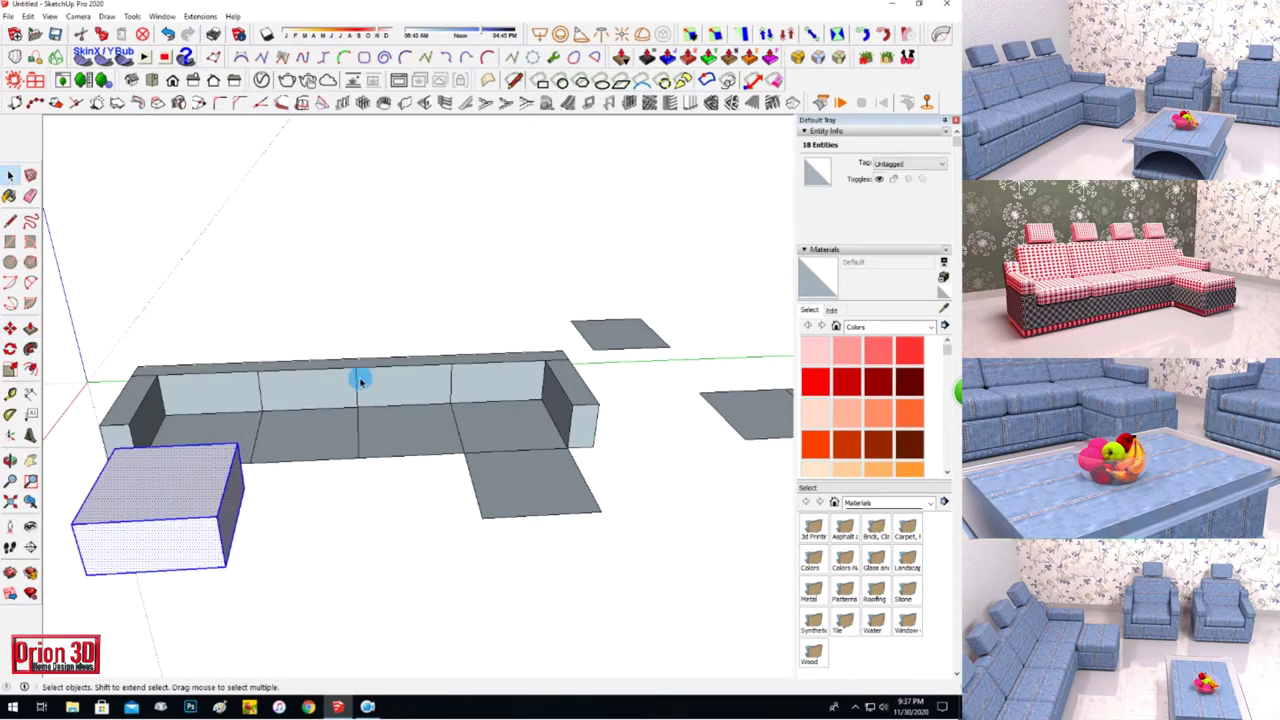
Round all of the ottoman box's edges with RoundCorner, then deselect it.
left_click(797, 59)
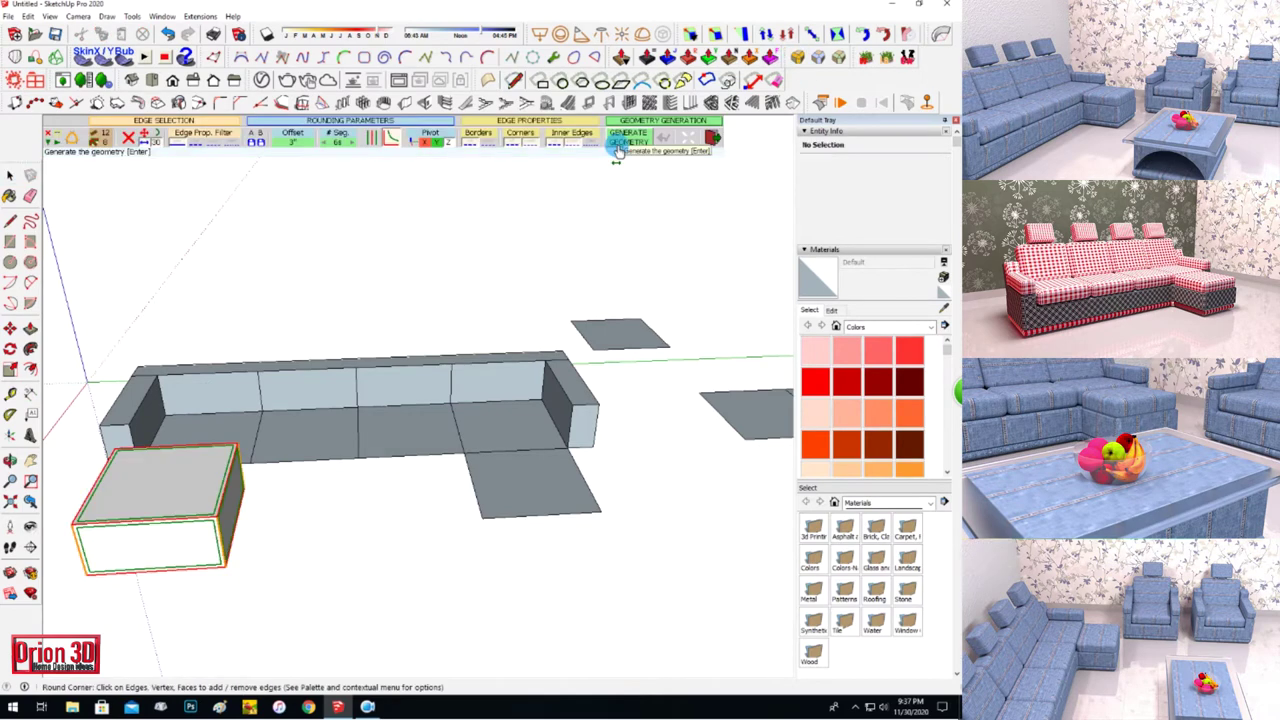
left_click(292, 140)
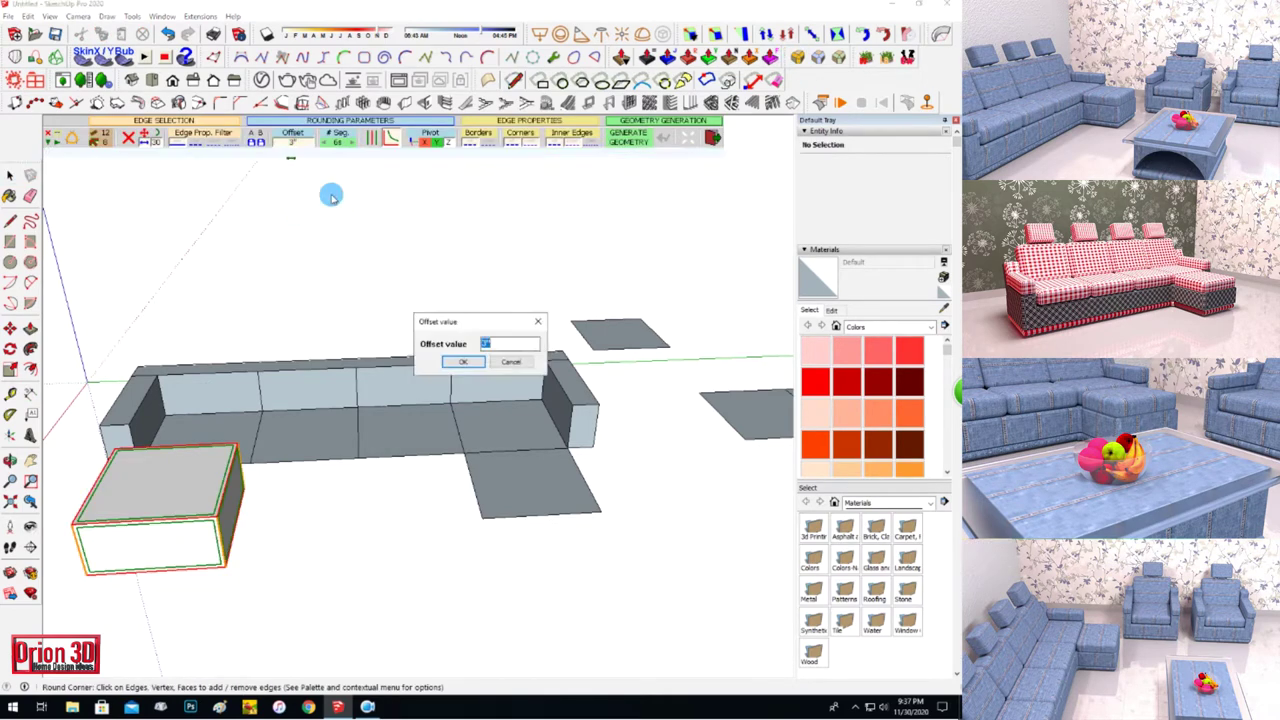
key("Return")
key("space")
left_click(129, 494)
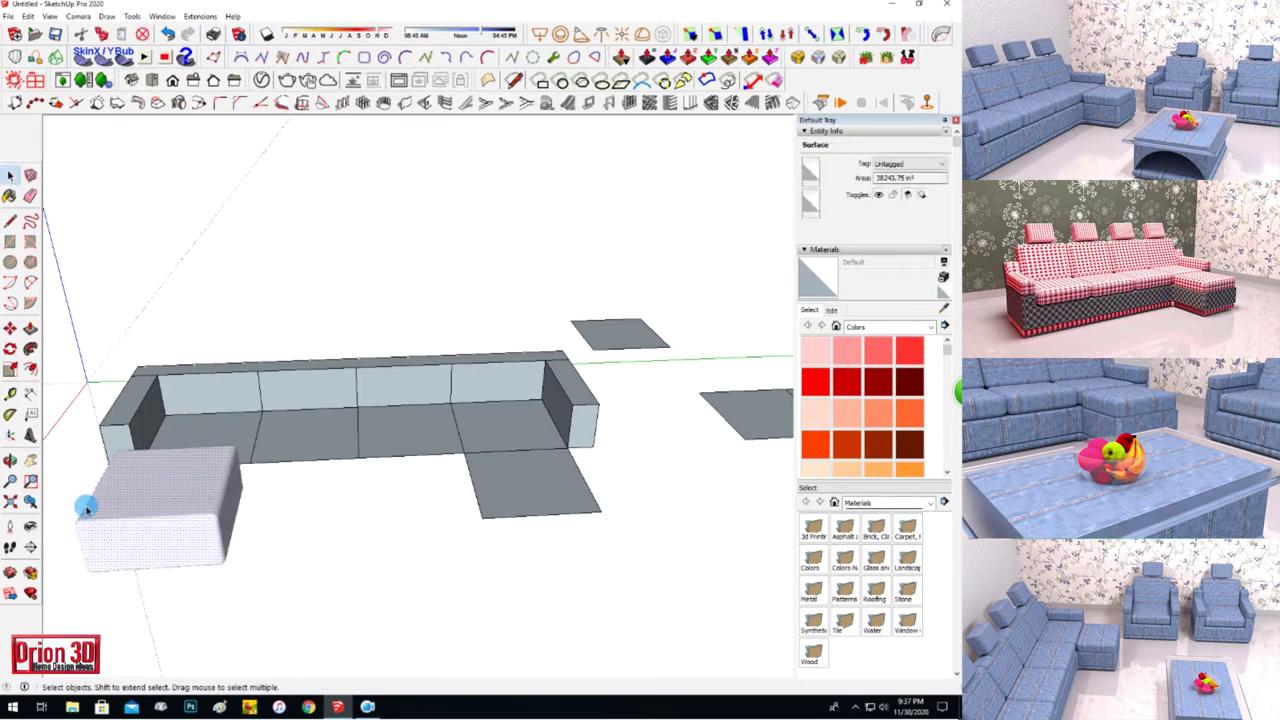
scroll(132, 497, "down", 2)
mouse_move(132, 497)
middle_mouse_down()
mouse_move(191, 560)
mouse_move(257, 491)
middle_mouse_up()
right_click(257, 491)
left_click(237, 490)
right_click(237, 490)
left_click(97, 240)
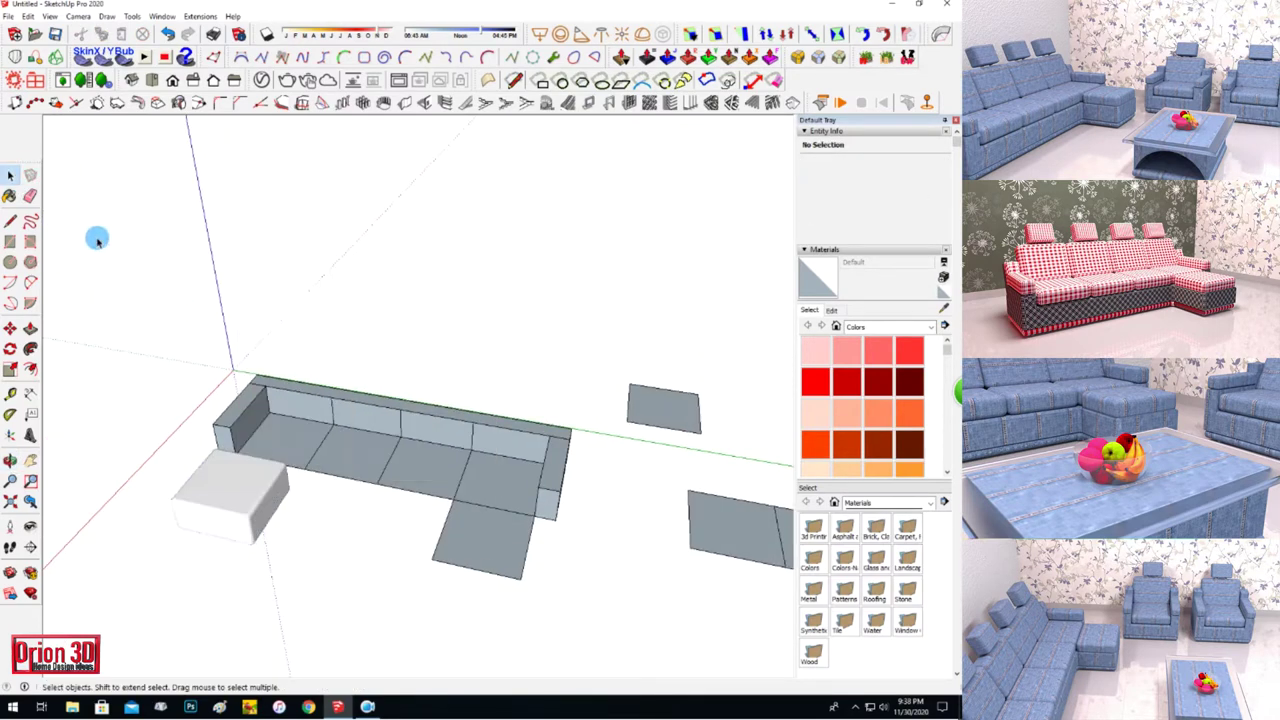
Undo the last change, round a picked sofa edge, and inspect the sofa from several angles.
key("ctrl+z")
scroll(237, 366, "up", 3)
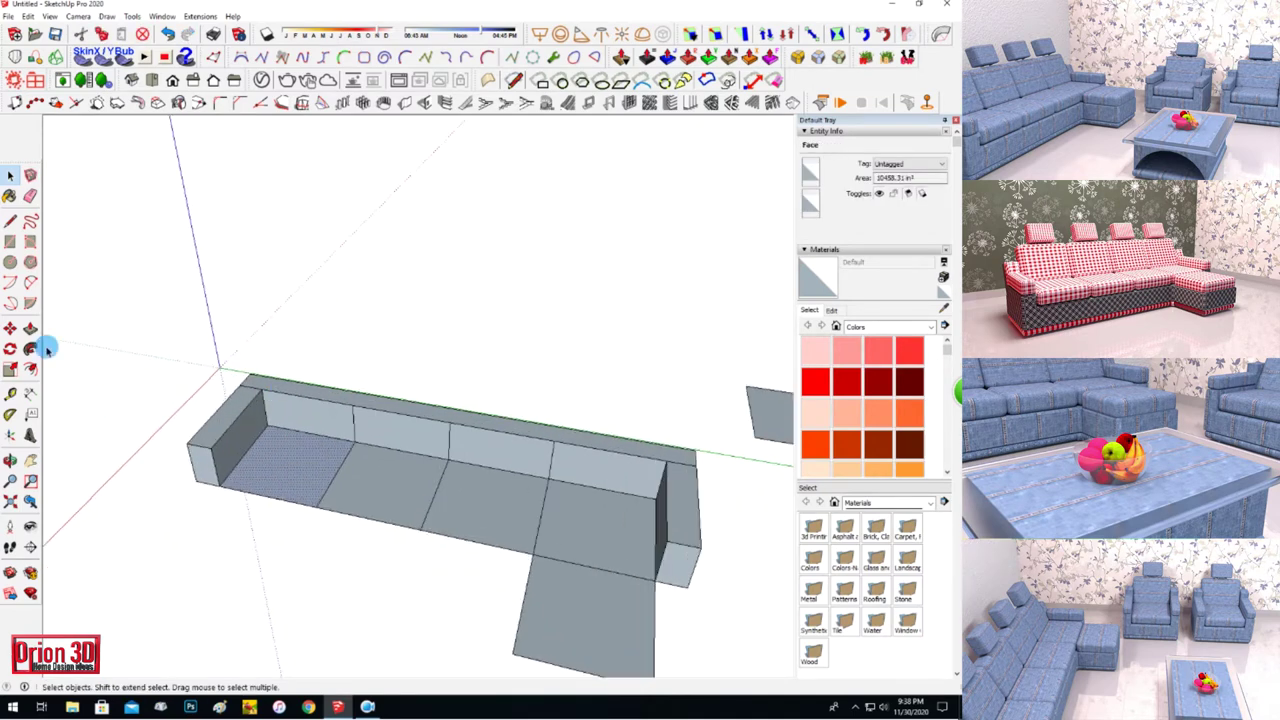
key("p")
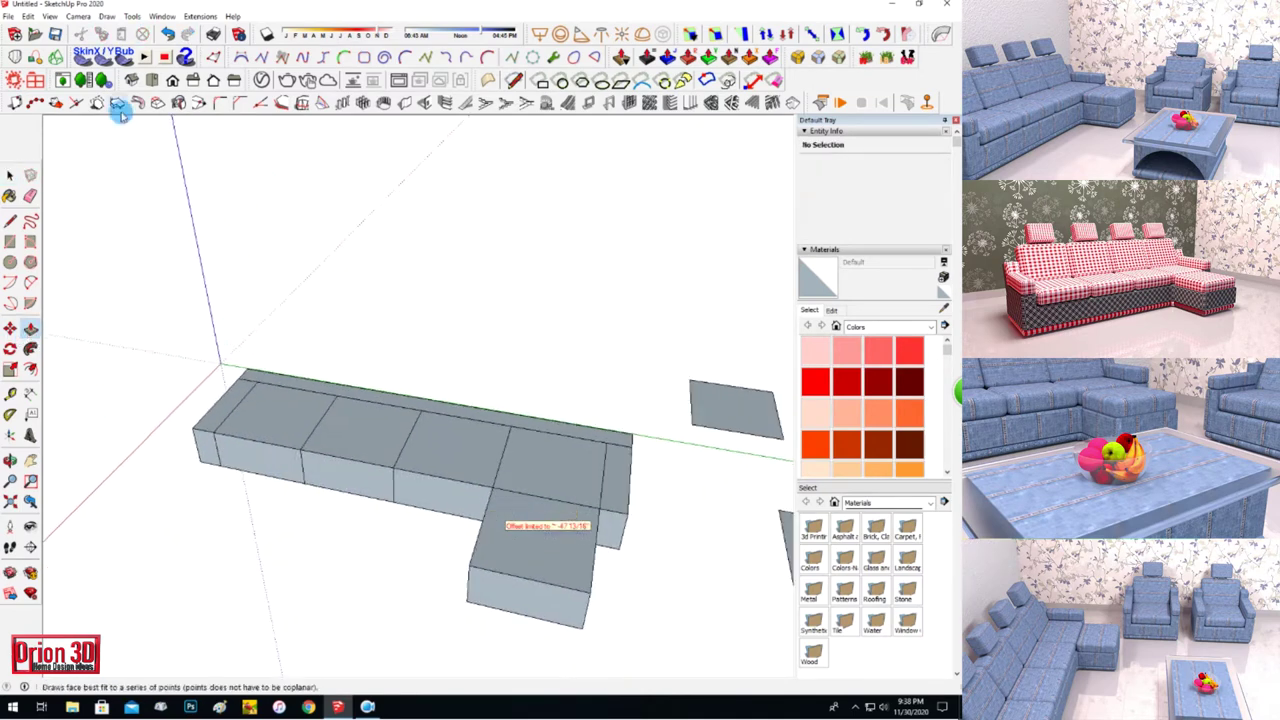
left_click(171, 106)
left_click(329, 480)
left_click(134, 323)
mouse_move(134, 323)
middle_mouse_down()
mouse_move(217, 388)
mouse_move(437, 191)
middle_mouse_up()
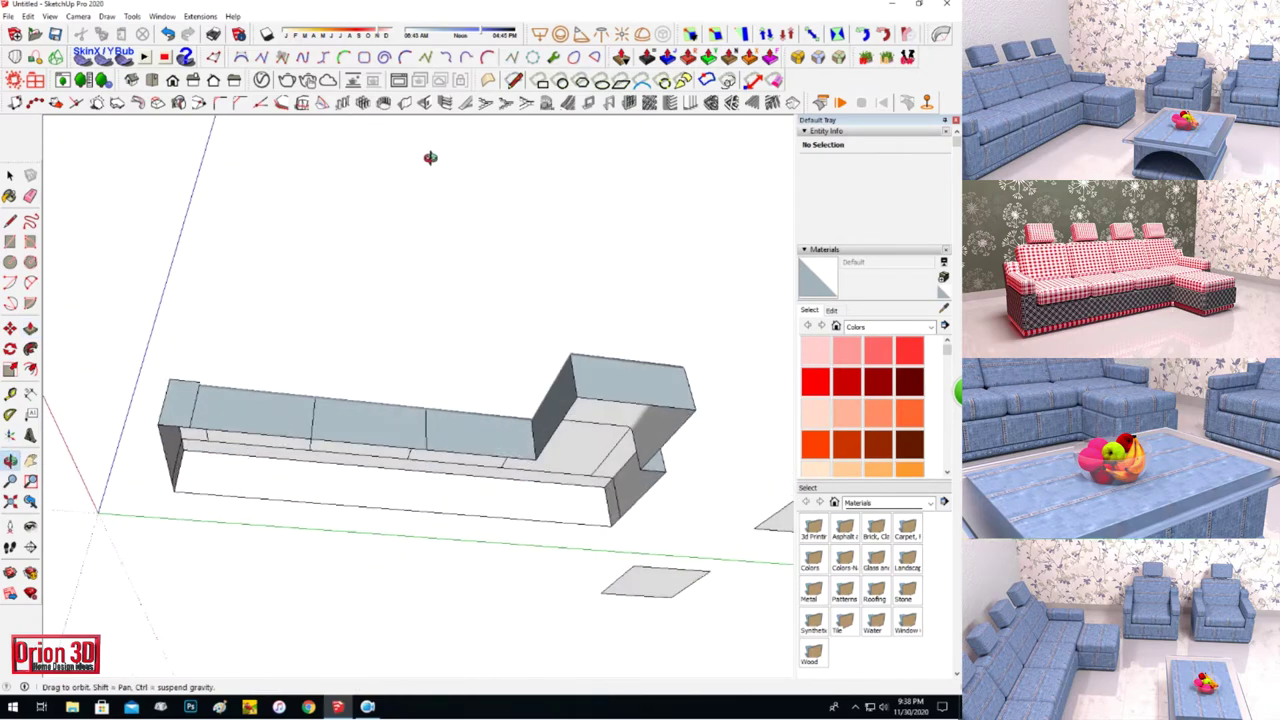
middle_click_drag(160, 391, 309, 486)
mouse_move(184, 385)
middle_mouse_down()
mouse_move(226, 503)
mouse_move(200, 400)
middle_mouse_up()
scroll(186, 400, "up", 3)
scroll(145, 375, "down", 5)
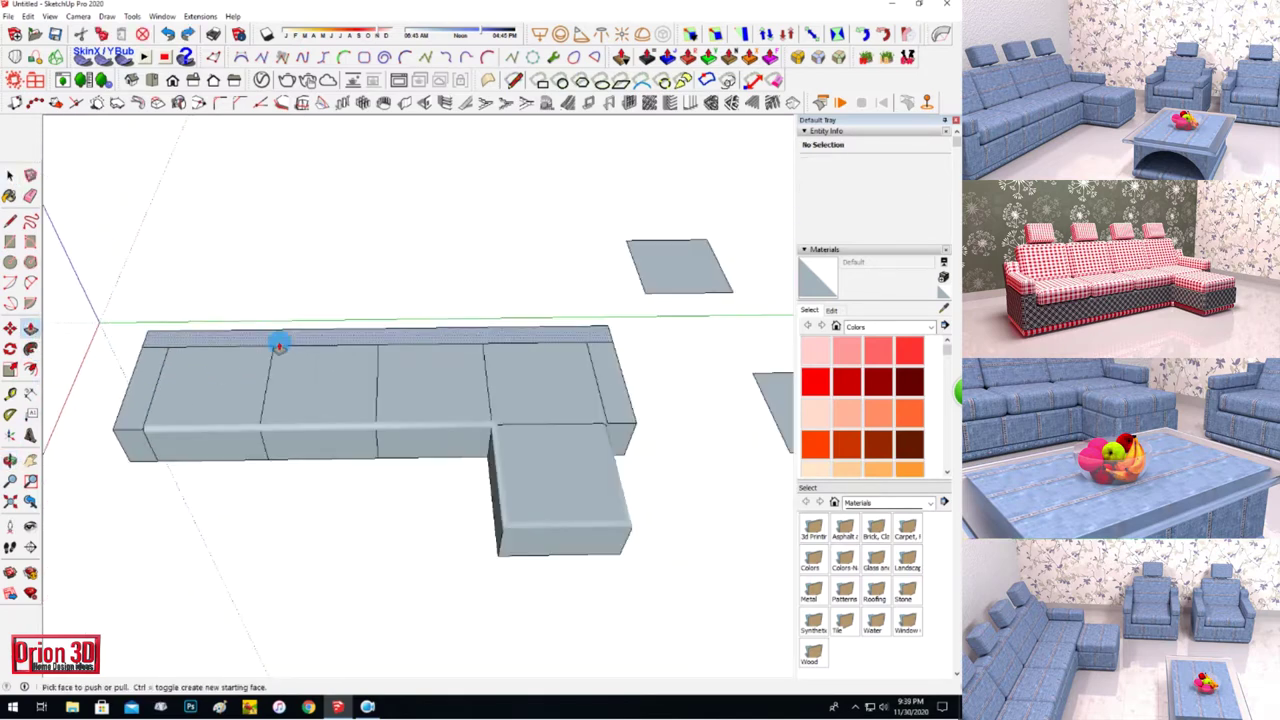
left_click(137, 371)
Round the tops of all five seat sections and orbit to inspect the back and seats.
left_click(10, 175)
left_click(205, 385)
left_click(320, 395, "ctrl")
left_click(430, 390, "ctrl")
left_click(528, 391, "ctrl")
left_click(560, 480, "ctrl")
mouse_move(260, 505)
middle_mouse_down()
mouse_move(180, 294)
mouse_move(432, 393)
middle_mouse_up()
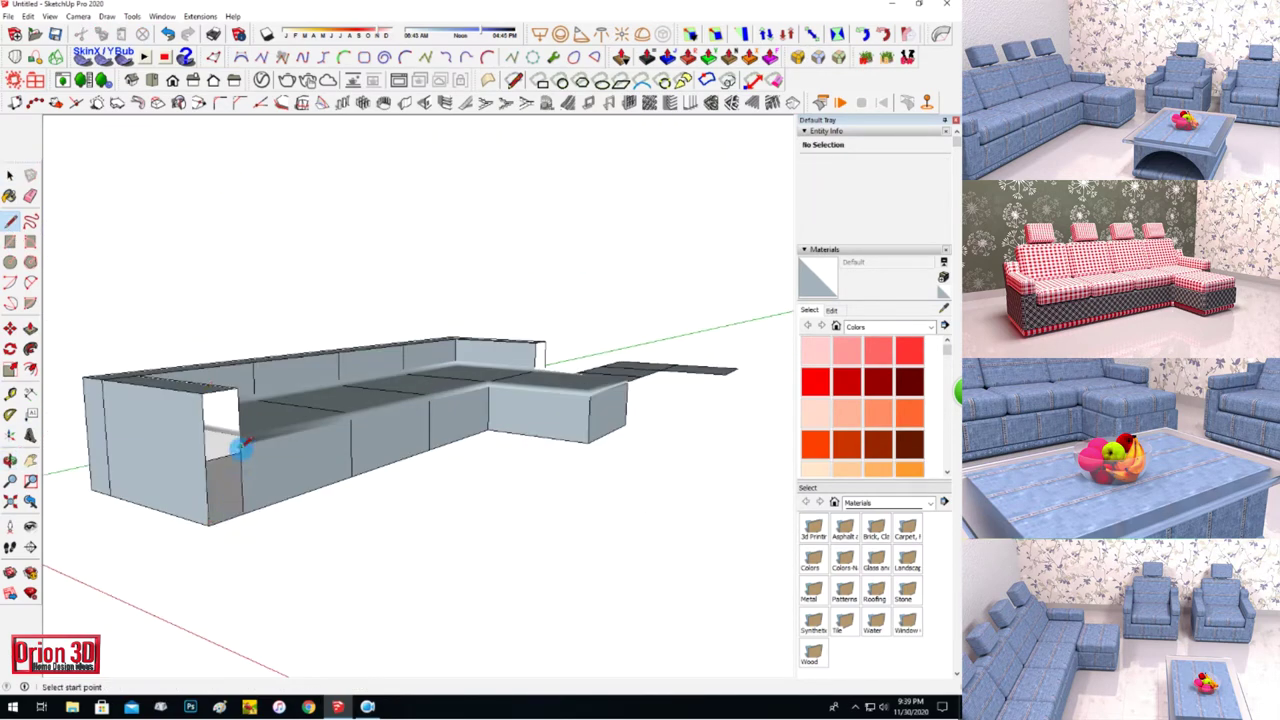
left_click_drag(239, 447, 229, 551)
scroll(246, 406, "up", 5)
scroll(189, 420, "up", 3)
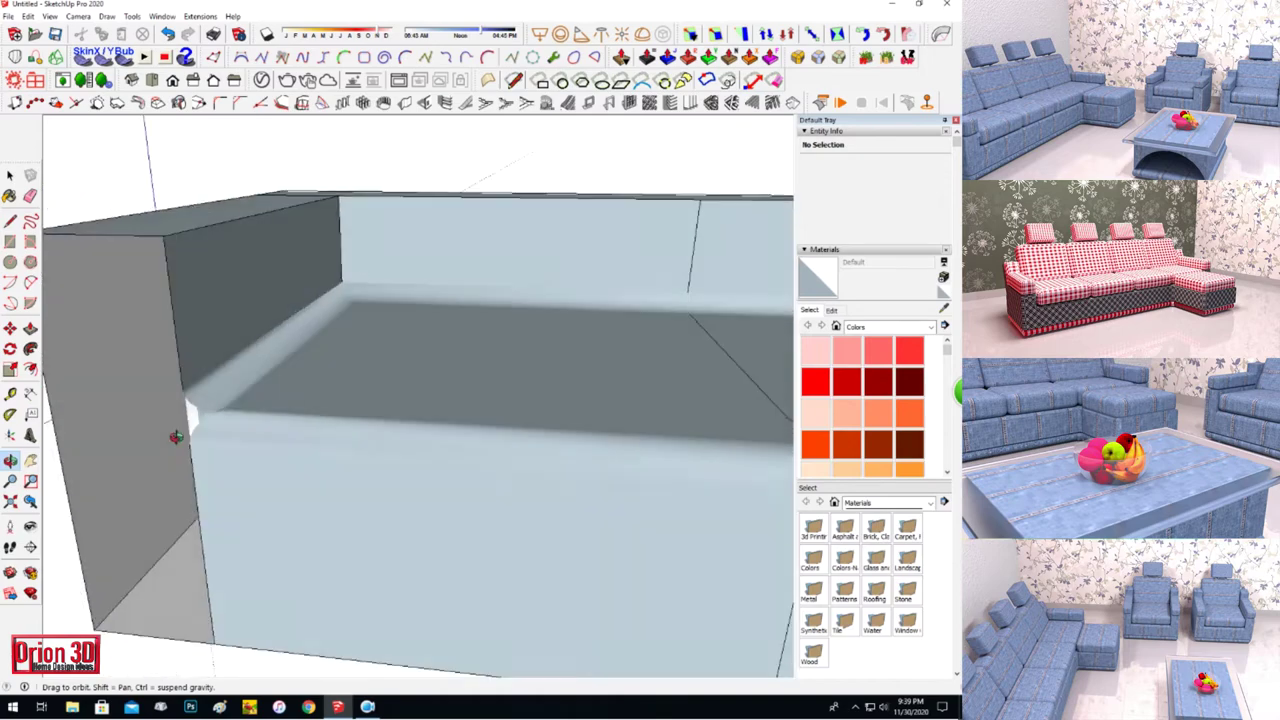
scroll(97, 427, "up", 2)
scroll(97, 427, "down", 5)
Round the chaise's front edges plus adjoining seat and back edges at a 5" offset.
scroll(177, 380, "down", 3)
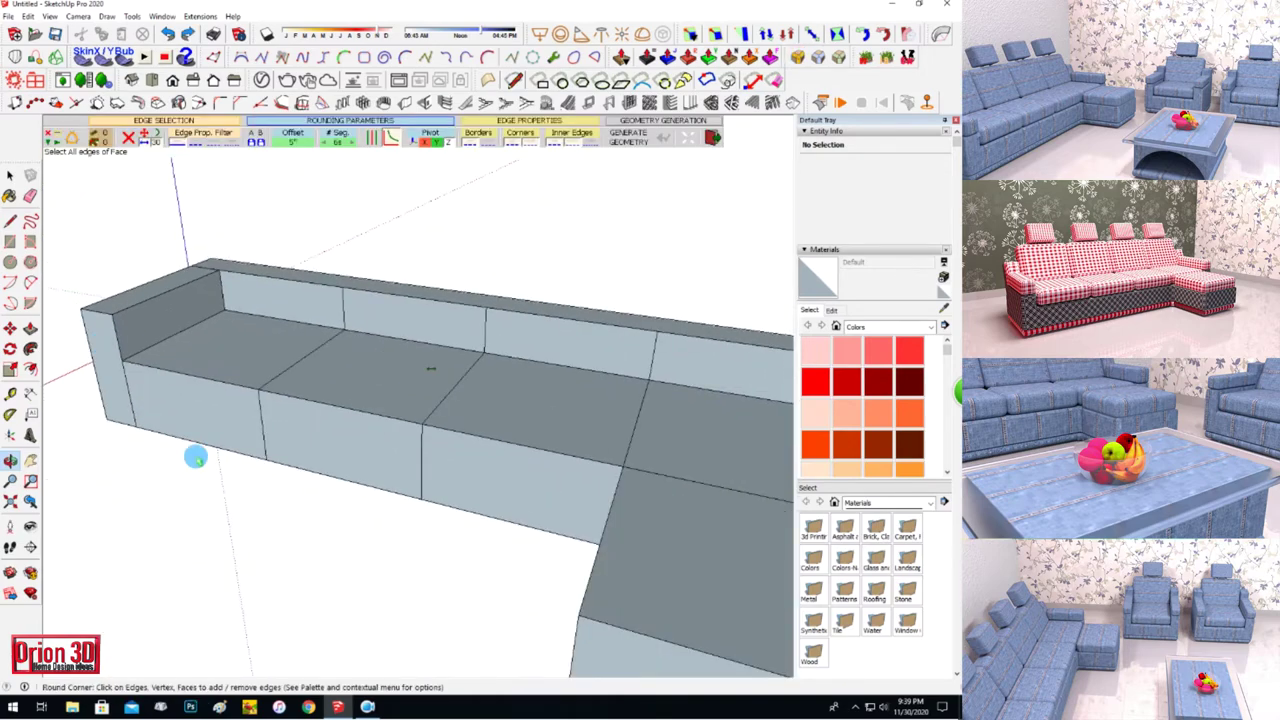
scroll(143, 523, "down", 2)
scroll(77, 449, "up", 1)
mouse_move(77, 449)
middle_mouse_down()
mouse_move(363, 500)
mouse_move(751, 165)
middle_mouse_up()
left_click(797, 58)
mouse_move(491, 571)
middle_mouse_down()
mouse_move(186, 534)
mouse_move(125, 466)
mouse_move(160, 472)
middle_mouse_up()
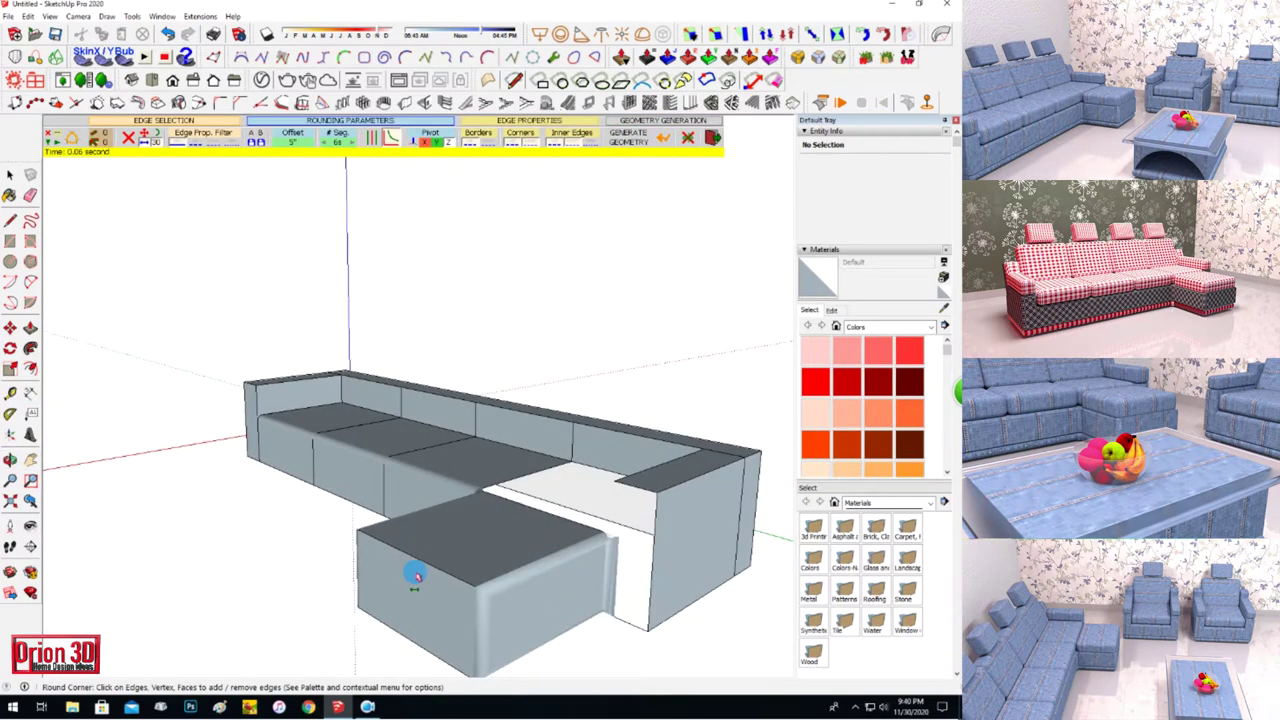
left_click(498, 568)
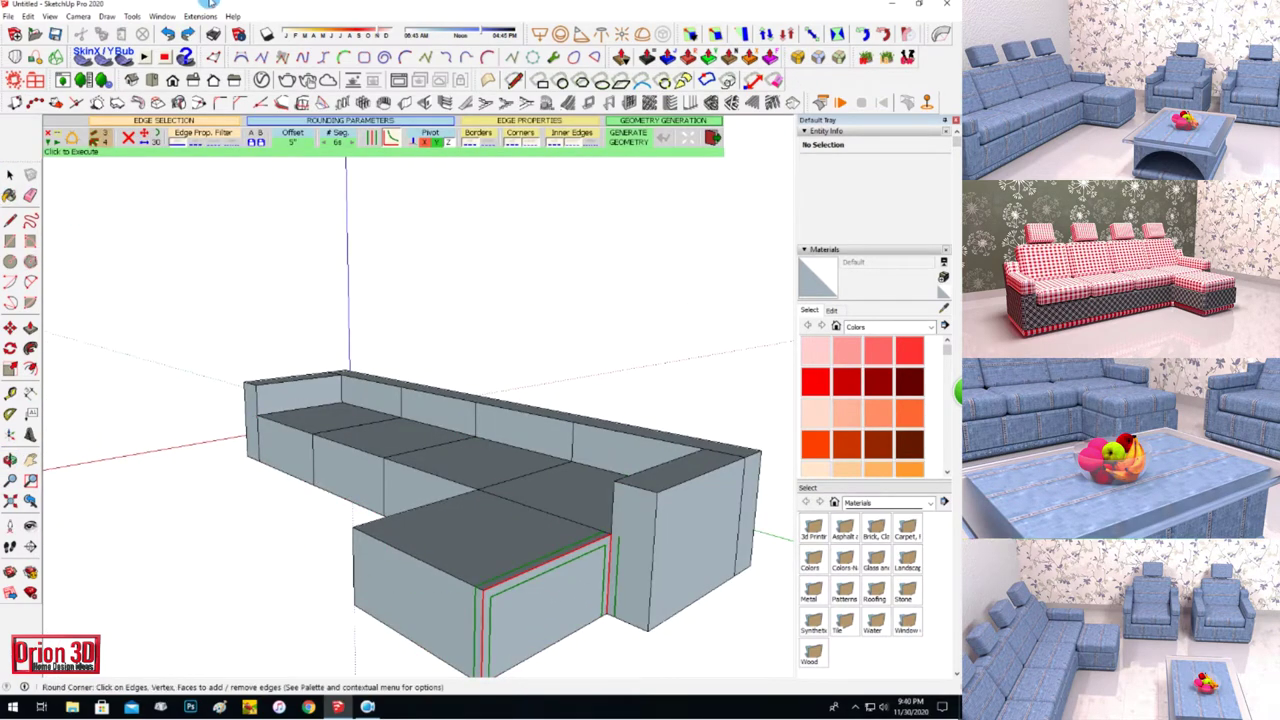
left_click(446, 531)
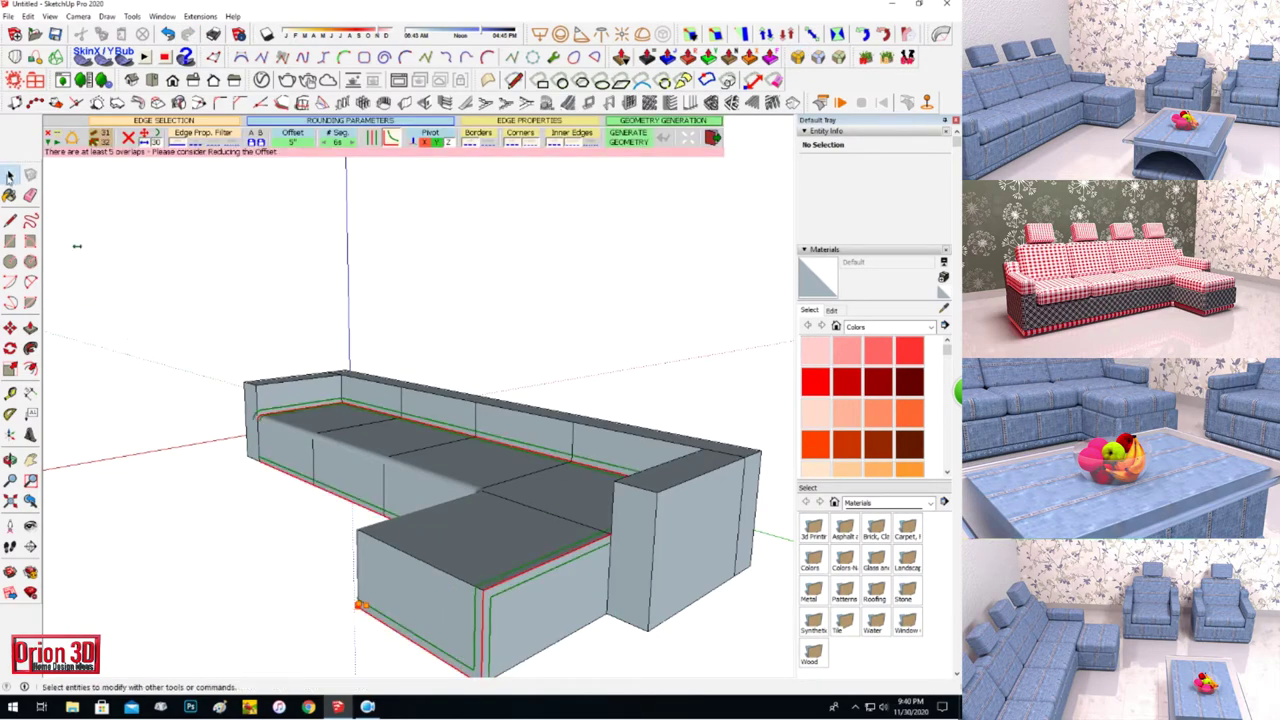
left_click(8, 175)
middle_click_drag(420, 410, 458, 424)
mouse_move(80, 500)
middle_mouse_down()
mouse_move(523, 430)
mouse_move(243, 457)
mouse_move(271, 543)
mouse_move(177, 406)
mouse_move(361, 458)
mouse_move(251, 500)
mouse_move(591, 544)
middle_mouse_up()
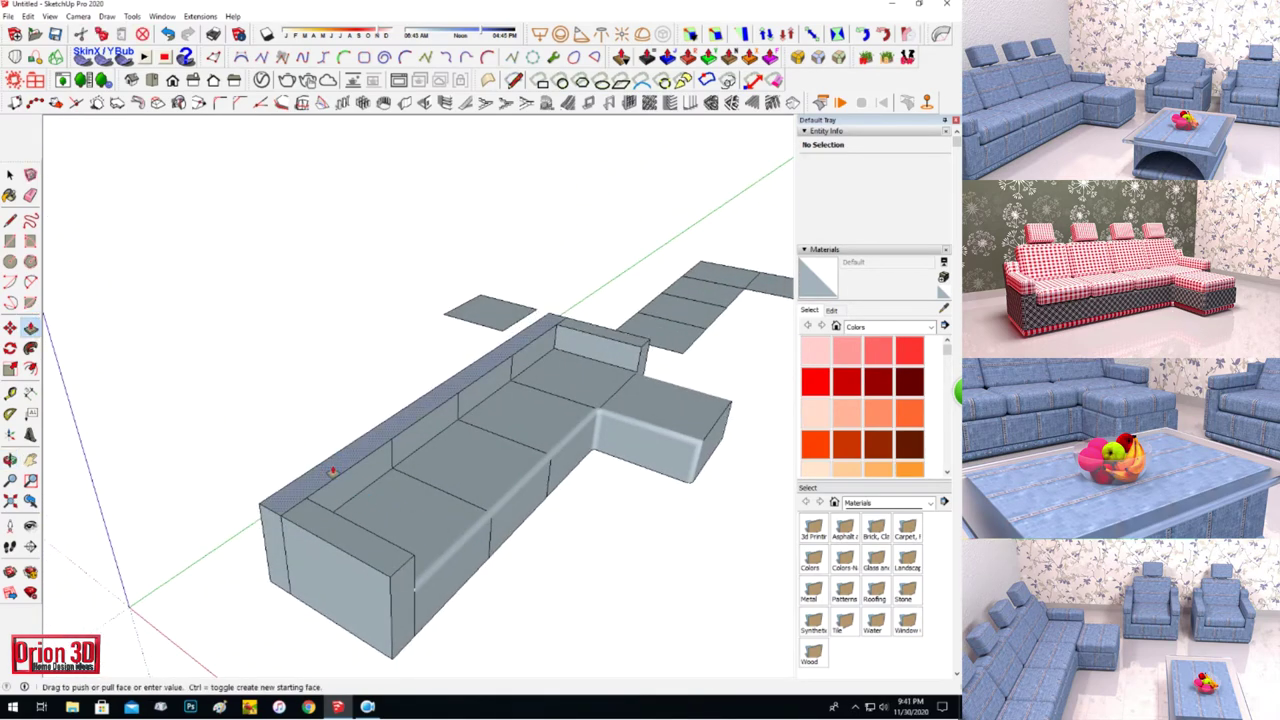
Push the backrest top face down flush with the seats.
left_click_drag(332, 470, 355, 498)
left_click(355, 498)
scroll(199, 458, "down", 3)
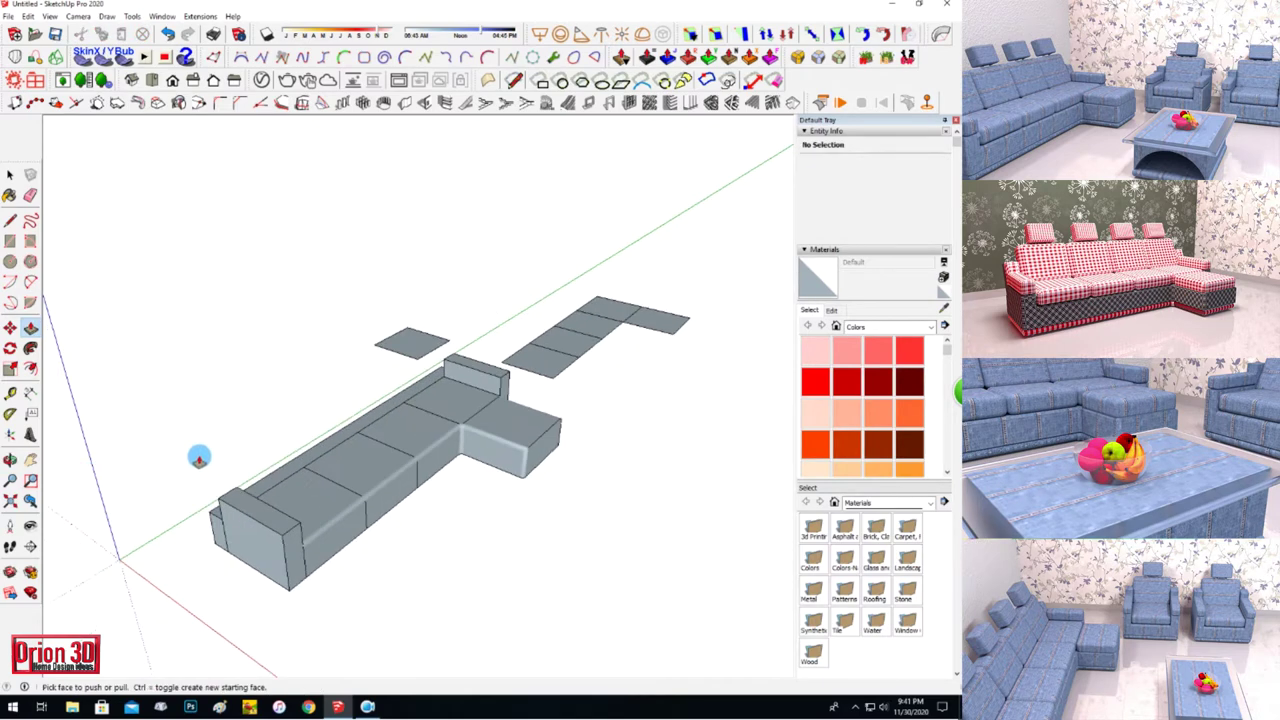
Pull the small square up into a box and select the entire box.
left_click_drag(390, 343, 369, 291)
scroll(400, 330, "up", 3)
key("space")
triple_click(413, 345)
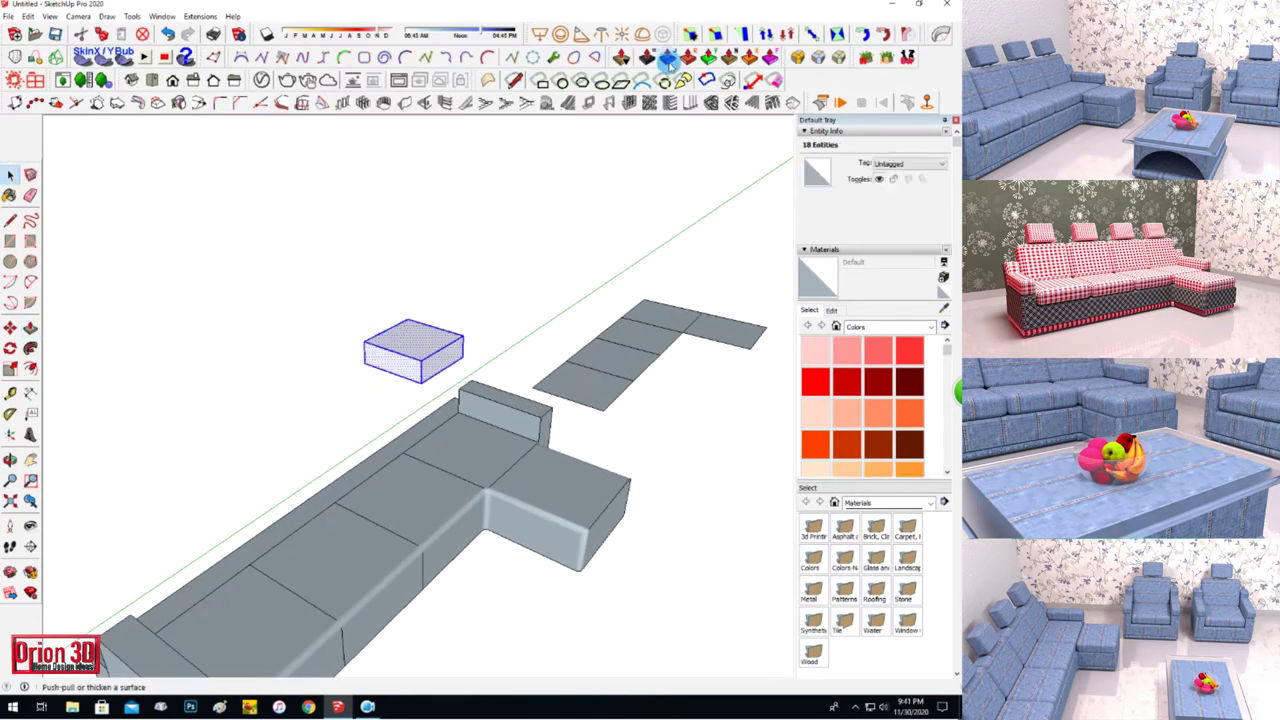
Apply RoundCorner at 9" to the box, then use Orient Faces so all faces point outward.
left_click(669, 57)
type("9")
key("Return")
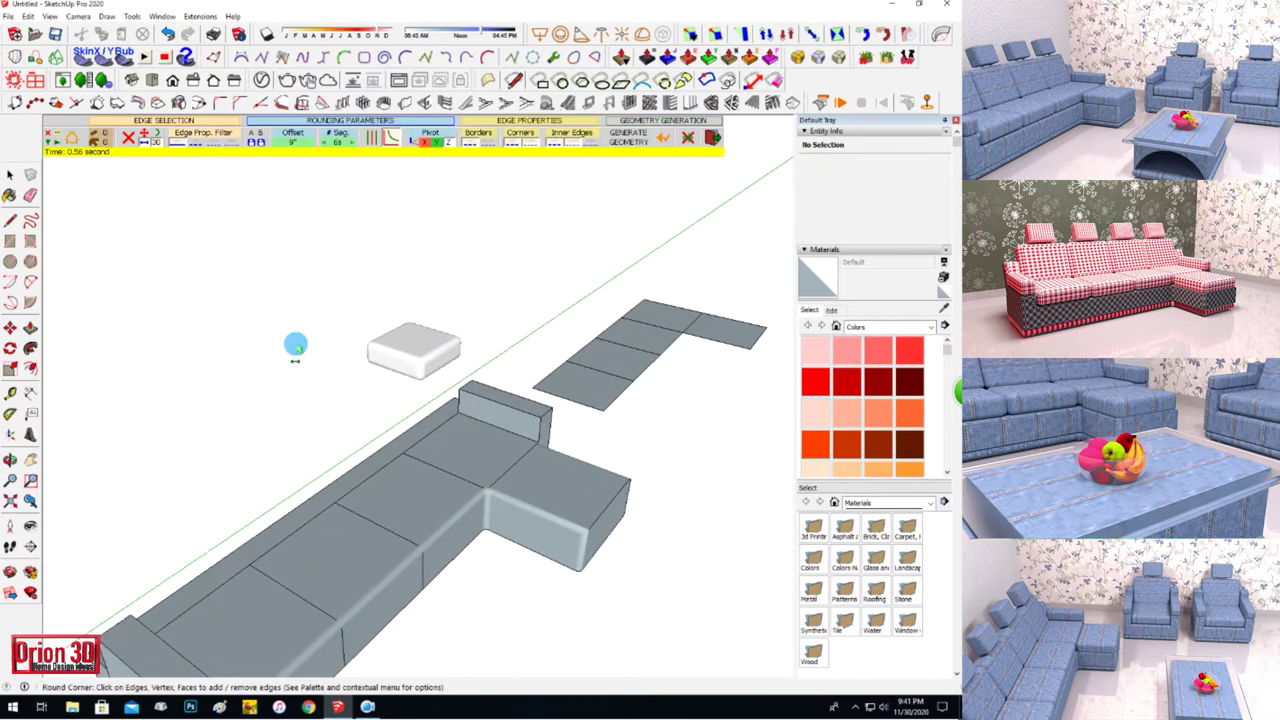
scroll(201, 326, "down", 2)
key("space")
right_click(424, 316)
left_click(508, 447)
right_click(425, 314)
left_click(86, 429)
mouse_move(86, 429)
middle_mouse_down()
mouse_move(200, 487)
mouse_move(85, 468)
mouse_move(286, 371)
middle_mouse_up()
Move the rounded box onto the sofa's left seat as a cushion.
key("p")
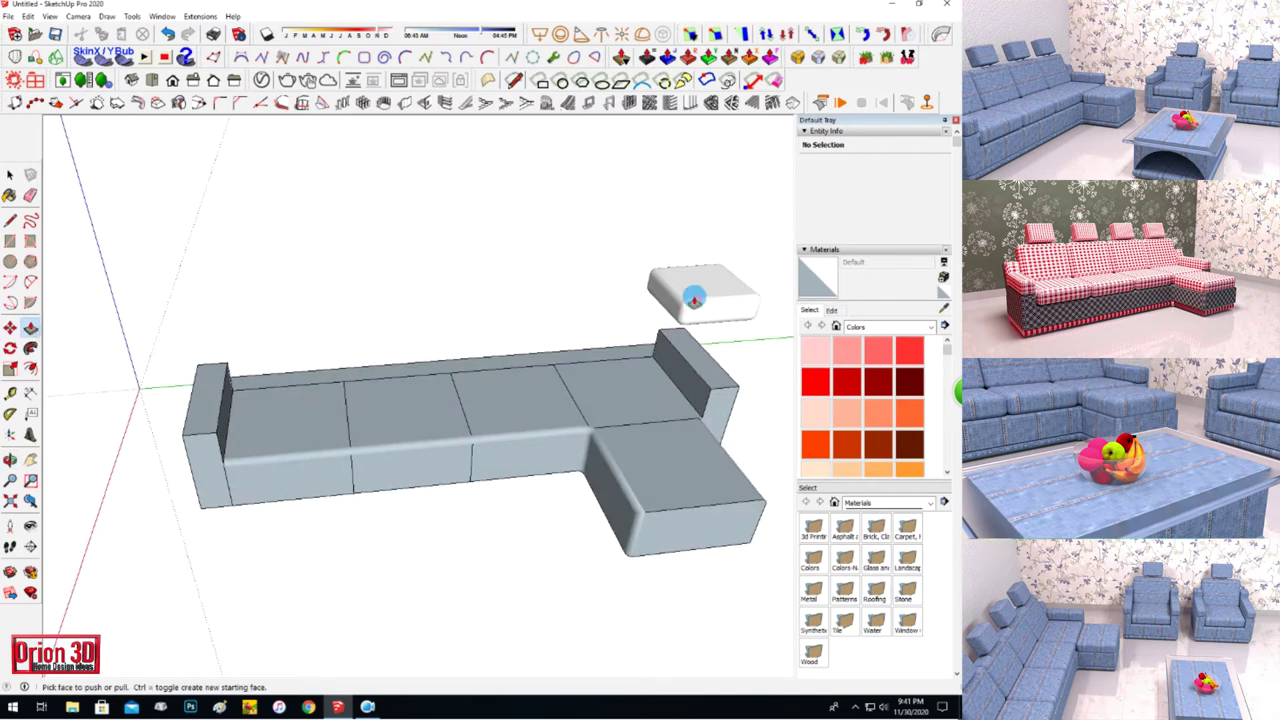
left_click(696, 296)
key("m")
left_click(681, 325)
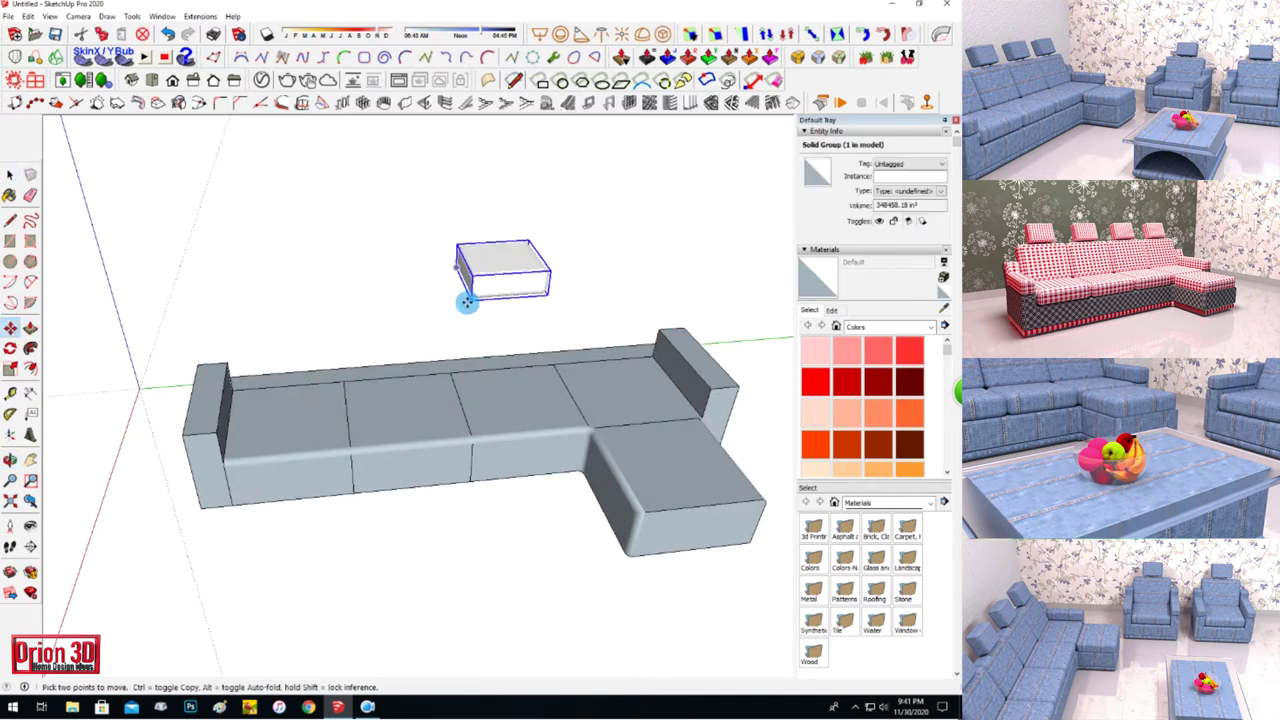
left_click(220, 458)
Ctrl-copy the cushion onto the second, third and fourth seats.
key("ctrl")
left_click(350, 453)
left_click(470, 441)
left_click(470, 441)
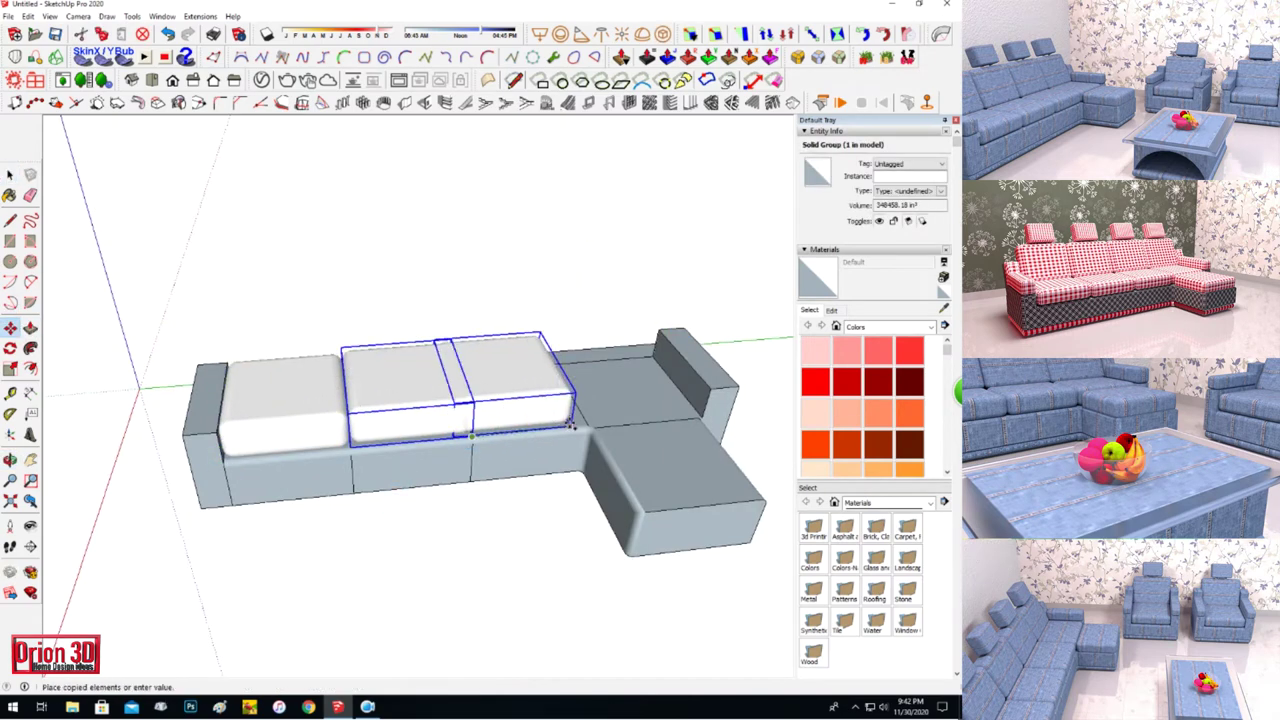
left_click(590, 428)
left_click(590, 428)
left_click(590, 428)
Orbit closer and select the cushions to check their placement.
middle_click_drag(415, 434, 246, 314)
scroll(246, 314, "up", 3)
left_click(8, 176)
left_click(430, 395)
mouse_move(430, 395)
middle_mouse_down()
mouse_move(114, 480)
mouse_move(106, 400)
middle_mouse_up()
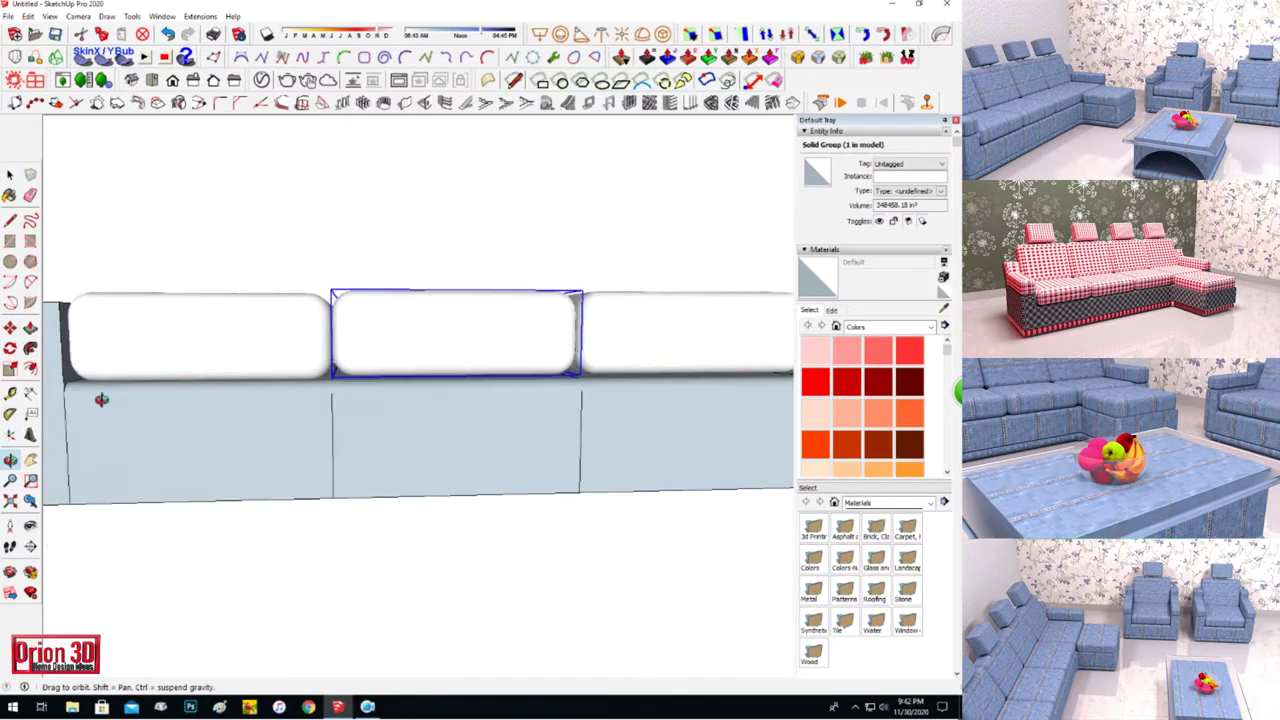
left_click(10, 328)
Orbit to look down on the seat tops and then the whole sofa.
scroll(334, 370, "up", 3)
scroll(334, 370, "up", 2)
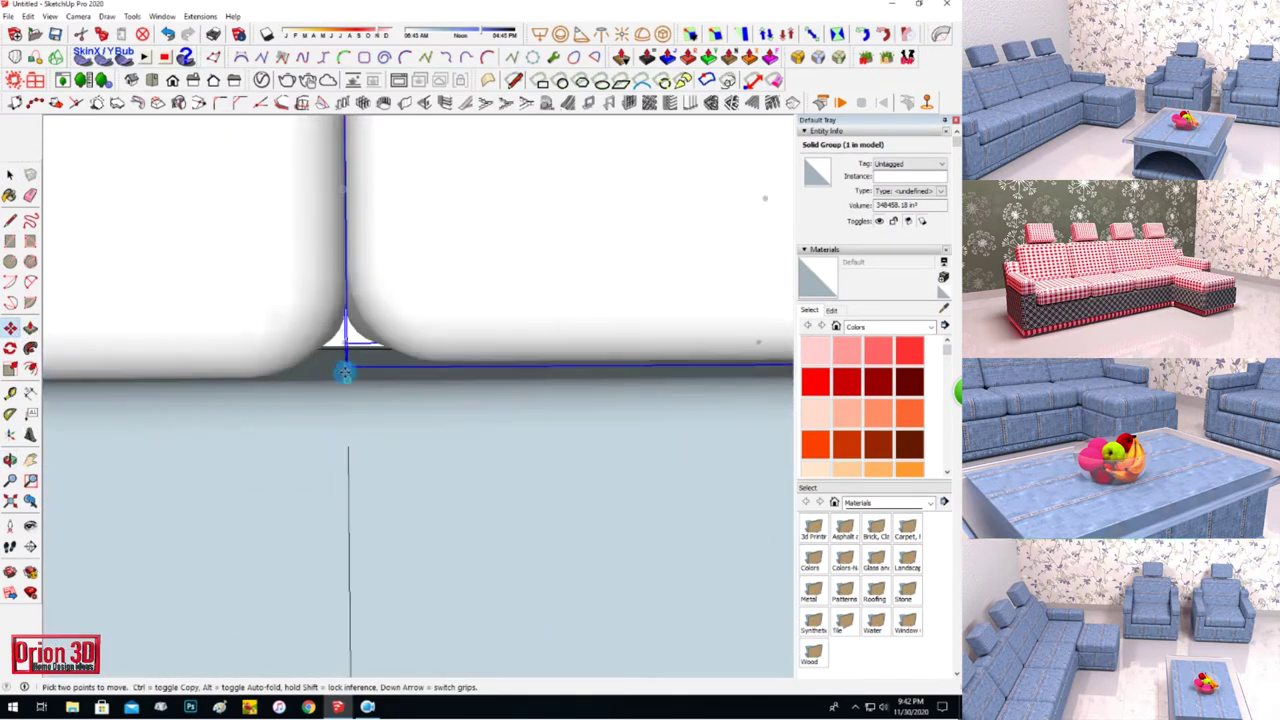
scroll(40, 410, "down", 4)
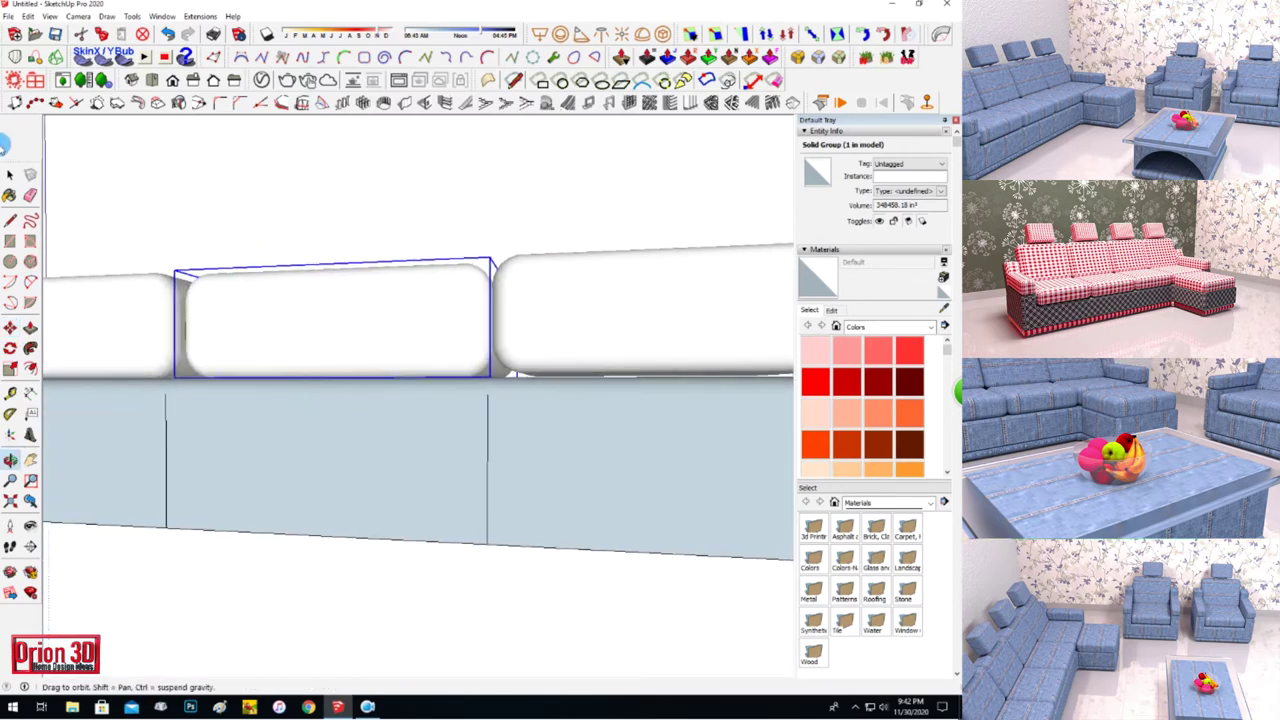
scroll(611, 351, "up", 3)
key("m")
scroll(414, 380, "up", 2)
scroll(191, 401, "down", 2)
middle_click_drag(191, 401, 757, 337)
key("space")
scroll(63, 463, "down", 4)
mouse_move(63, 463)
middle_mouse_down()
mouse_move(271, 394)
mouse_move(214, 400)
mouse_move(243, 506)
mouse_move(398, 430)
middle_mouse_up()
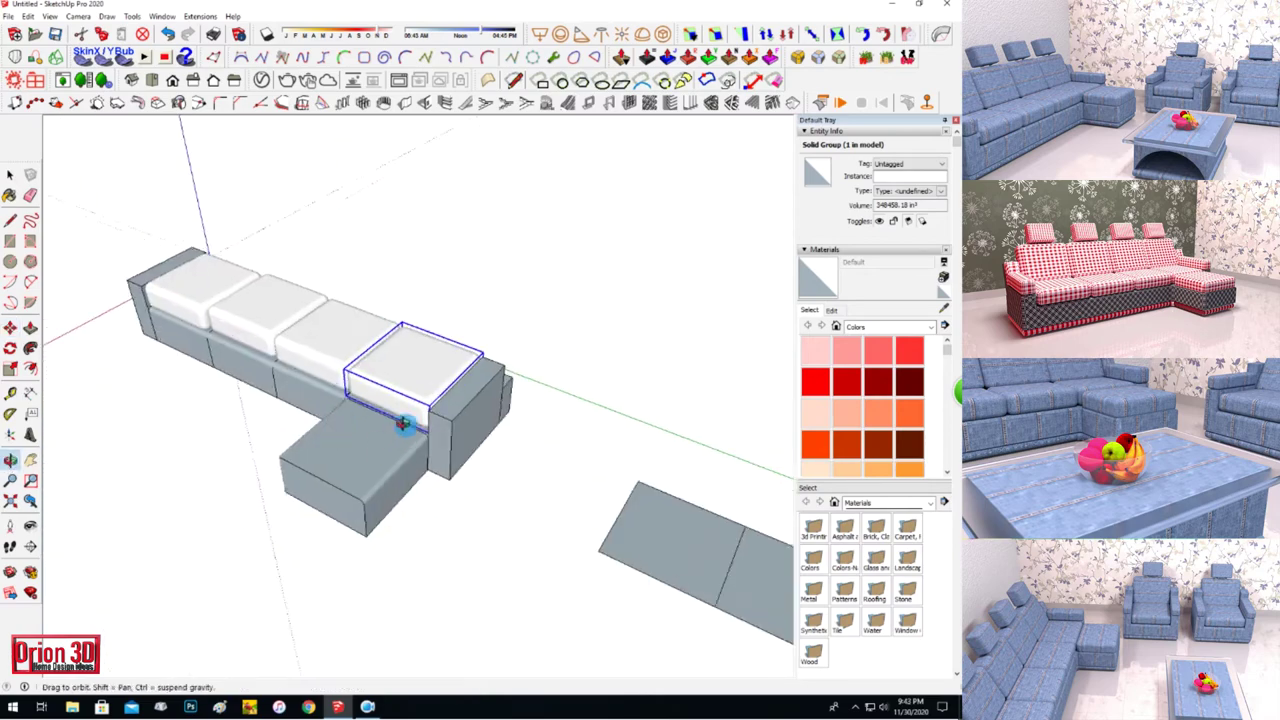
Start copying a seat cushion, then cancel and undo the copy.
key("ctrl")
left_click(427, 434)
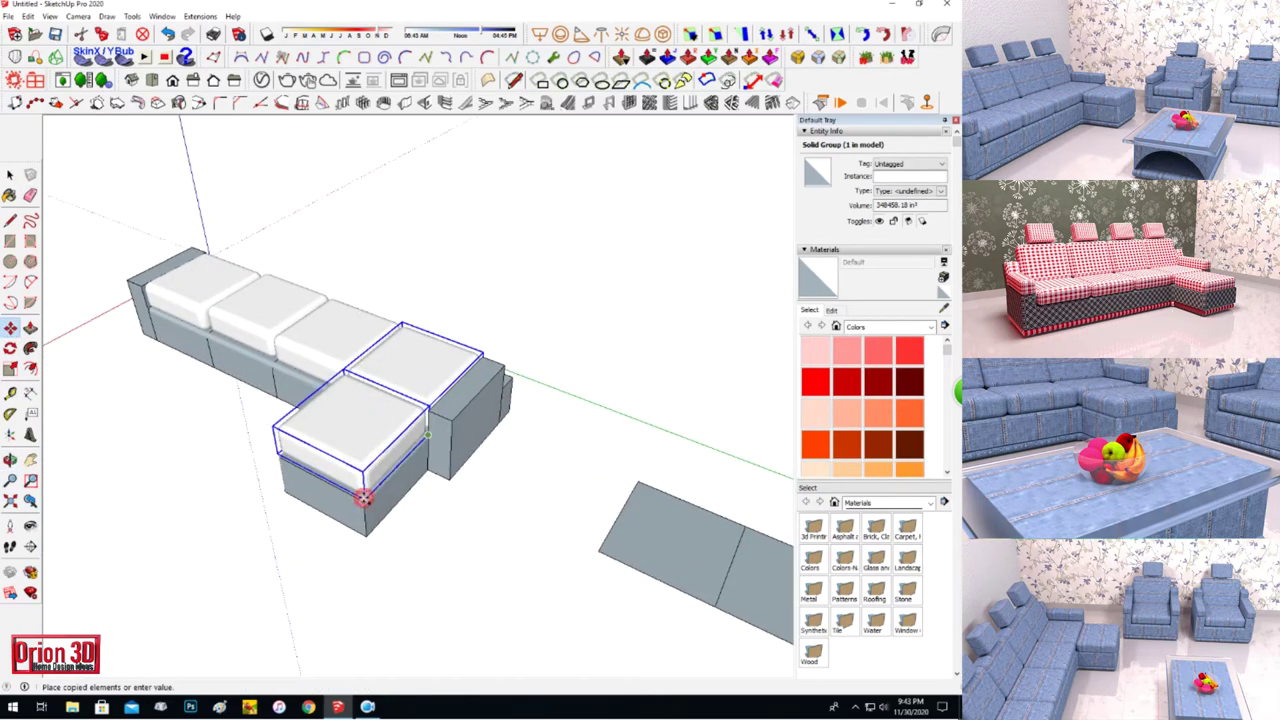
key("Escape")
key("space")
left_click(124, 184)
key("ctrl+z")
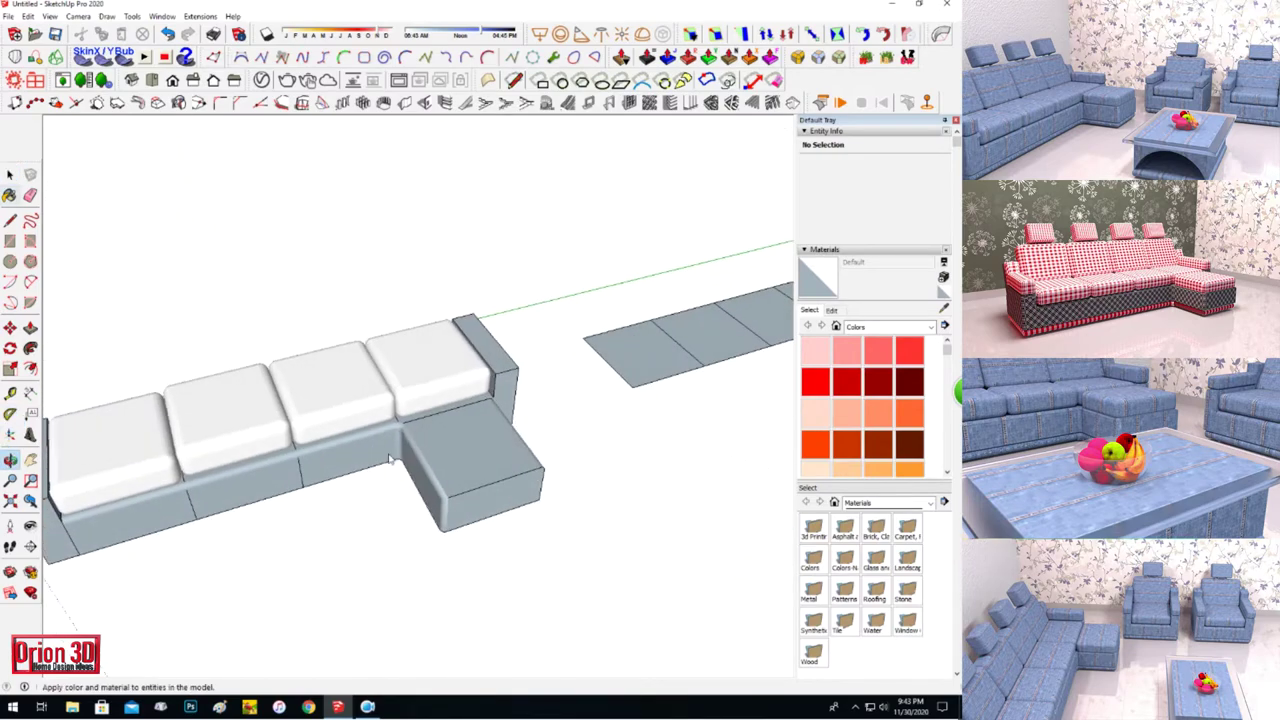
Move a seat cushion copy onto the sofa's chaise section.
key("ctrl")
left_click(397, 422)
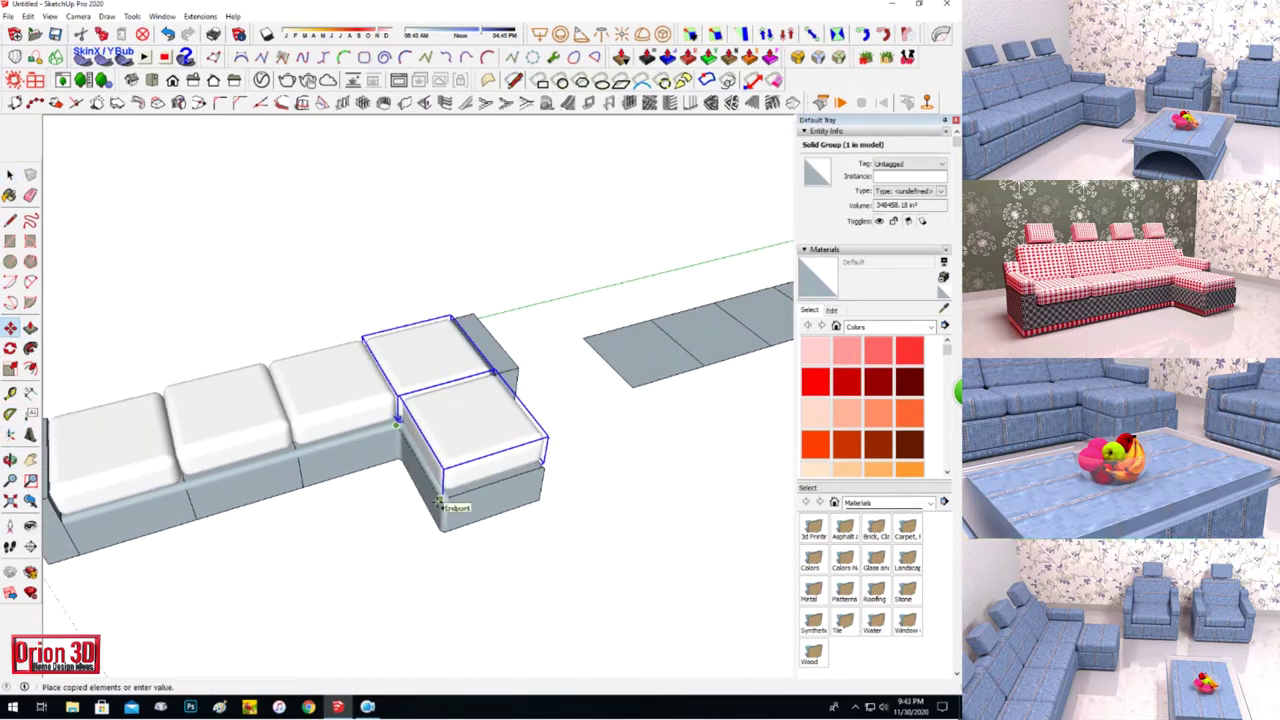
key("ctrl+z")
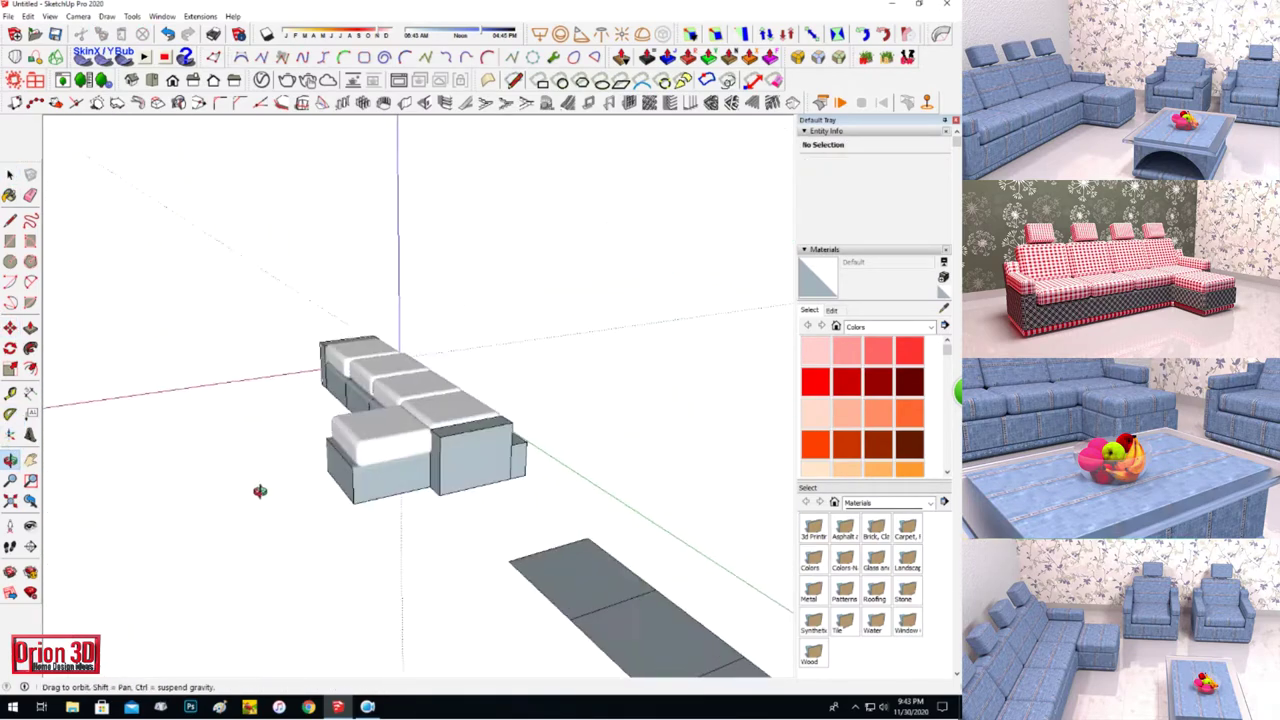
key("ctrl+z")
key("m")
left_click(428, 470)
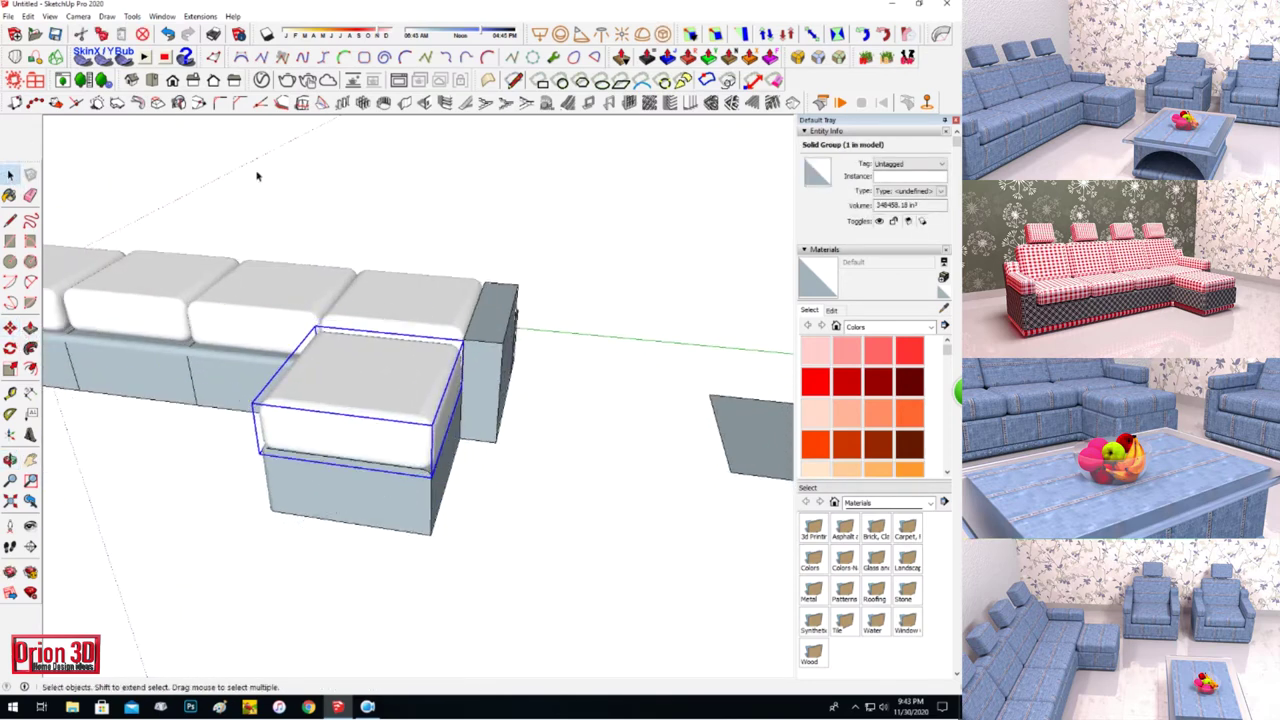
key("ctrl+z")
key("ctrl+z")
left_click(857, 708)
Push/pull the flat panel into a thick backrest slab.
left_click(31, 344)
left_click_drag(351, 455, 285, 440)
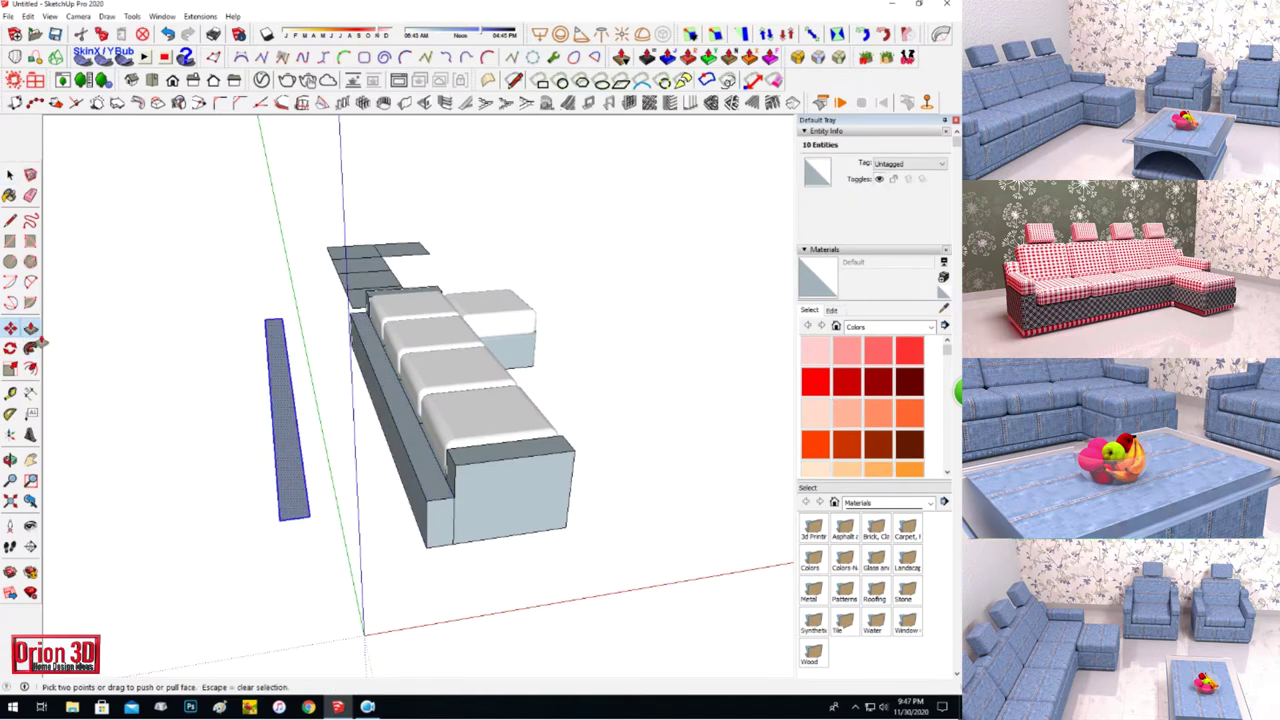
key("space")
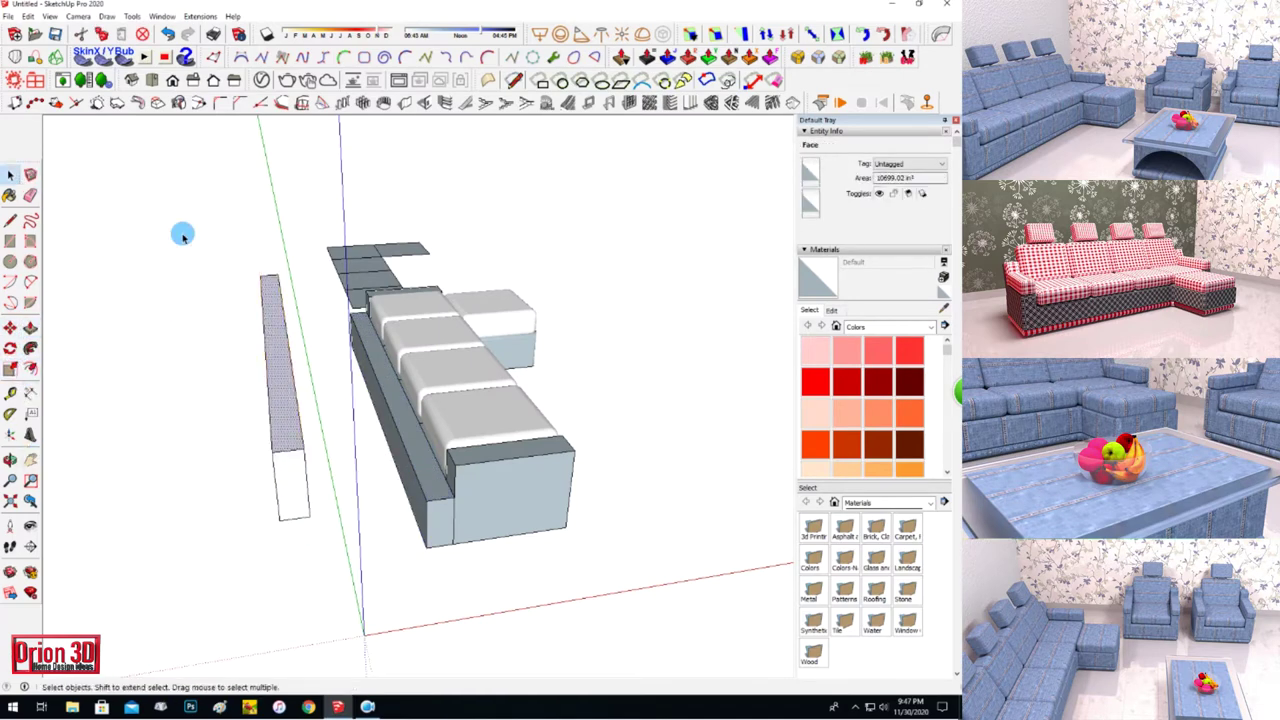
Rotate the slab 90° upright and move it to the sofa's back edge.
left_click_drag(180, 228, 324, 596)
key("q")
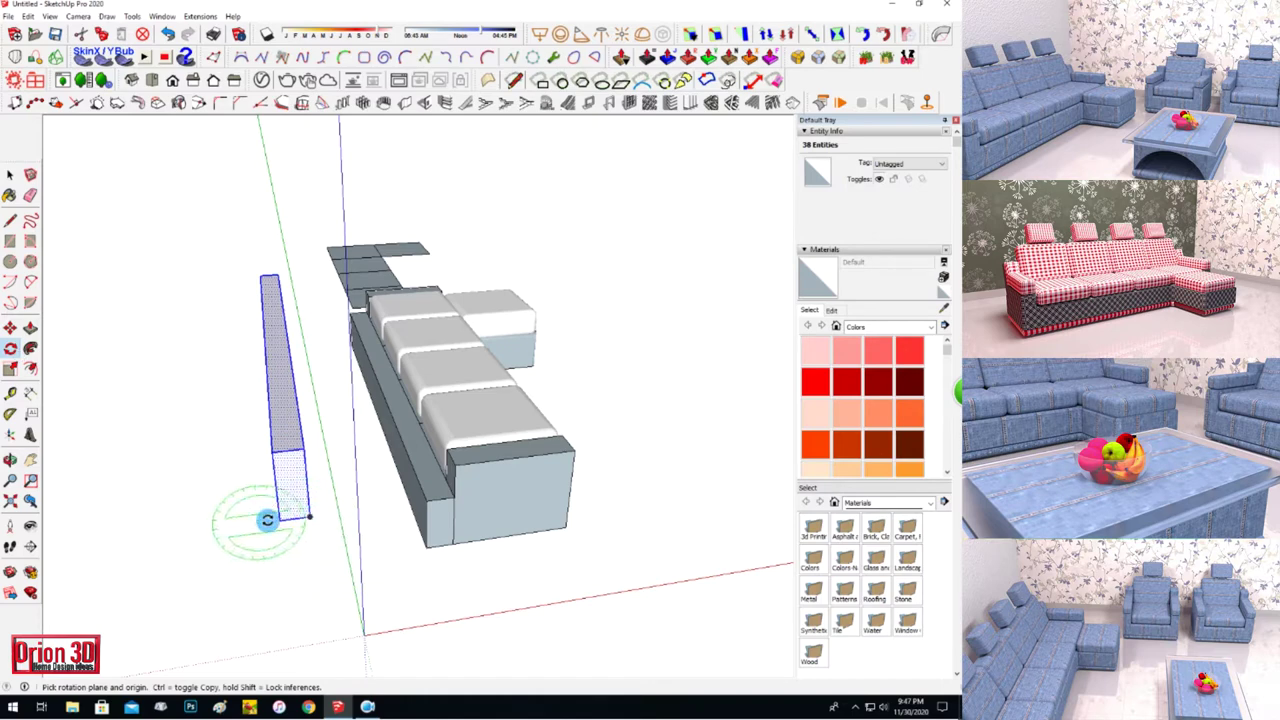
left_click(226, 521)
left_click(152, 573)
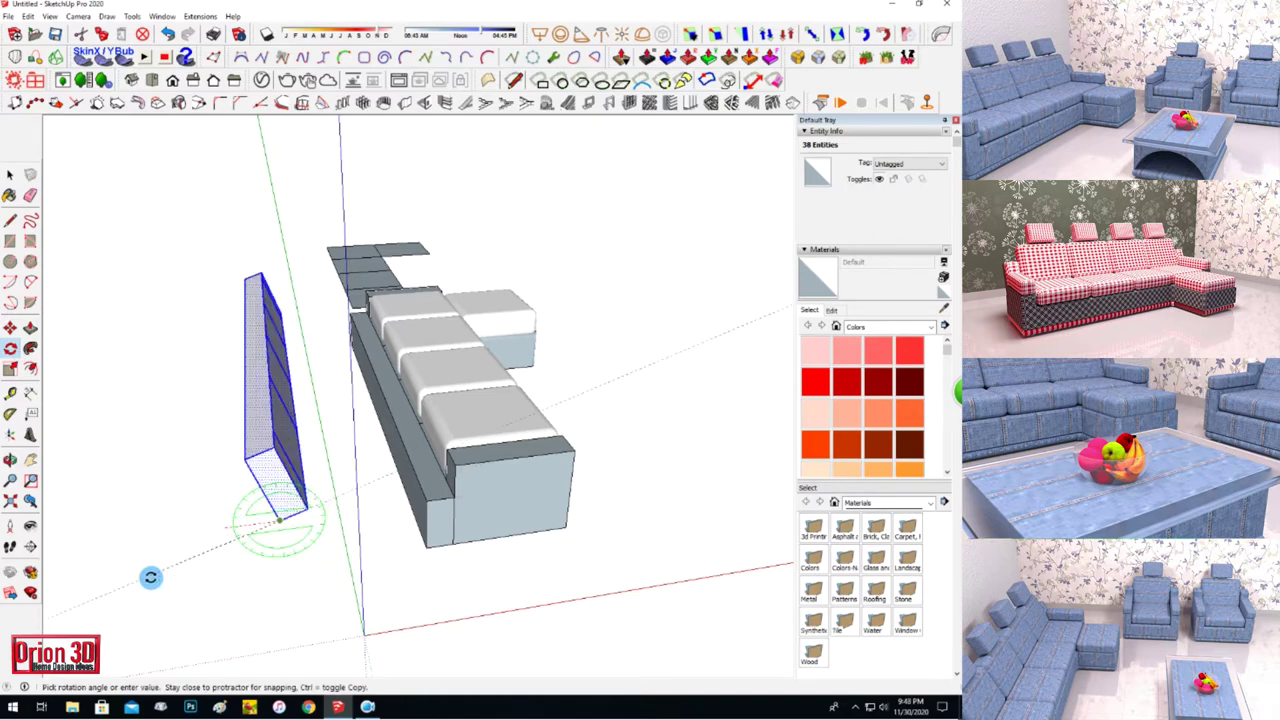
left_click(280, 519)
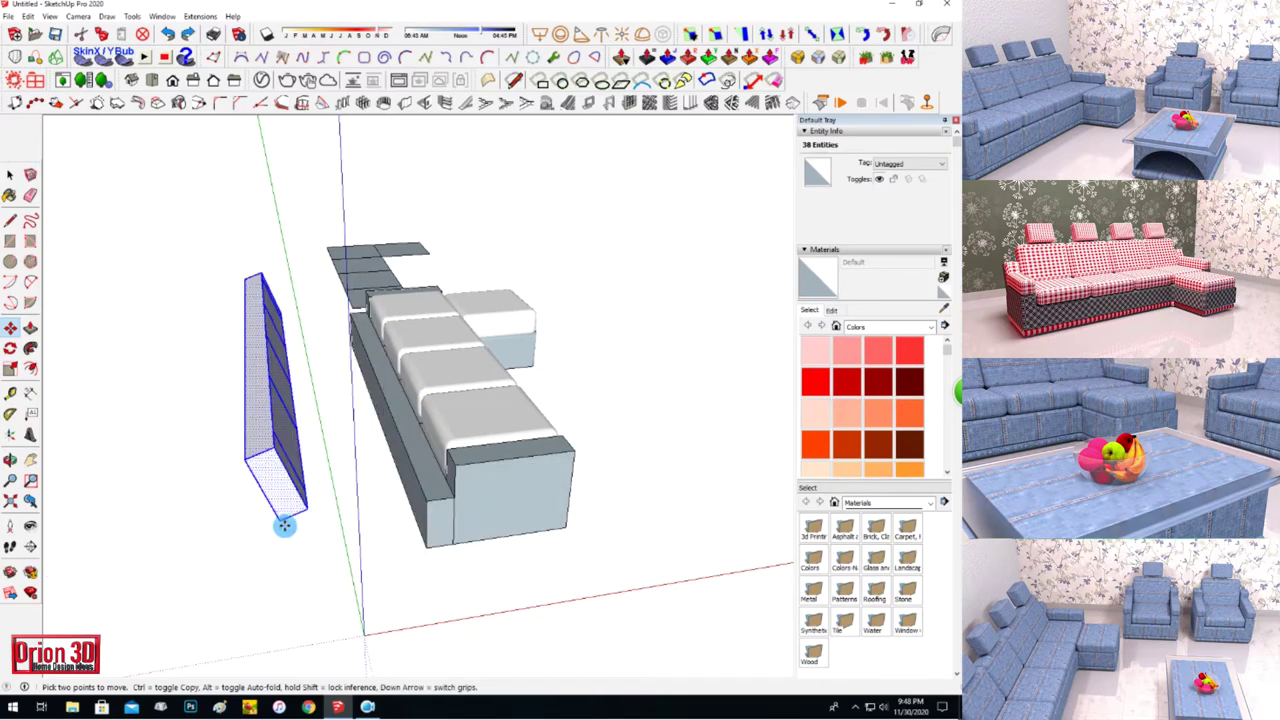
mouse_move(48, 453)
middle_mouse_down()
mouse_move(516, 431)
mouse_move(358, 594)
middle_mouse_up()
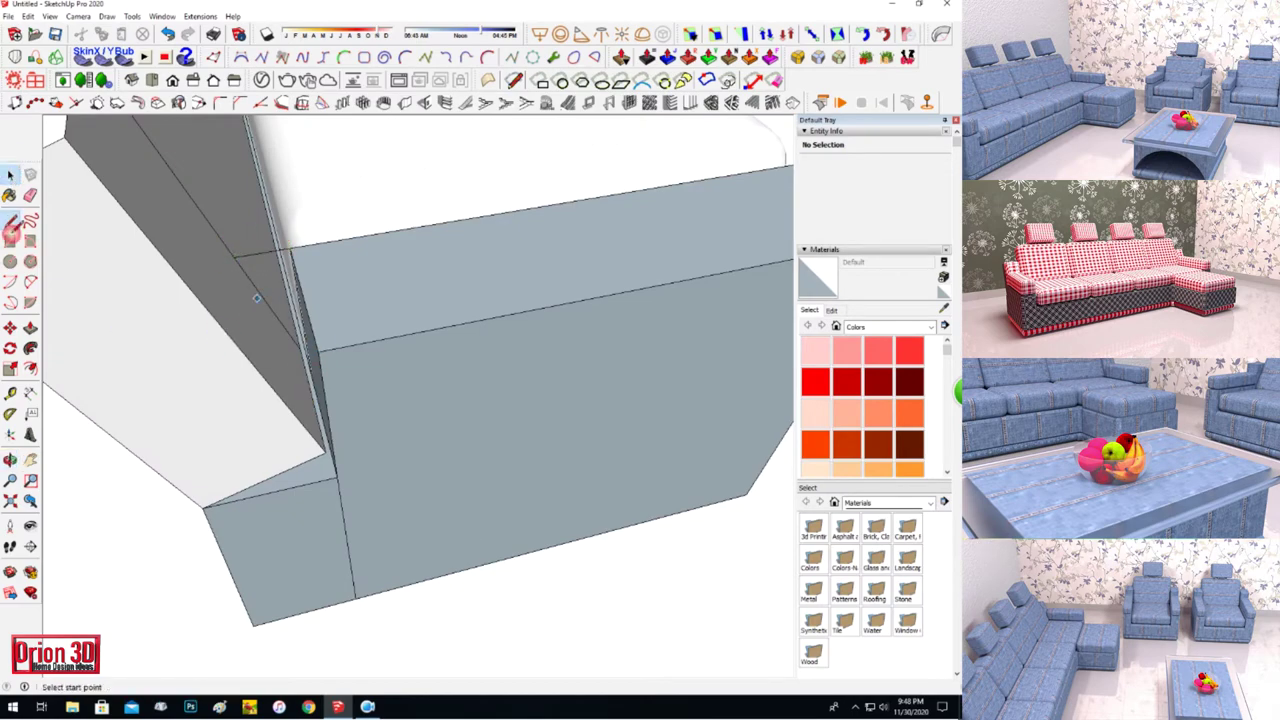
mouse_move(252, 360)
middle_mouse_down()
mouse_move(380, 417)
mouse_move(109, 409)
mouse_move(357, 357)
mouse_move(320, 303)
mouse_move(478, 381)
mouse_move(420, 400)
middle_mouse_up()
scroll(443, 429, "up", 2)
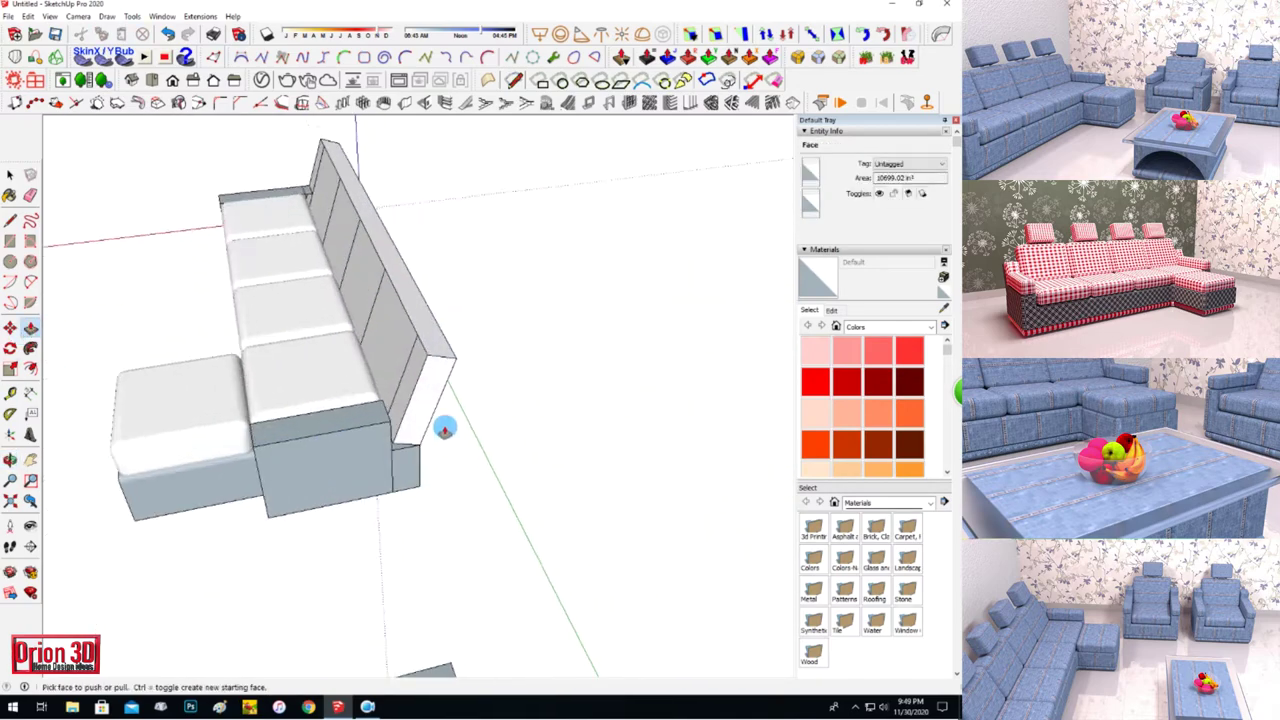
Ctrl-copy the chaise cushion and place the copy to the right.
scroll(443, 429, "up", 3)
left_click(12, 220)
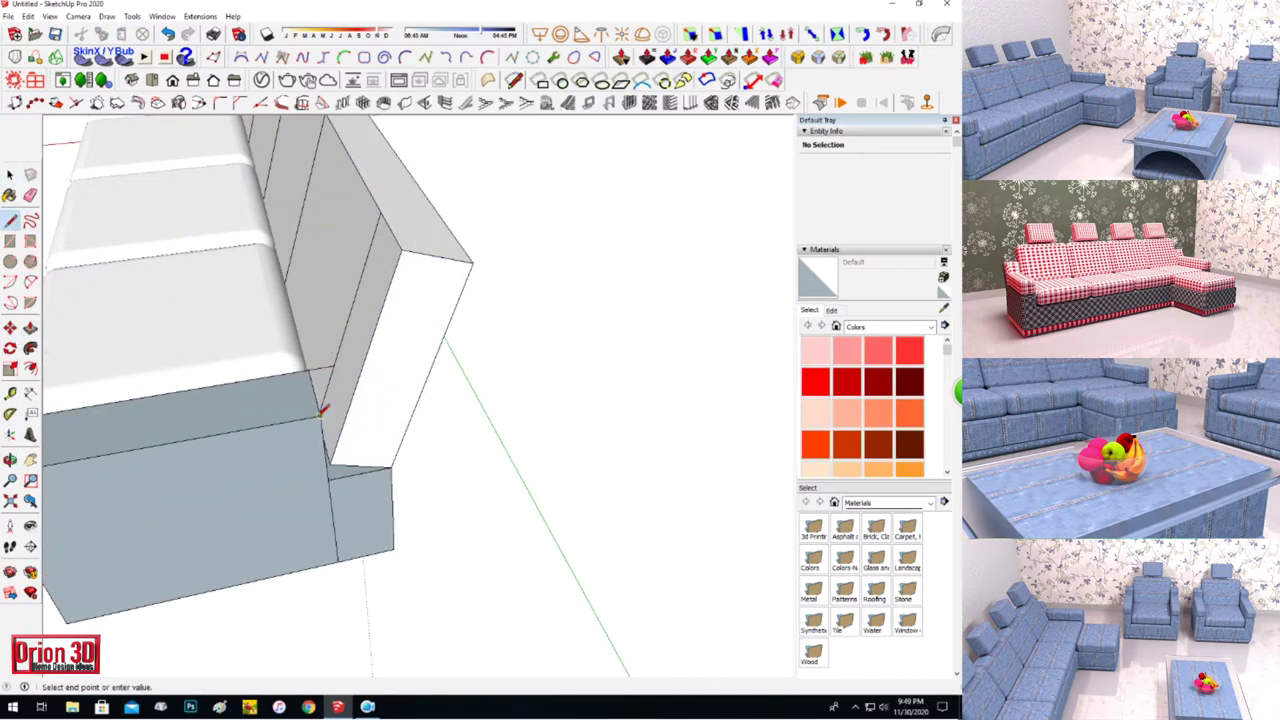
scroll(510, 478, "down", 2)
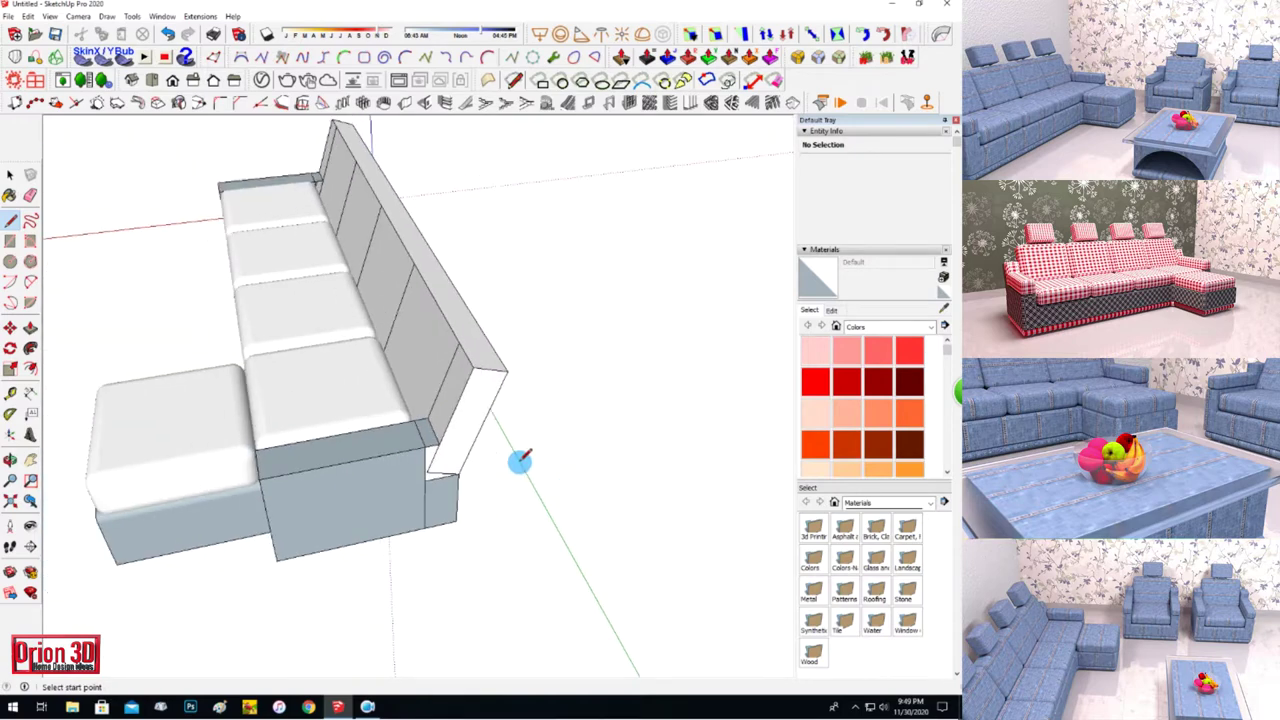
scroll(372, 452, "down", 2)
key("m")
left_click(268, 442)
key("ctrl")
left_click(638, 373)
Rotate the cushion copy upright and lean it against the backrest.
key("q")
mouse_move(533, 441)
left_mouse_down()
mouse_move(540, 460)
mouse_move(423, 432)
mouse_move(543, 415)
left_mouse_up()
left_click(560, 514)
key("m")
left_click(8, 304)
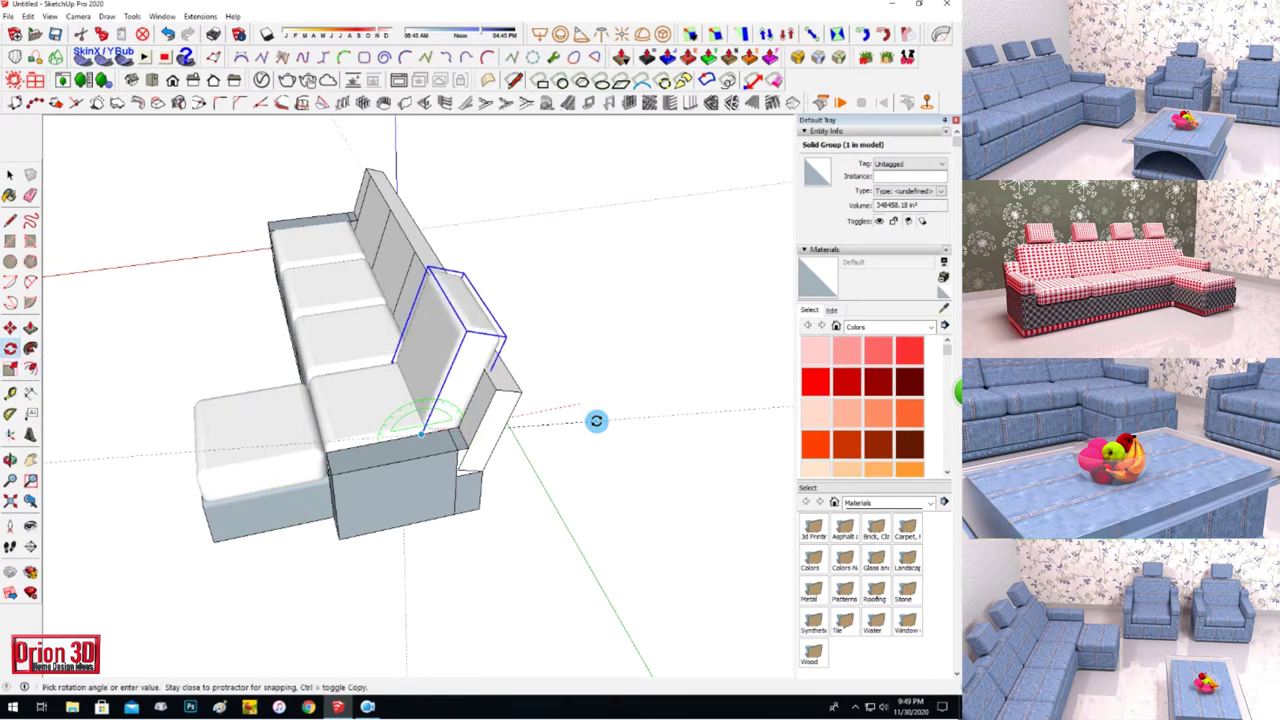
left_click(600, 423)
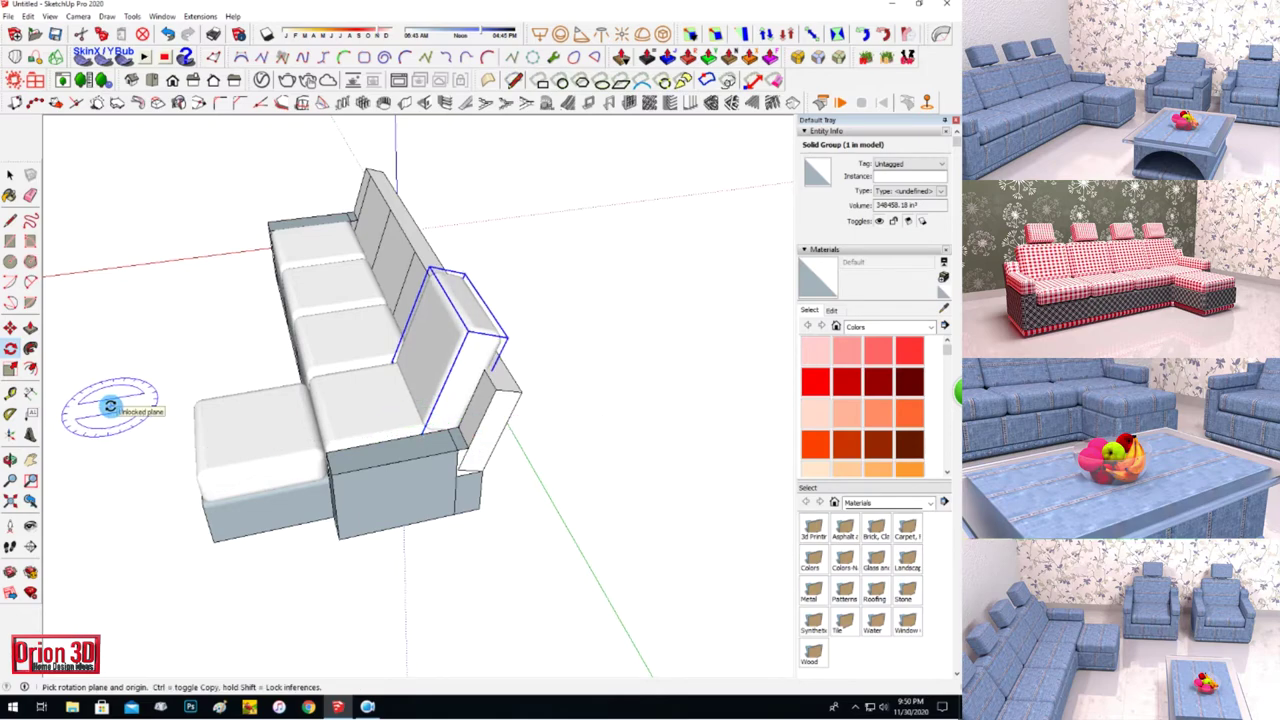
key("m")
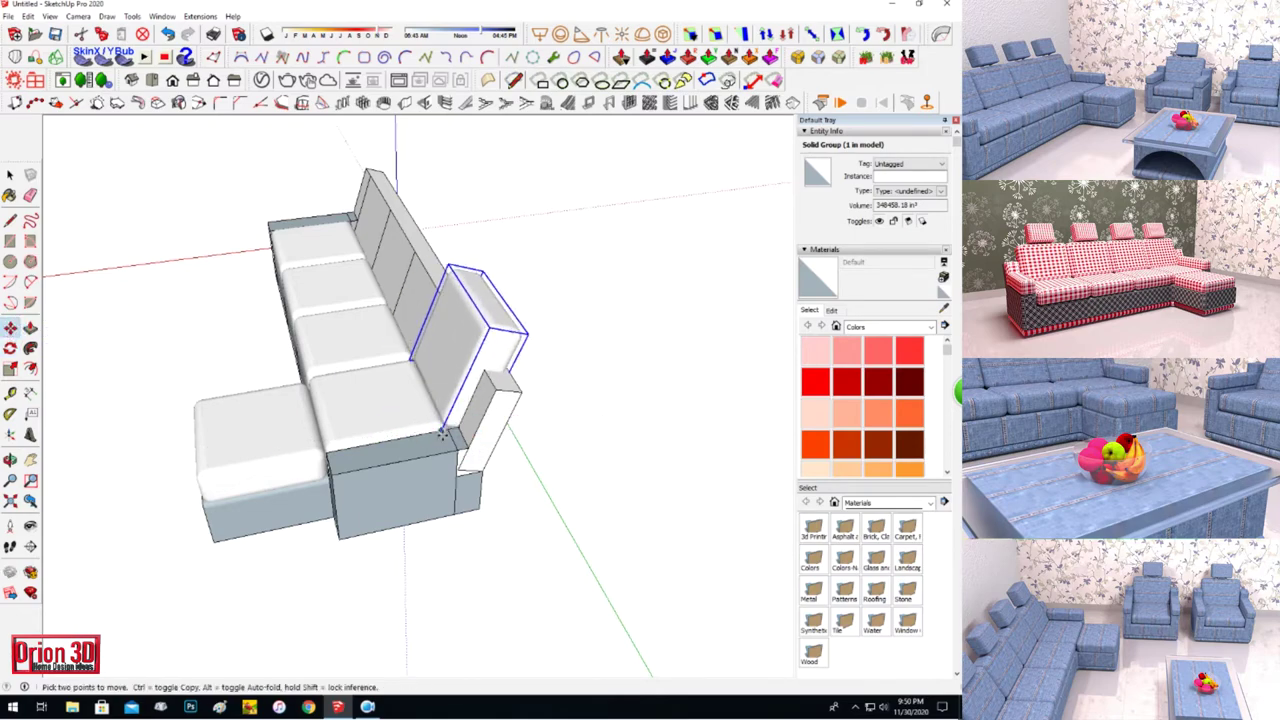
mouse_move(99, 438)
middle_mouse_down()
mouse_move(709, 394)
mouse_move(517, 323)
mouse_move(437, 349)
middle_mouse_up()
left_click(507, 384)
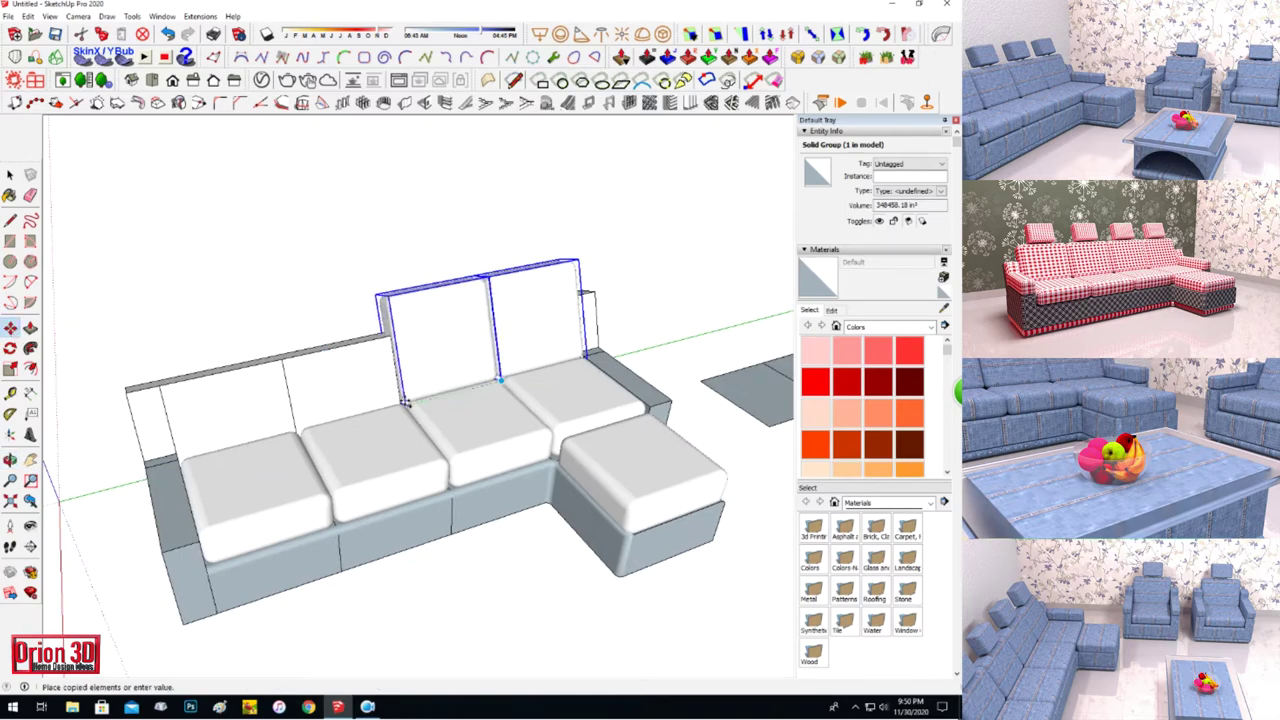
Copy the back cushion behind the next seat, snapping to the backrest.
scroll(405, 410, "up", 2)
scroll(405, 410, "up", 2)
left_click(410, 405)
scroll(400, 410, "down", 2)
scroll(380, 418, "down", 1)
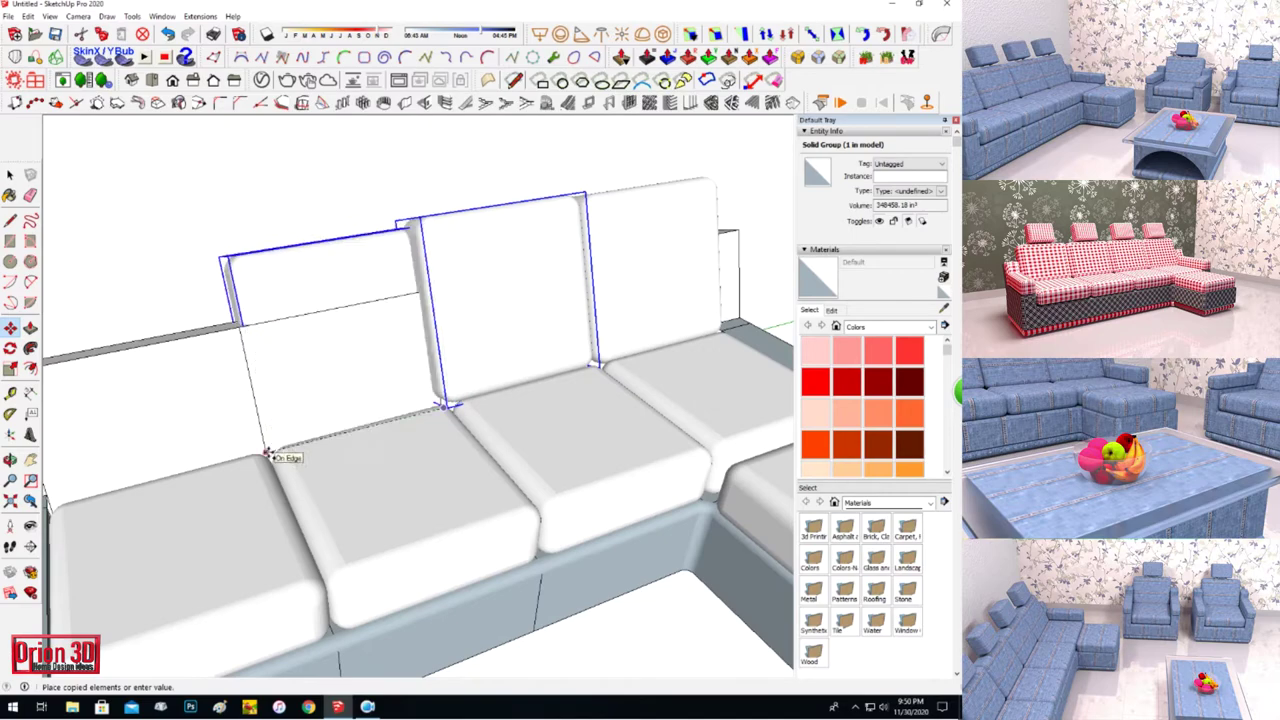
middle_click_drag(277, 451, 654, 393)
left_click(367, 438, "ctrl")
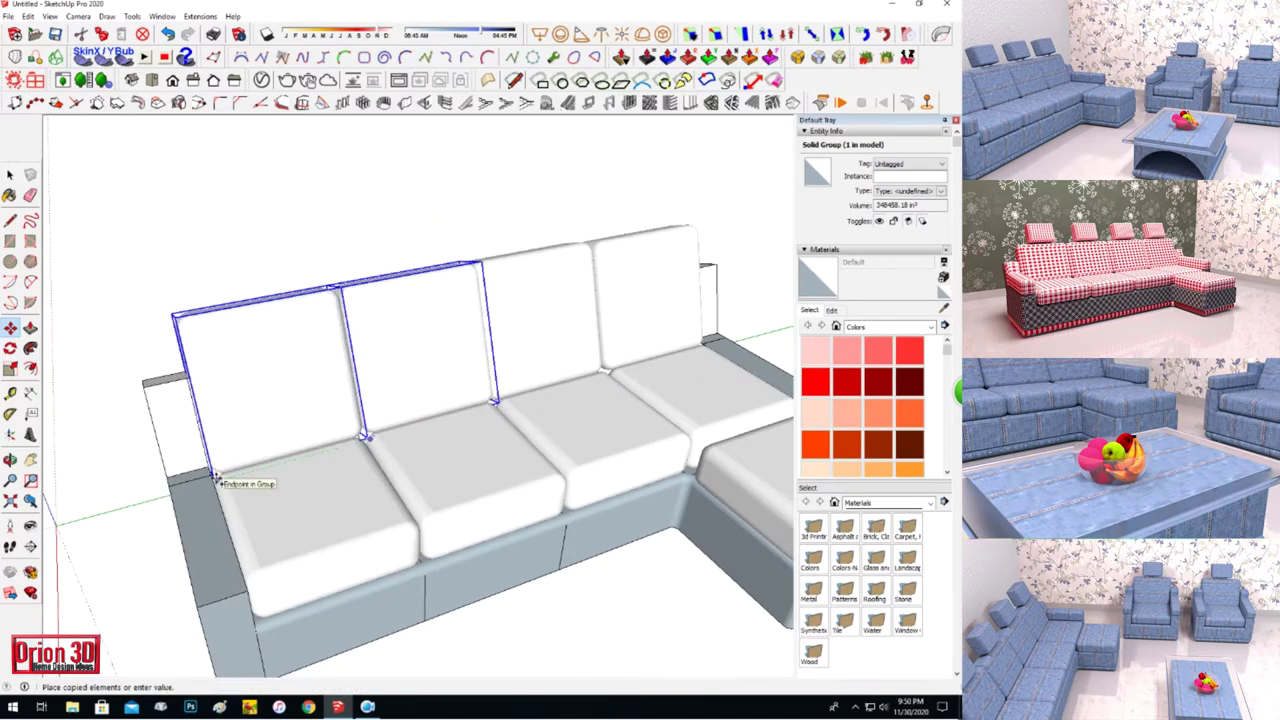
Orbit around the back cushions and check each one sits behind its seat.
key("space")
mouse_move(57, 508)
middle_mouse_down()
mouse_move(271, 409)
mouse_move(586, 380)
mouse_move(362, 392)
middle_mouse_up()
left_click(362, 392)
scroll(362, 392, "up", 2)
key("m")
scroll(486, 455, "down", 3)
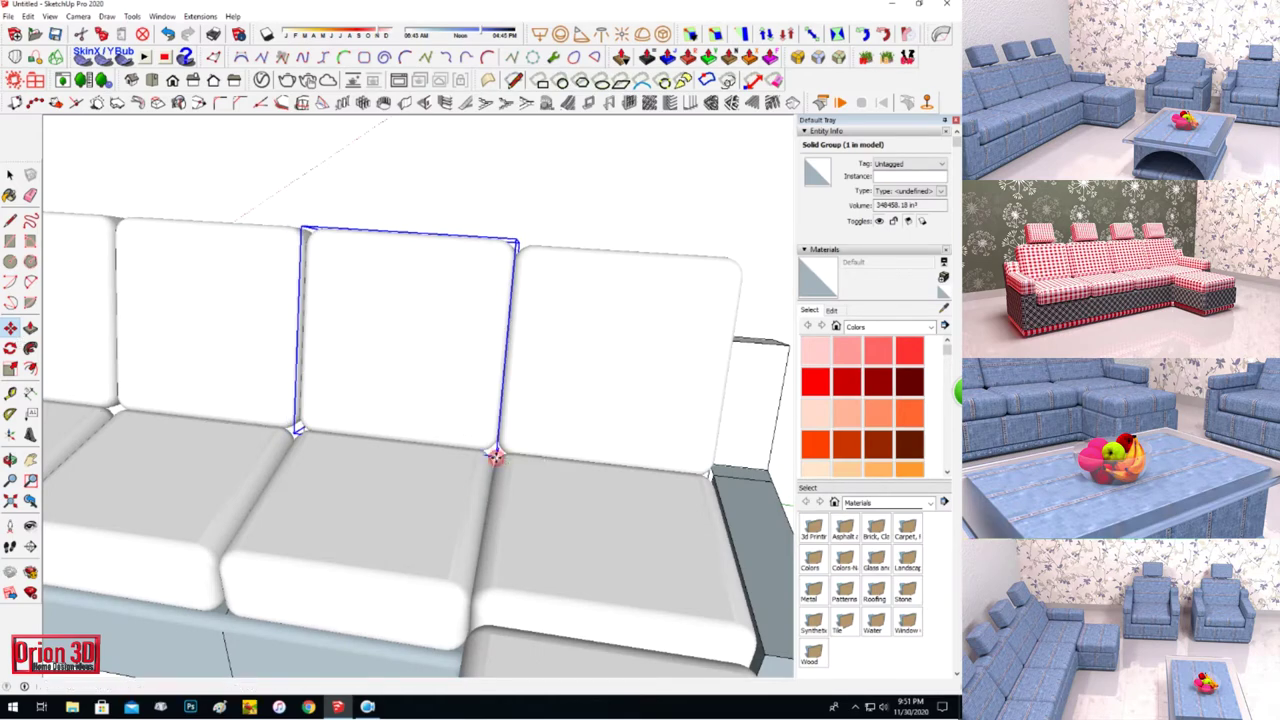
scroll(323, 434, "down", 3)
key("space")
left_click(158, 286)
Copy the chaise cushion off to the side as a spare block.
mouse_move(236, 500)
middle_mouse_down()
mouse_move(363, 380)
mouse_move(480, 486)
mouse_move(266, 451)
mouse_move(199, 372)
mouse_move(478, 565)
mouse_move(411, 603)
mouse_move(386, 580)
middle_mouse_up()
scroll(386, 580, "down", 3)
left_click(10, 327)
left_click(395, 492)
key("ctrl")
left_click(490, 588)
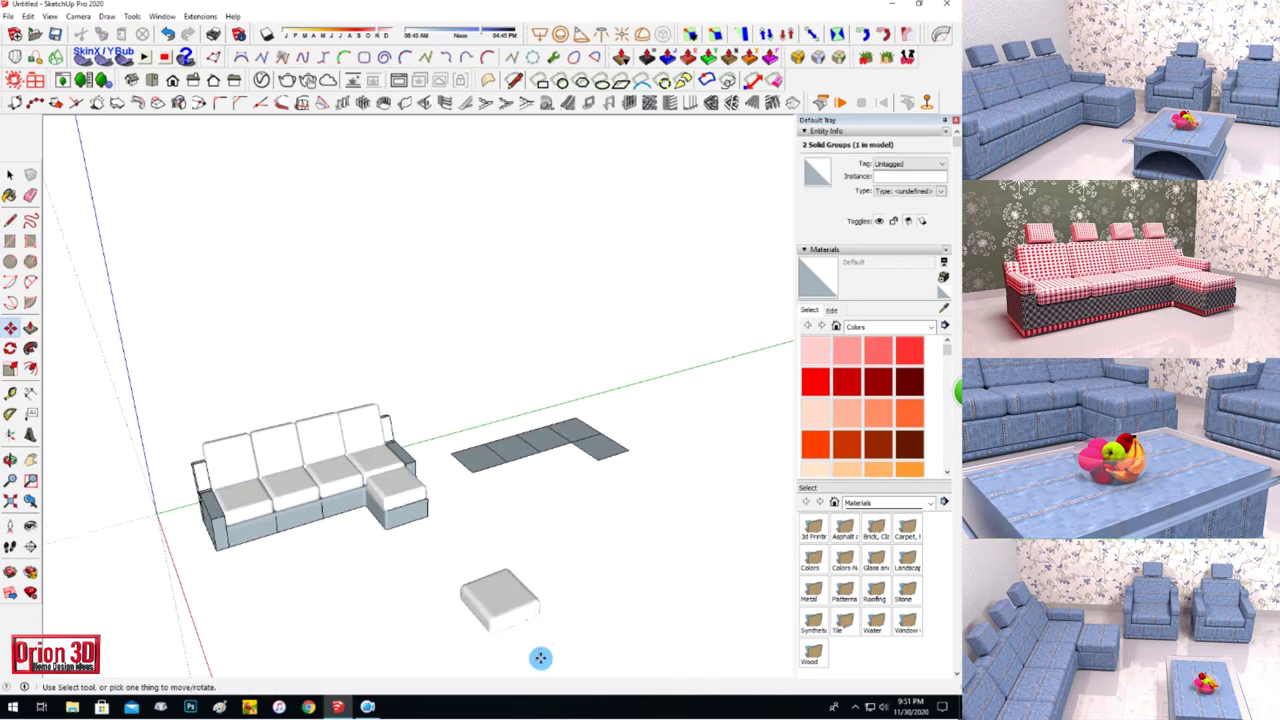
Scale down the spare cushion's length.
scroll(485, 580, "up", 2)
left_click(480, 588)
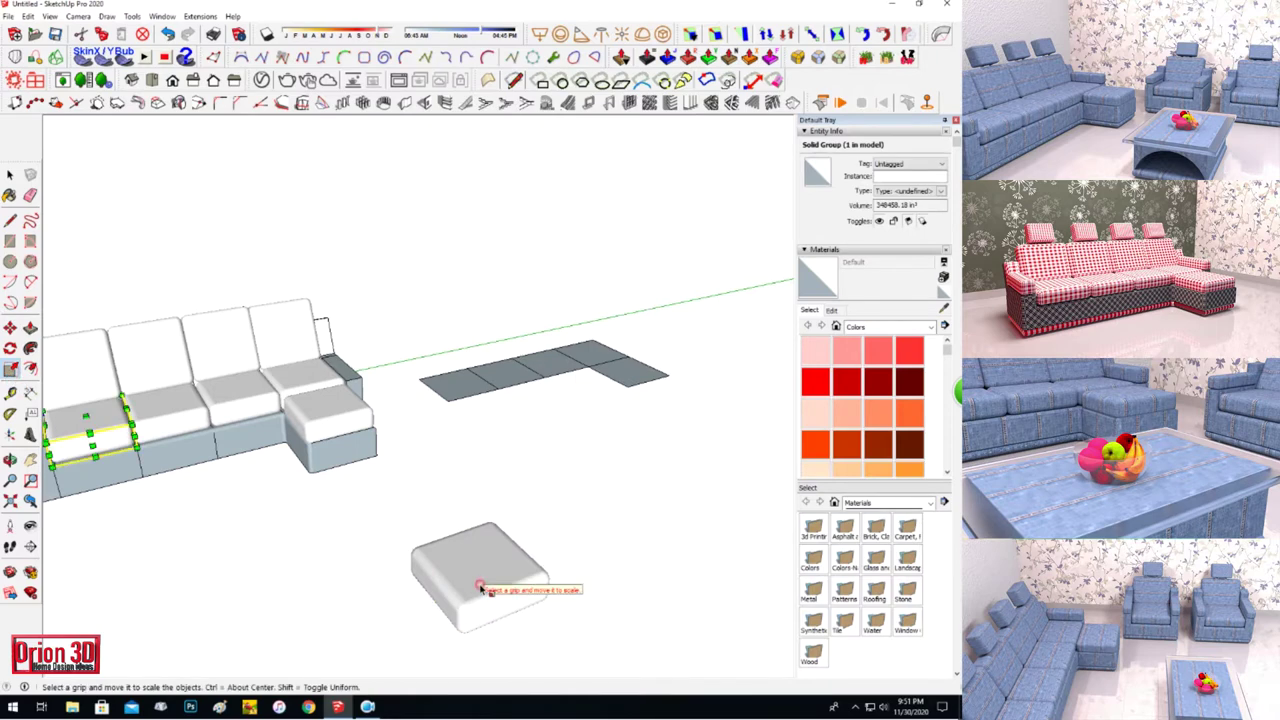
left_click_drag(528, 596, 505, 572)
key("space")
right_click(485, 525)
left_click(500, 258)
Move the end back cushion so it sits flush against the backrest.
mouse_move(237, 346)
middle_mouse_down()
mouse_move(269, 411)
mouse_move(350, 280)
mouse_move(300, 400)
middle_mouse_up()
key("space")
key("m")
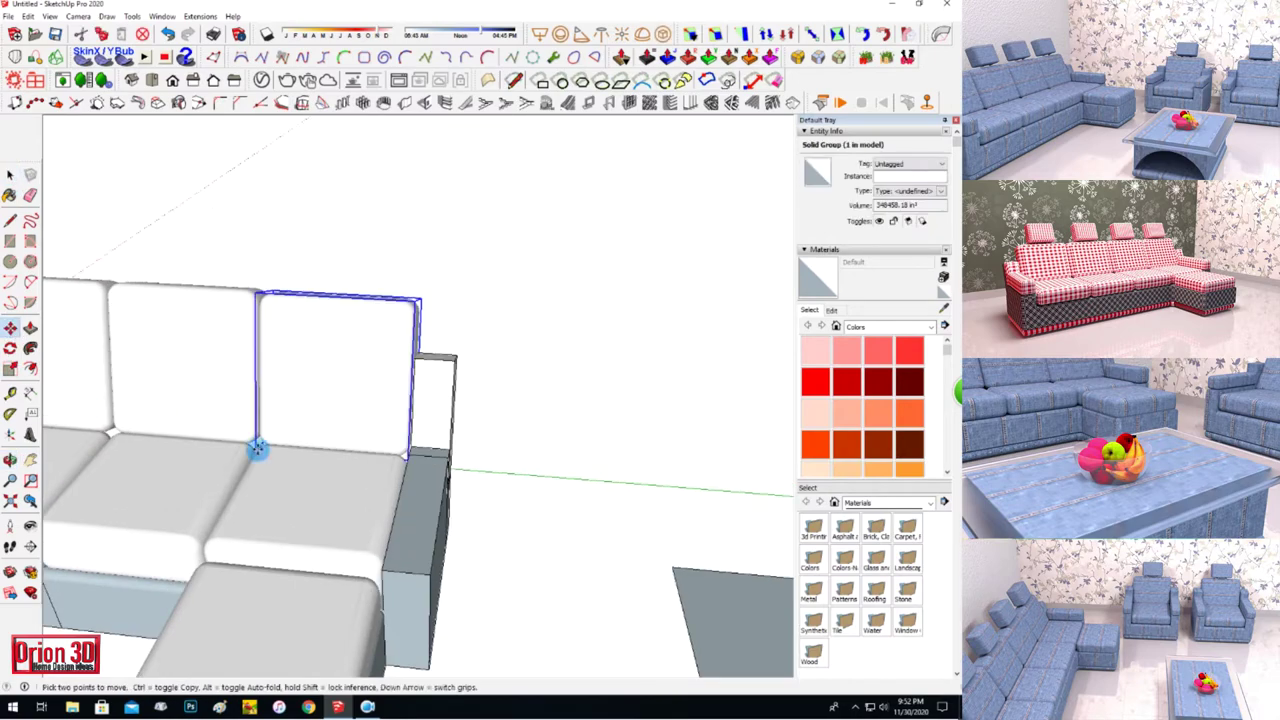
scroll(690, 537, "down", 5)
key("space")
left_click(166, 220)
mouse_move(166, 220)
middle_mouse_down()
mouse_move(331, 491)
mouse_move(157, 316)
middle_mouse_up()
key("space")
left_click(331, 446)
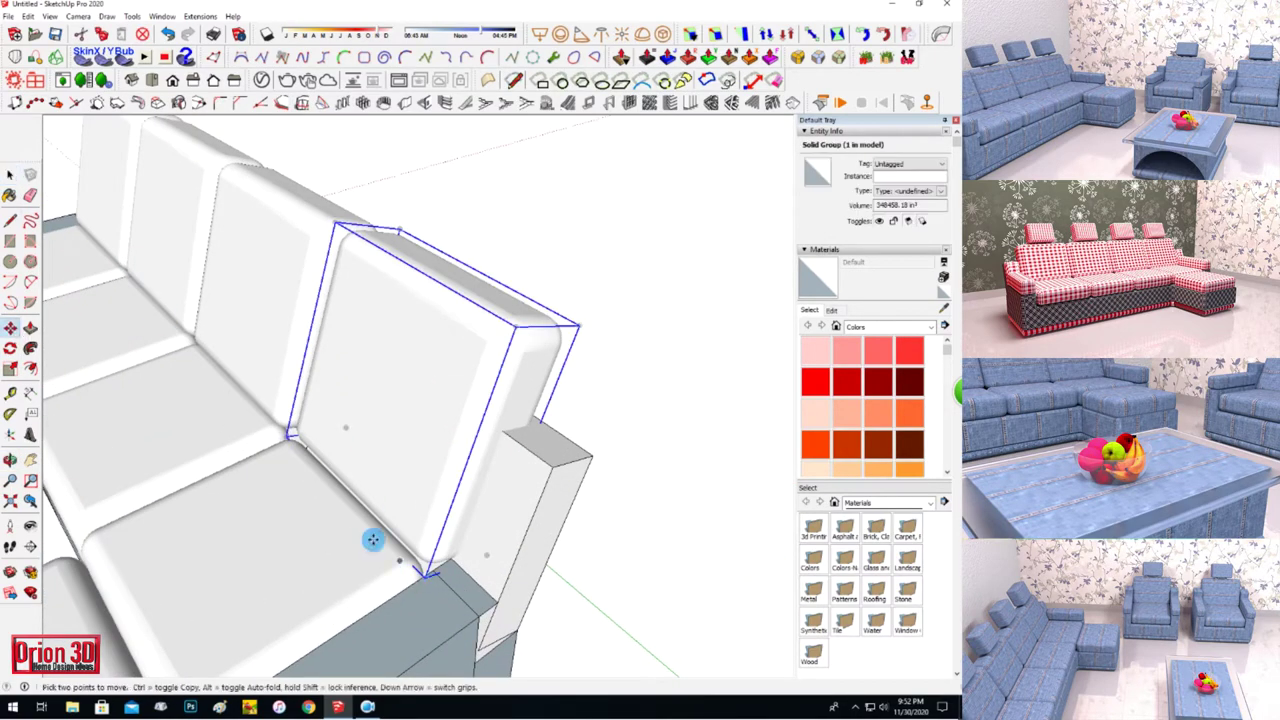
scroll(371, 451, "down", 5)
key("space")
left_click(485, 259)
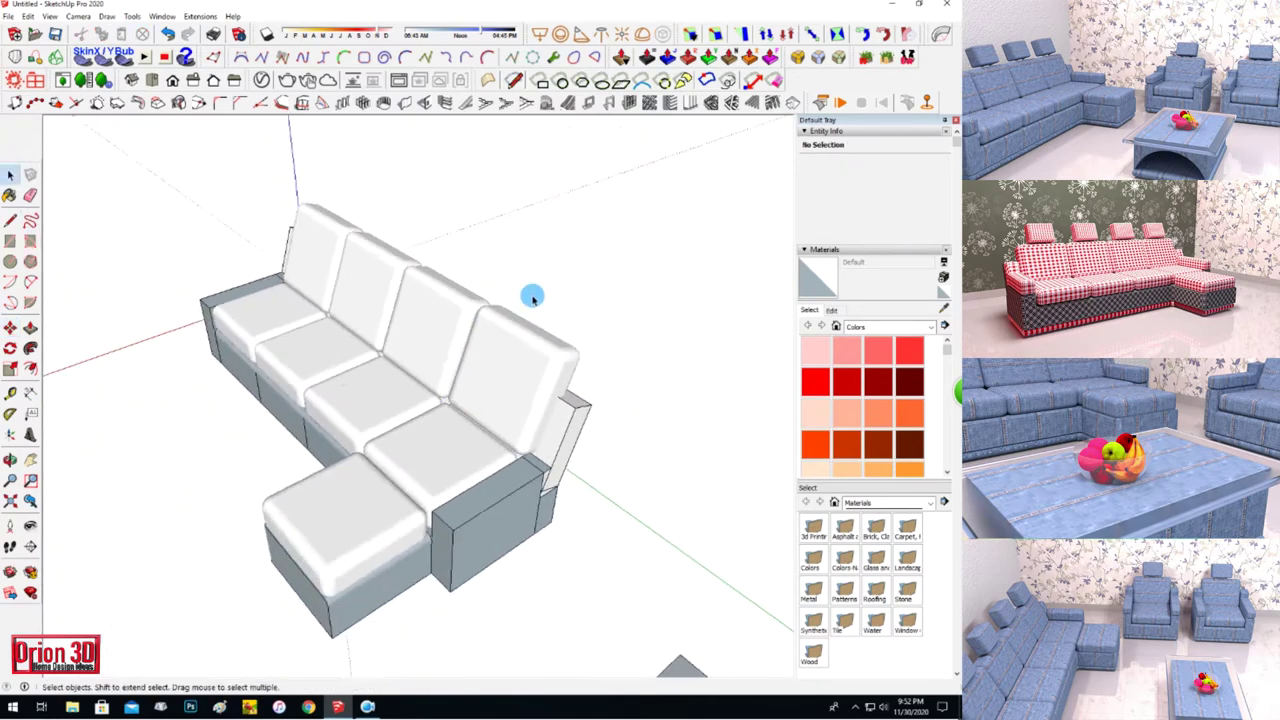
scroll(540, 363, "down", 3)
Shrink the spare cushion further into a small headrest block.
left_click(540, 363)
key("m")
left_click_drag(540, 363, 185, 430)
key("s")
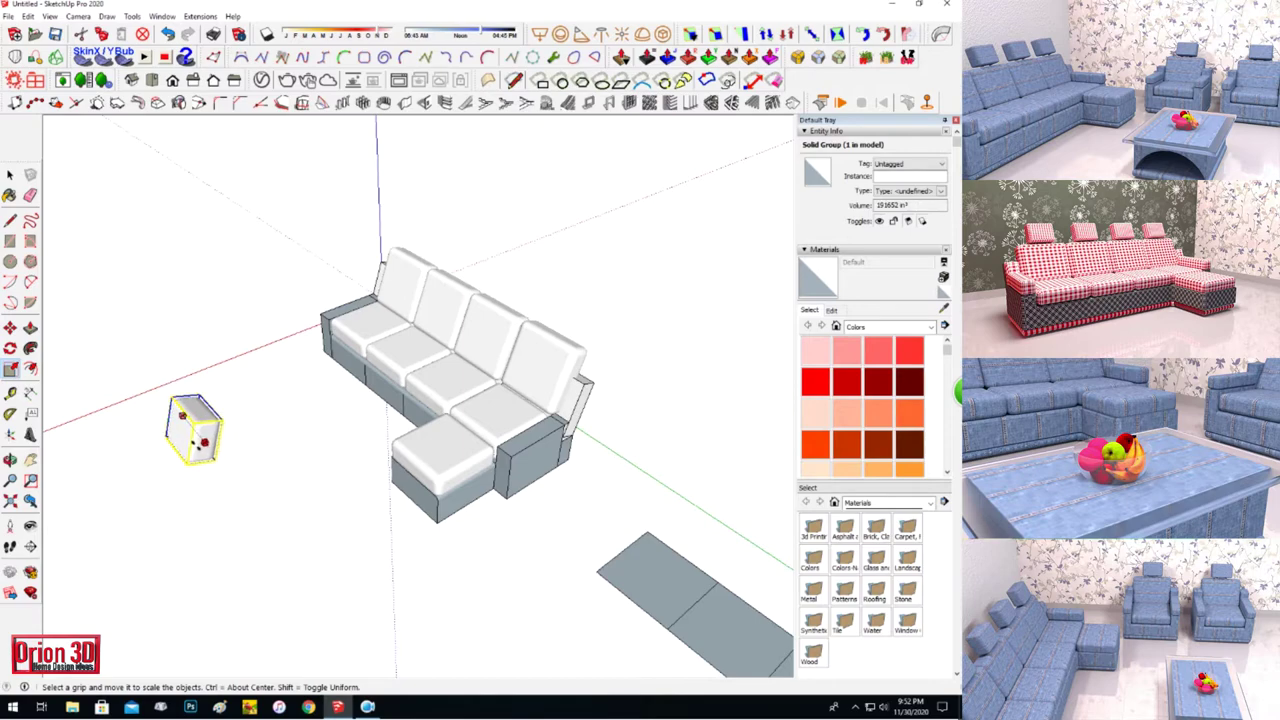
Orbit to a front view of the small cushion and select it.
middle_click_drag(95, 459, 204, 273)
scroll(204, 273, "up", 5)
left_click(30, 347)
scroll(428, 343, "down", 2)
left_click(10, 368)
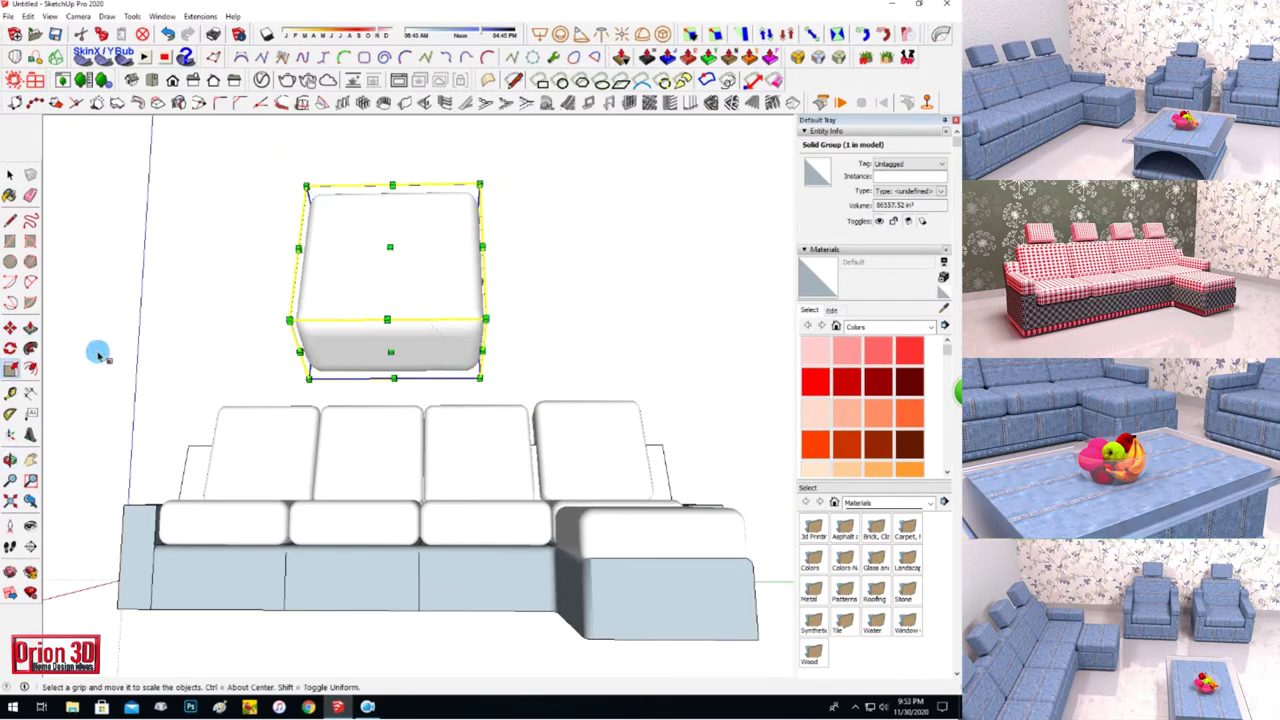
scroll(267, 247, "up", 1)
Draw two circles on the cushion's underside and pull them into cylindrical posts.
left_click(10, 263)
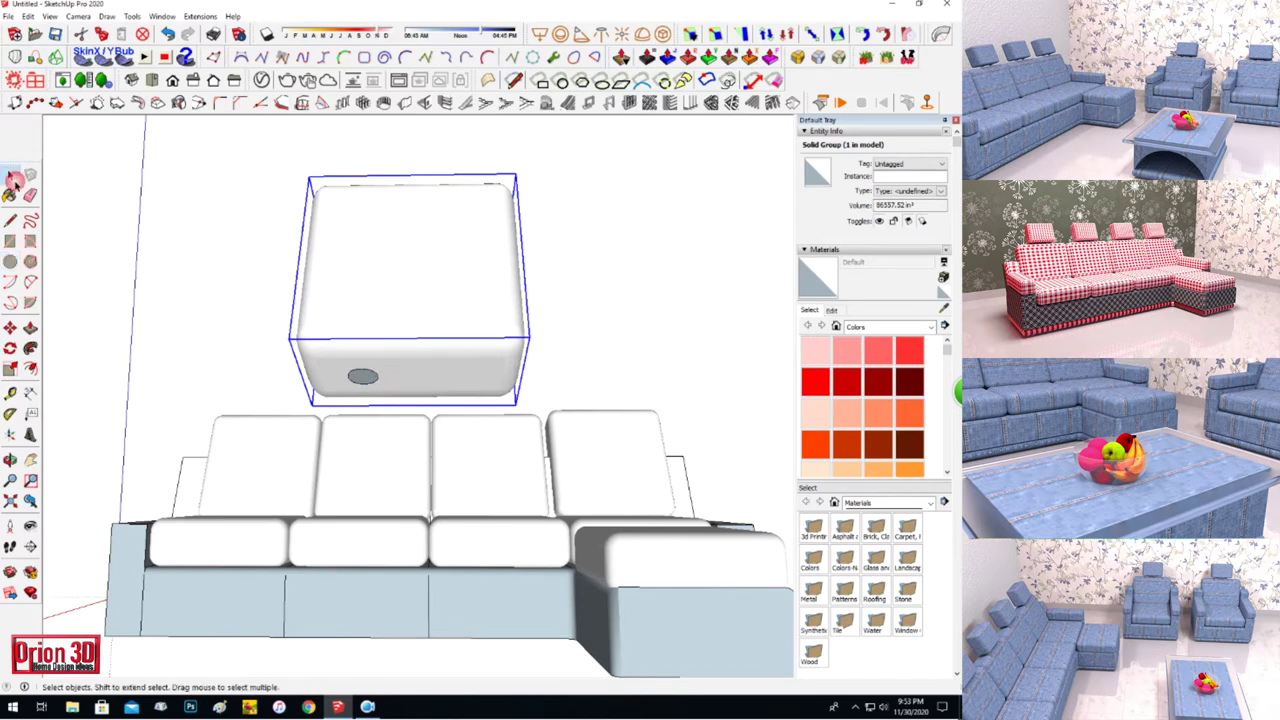
left_click(11, 328)
left_click(463, 376)
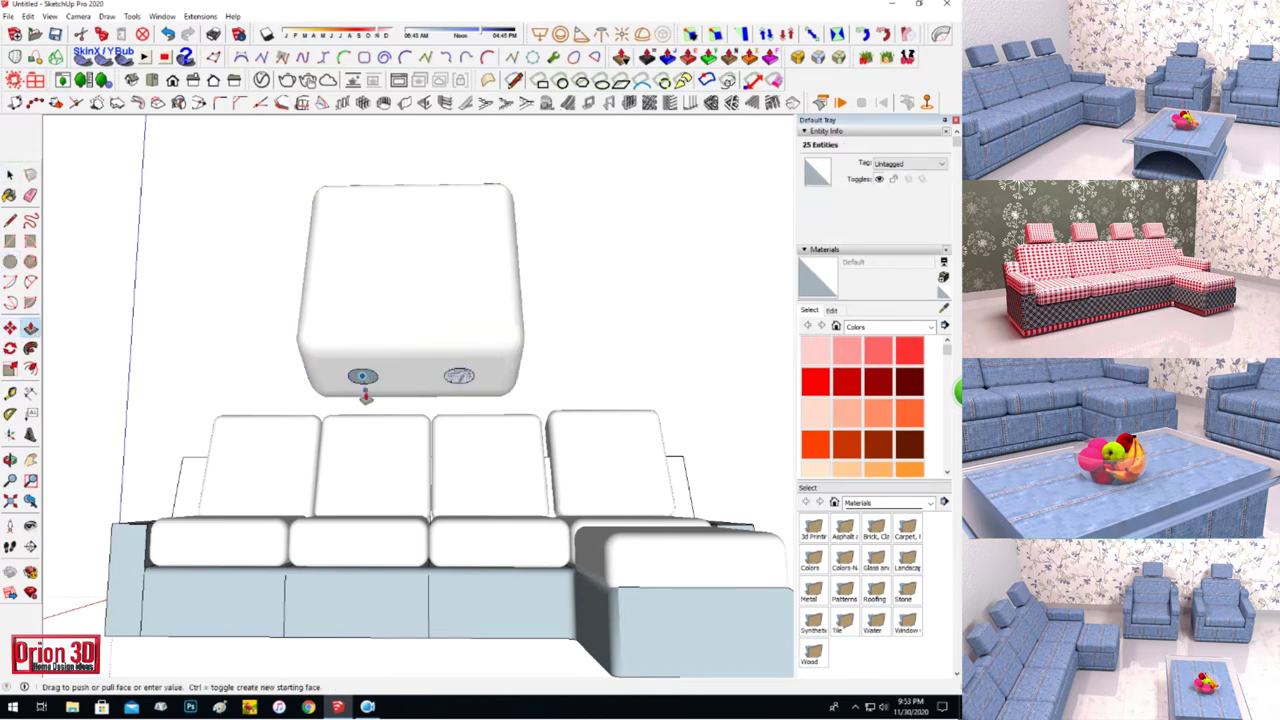
left_click_drag(459, 377, 460, 392)
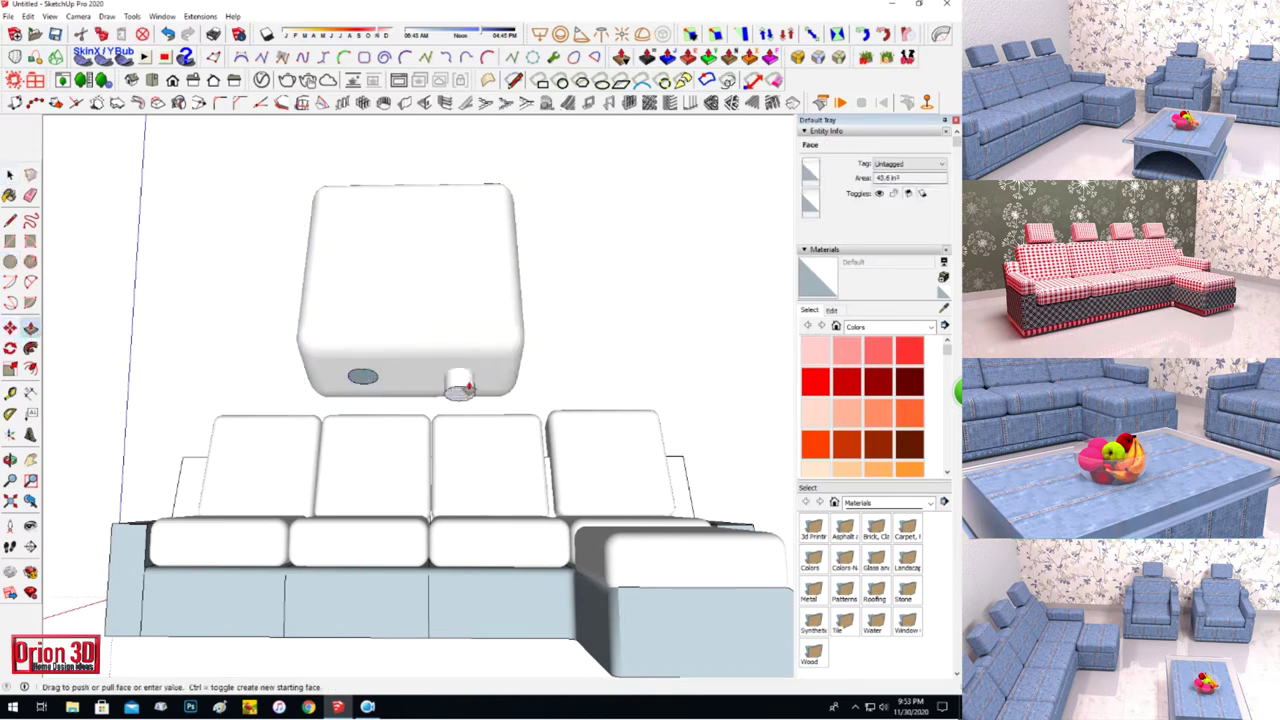
left_click(360, 378)
key("p")
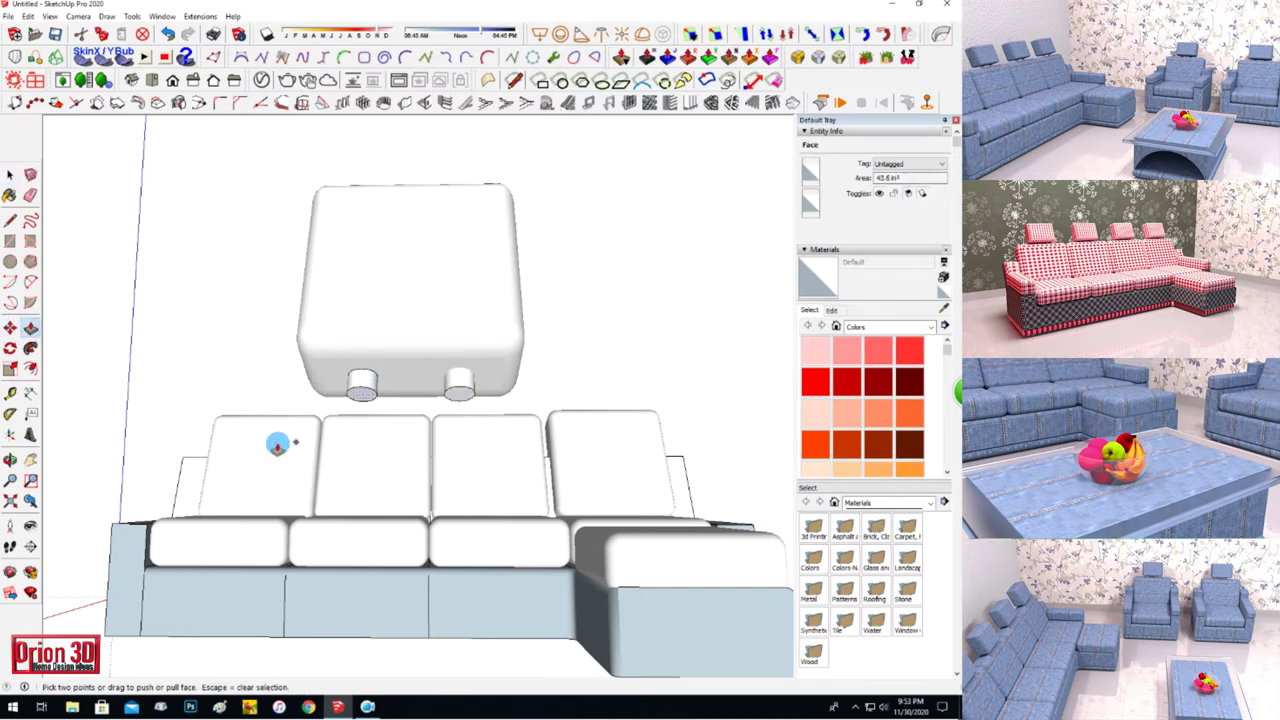
scroll(278, 445, "down", 3)
middle_click_drag(278, 445, 199, 474)
Select the headrest with its posts and make it a single group.
key("space")
triple_click(199, 474)
right_click(211, 487)
left_click(275, 295)
scroll(175, 533, "up", 1)
middle_click_drag(43, 442, 120, 518)
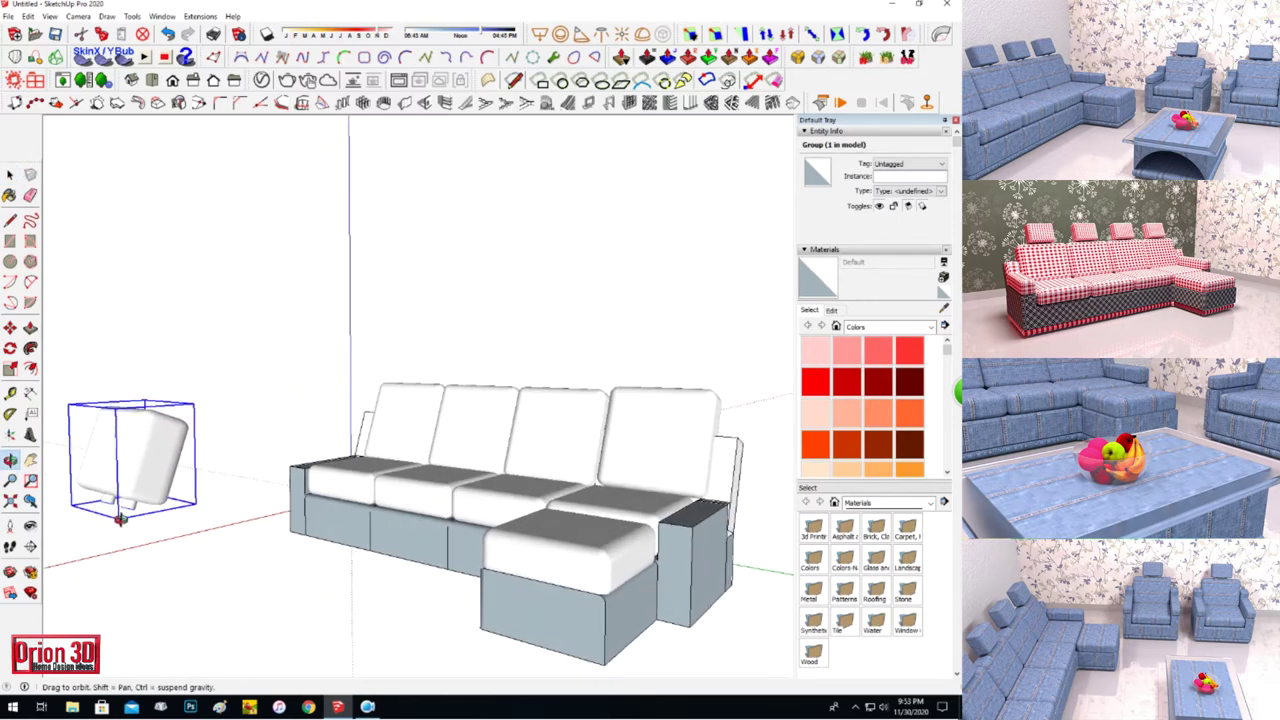
Move the headrest group onto the top of the rightmost back cushion, checking from the front.
left_click(133, 511)
scroll(329, 486, "down", 3)
scroll(554, 391, "up", 1)
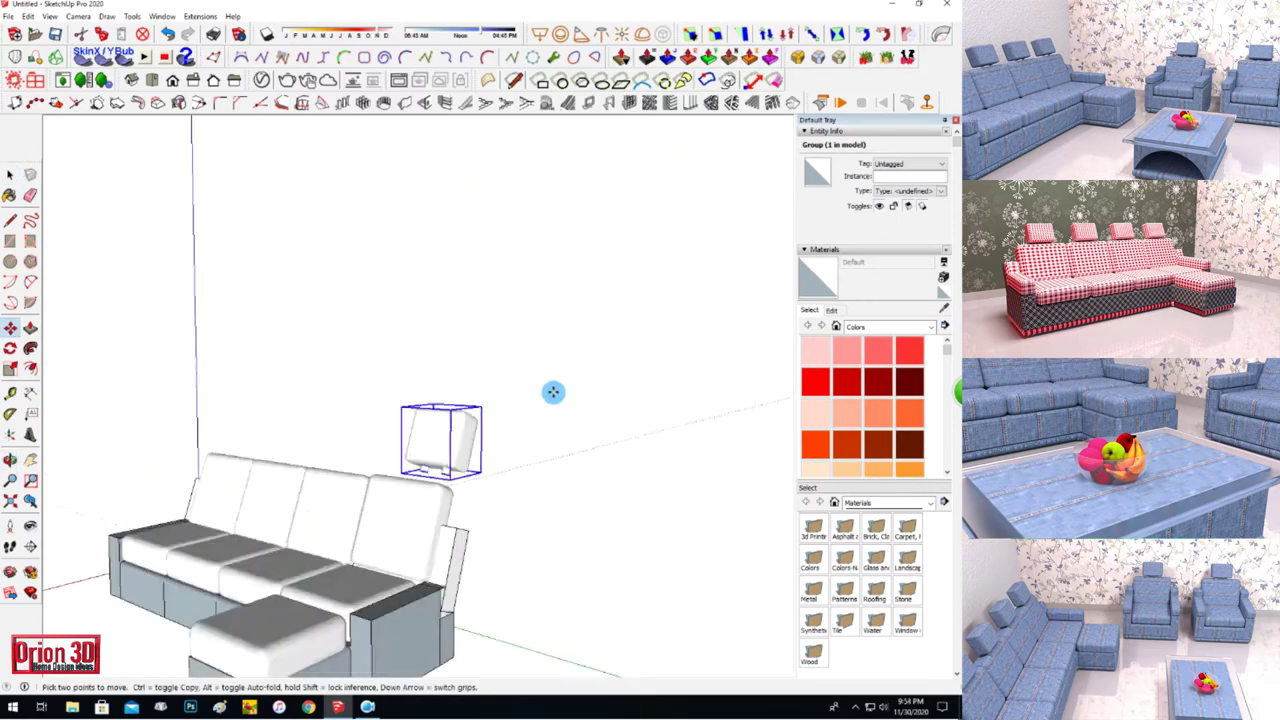
scroll(372, 566, "up", 3)
scroll(372, 566, "down", 2)
mouse_move(372, 560)
middle_mouse_down()
mouse_move(537, 523)
mouse_move(423, 460)
mouse_move(619, 481)
middle_mouse_up()
scroll(537, 523, "up", 2)
scroll(423, 460, "down", 3)
middle_click_drag(449, 460, 449, 486)
scroll(449, 529, "up", 3)
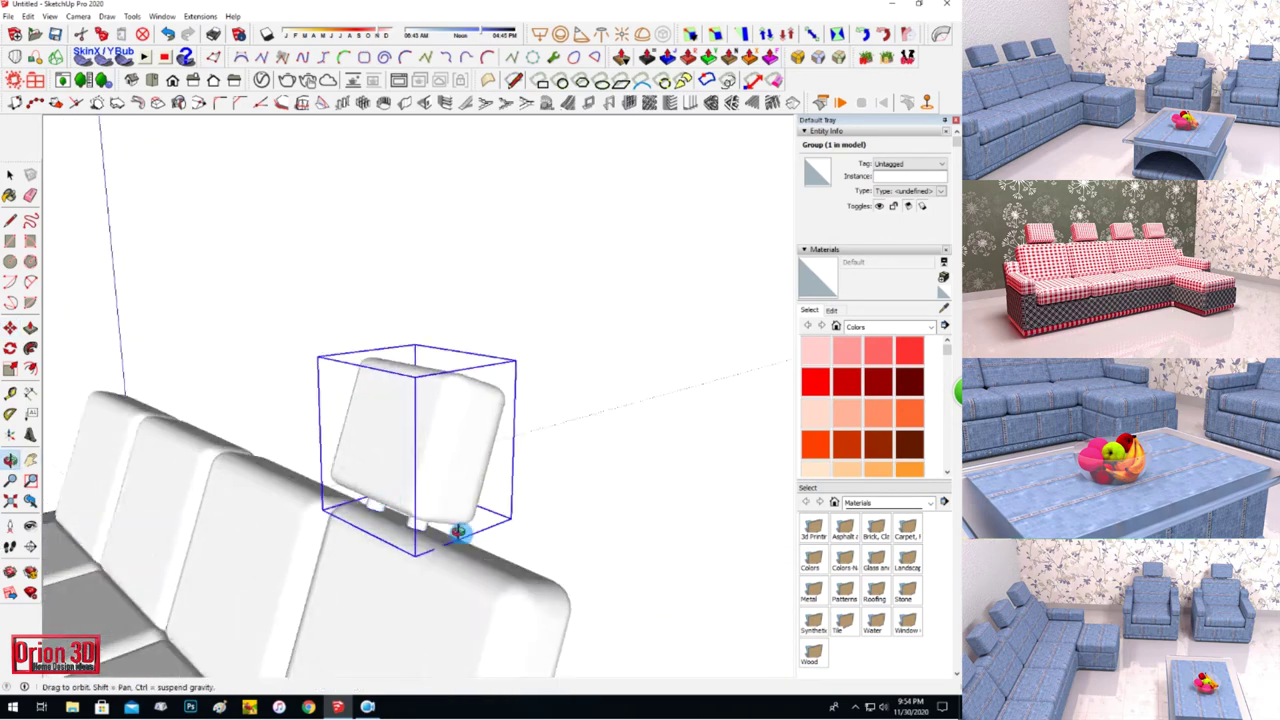
left_click(415, 498)
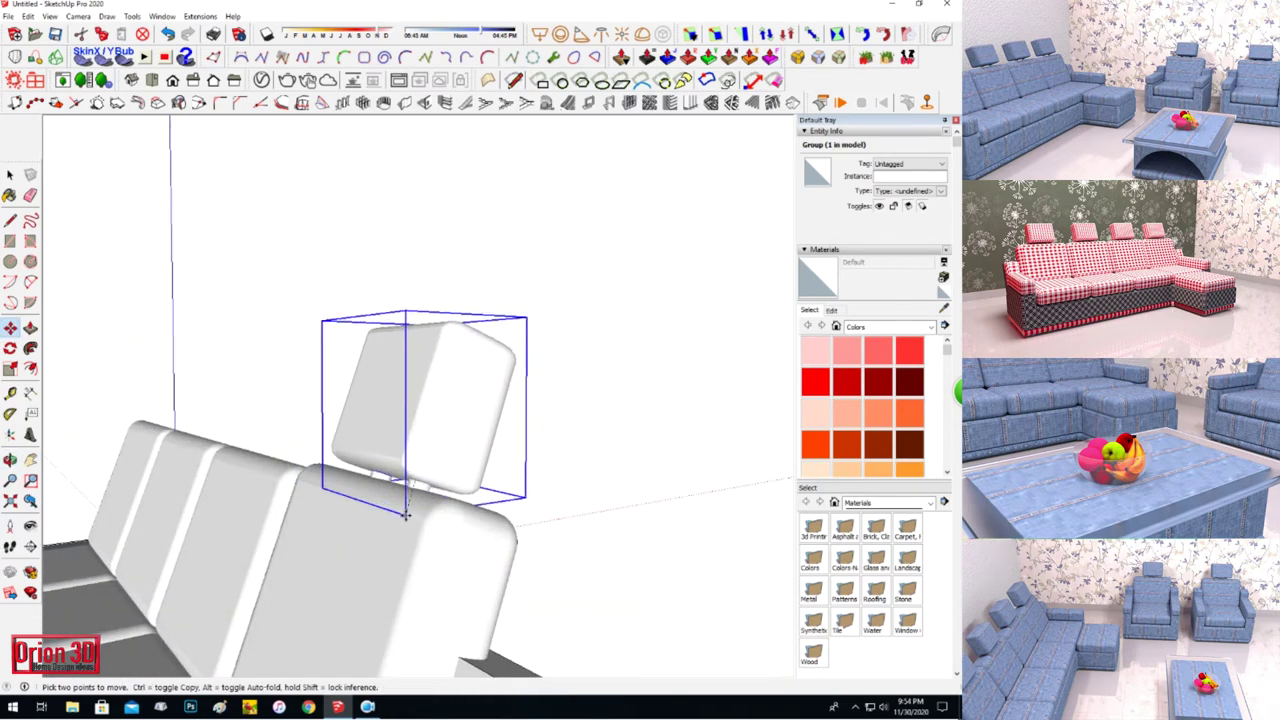
mouse_move(440, 515)
middle_mouse_down()
mouse_move(325, 572)
mouse_move(595, 452)
middle_mouse_up()
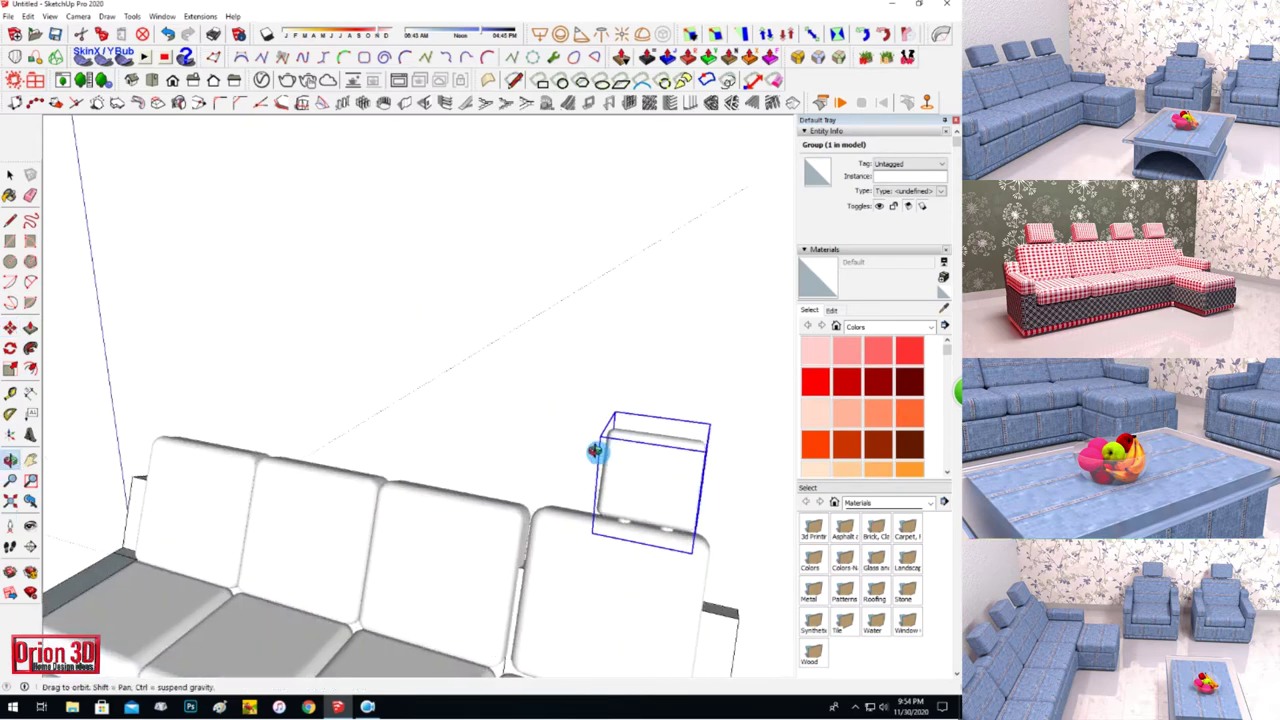
Ctrl-copy the headrest from its corner onto the next back cushion.
left_click(573, 528)
key("ctrl")
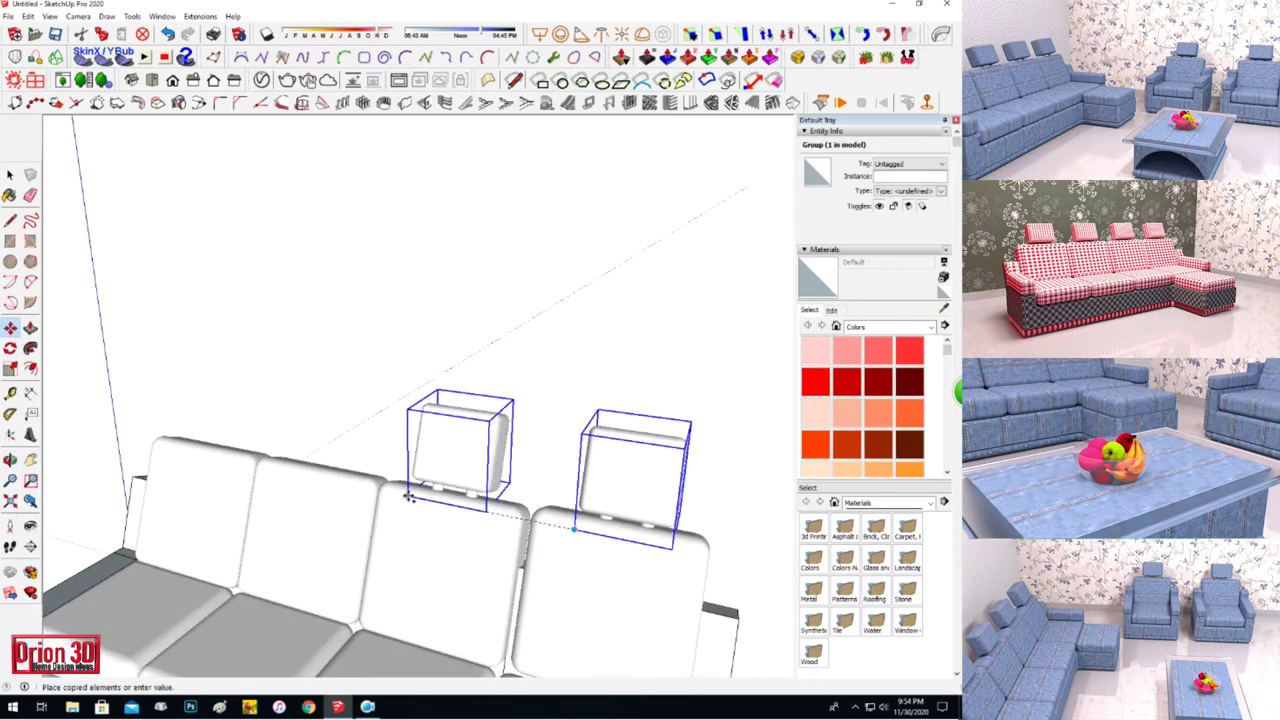
key("ctrl")
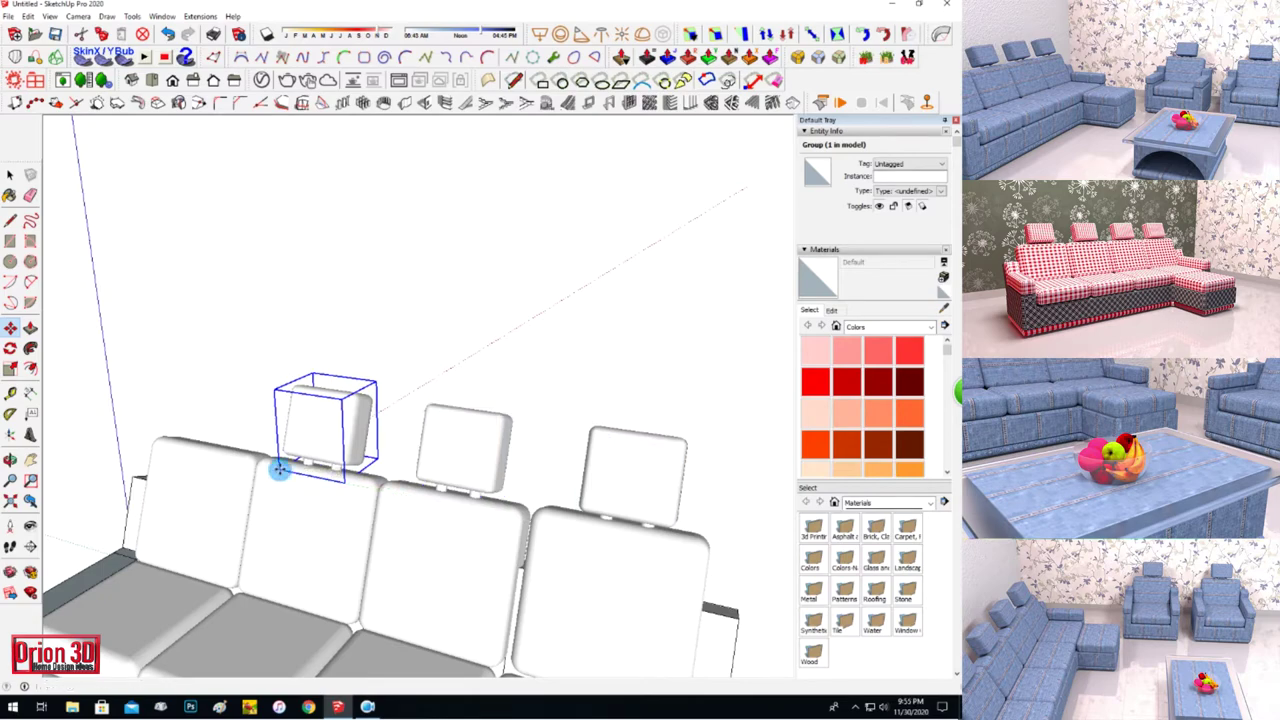
left_click(178, 443)
key("space")
mouse_move(91, 360)
middle_mouse_down()
mouse_move(385, 328)
mouse_move(434, 457)
middle_mouse_up()
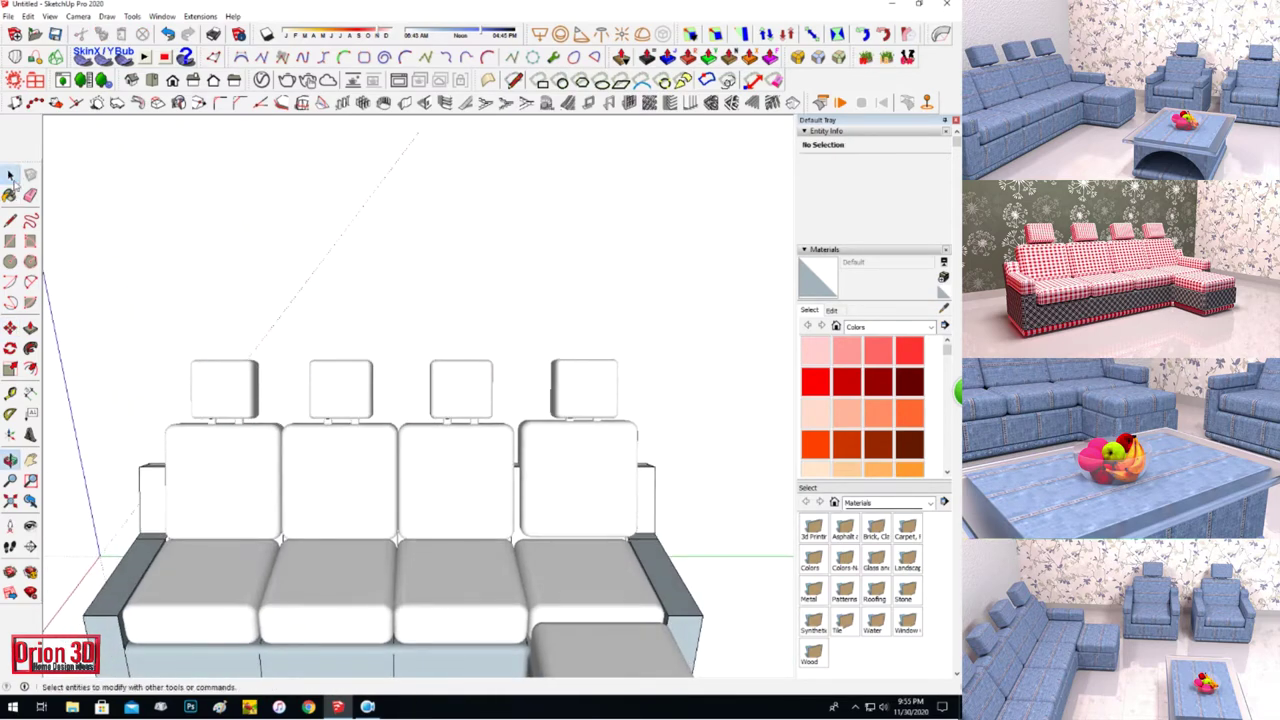
Copy a headrest onto the last back cushion, undoing a stray move first.
left_click(461, 390)
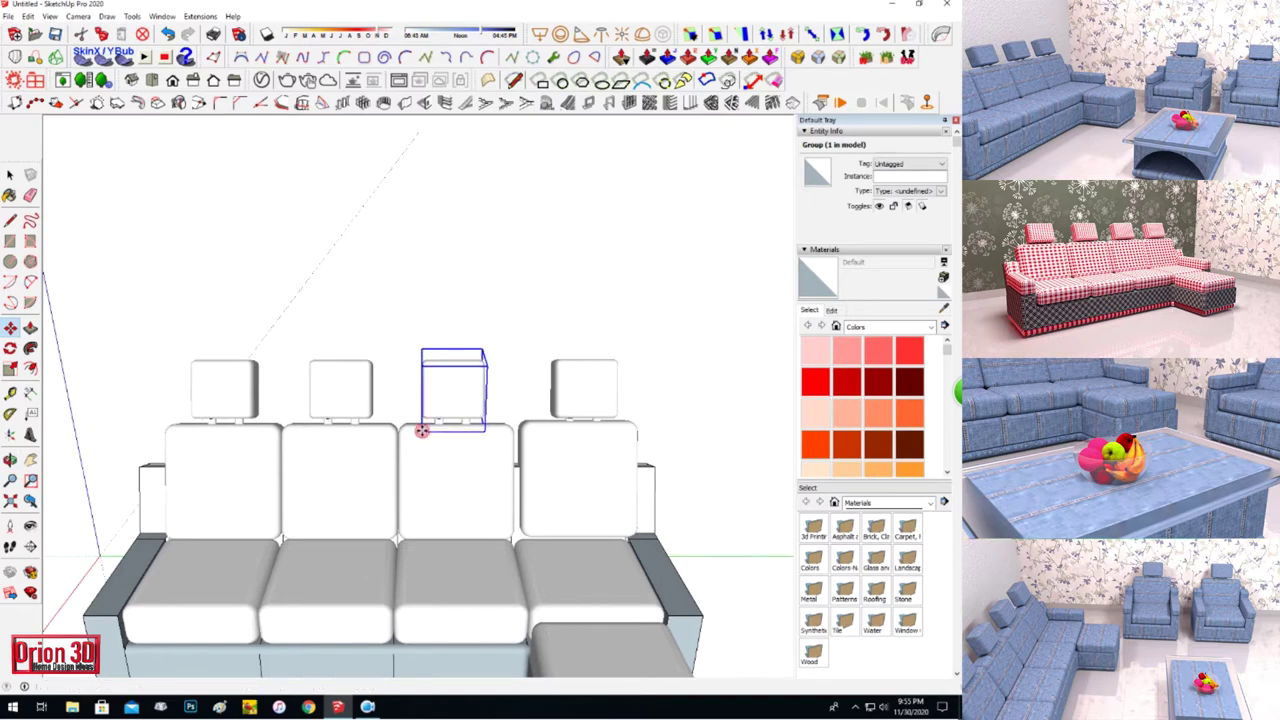
scroll(421, 430, "up", 3)
scroll(40, 440, "down", 2)
key("ctrl+z")
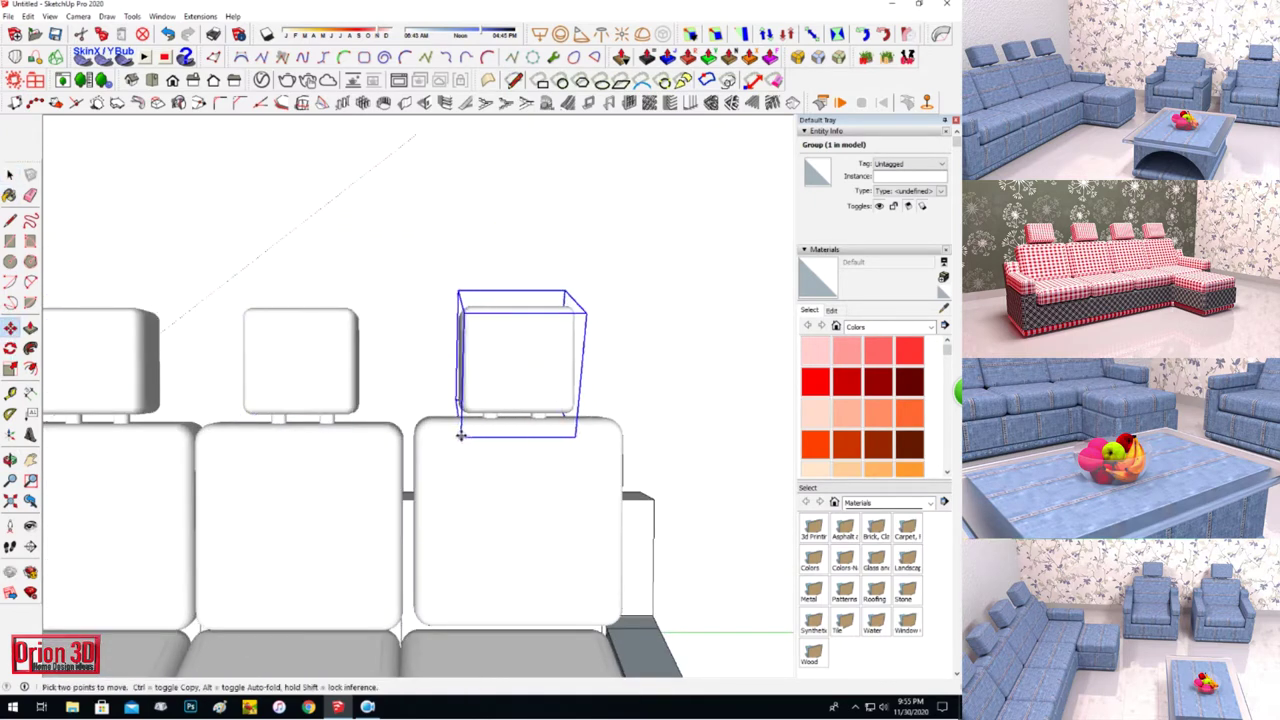
scroll(560, 430, "down", 3)
key("space")
left_click(330, 297)
scroll(563, 300, "down", 1)
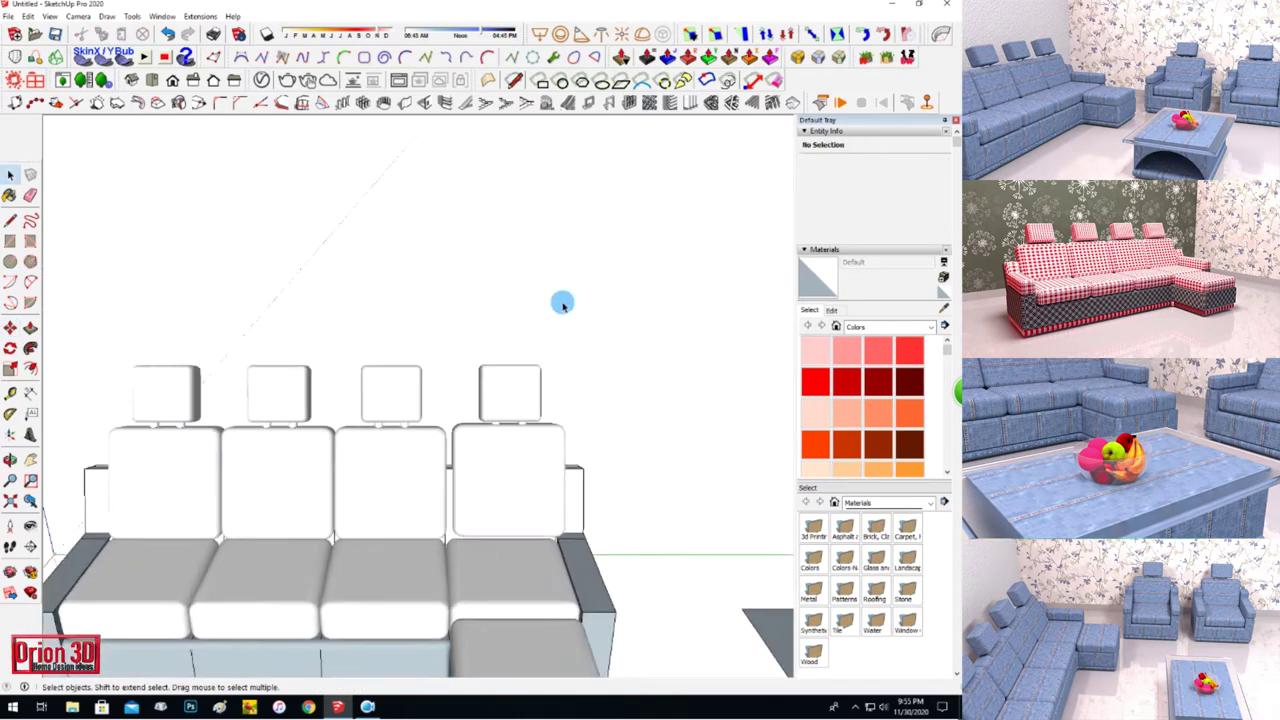
scroll(390, 410, "up", 2)
left_click(390, 410)
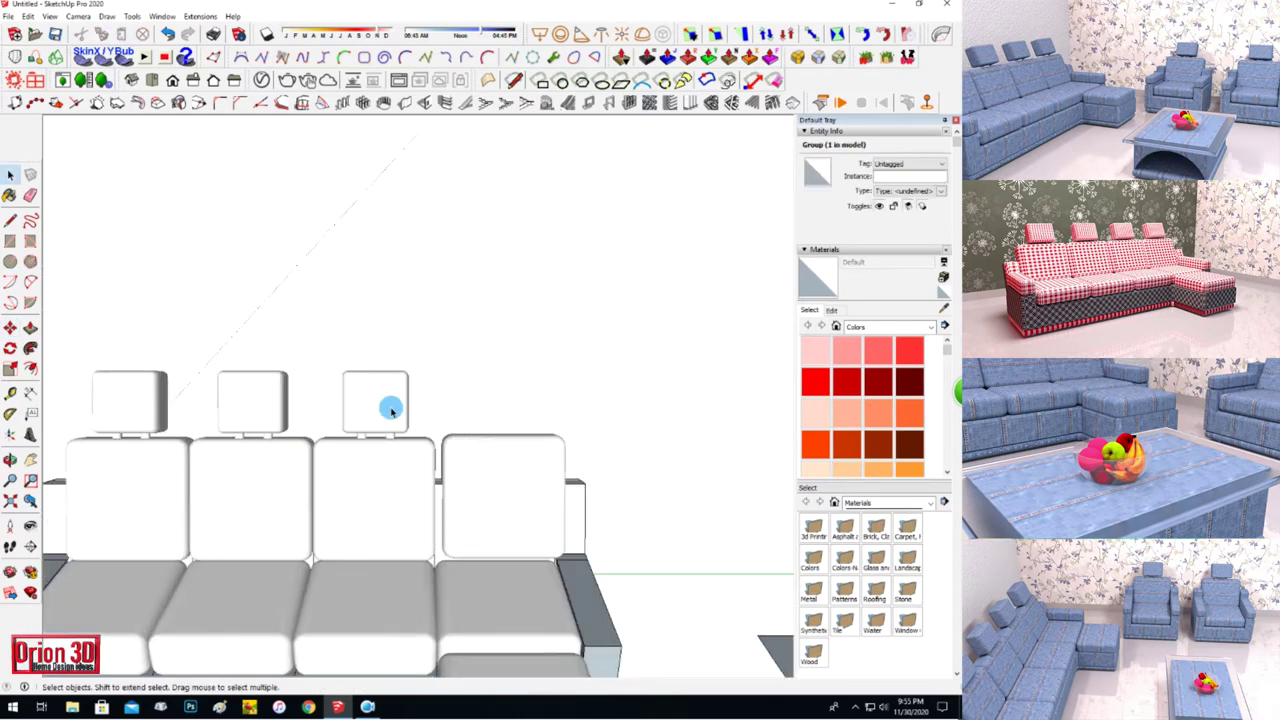
left_click(540, 453)
key("space")
scroll(462, 530, "up", 1)
Centre the headrest on the right back cushion using the cushion corner as reference.
left_click(462, 530)
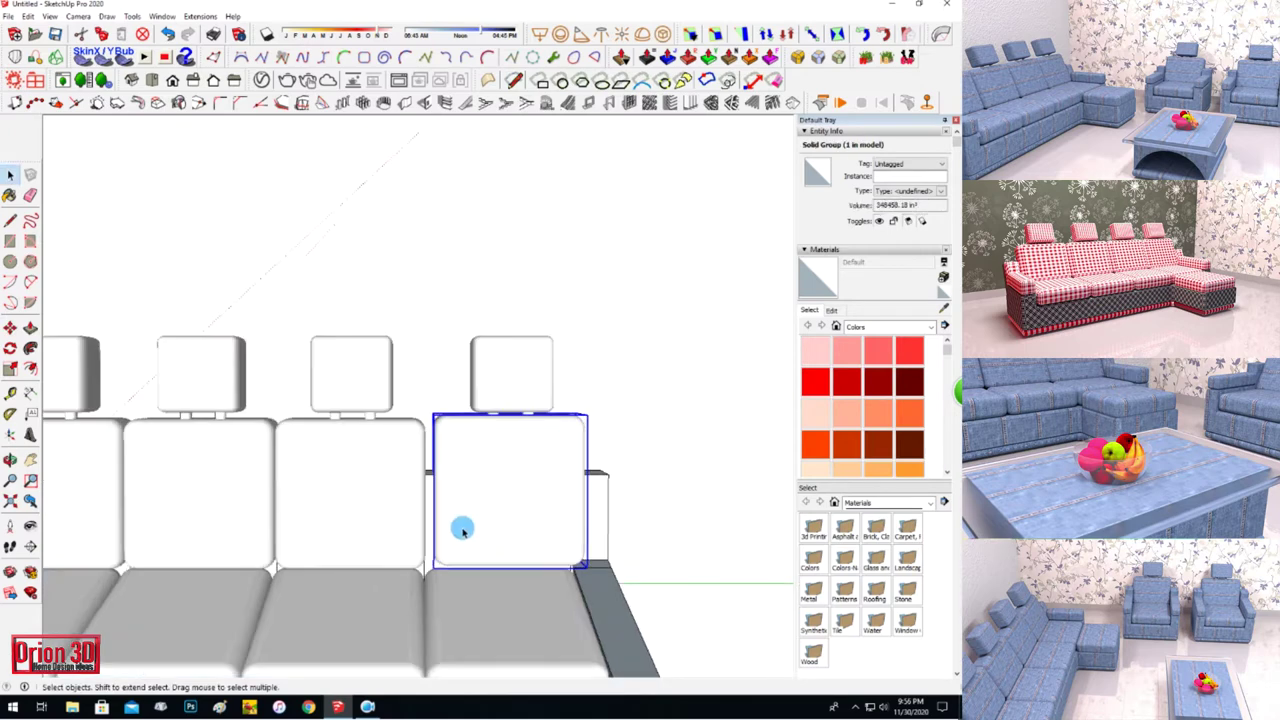
left_click(10, 328)
left_click(433, 567)
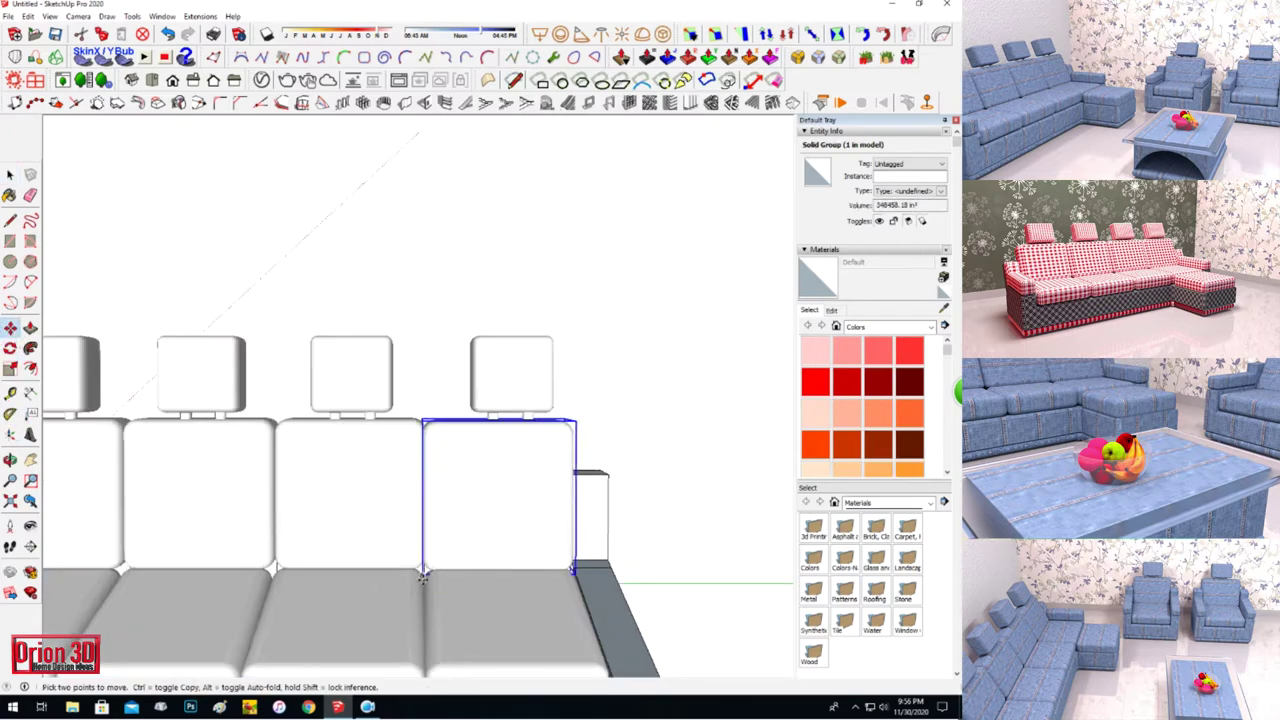
left_click(530, 379)
left_click(470, 432)
scroll(691, 434, "down", 3)
key("space")
left_click(260, 234)
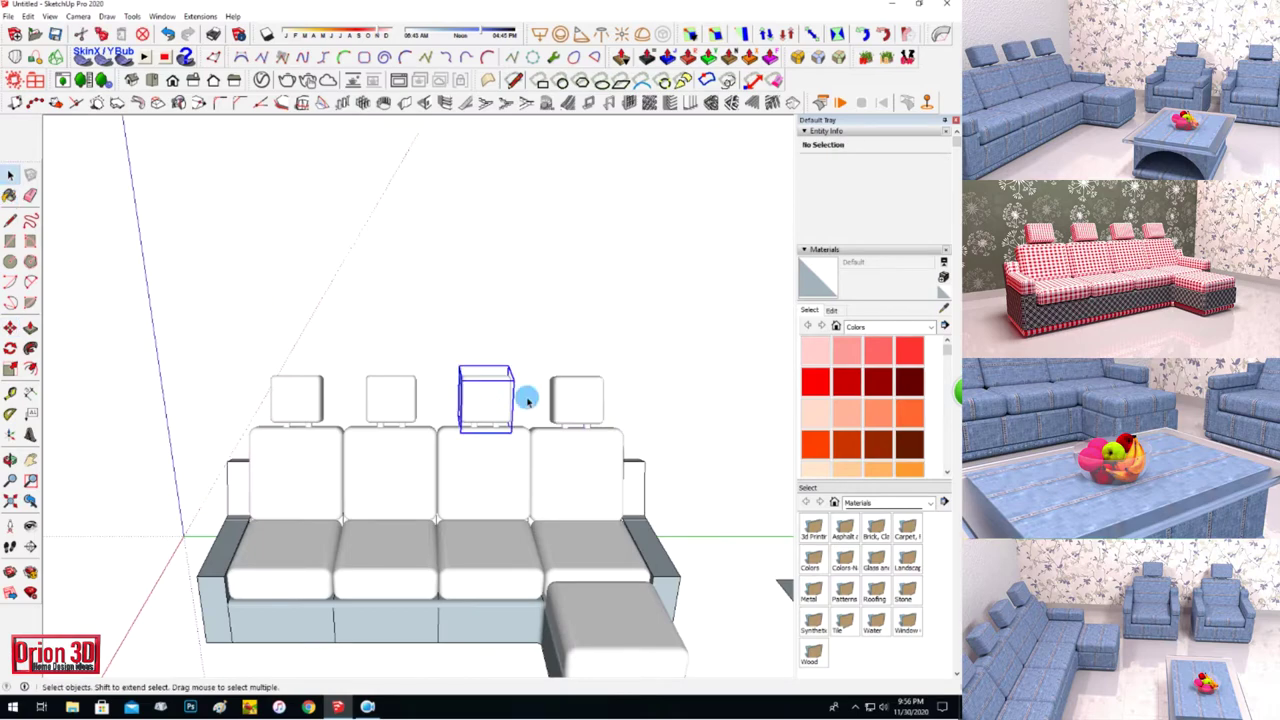
Centre the third headrest on its back cushion.
left_click(512, 400)
scroll(520, 405, "up", 4)
scroll(450, 440, "down", 2)
left_click(466, 437)
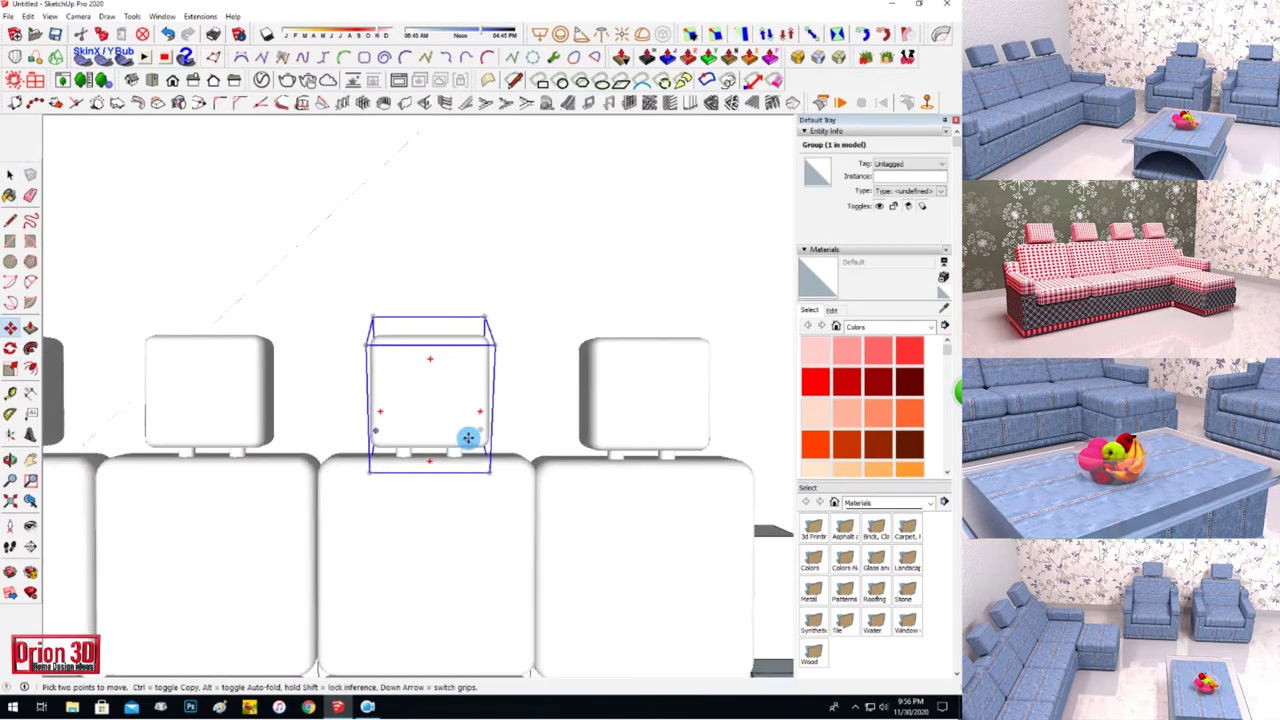
scroll(466, 437, "down", 2)
key("space")
left_click(157, 229)
Copy the left armrest's top face onto the floor below the sofa.
middle_click_drag(437, 395, 304, 318)
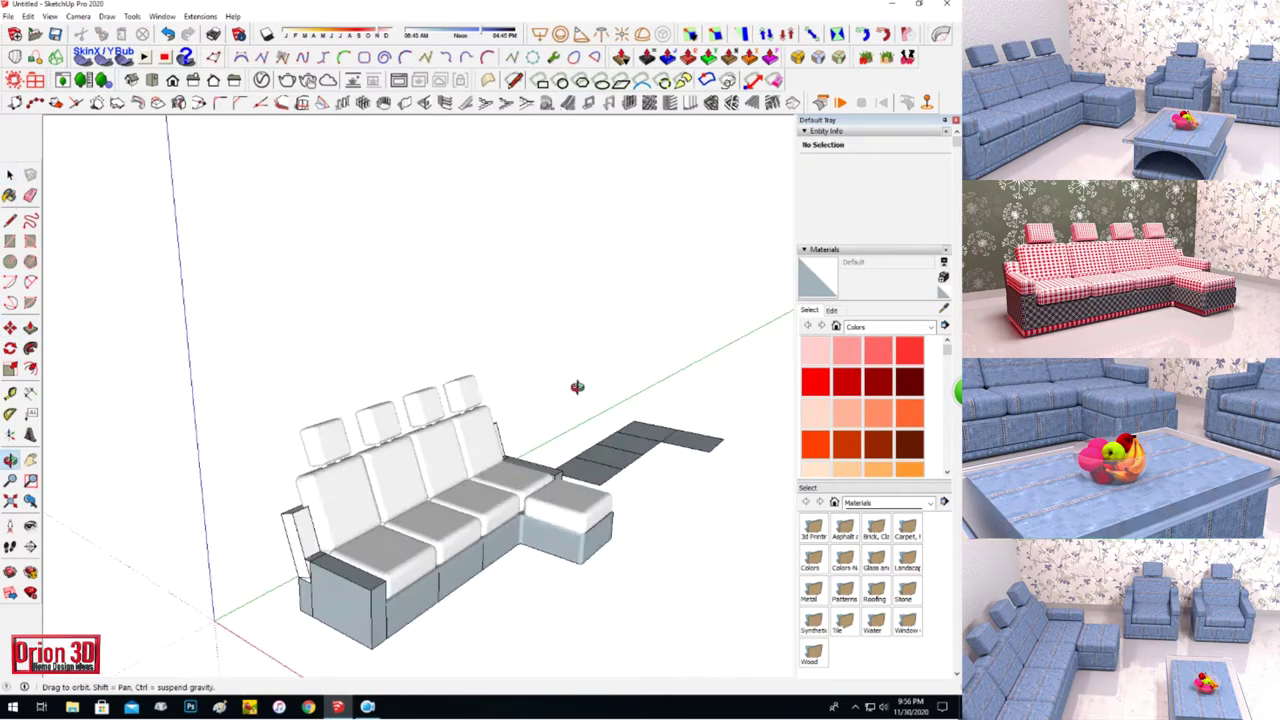
left_click_drag(304, 318, 274, 580)
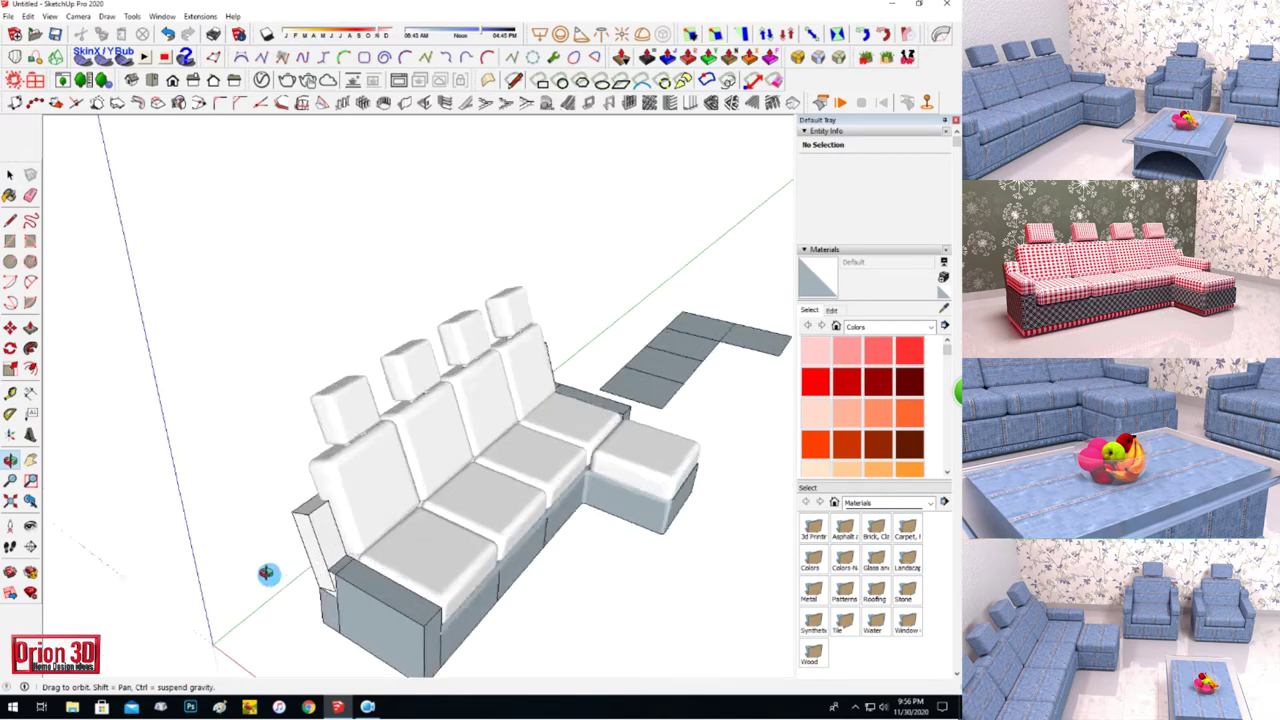
scroll(274, 580, "up", 3)
left_click(375, 587)
scroll(294, 477, "down", 2)
scroll(357, 543, "down", 2)
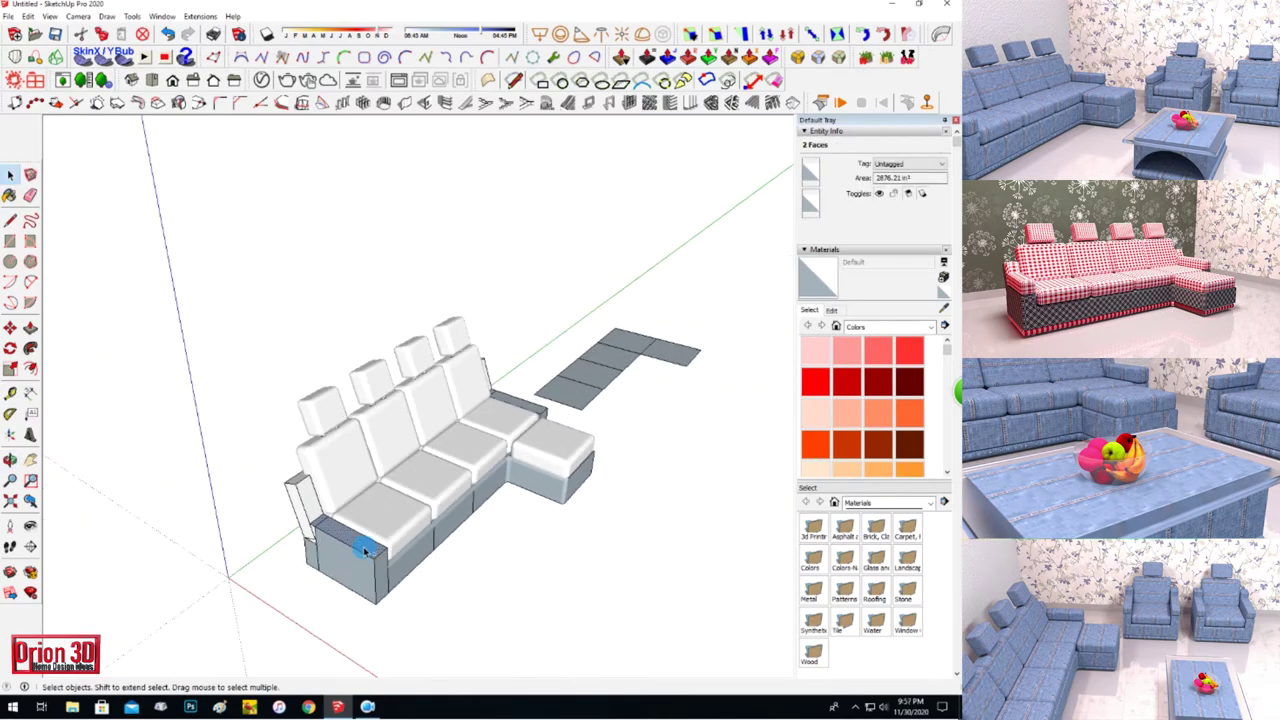
double_click(353, 543)
double_click(353, 543)
key("m")
left_click_drag(353, 543, 508, 603)
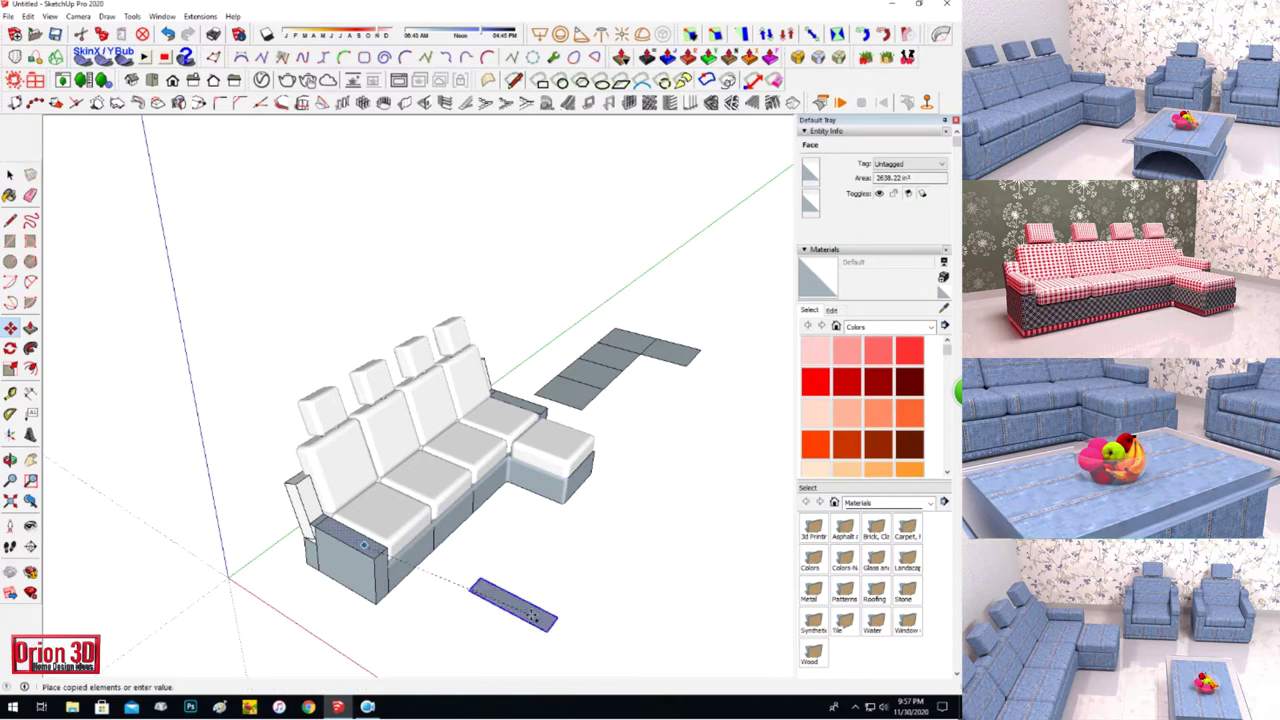
Push/Pull the copied face into a box and round its edges with RoundCorner.
key("p")
key("space")
triple_click(510, 592)
key("shift+r")
key("Return")
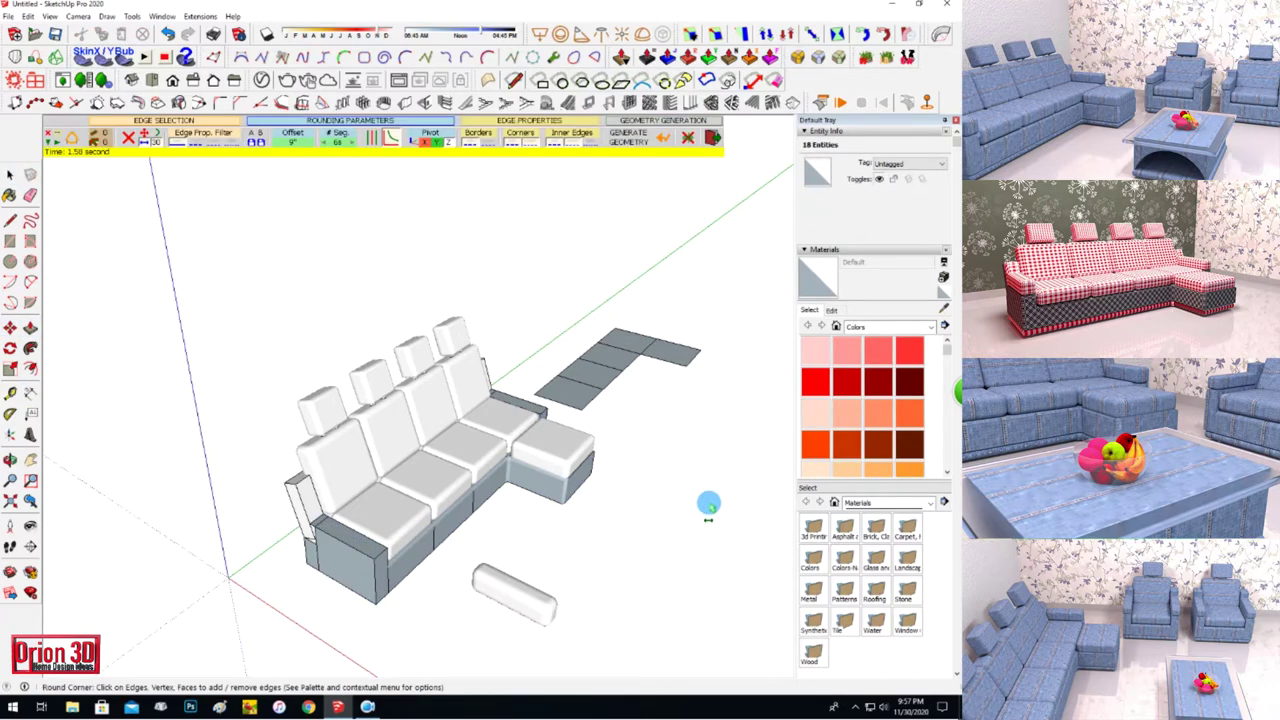
left_click(256, 142)
left_click(495, 336)
Group the rounded box and move it onto the left armrest as a pad.
key("space")
triple_click(525, 594)
right_click(543, 588)
left_click(570, 400)
key("m")
left_click_drag(548, 626, 375, 558)
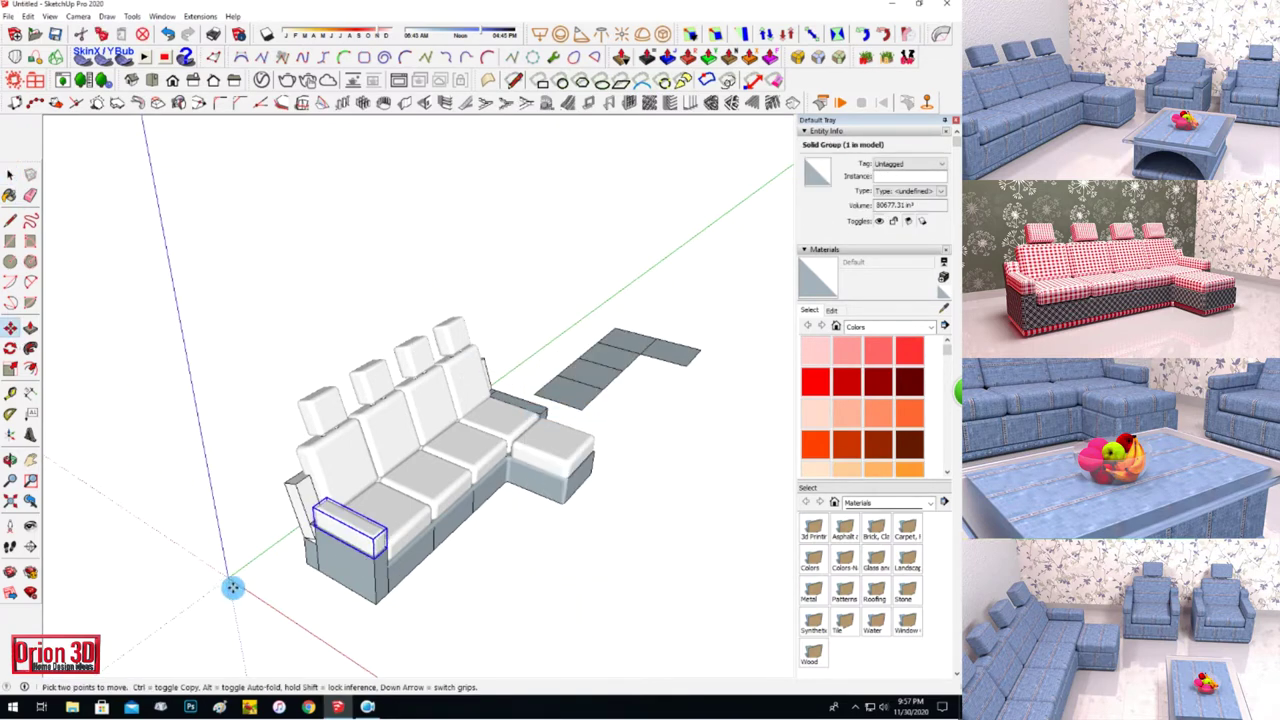
left_click(107, 361)
mouse_move(107, 361)
middle_mouse_down()
mouse_move(425, 375)
mouse_move(294, 463)
mouse_move(443, 486)
mouse_move(243, 491)
mouse_move(252, 349)
mouse_move(90, 325)
middle_mouse_up()
Place the copied arm panel away from the sofa, extrude it into a box and group it.
left_click(617, 453)
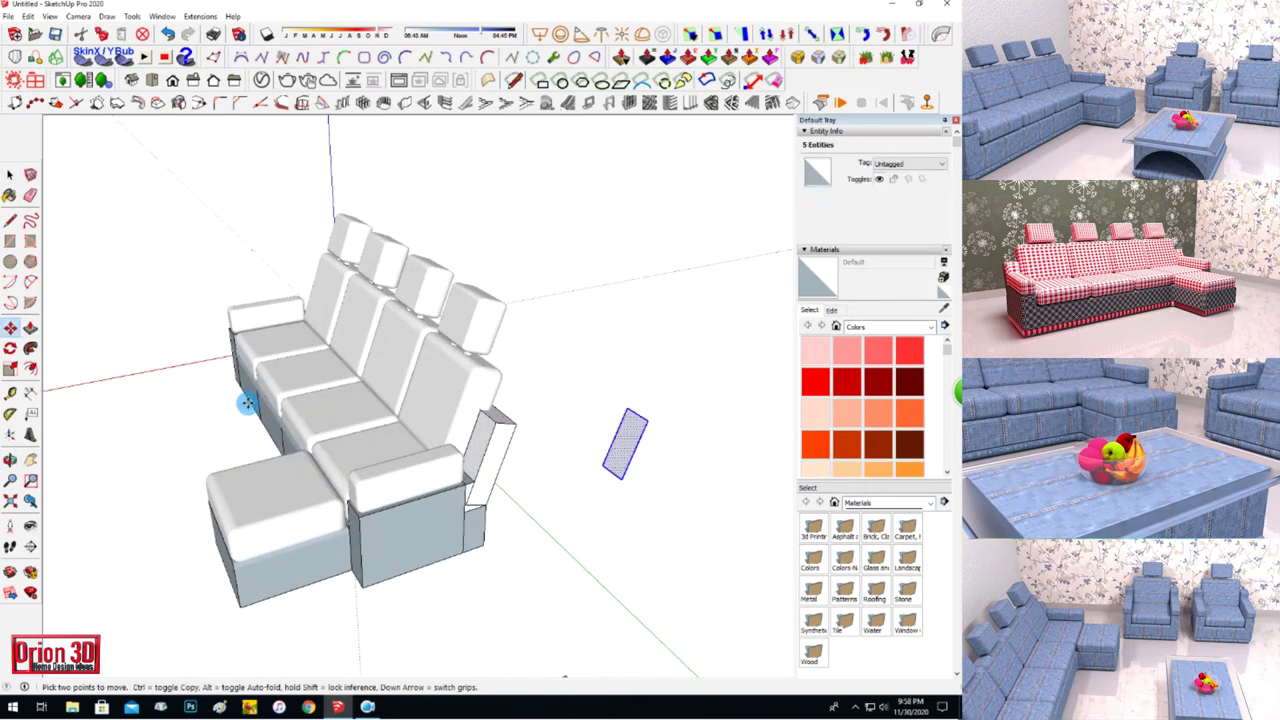
double_click(628, 456)
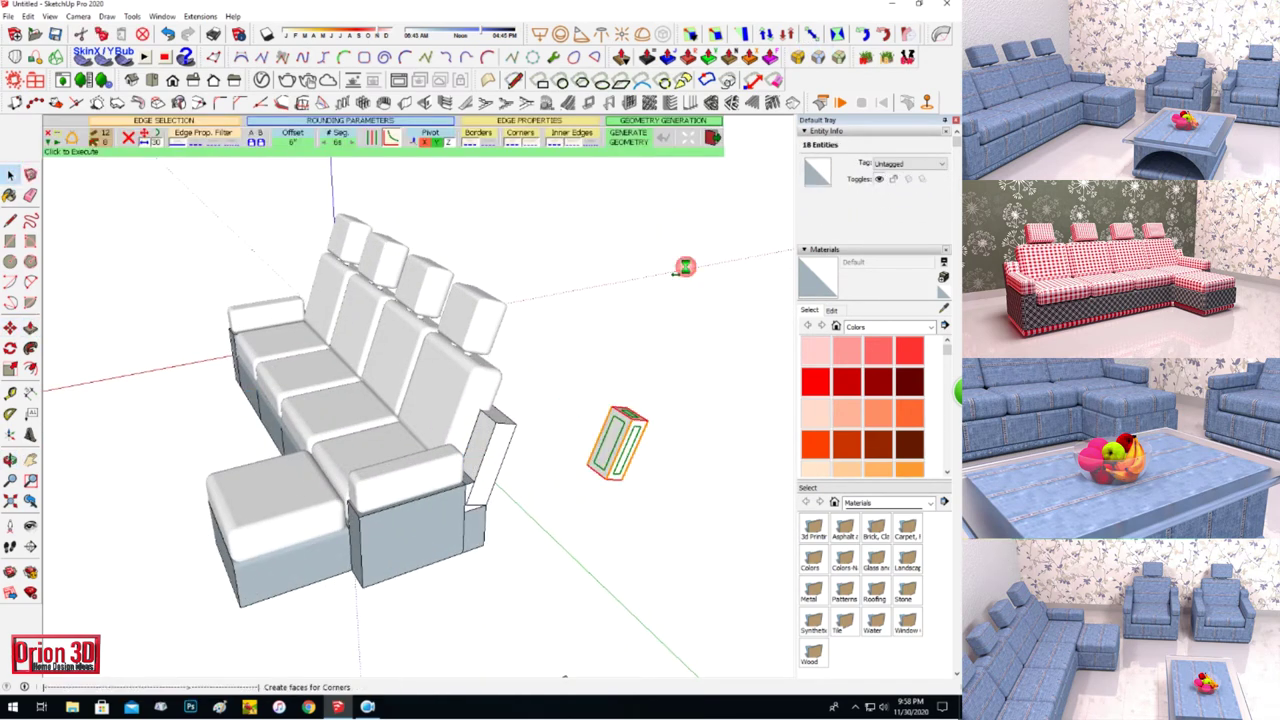
triple_click(612, 445)
right_click(622, 448)
left_click(662, 271)
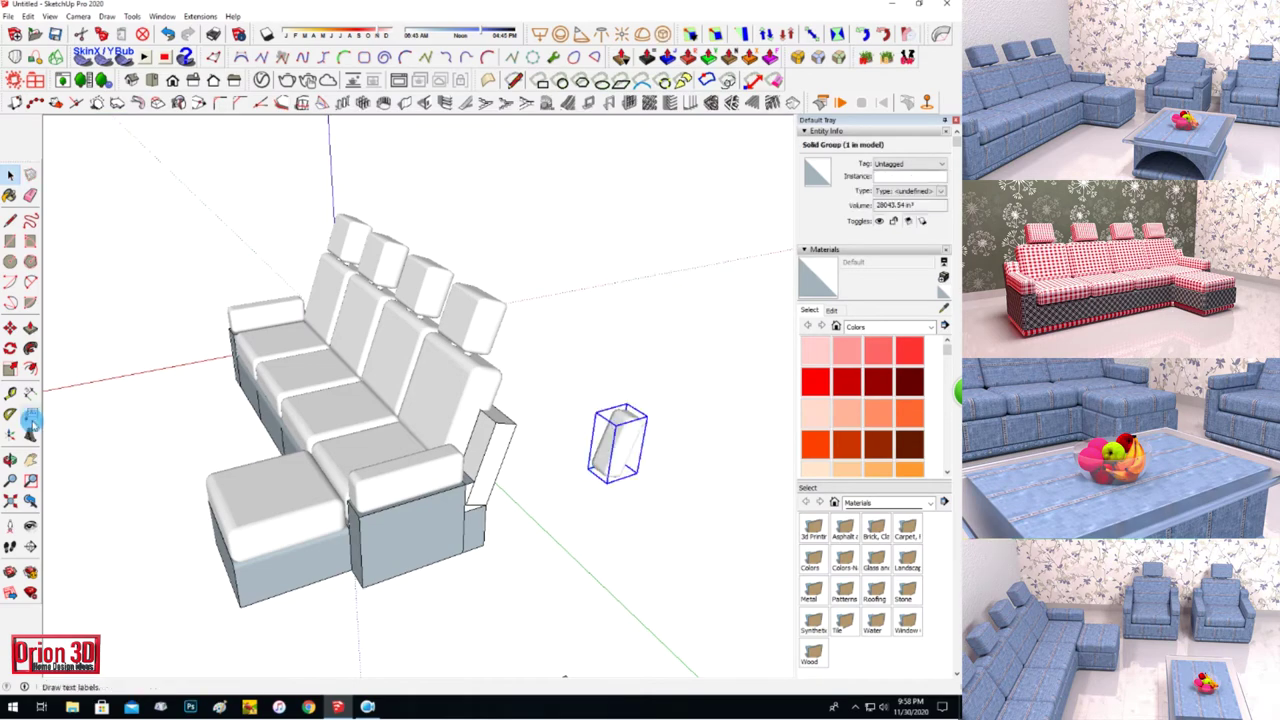
Move the pad onto the right armrest and stand it upright.
left_click_drag(604, 494, 455, 491)
left_click(564, 448)
key("m")
scroll(380, 434, "up", 5)
scroll(652, 381, "down", 2)
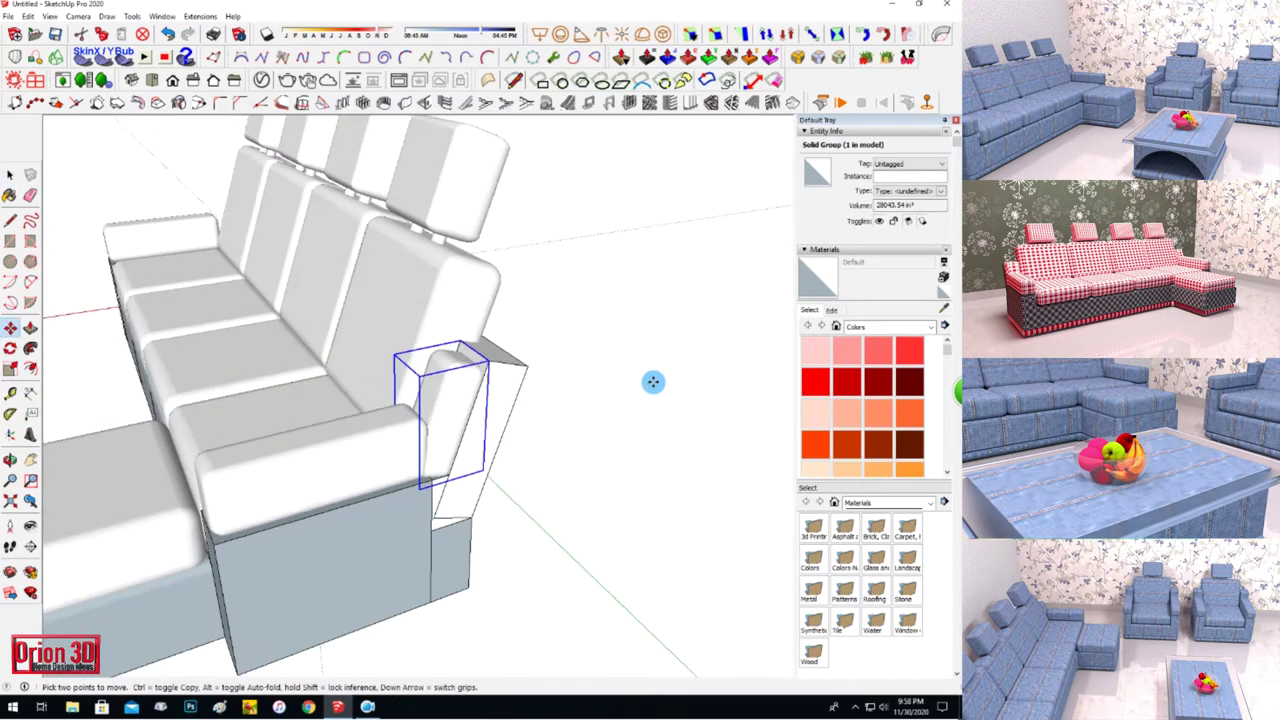
scroll(652, 381, "down", 3)
key("space")
left_click(374, 420)
Select the right armrest pad and pick a side face to round with RoundCorner.
middle_click_drag(374, 420, 694, 412)
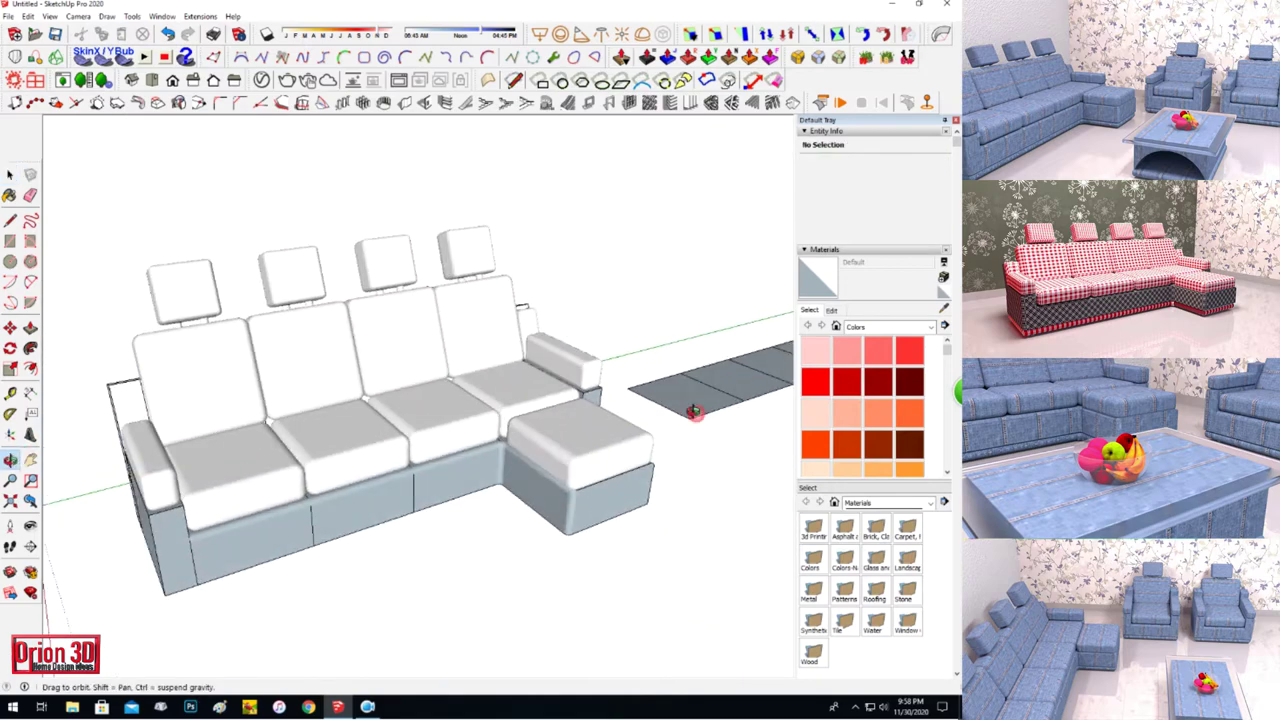
left_click(523, 330)
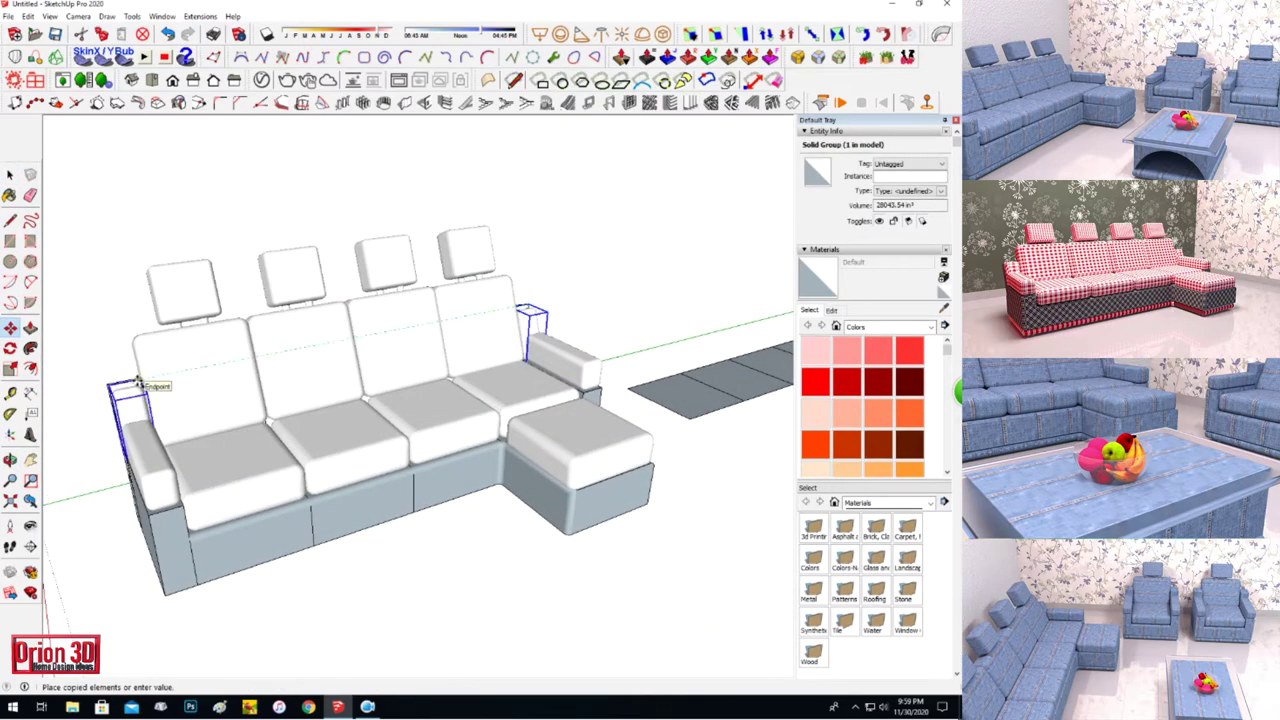
left_click(113, 191)
scroll(113, 191, "down", 3)
middle_click_drag(250, 350, 386, 443)
scroll(332, 410, "up", 5)
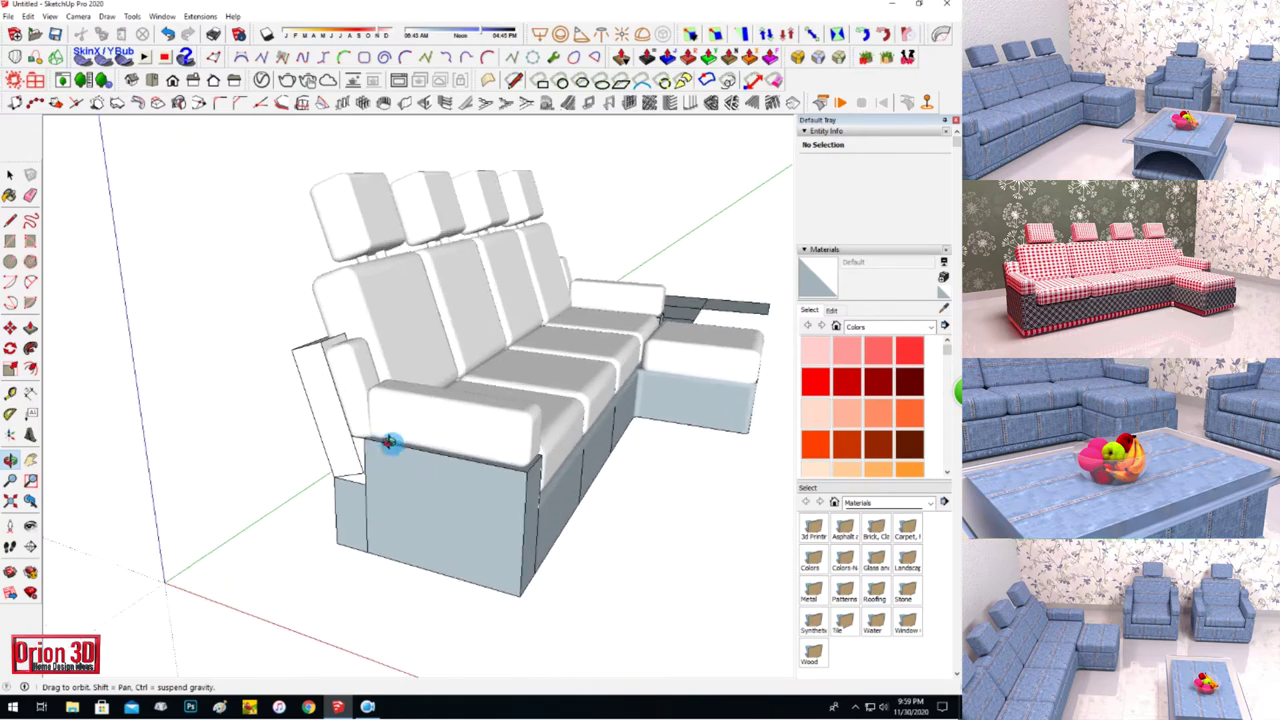
key("shift+r")
mouse_move(208, 240)
middle_mouse_down()
mouse_move(614, 491)
mouse_move(563, 457)
mouse_move(355, 403)
mouse_move(63, 408)
mouse_move(163, 343)
mouse_move(550, 373)
mouse_move(429, 451)
mouse_move(626, 491)
mouse_move(591, 482)
middle_mouse_up()
left_click(355, 405)
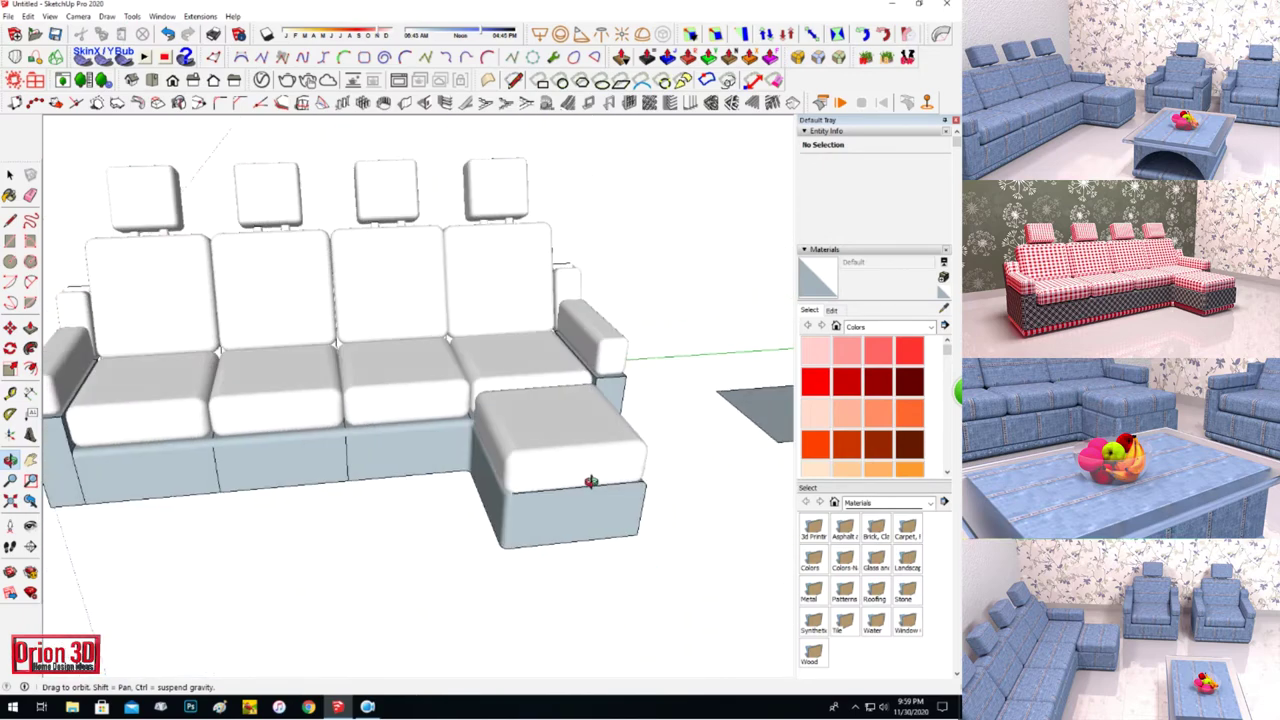
Select the whole sofa and scale it.
scroll(591, 482, "down", 3)
key("space")
left_click_drag(202, 232, 668, 640)
left_click(9, 368)
middle_click_drag(453, 343, 455, 379)
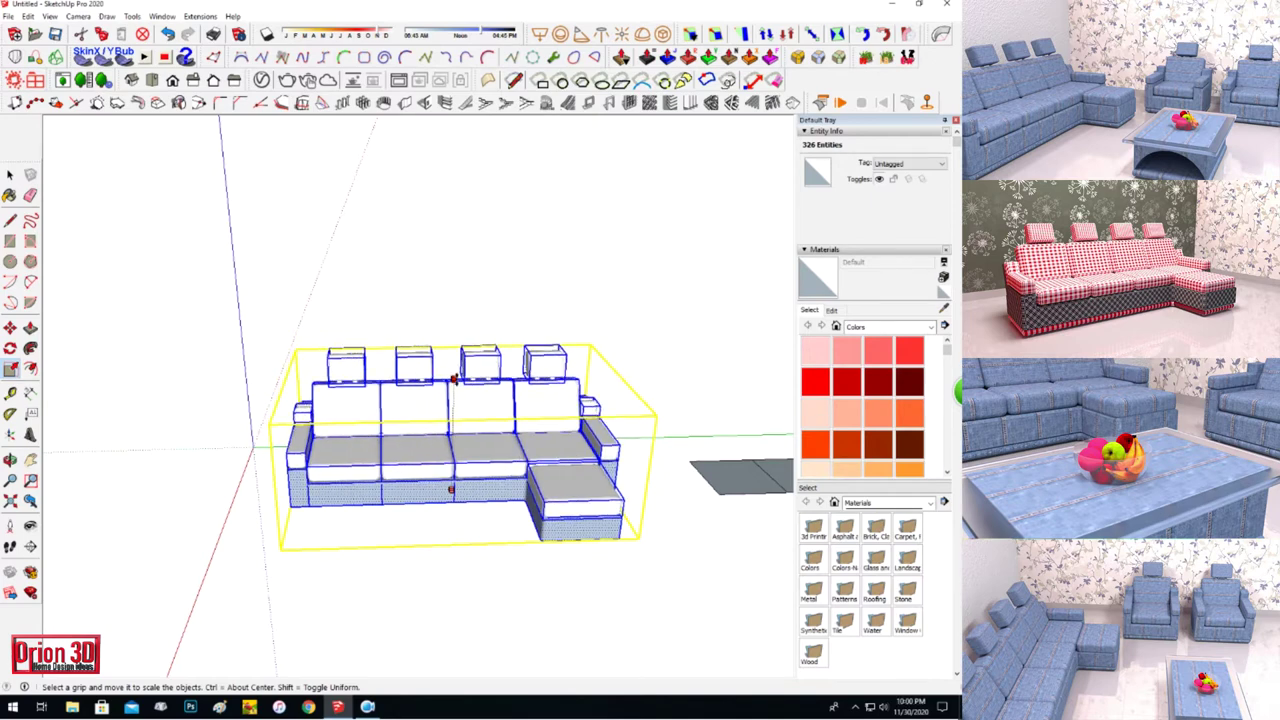
key("space")
left_click(153, 241)
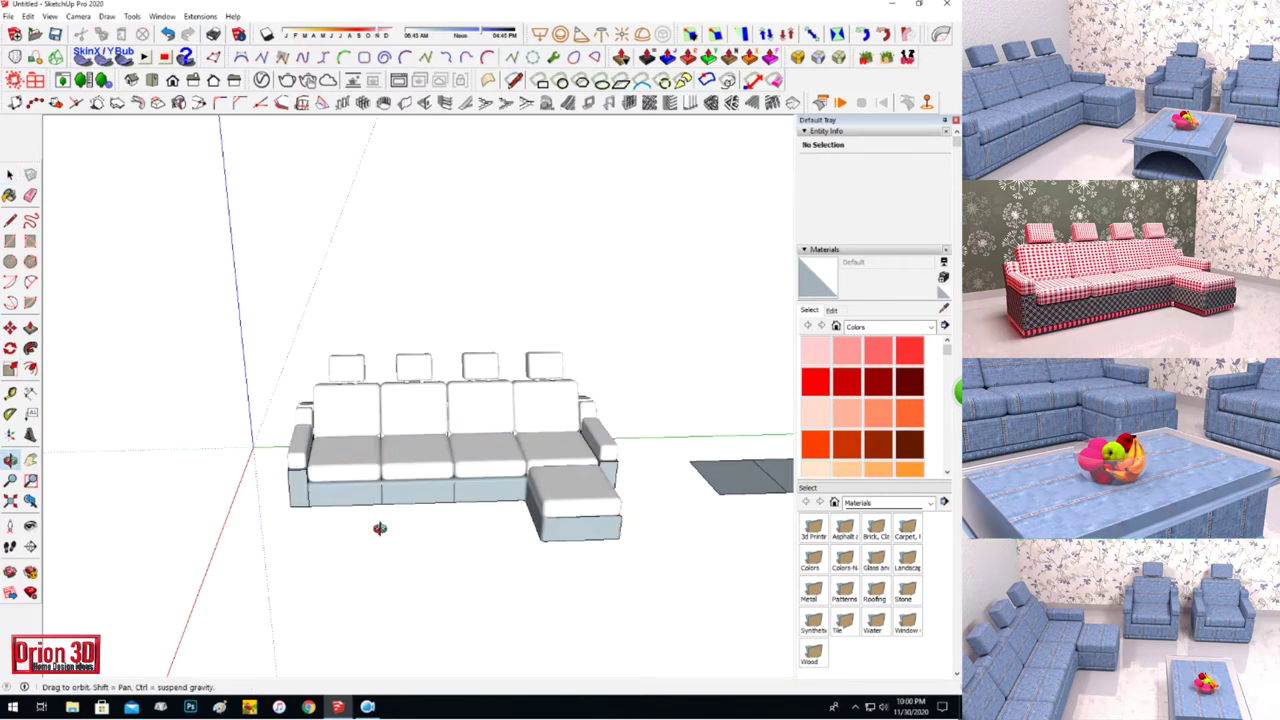
Ctrl-copy the sofa's back face below the sofa and erase the small leftover L-shaped face.
middle_click_drag(379, 528, 423, 391)
left_click(470, 447)
left_click(9, 327)
key("ctrl")
left_click(327, 457)
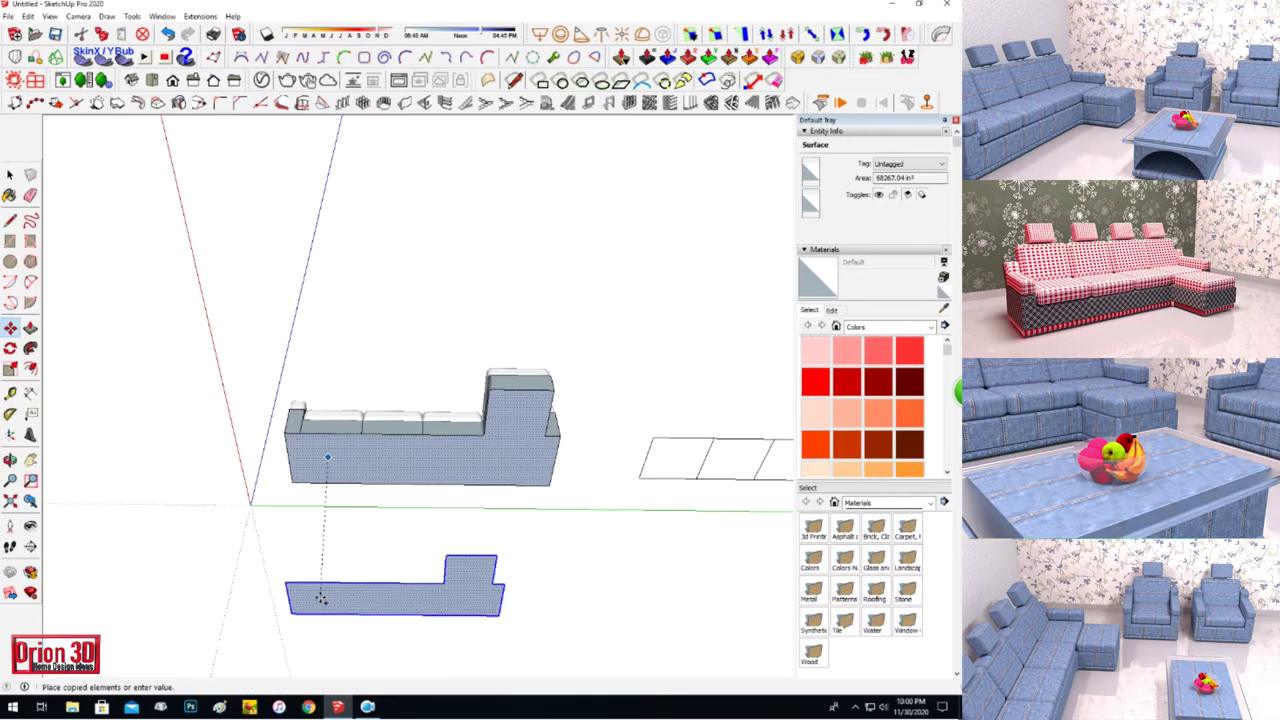
left_click(321, 598)
mouse_move(321, 598)
middle_mouse_down()
mouse_move(271, 534)
mouse_move(503, 583)
mouse_move(560, 520)
middle_mouse_up()
left_click(260, 410)
right_click(282, 420)
left_click(320, 160)
Thicken the L-shaped face into a slab with JointPushPull.
mouse_move(466, 531)
middle_mouse_down()
mouse_move(317, 542)
mouse_move(414, 560)
mouse_move(269, 416)
middle_mouse_up()
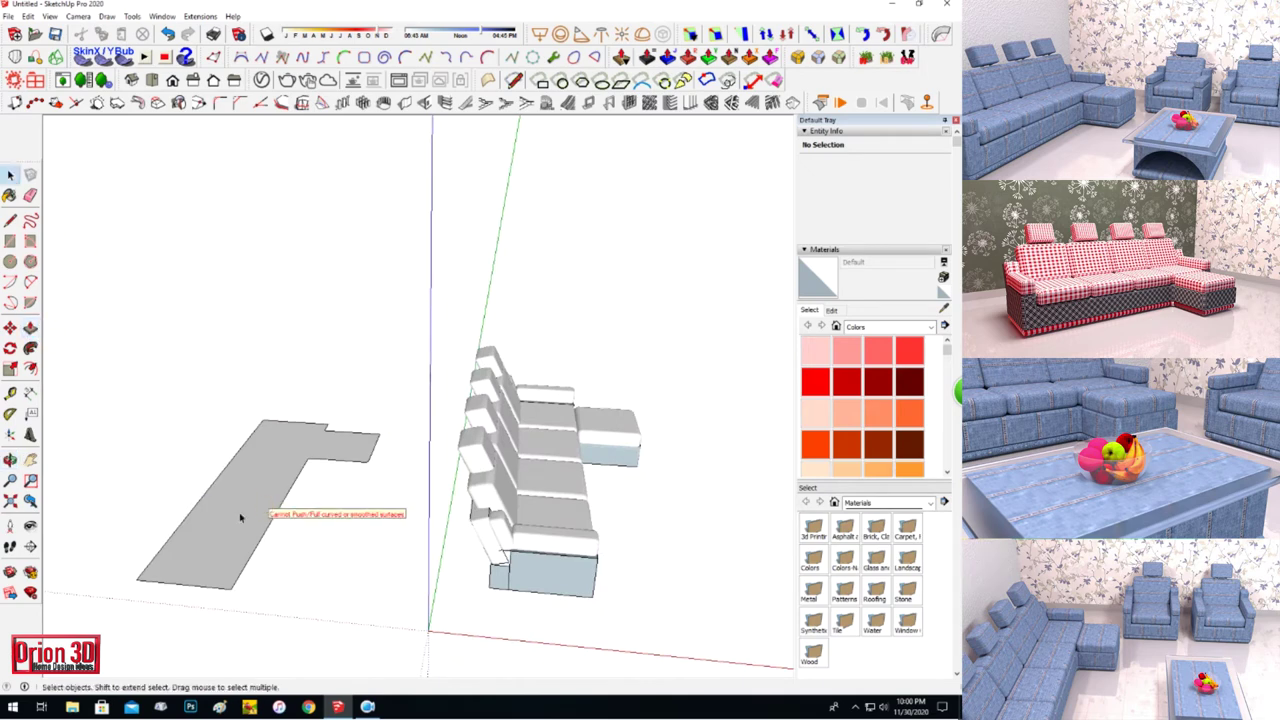
key("p")
middle_click_drag(255, 478, 63, 402)
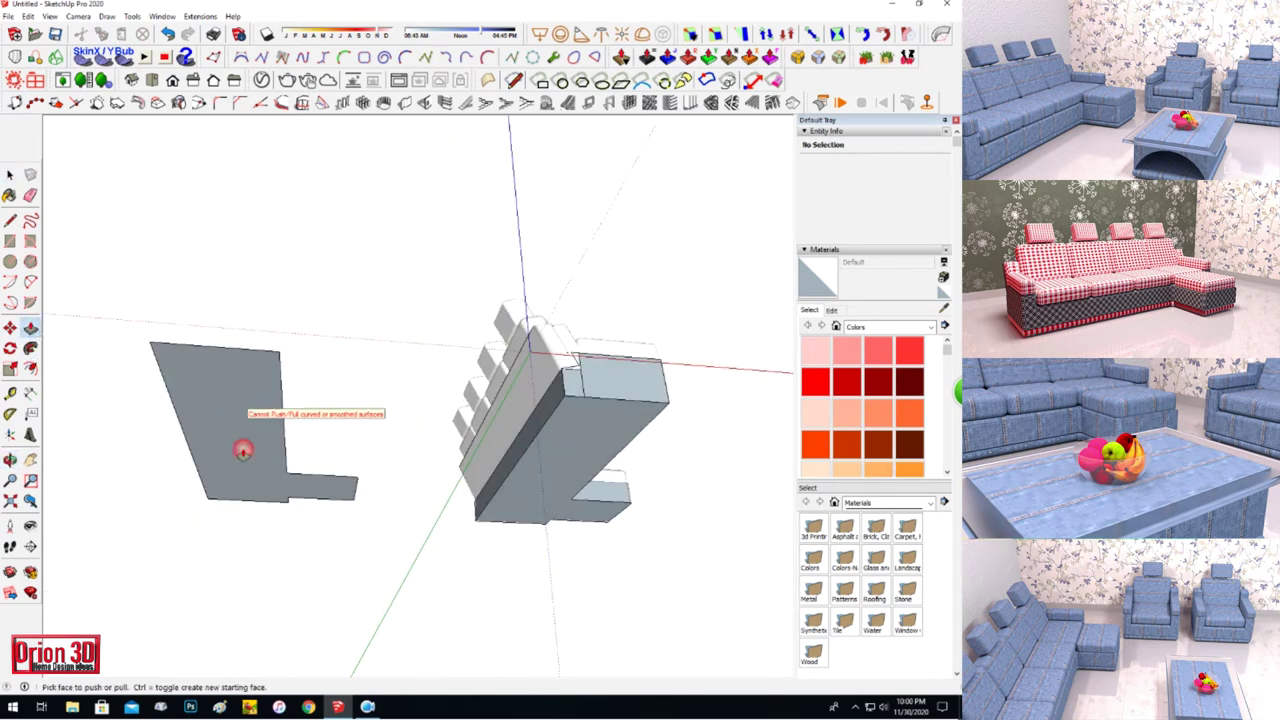
left_click(625, 58)
left_click(314, 229)
left_click(223, 277)
mouse_move(300, 420)
middle_mouse_down()
mouse_move(161, 635)
mouse_move(280, 334)
mouse_move(334, 606)
mouse_move(437, 646)
mouse_move(262, 608)
mouse_move(200, 480)
middle_mouse_up()
Select the whole slab and round its edges with RoundCorner.
triple_click(200, 480)
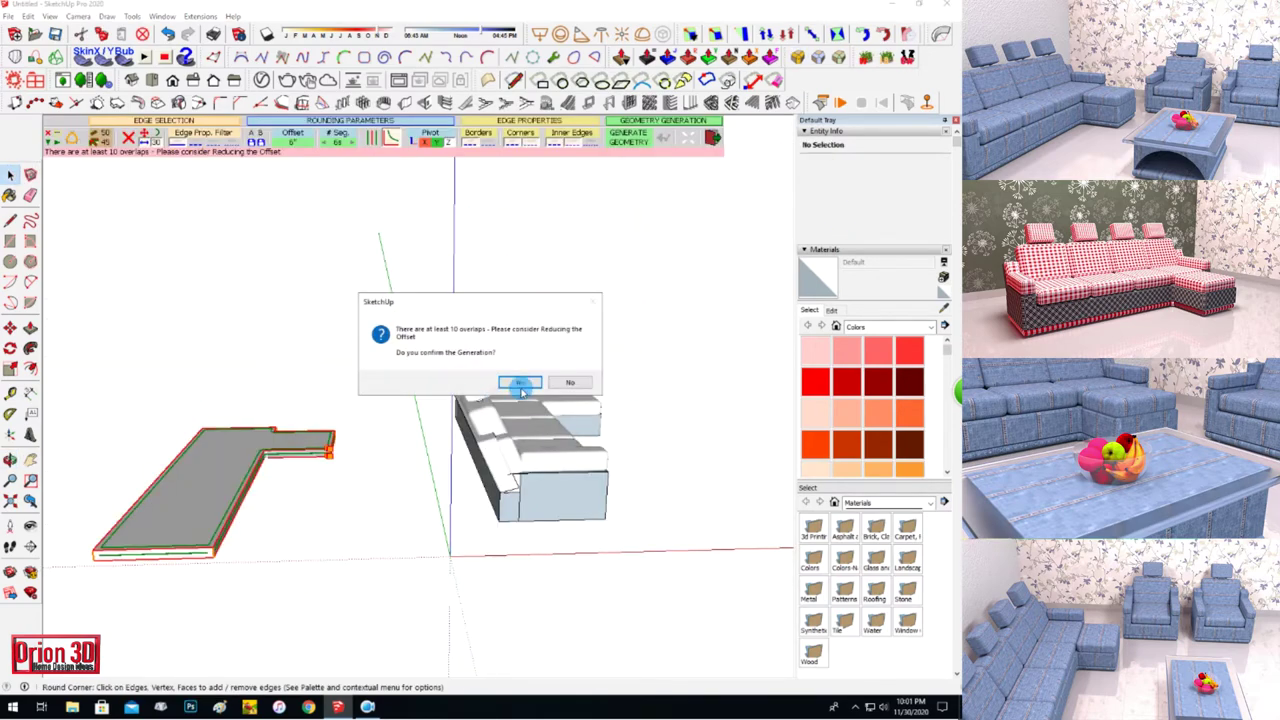
key("Return")
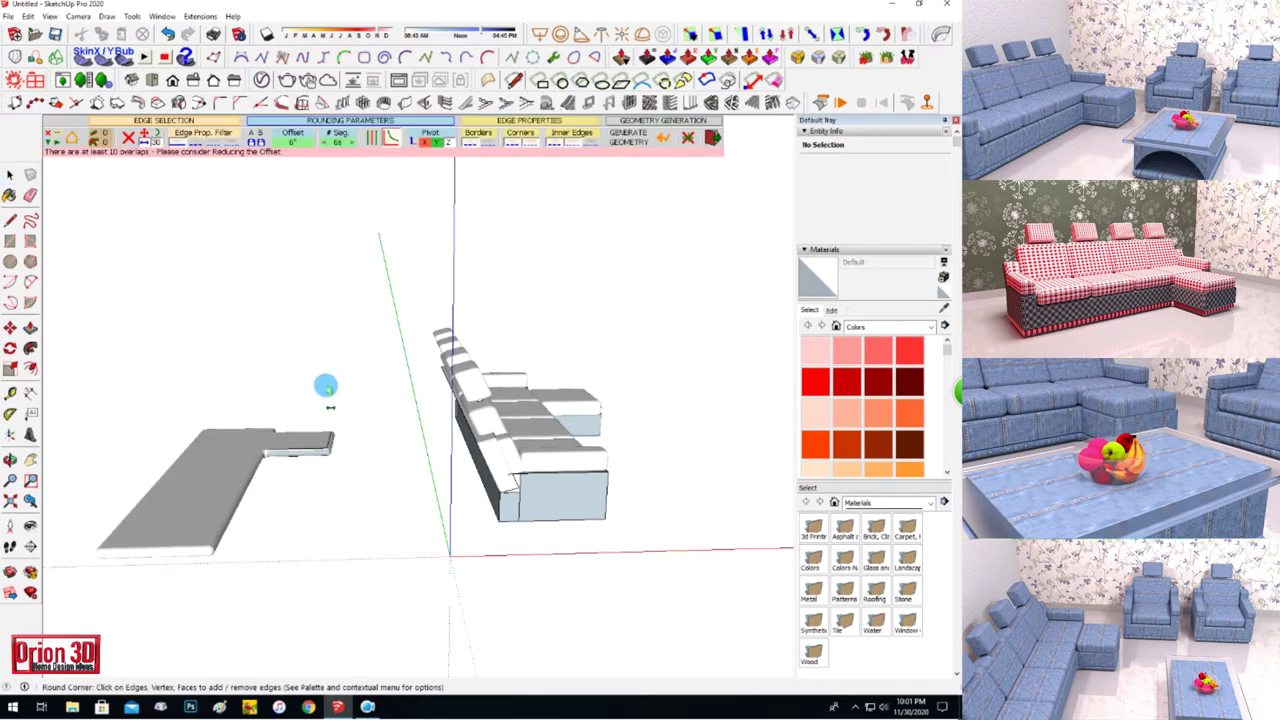
left_click(10, 460)
mouse_move(120, 330)
left_mouse_down()
mouse_move(157, 263)
mouse_move(91, 228)
left_mouse_up()
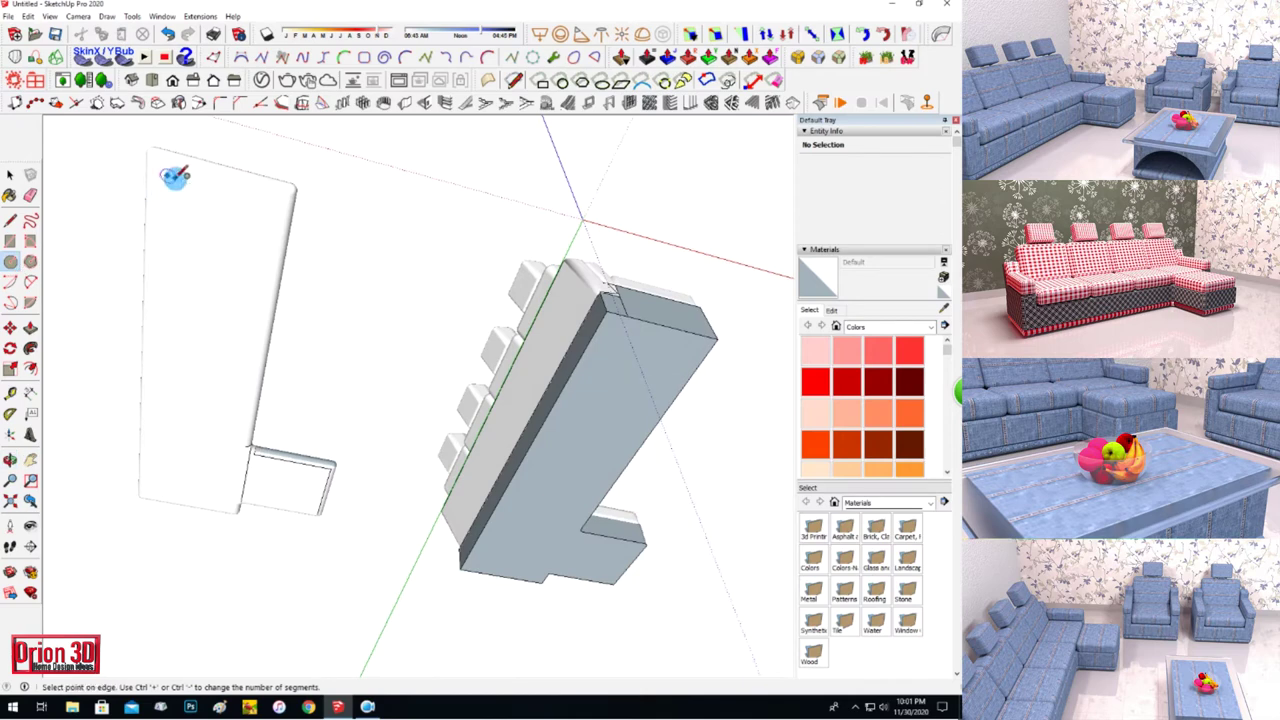
Copy the leg circle to the slab corners and Push/Pull them into cylindrical legs.
key("m")
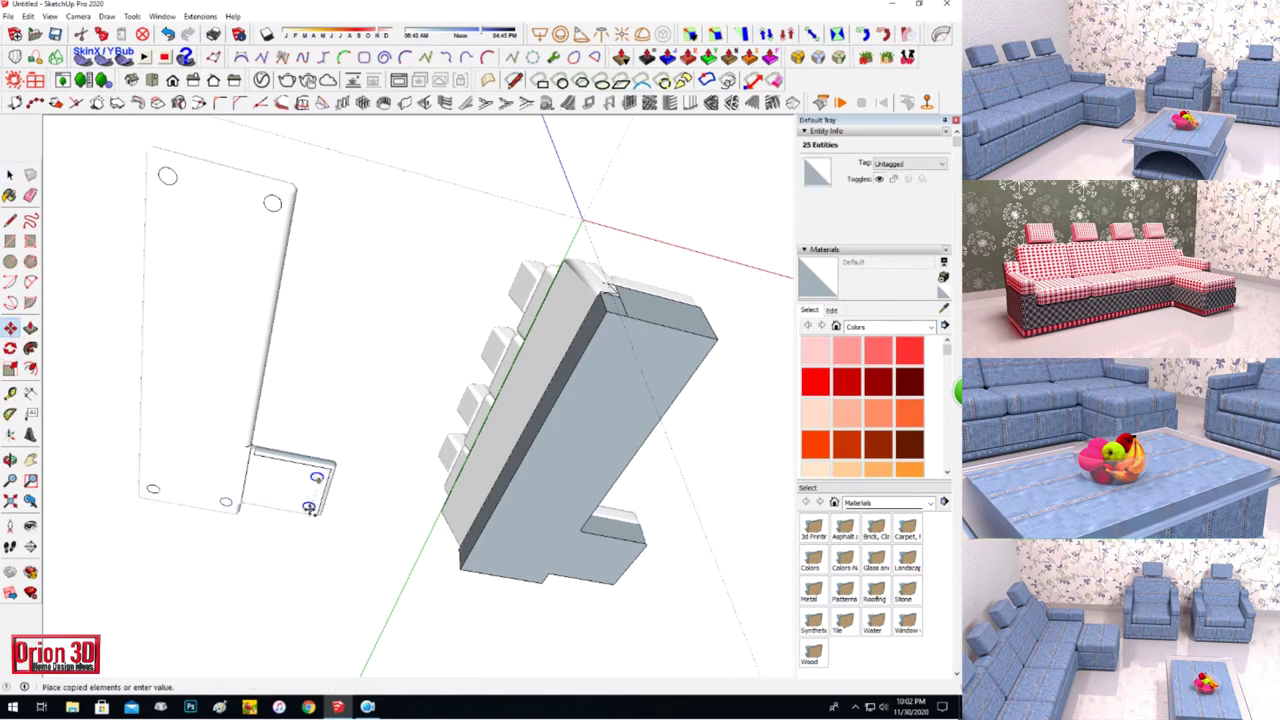
key("p")
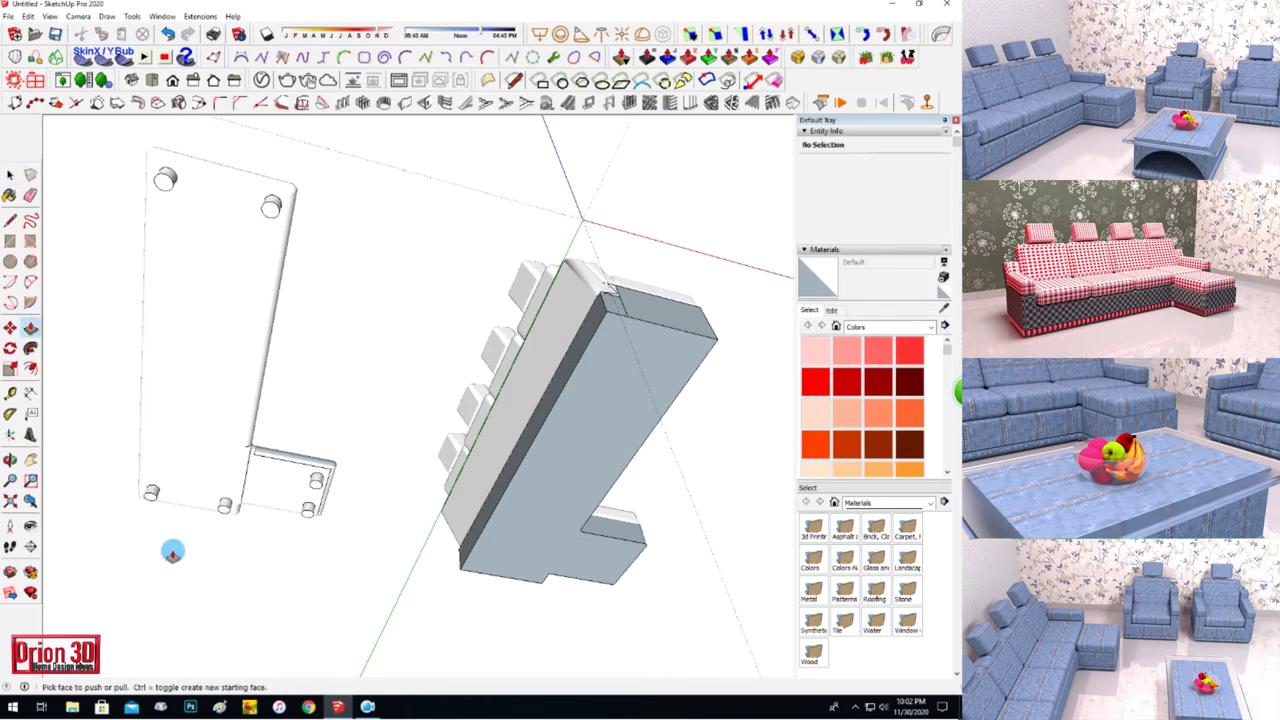
left_click(857, 707)
left_click_drag(300, 560, 166, 643)
Group the base with its legs and set the group beneath the sofa.
key("space")
left_click_drag(100, 362, 362, 566)
right_click(207, 448)
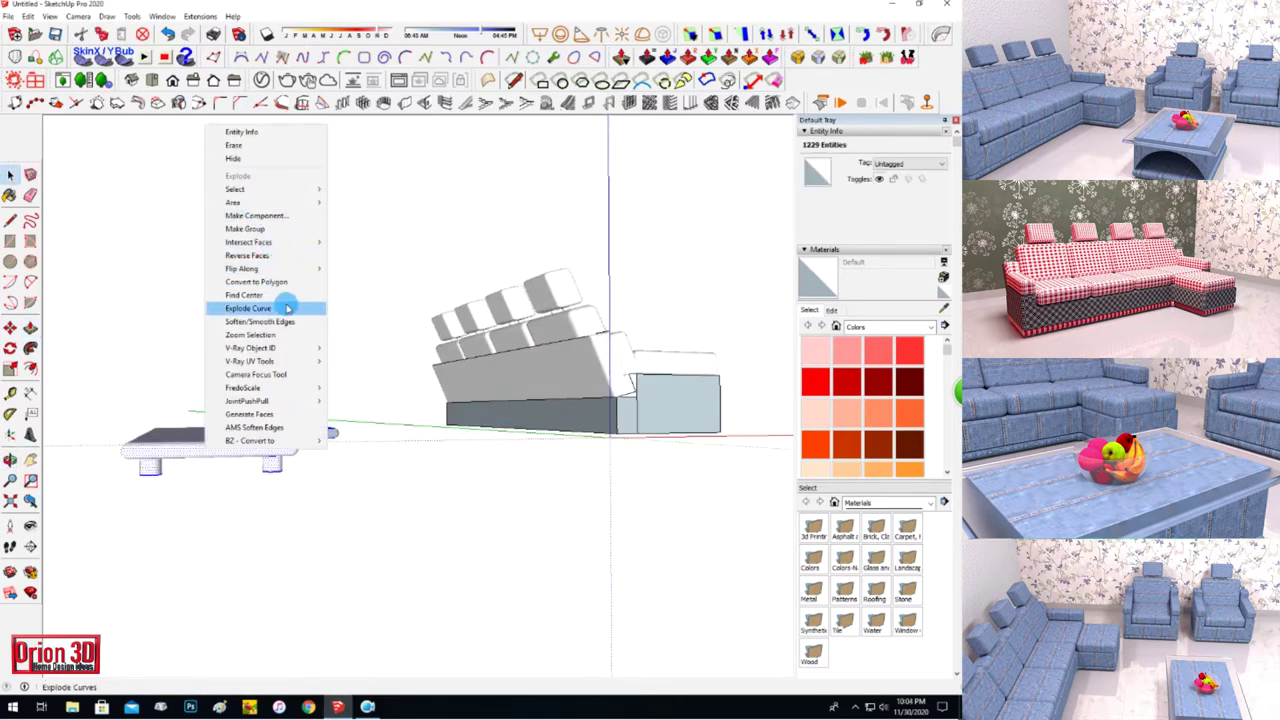
left_click(245, 228)
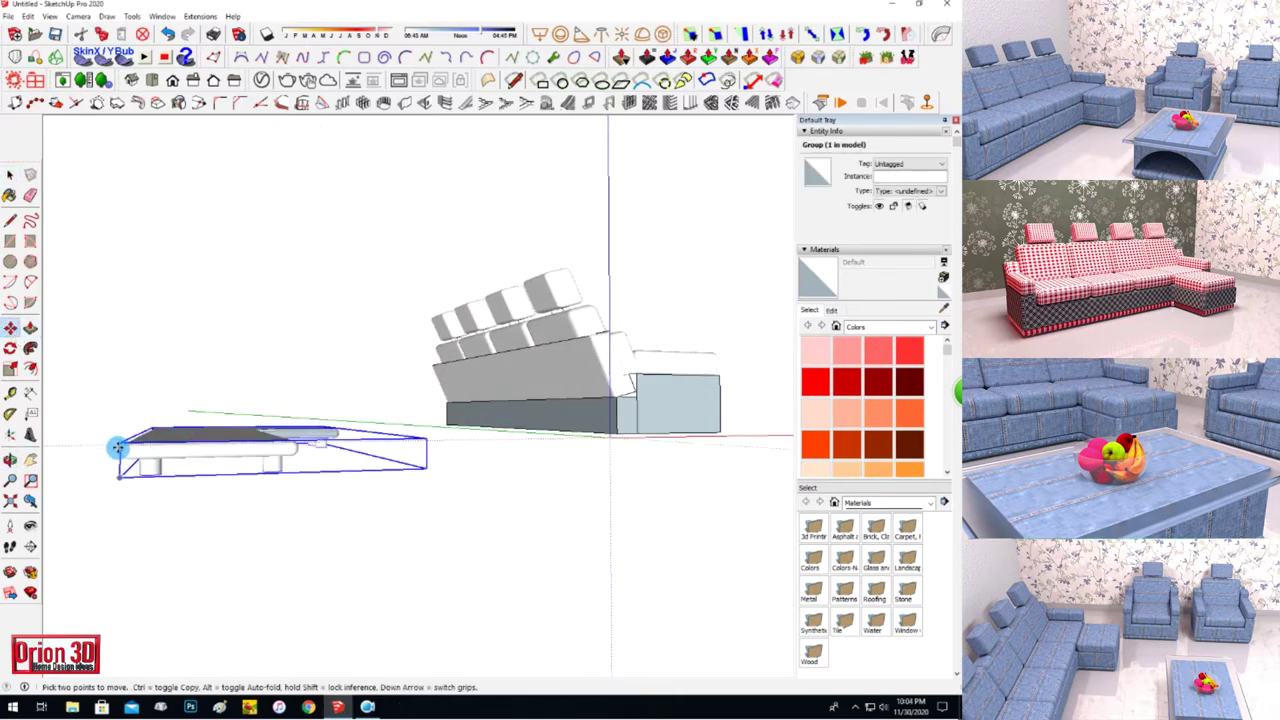
scroll(118, 448, "up", 2)
scroll(118, 448, "down", 3)
left_click(415, 440)
mouse_move(250, 454)
middle_mouse_down()
mouse_move(329, 586)
mouse_move(320, 537)
middle_mouse_up()
key("space")
left_click(185, 245)
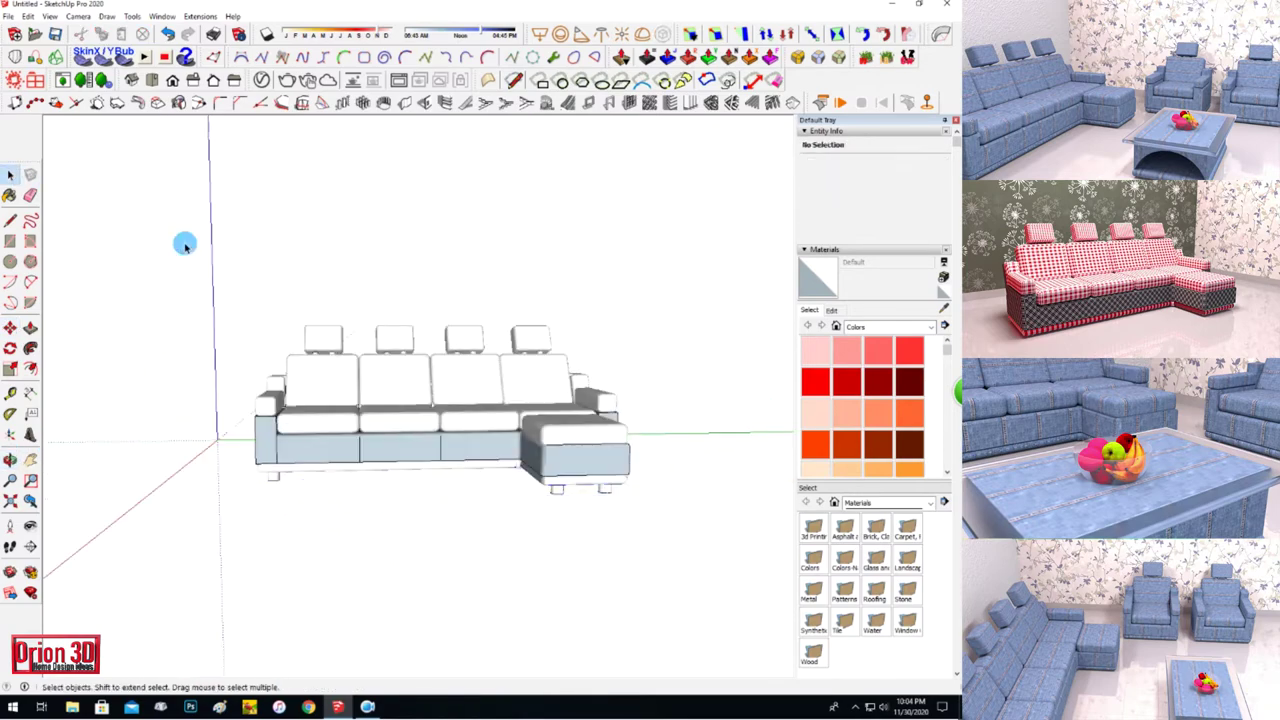
Round the armrest's end face and vertical edge with the RoundCorner tool.
middle_click_drag(260, 460, 273, 501)
middle_click_drag(277, 348, 265, 435)
left_click(265, 435)
left_click(621, 57)
left_click(262, 452)
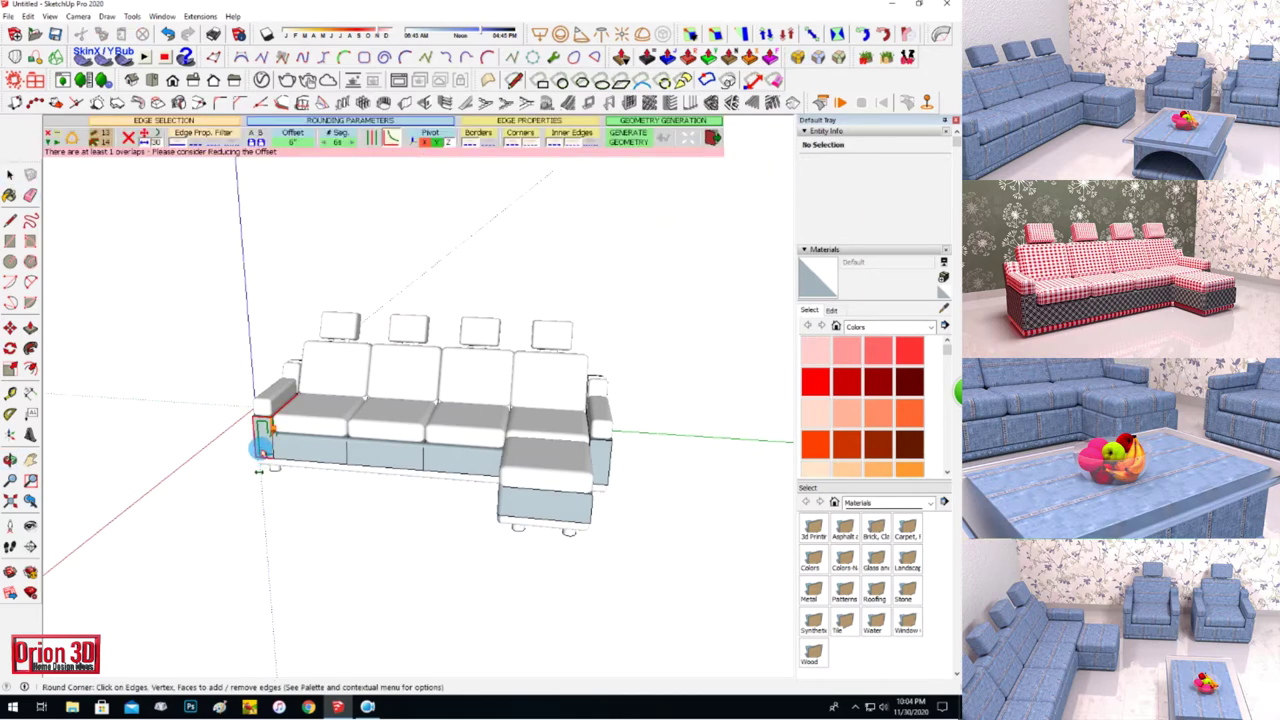
scroll(264, 440, "up", 3)
key("space")
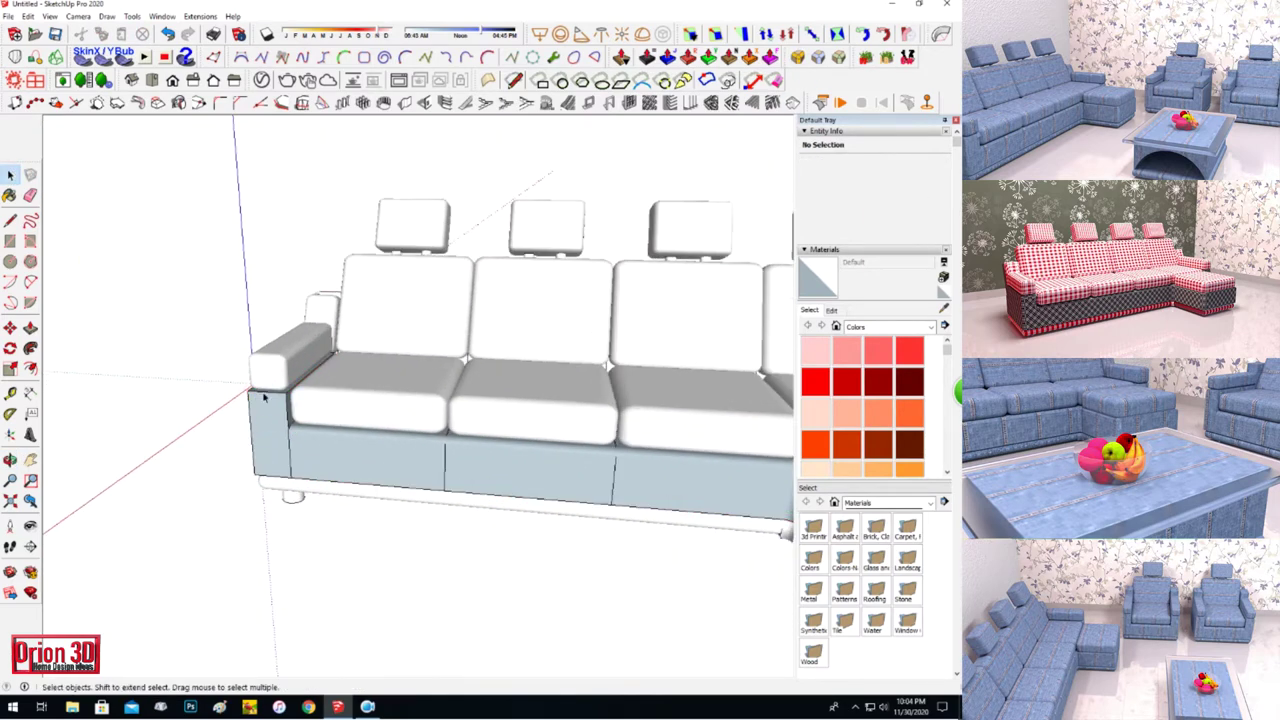
left_click(252, 418)
left_click(799, 60)
Round an edge of the sofa's lower body and a chaise edge with RoundCorner.
middle_click_drag(128, 248, 394, 294)
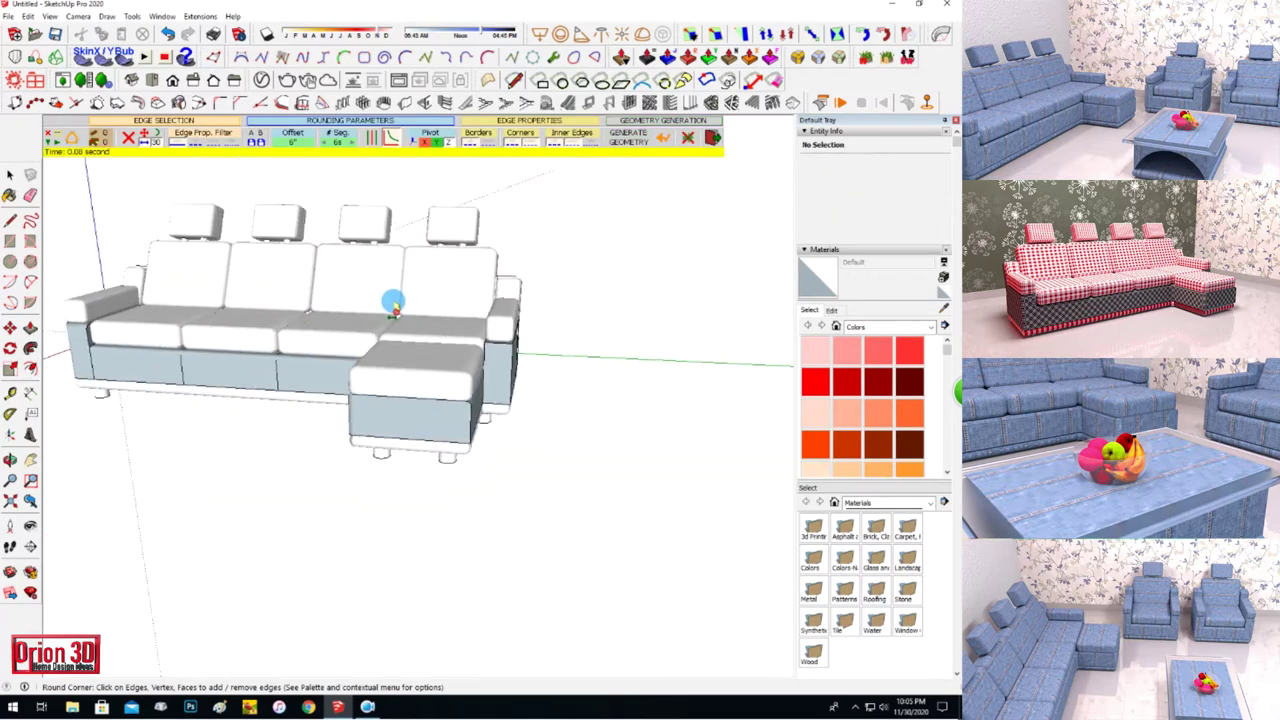
key("space")
left_click(515, 360)
left_click(785, 68)
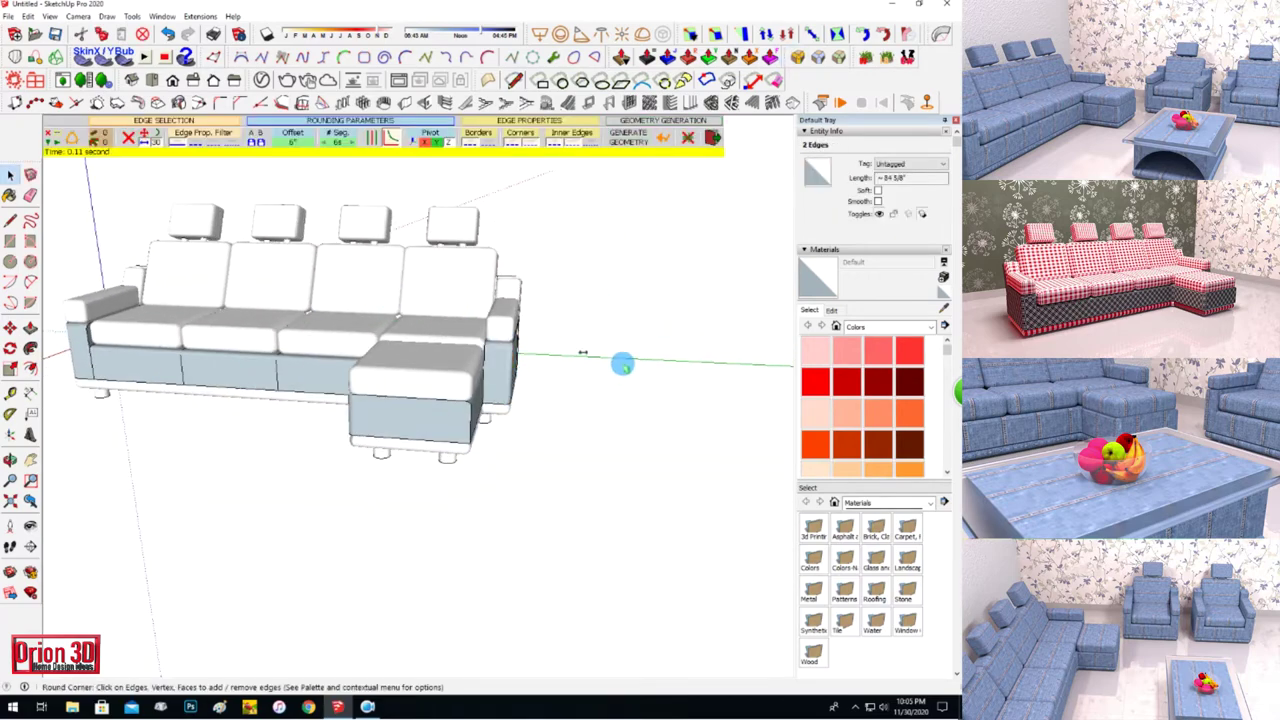
scroll(123, 335, "up", 2)
scroll(123, 340, "up", 2)
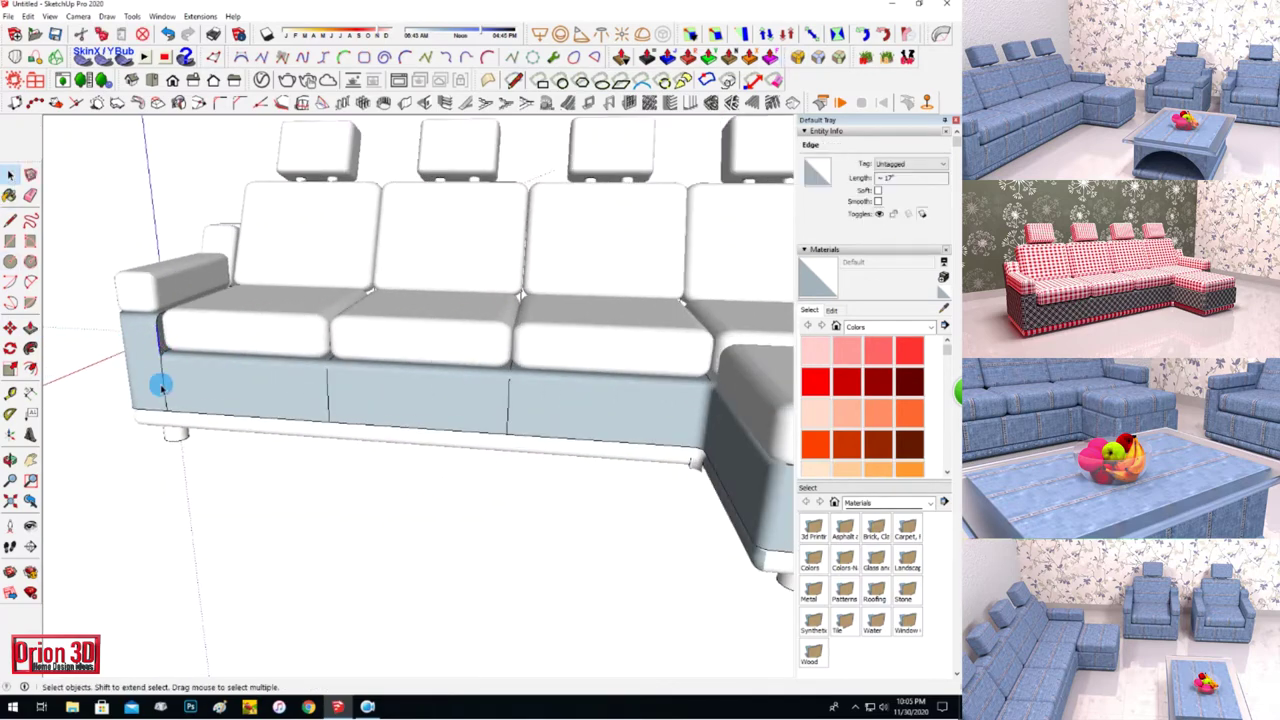
scroll(117, 262, "down", 2)
middle_click_drag(117, 262, 551, 294)
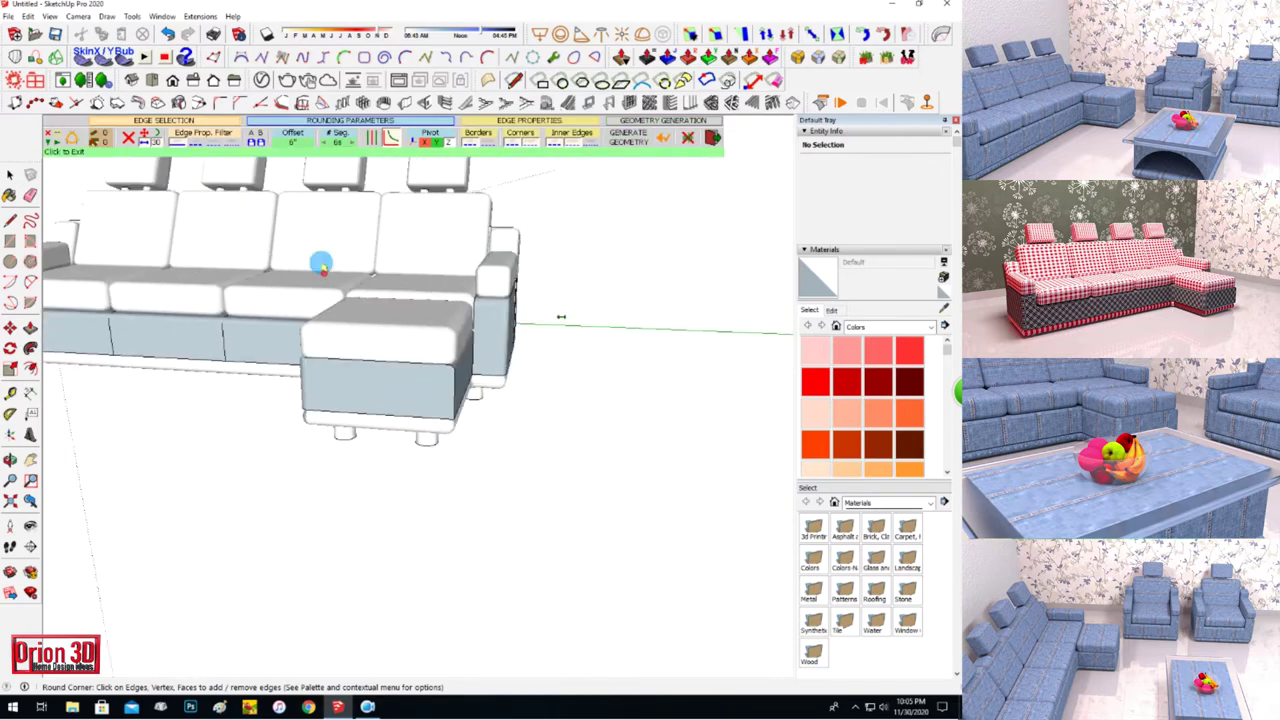
key("space")
left_click(478, 320)
left_click(785, 68)
scroll(667, 253, "down", 3)
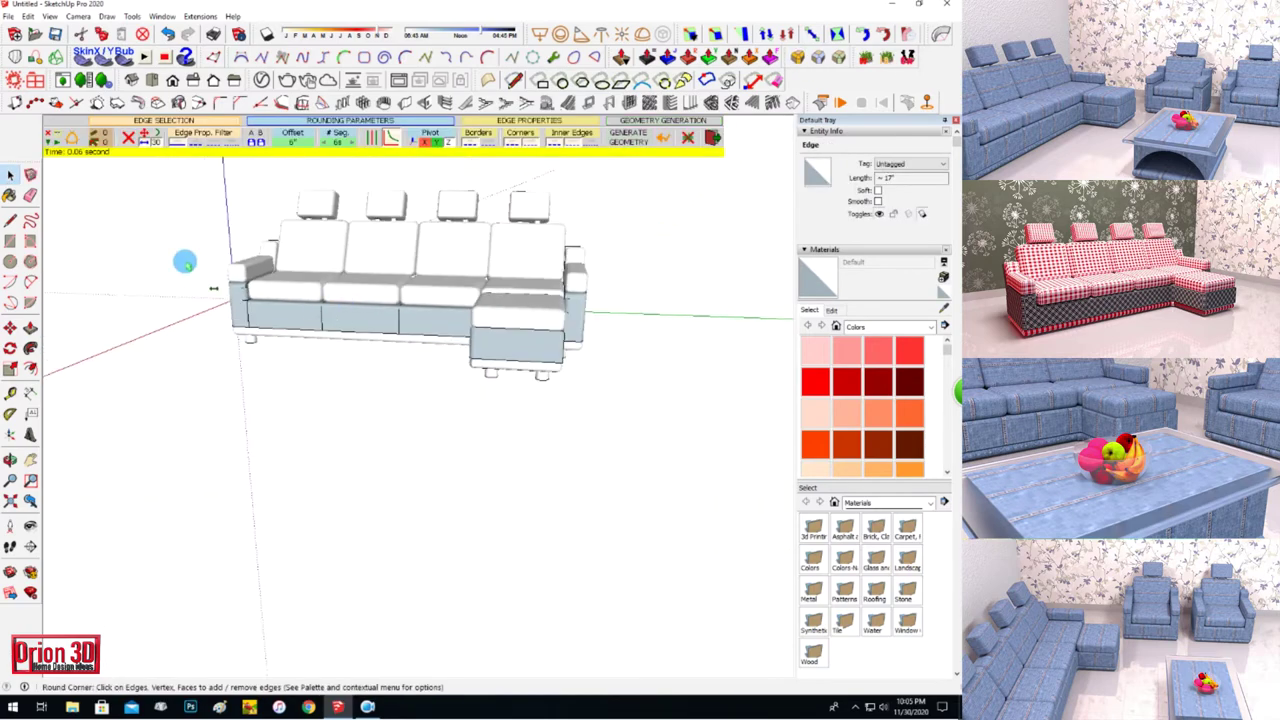
Orbit beneath the sofa and select one of its legs.
left_click(114, 300)
mouse_move(114, 300)
middle_mouse_down()
mouse_move(337, 257)
mouse_move(272, 199)
middle_mouse_up()
scroll(242, 267, "up", 3)
key("space")
left_click(246, 363)
key("p")
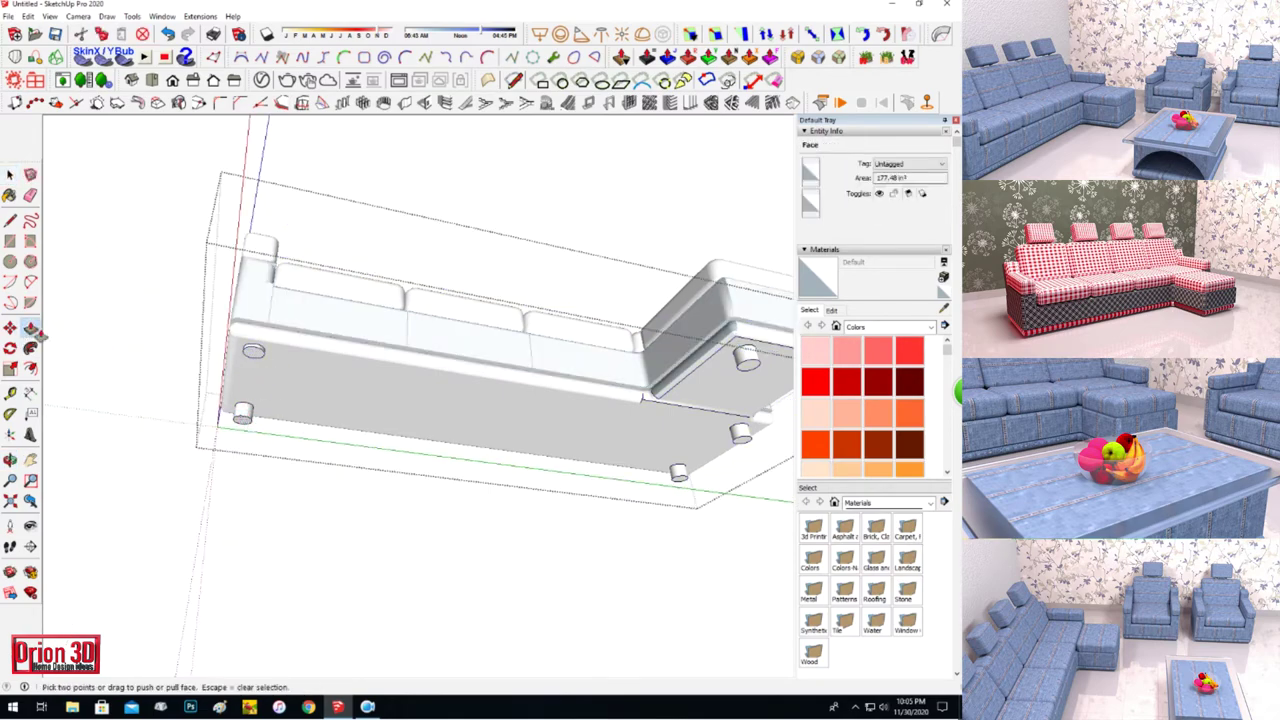
key("space")
triple_click(679, 478)
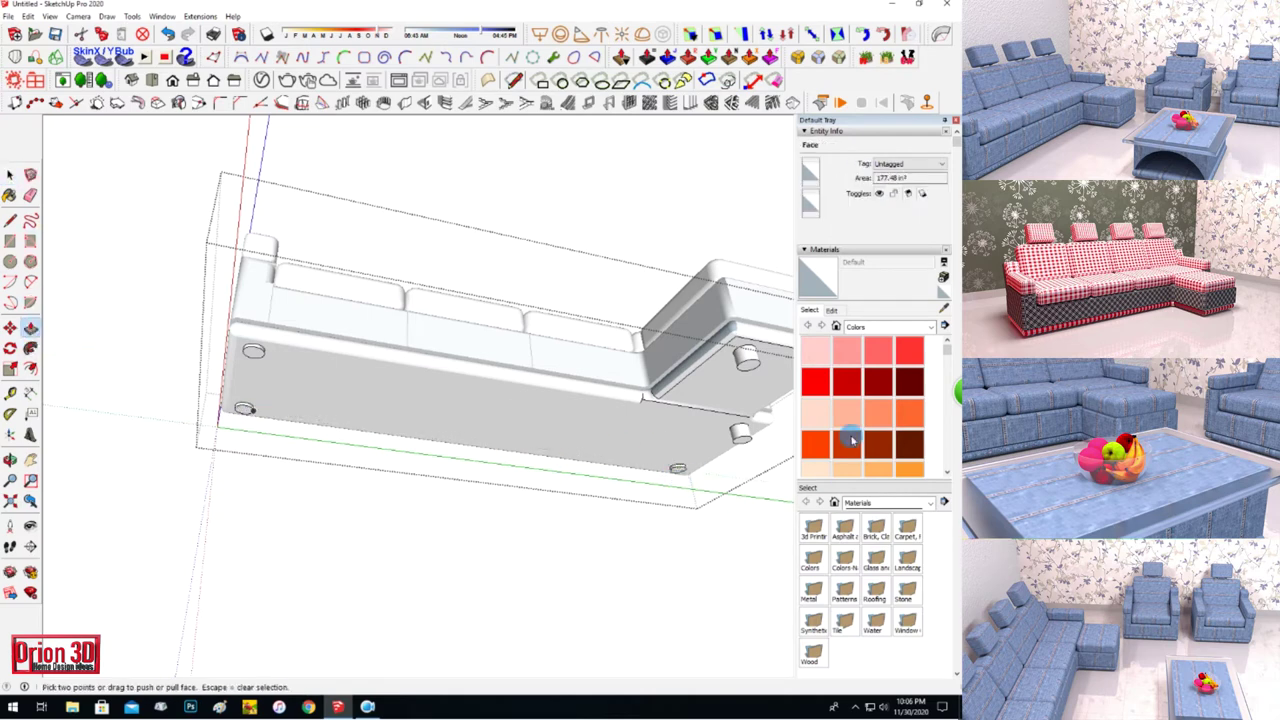
Push/Pull three legs inward so they sit nearly flush with the base.
key("space")
left_click(30, 330)
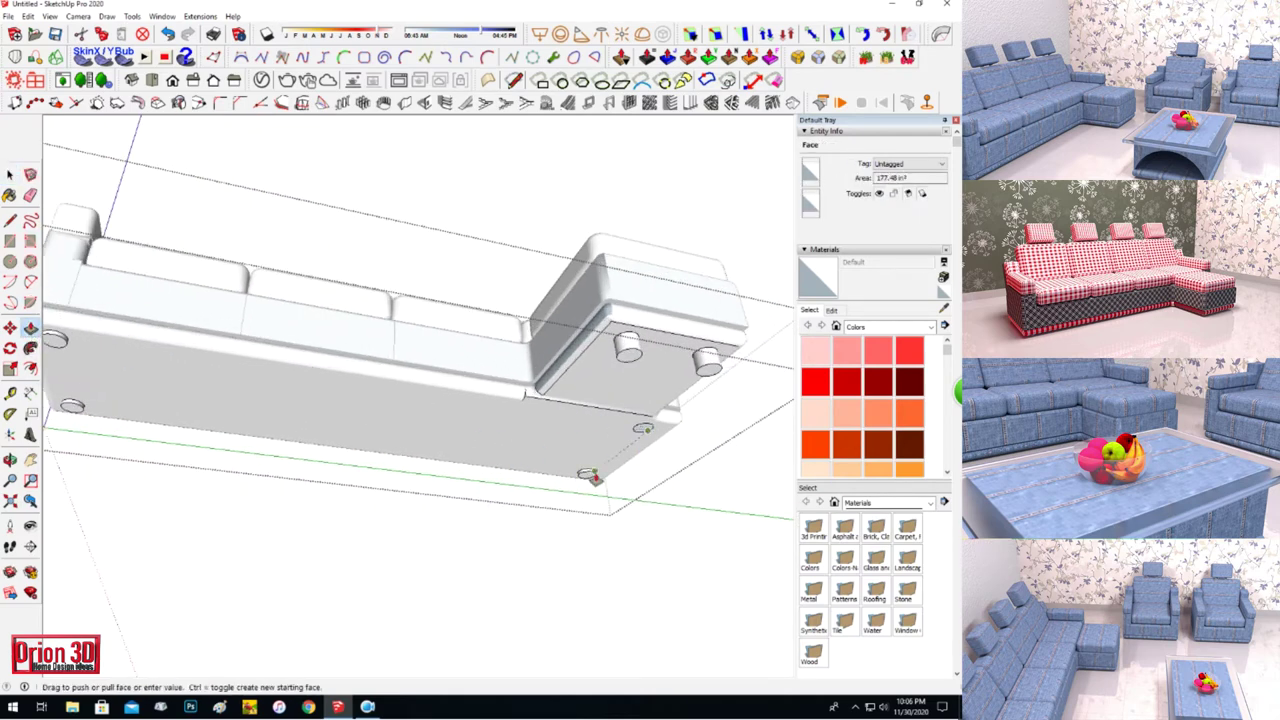
left_click(30, 328)
left_click(627, 345)
left_click(179, 284)
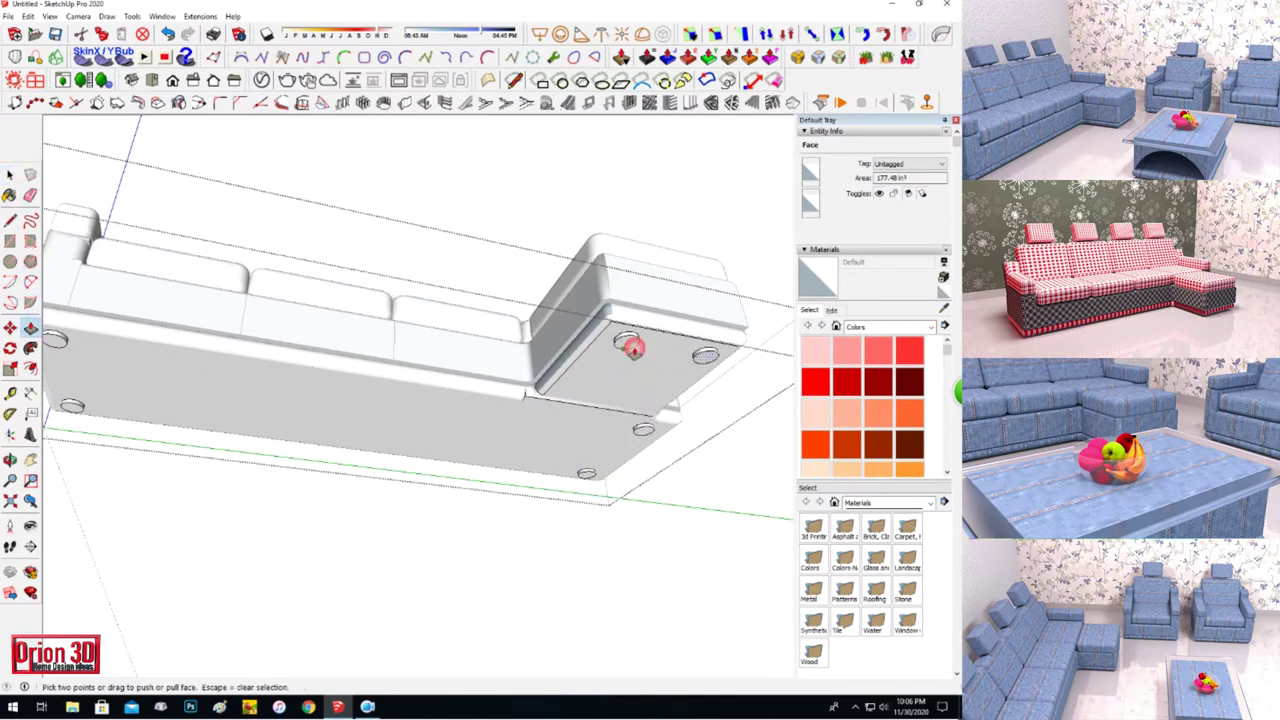
Orbit back to a front view and select the left backrest cushion.
middle_click_drag(634, 349, 686, 563)
left_click(12, 458)
left_click_drag(120, 470, 183, 515)
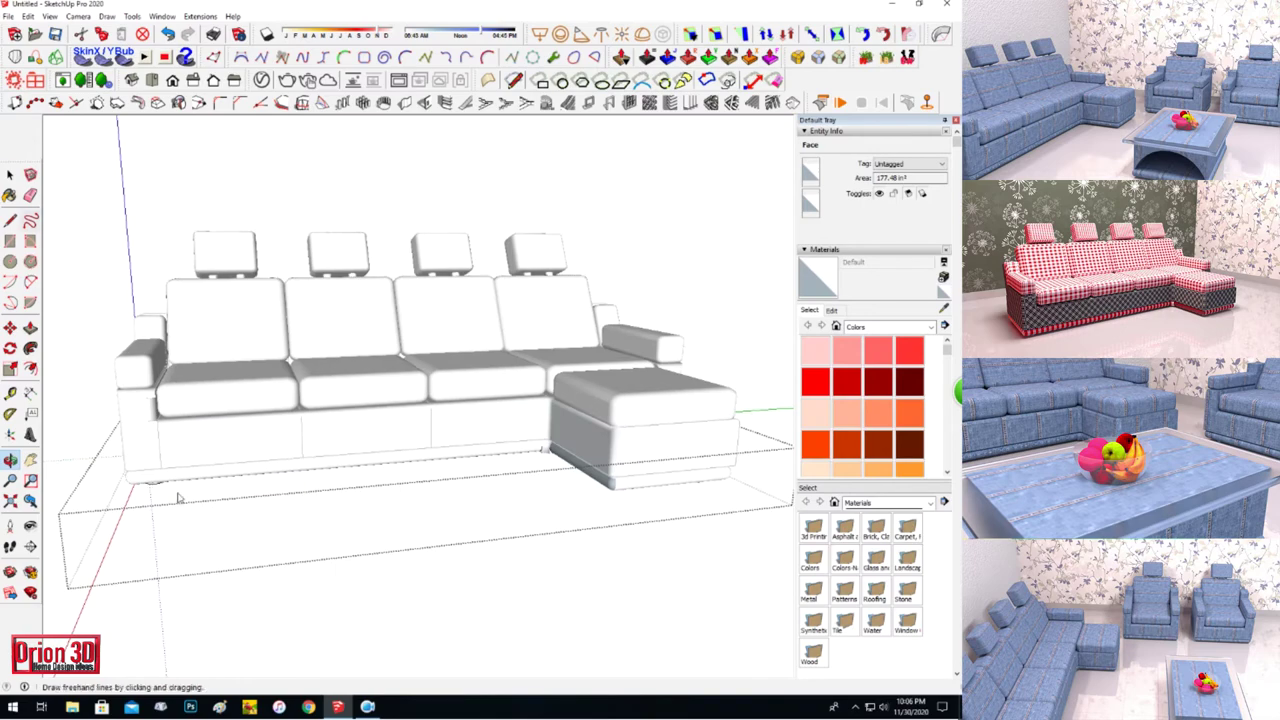
key("space")
left_click(327, 500)
left_click(12, 462)
mouse_move(566, 523)
left_mouse_down()
mouse_move(492, 421)
mouse_move(486, 220)
mouse_move(229, 463)
mouse_move(531, 473)
left_mouse_up()
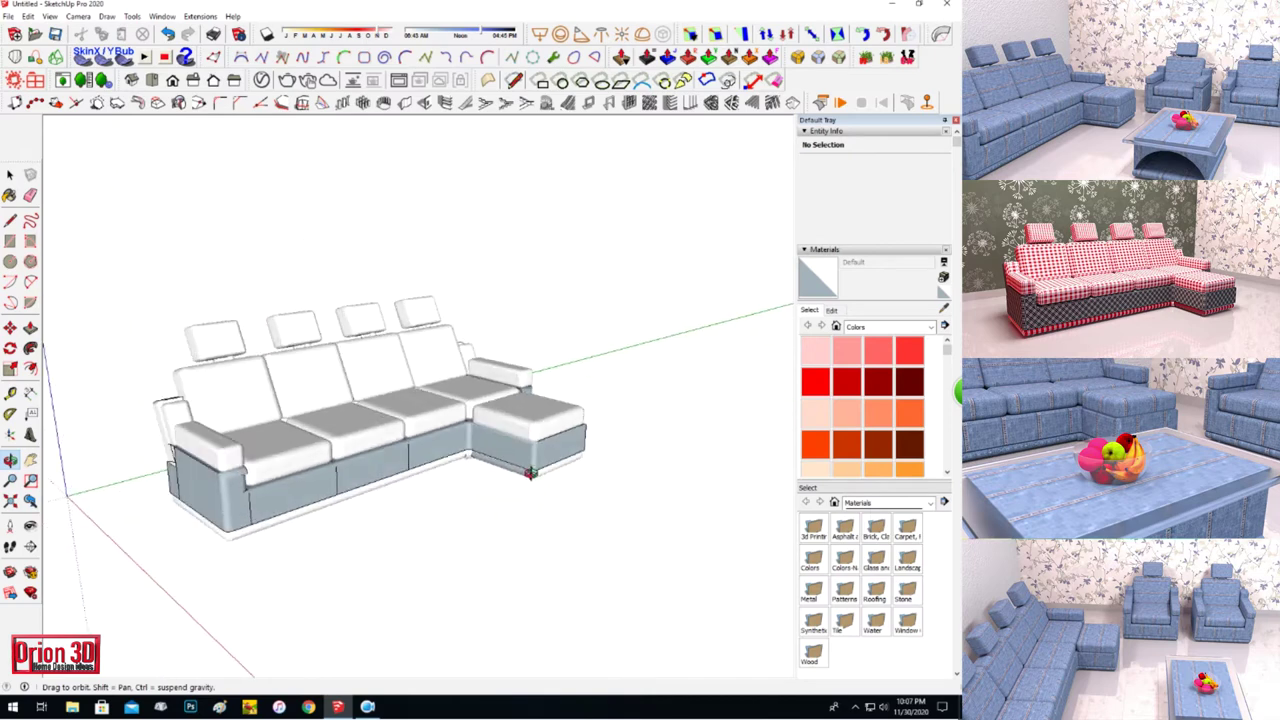
key("space")
left_click(240, 402)
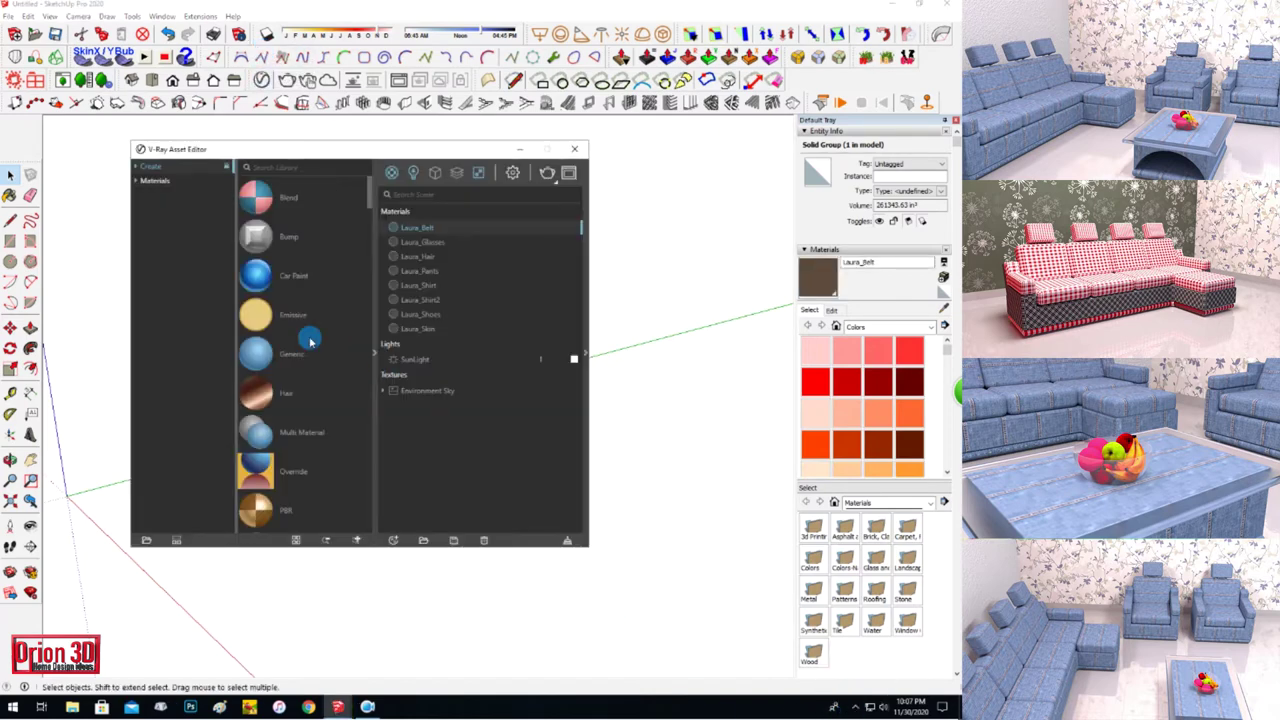
Add the red Leather_19 from the V-Ray Leather library to the scene and close the library.
left_click_drag(237, 150, 355, 236)
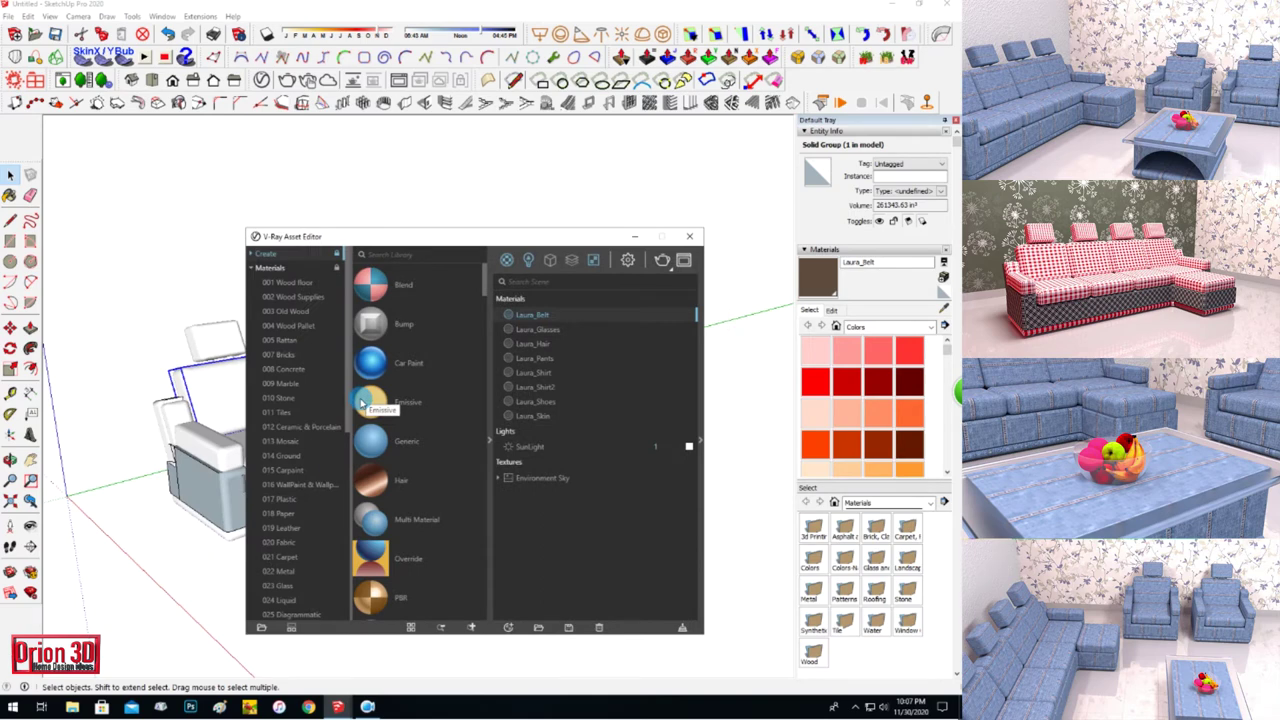
left_click(284, 530)
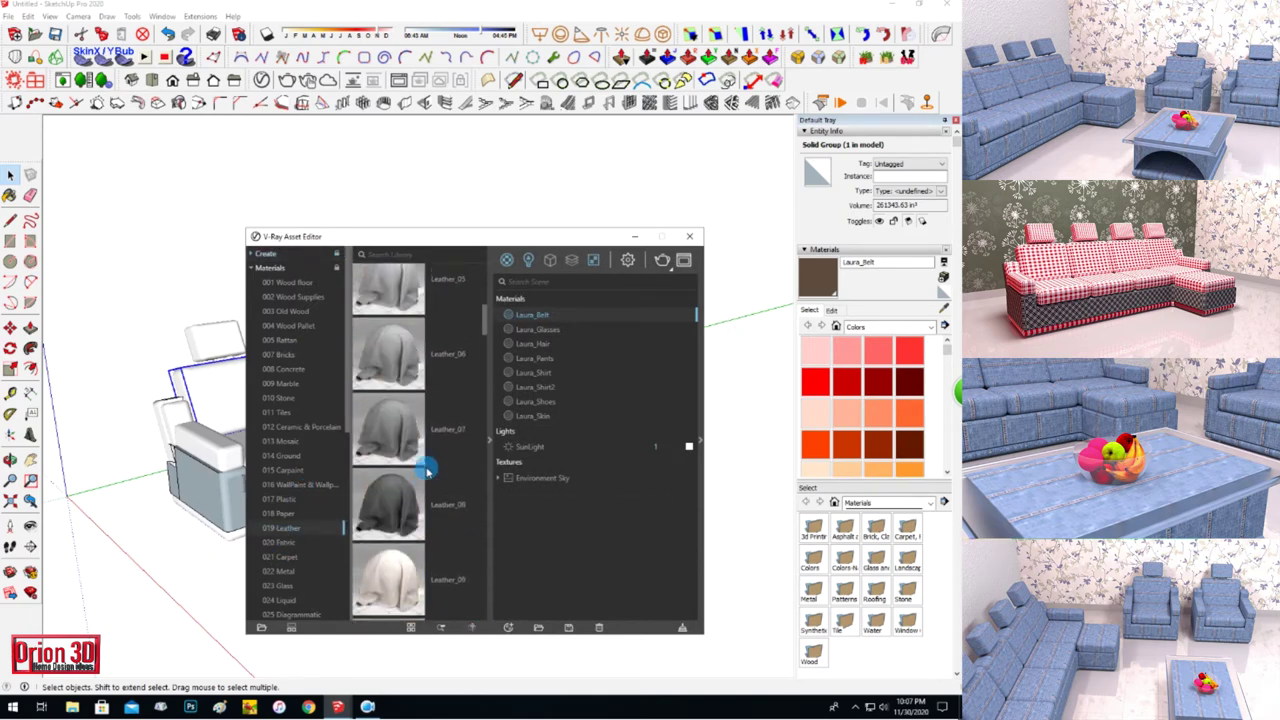
right_click(426, 430)
left_click(445, 420)
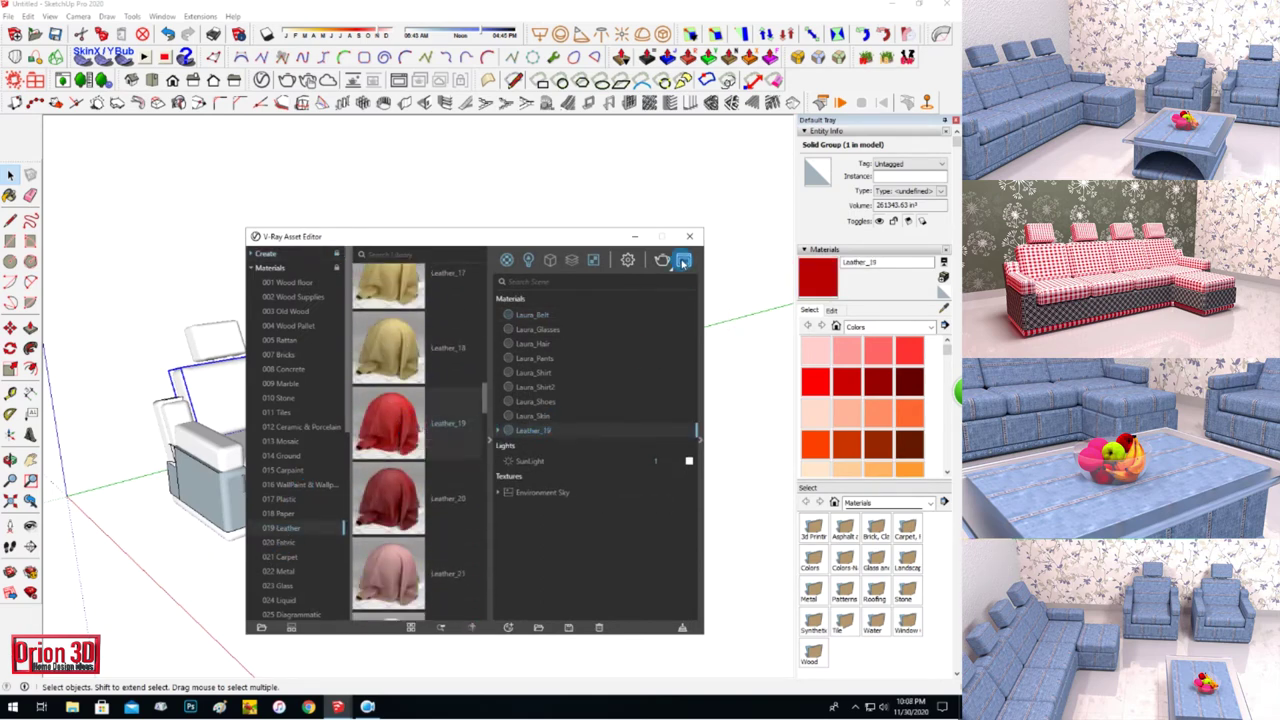
key("b")
left_click(235, 400)
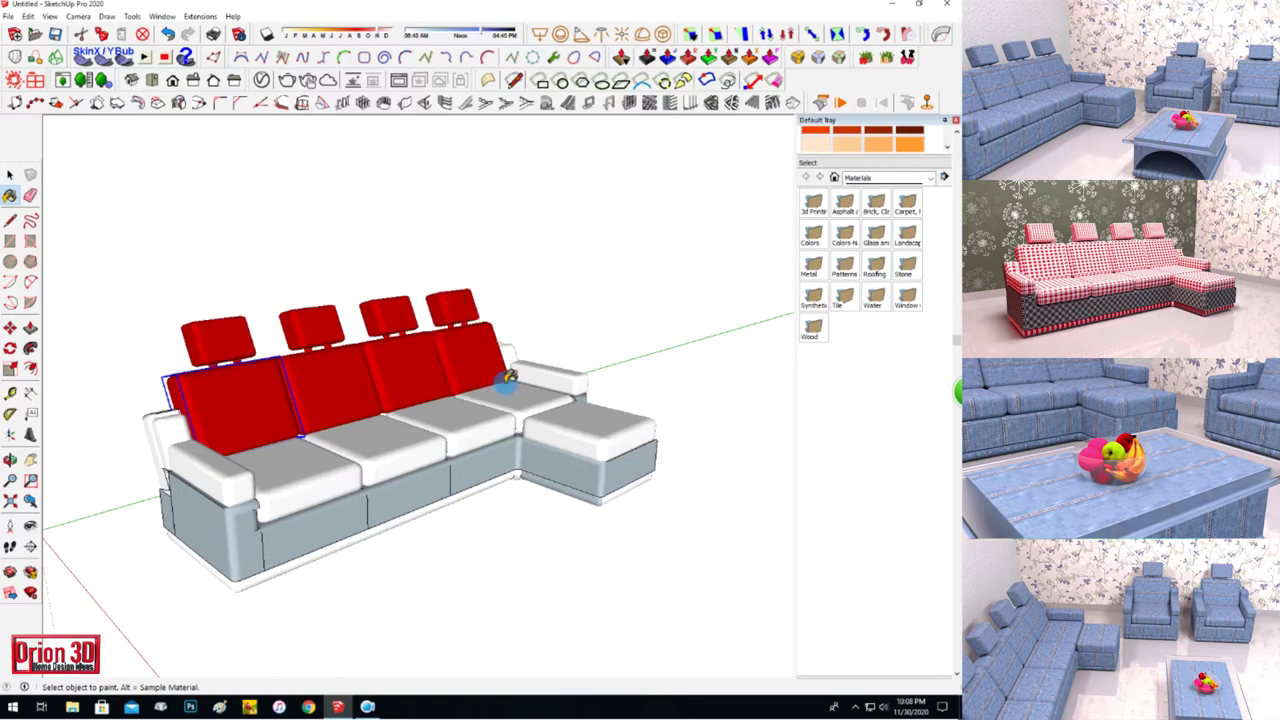
Paint the back cushions, left armrest, chaise top and bottom strip with red Leather_19.
left_click(297, 467)
left_click(297, 467)
left_click(594, 422)
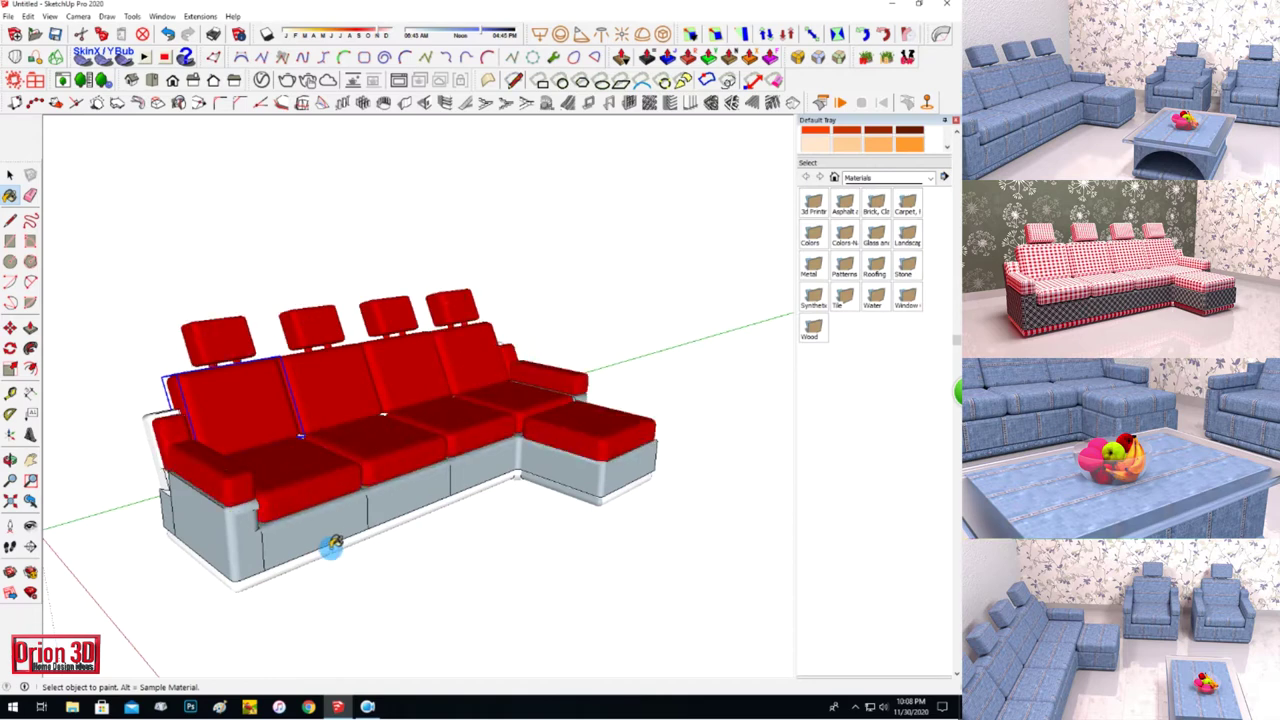
left_click(324, 552)
Add Leather_A01_Black_25cm from the V-Ray library and paint the grey sofa base with it.
left_click(261, 80)
scroll(443, 480, "up", 2)
left_click(467, 346)
left_click(692, 240)
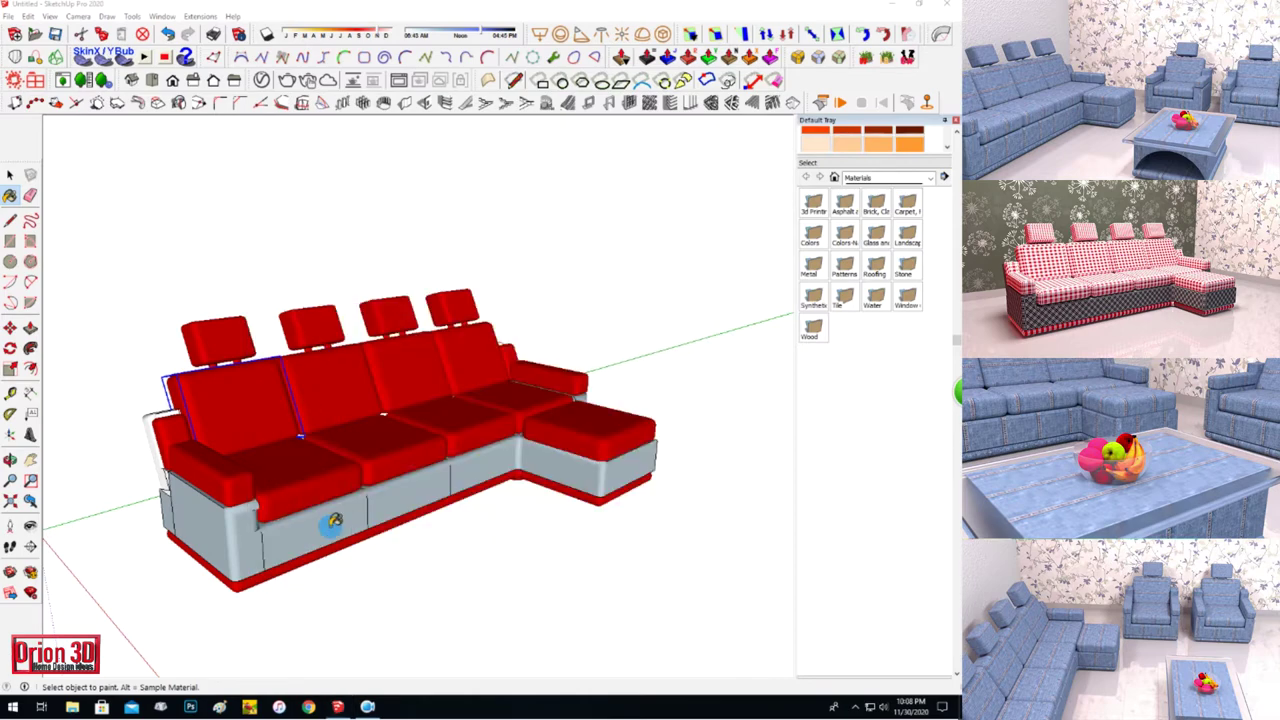
left_click(258, 538)
From a rear-left view, paint the remaining grey side face lavender.
scroll(440, 537, "down", 3)
middle_click_drag(371, 534, 343, 443)
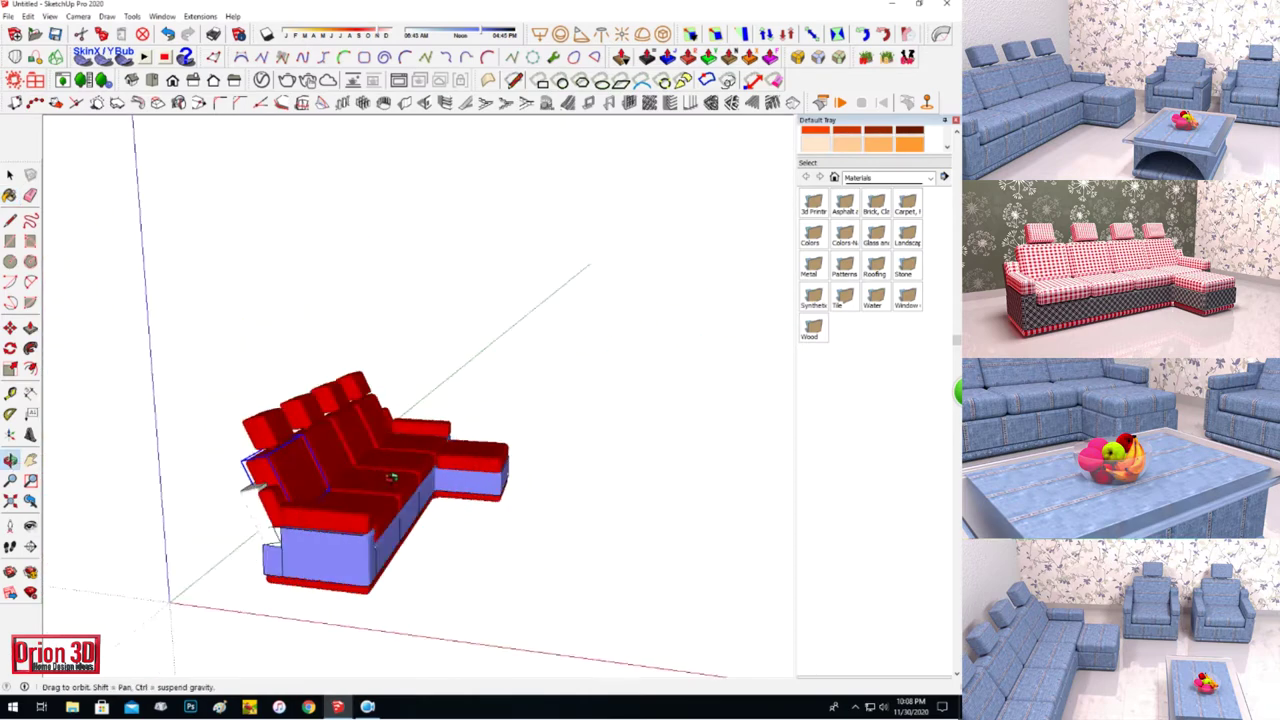
scroll(358, 407, "up", 5)
middle_click_drag(306, 571, 688, 428)
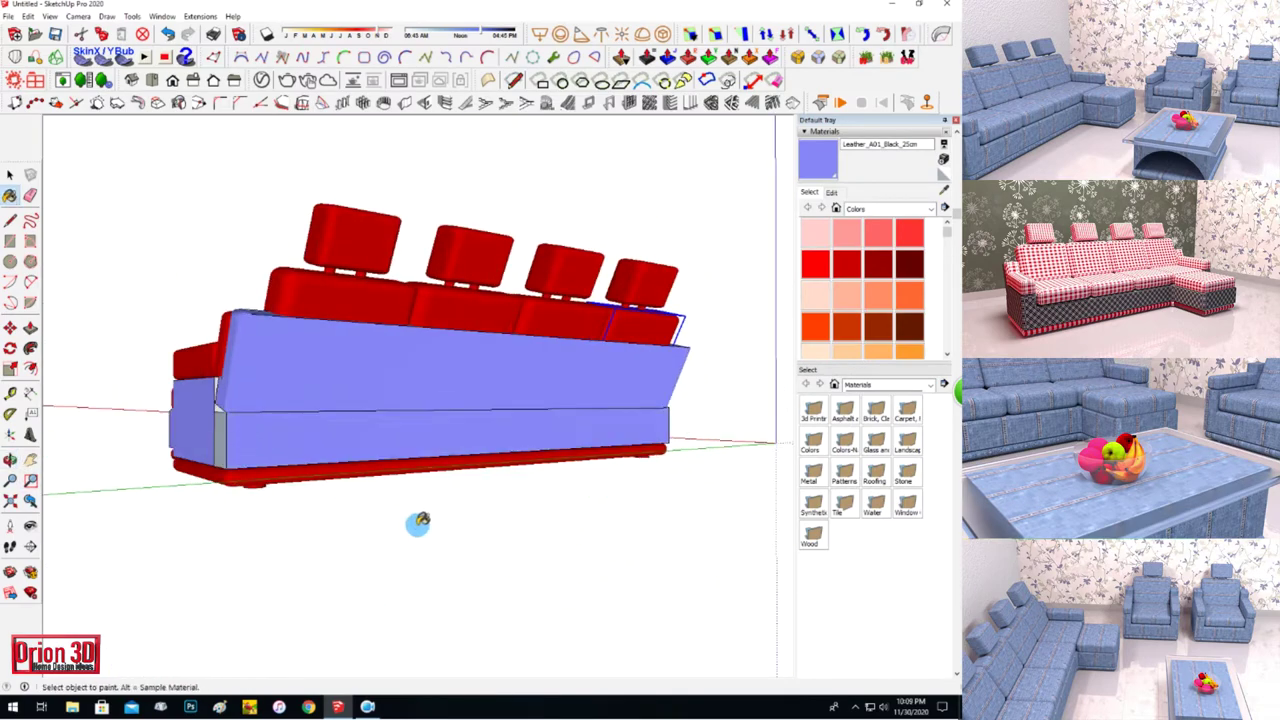
middle_click_drag(420, 523, 104, 338)
left_click(303, 503)
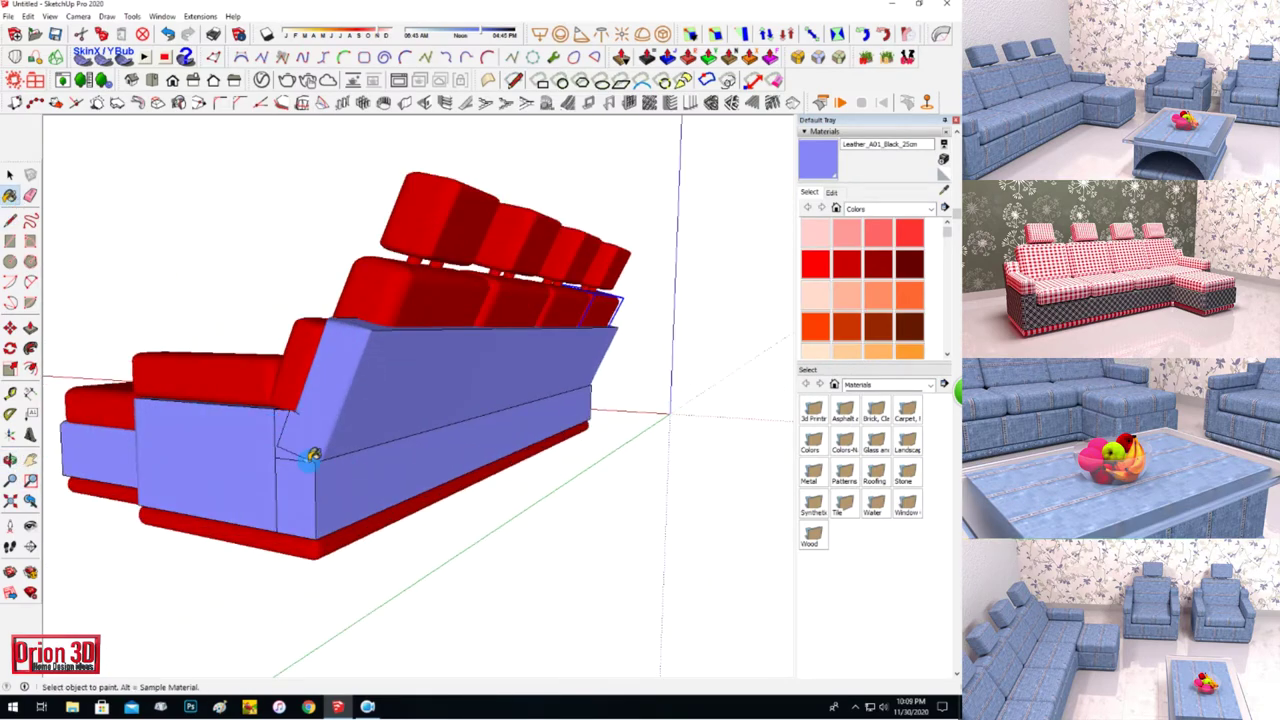
Make Leather_19 the current paint material and orbit back to the sofa's front.
scroll(311, 456, "up", 2)
scroll(443, 486, "up", 1)
scroll(480, 529, "down", 4)
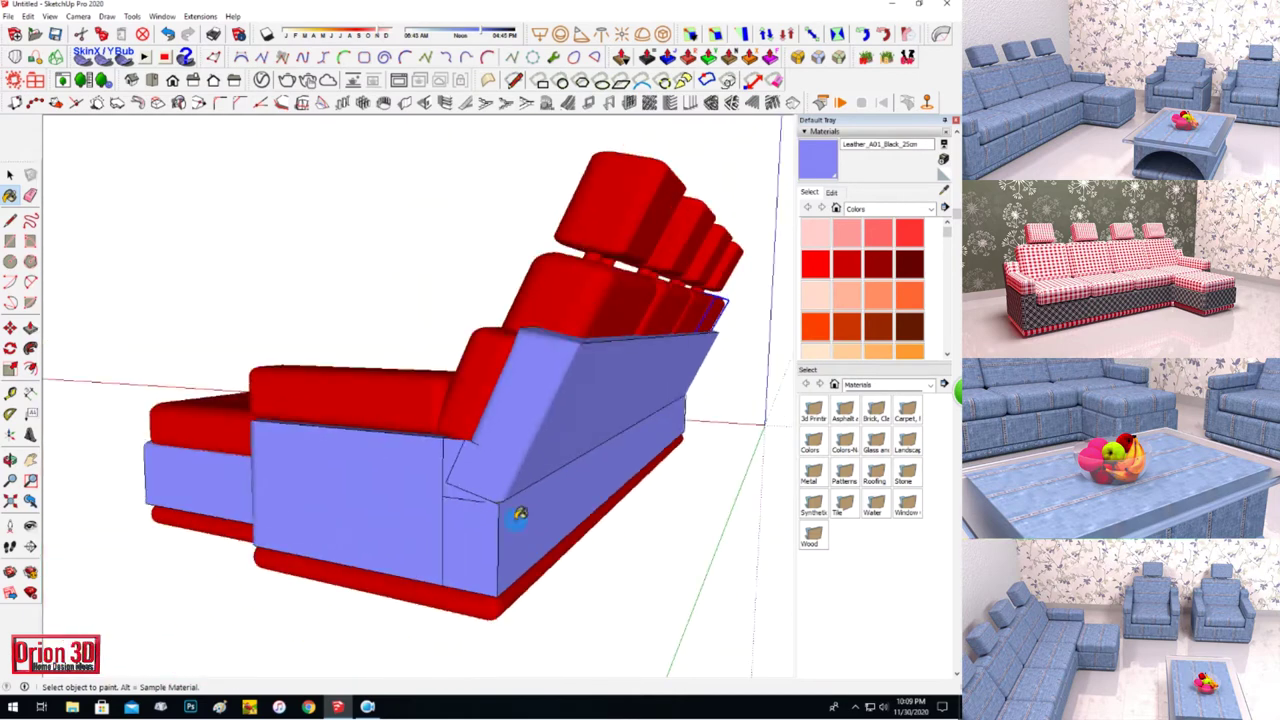
left_click(831, 192)
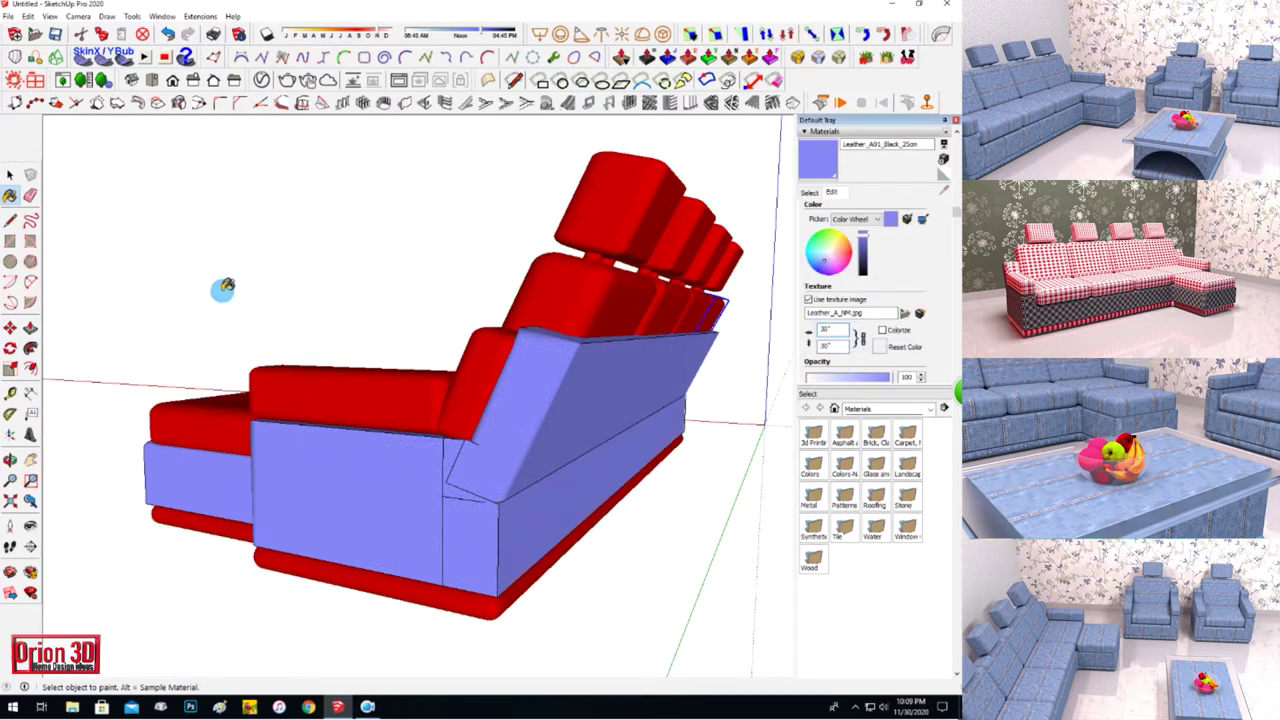
left_click(809, 192)
left_click(816, 258)
left_click(831, 192)
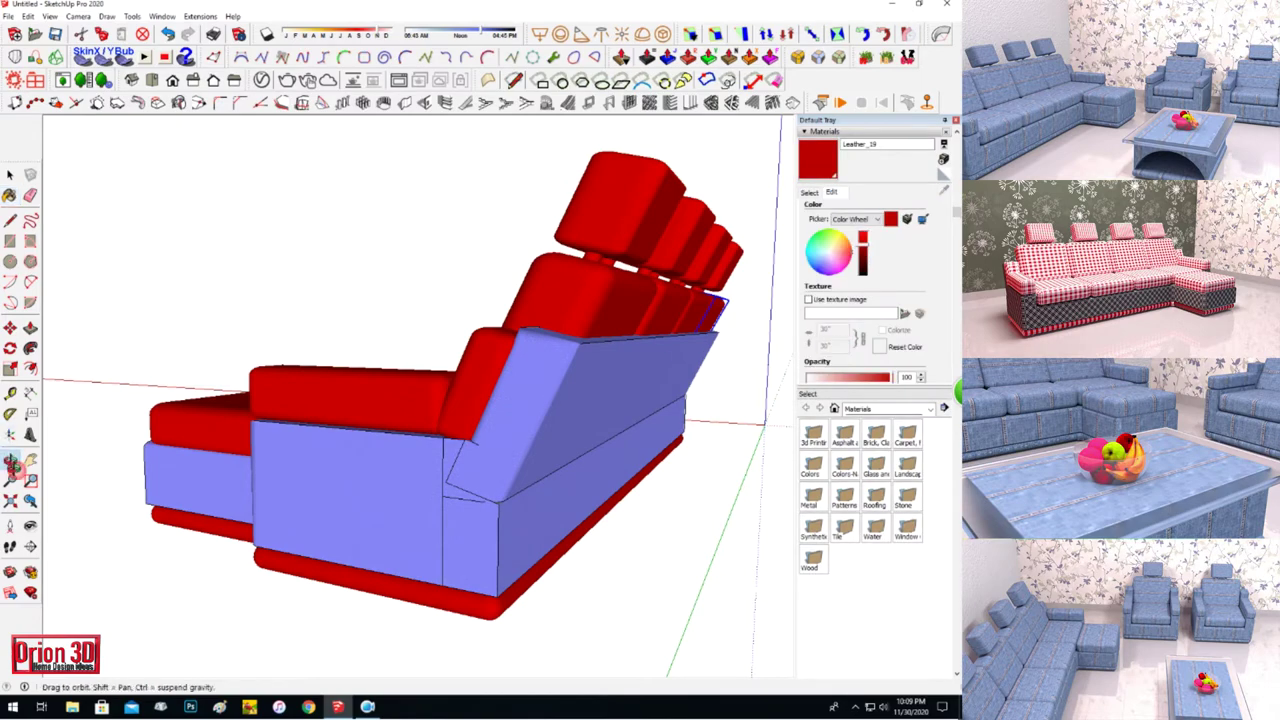
left_click(9, 460)
left_click_drag(350, 480, 586, 480)
key("space")
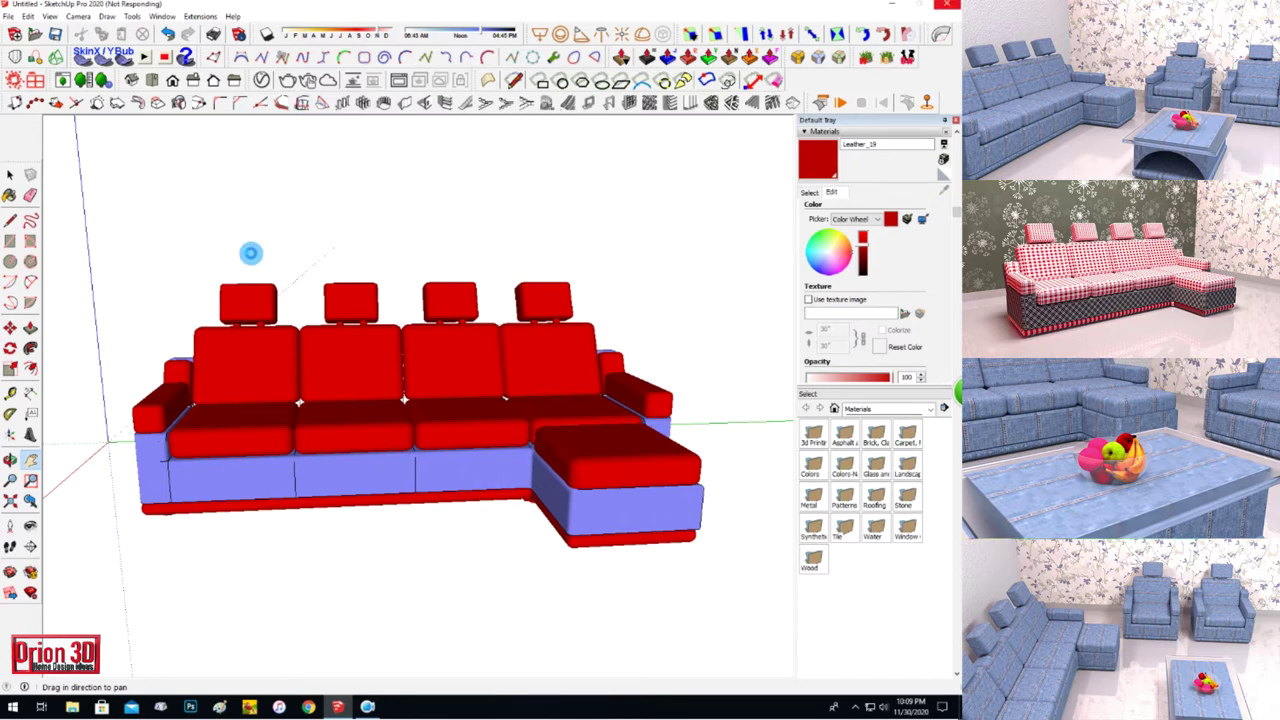
Run a V-Ray test render of the sofa, then close the render window.
left_click(287, 80)
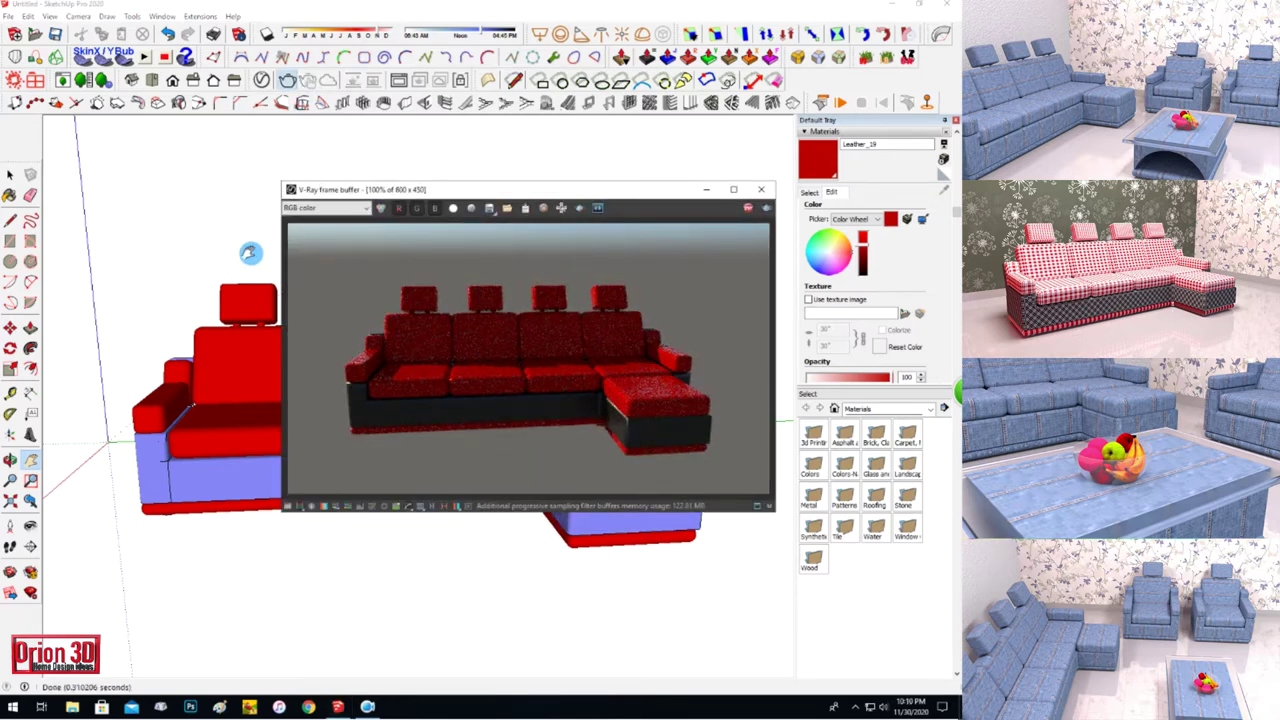
left_click(761, 189)
scroll(226, 283, "up", 2)
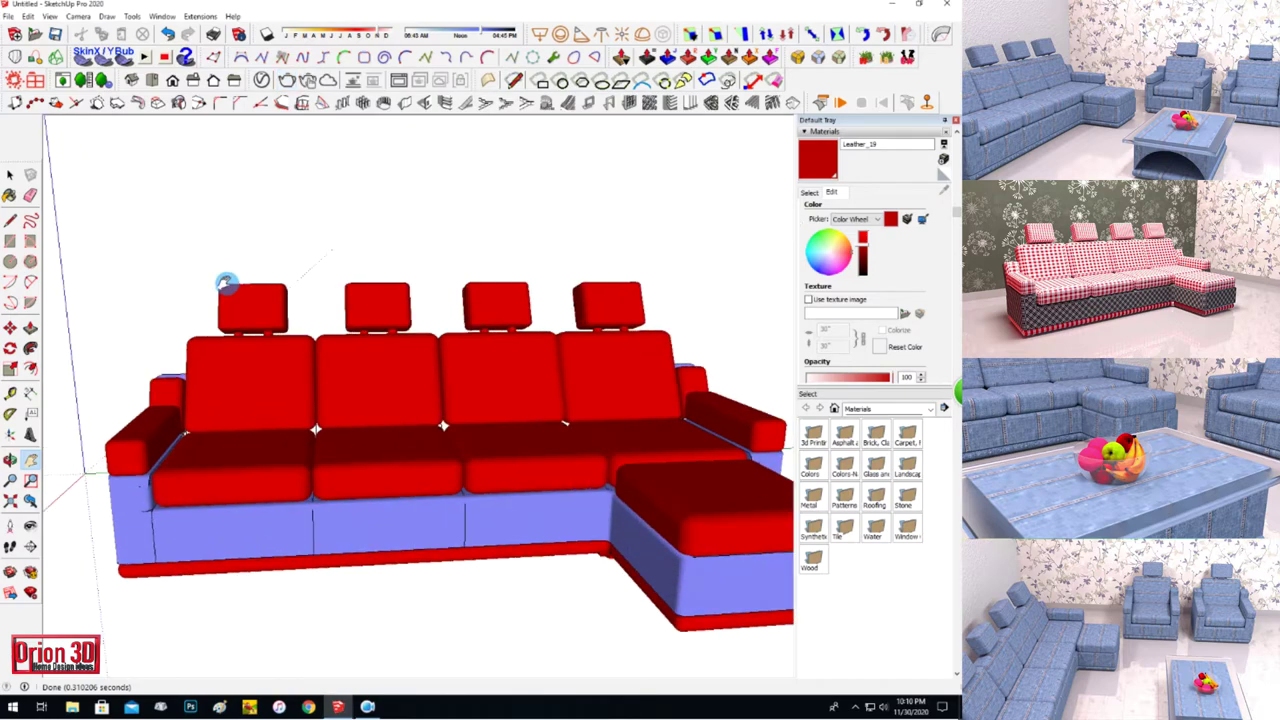
Paint all four headrests with the lavender Leather_A01_Black_25cm material.
left_click(809, 192)
left_click(252, 307)
left_click(377, 306)
left_click(496, 306)
left_click(608, 305)
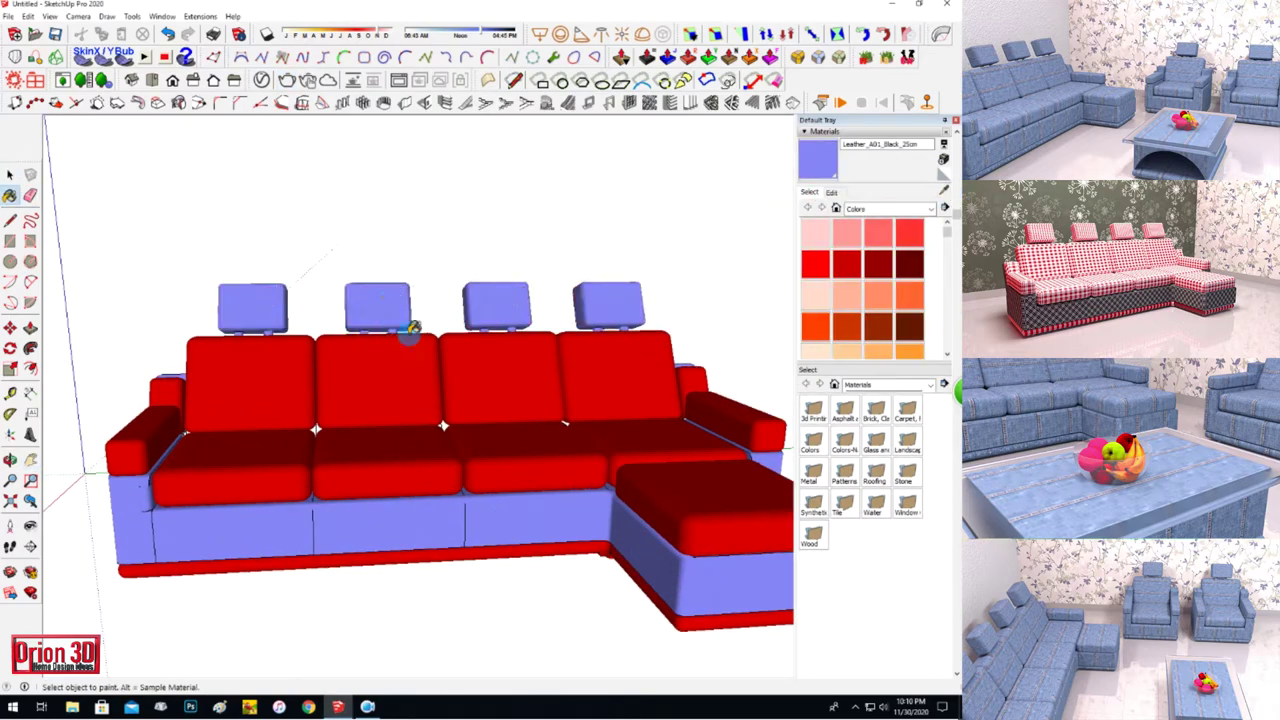
scroll(97, 378, "down", 1)
Render the sofa again in V-Ray and close the render window.
left_click(287, 80)
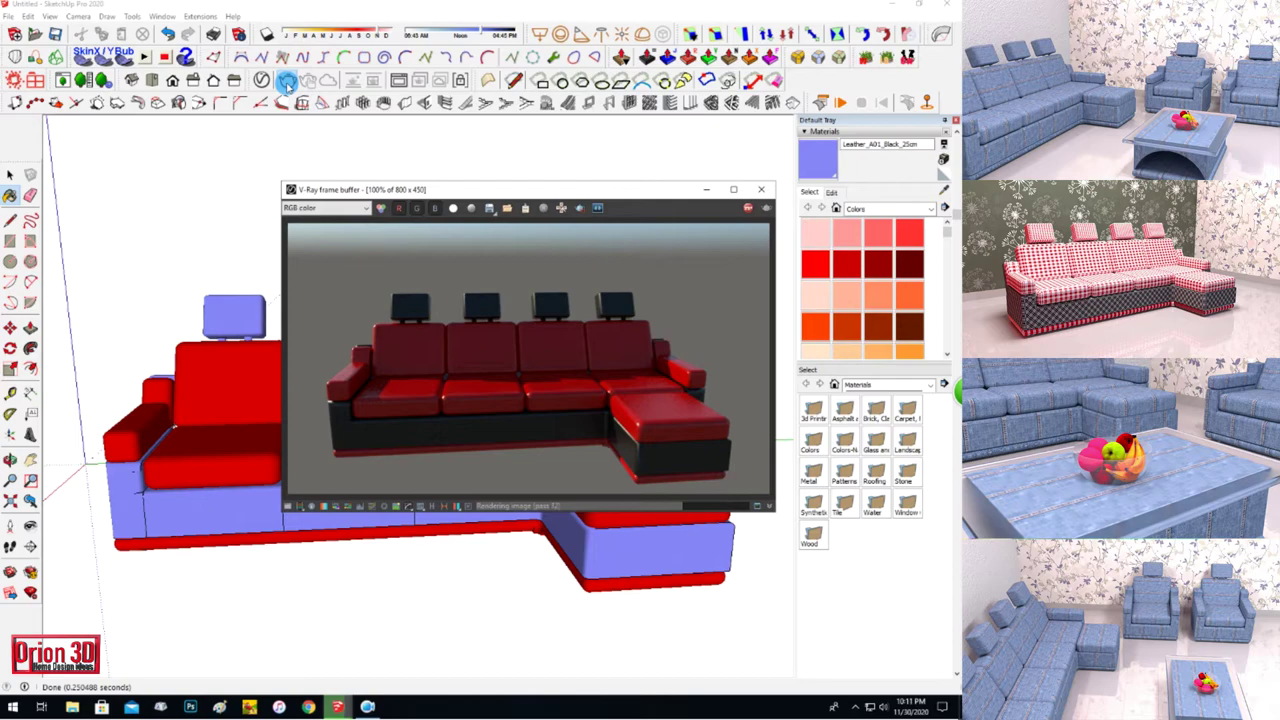
left_click_drag(607, 190, 545, 234)
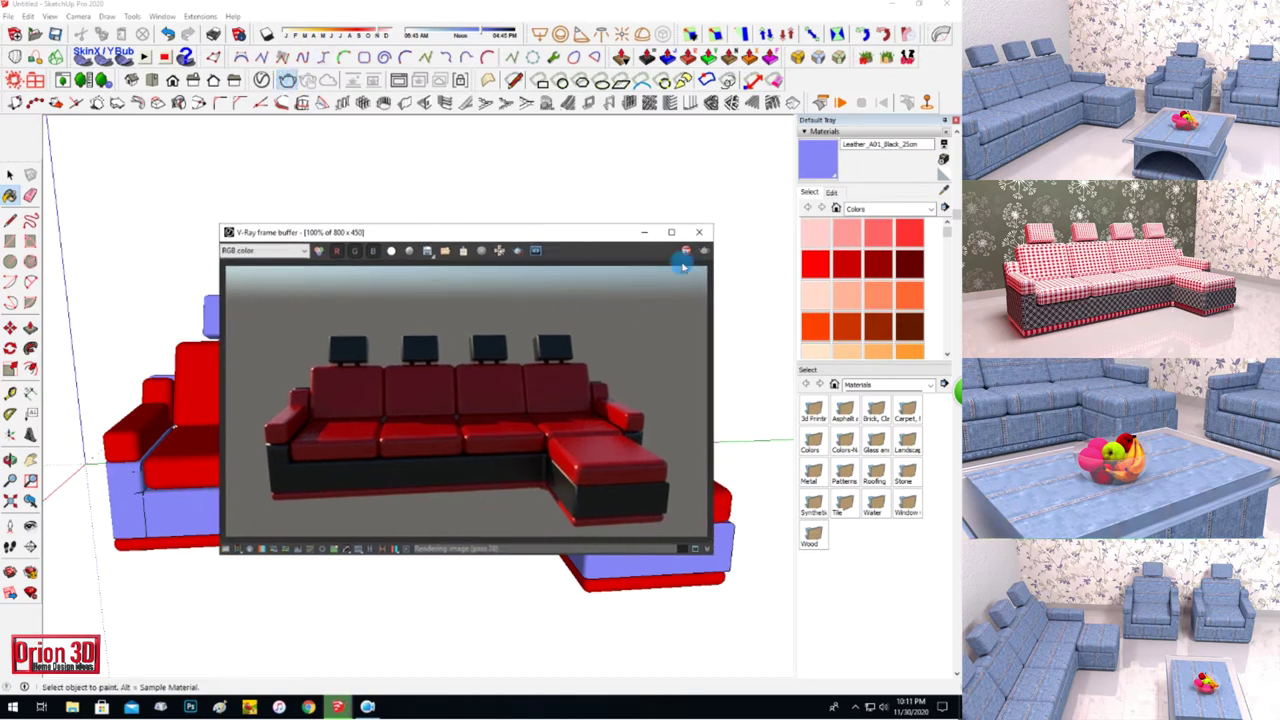
left_click(699, 235)
mouse_move(219, 338)
middle_mouse_down()
mouse_move(386, 443)
mouse_move(523, 408)
middle_mouse_up()
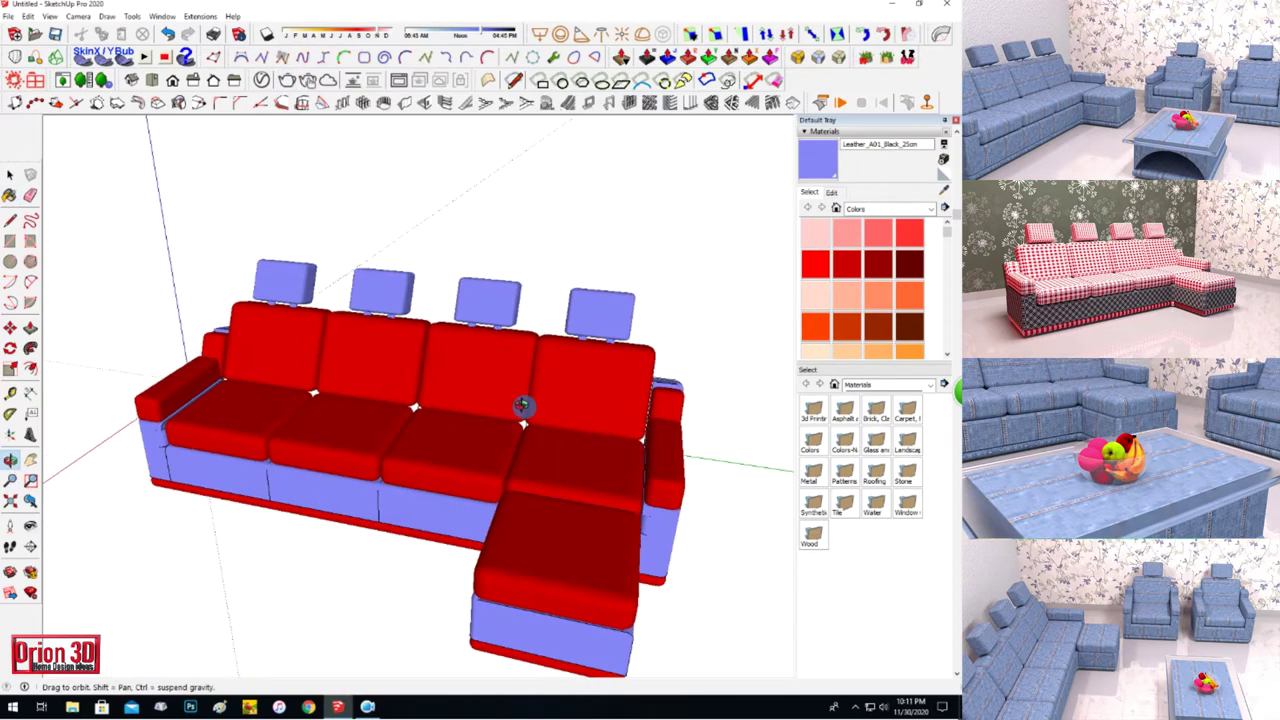
Undo the accidental lavender paint on the right back cushion.
scroll(298, 436, "up", 3)
left_click(550, 427)
key("ctrl+z")
scroll(529, 429, "down", 1)
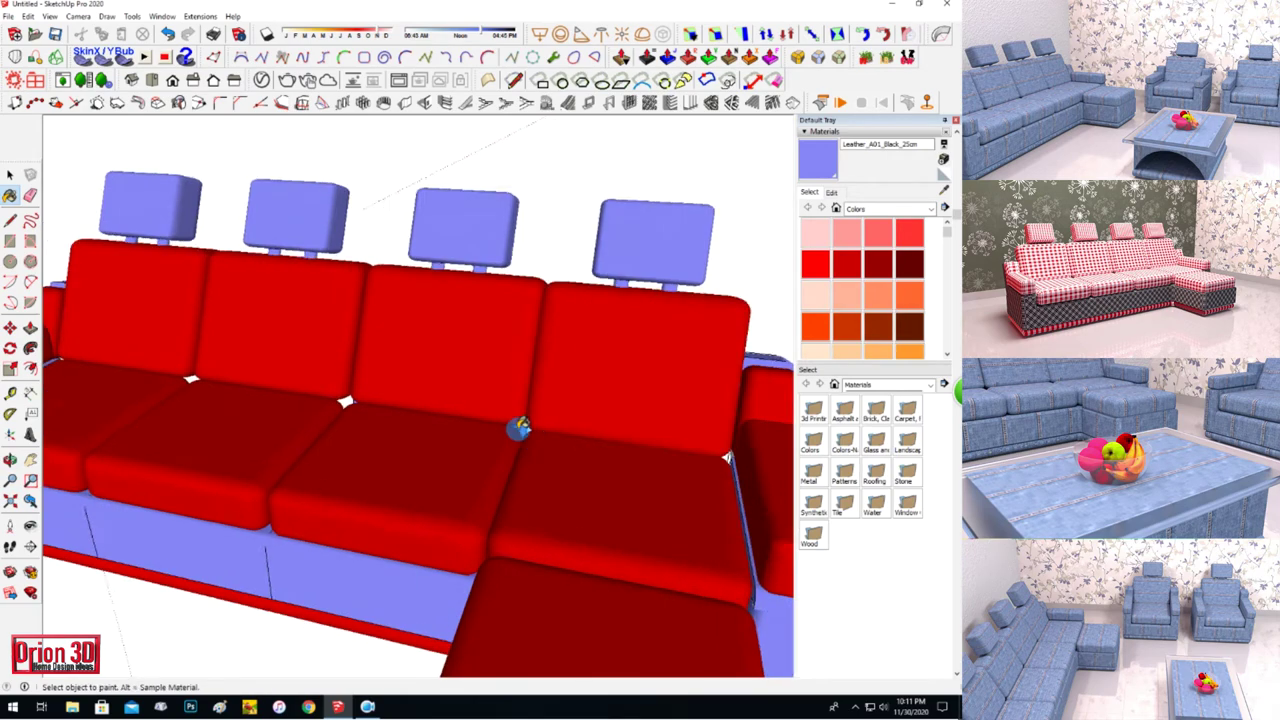
scroll(529, 429, "up", 4)
scroll(520, 429, "down", 4)
scroll(311, 412, "up", 3)
scroll(343, 429, "down", 3)
scroll(629, 443, "up", 2)
scroll(322, 393, "up", 3)
scroll(166, 380, "down", 3)
scroll(143, 429, "down", 2)
scroll(160, 422, "down", 1)
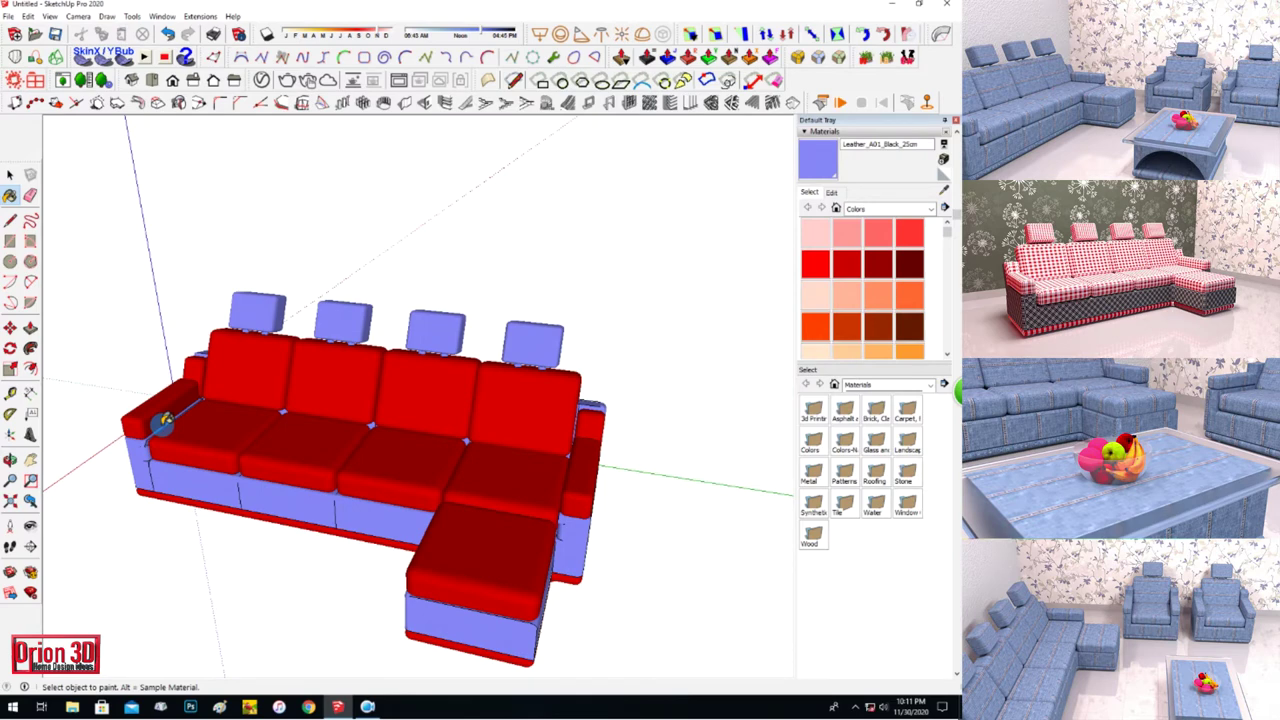
scroll(130, 470, "down", 1)
Render a low front view, then add a darker red leather to the scene from the Asset Editor.
mouse_move(103, 514)
middle_mouse_down()
mouse_move(583, 348)
mouse_move(335, 413)
middle_mouse_up()
left_click(285, 80)
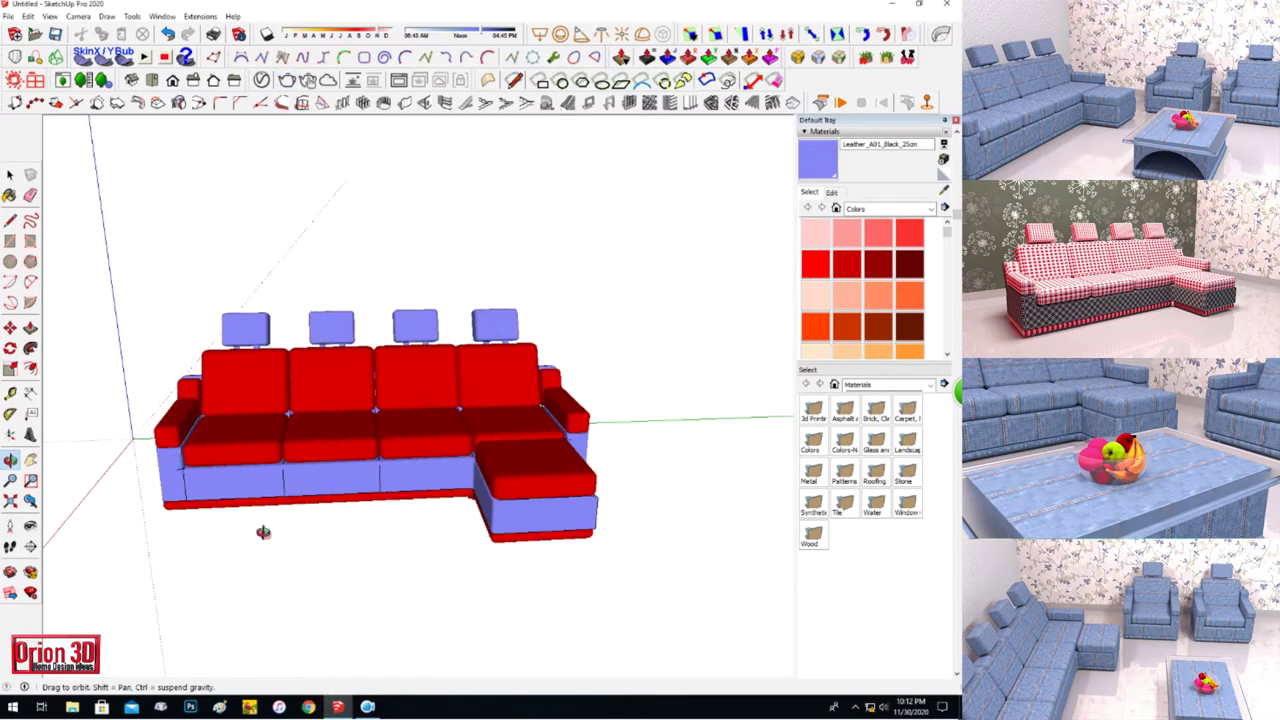
scroll(432, 434, "down", 3)
scroll(432, 434, "down", 3)
scroll(432, 434, "down", 3)
scroll(420, 420, "down", 3)
right_click(393, 385)
left_click(415, 389)
left_click(689, 236)
Paint the back cushions, seat cushions, armrests and chaise with the dark red Leather_J01_Red_12cm.
left_click(245, 385)
left_click(230, 460)
left_click(345, 390)
left_click(350, 460)
left_click(451, 428)
left_click(565, 445)
left_click(610, 500)
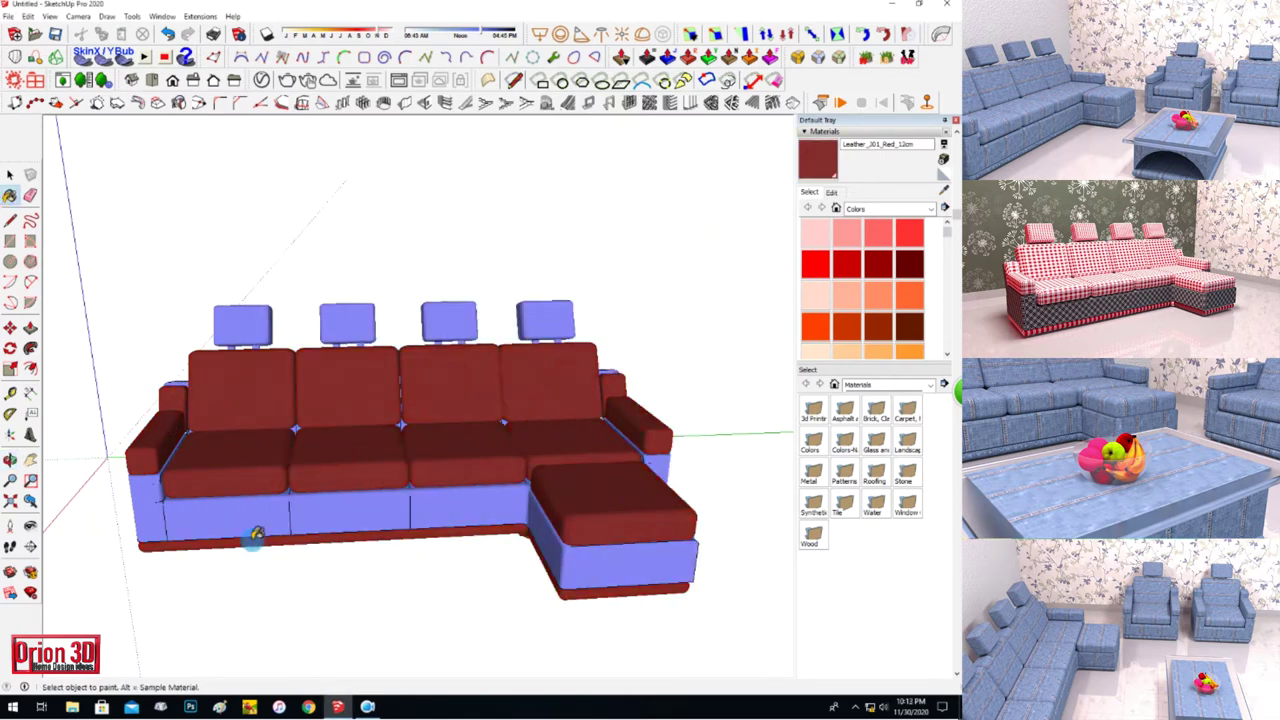
Render the dark red sofa in V-Ray and raise Exposure in Colour Corrections to brighten it.
left_click(190, 82)
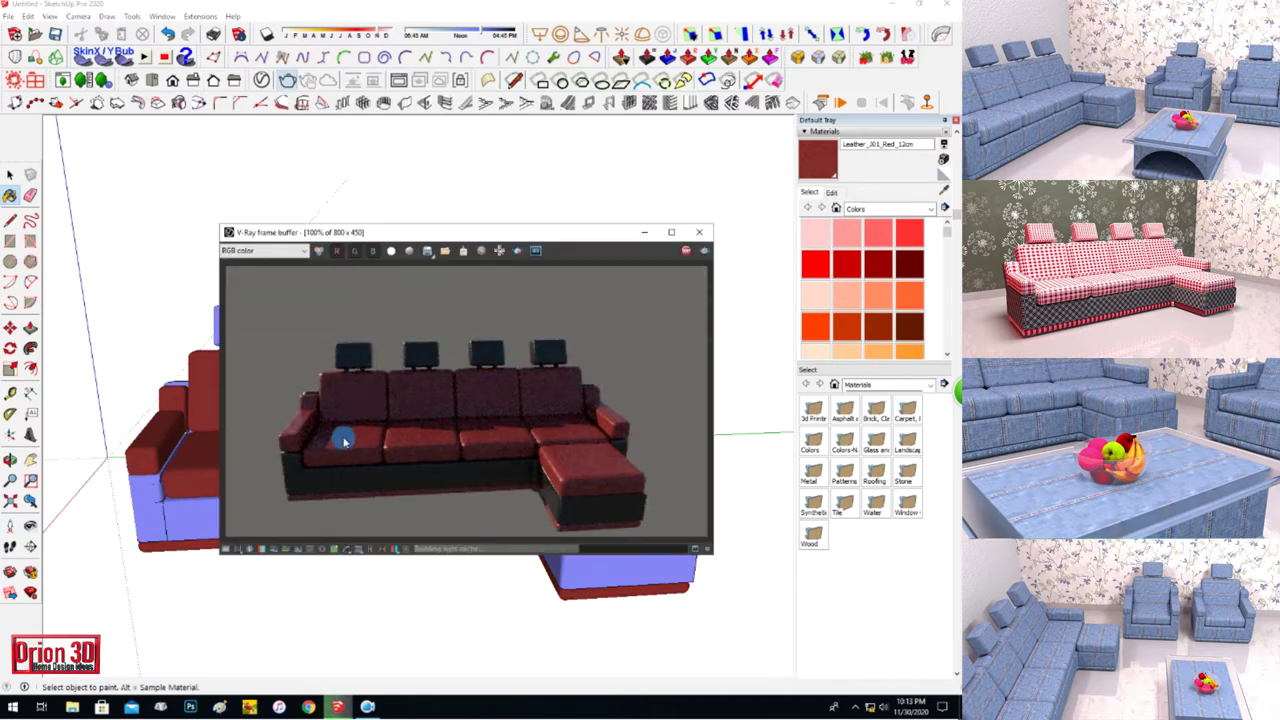
left_click(223, 548)
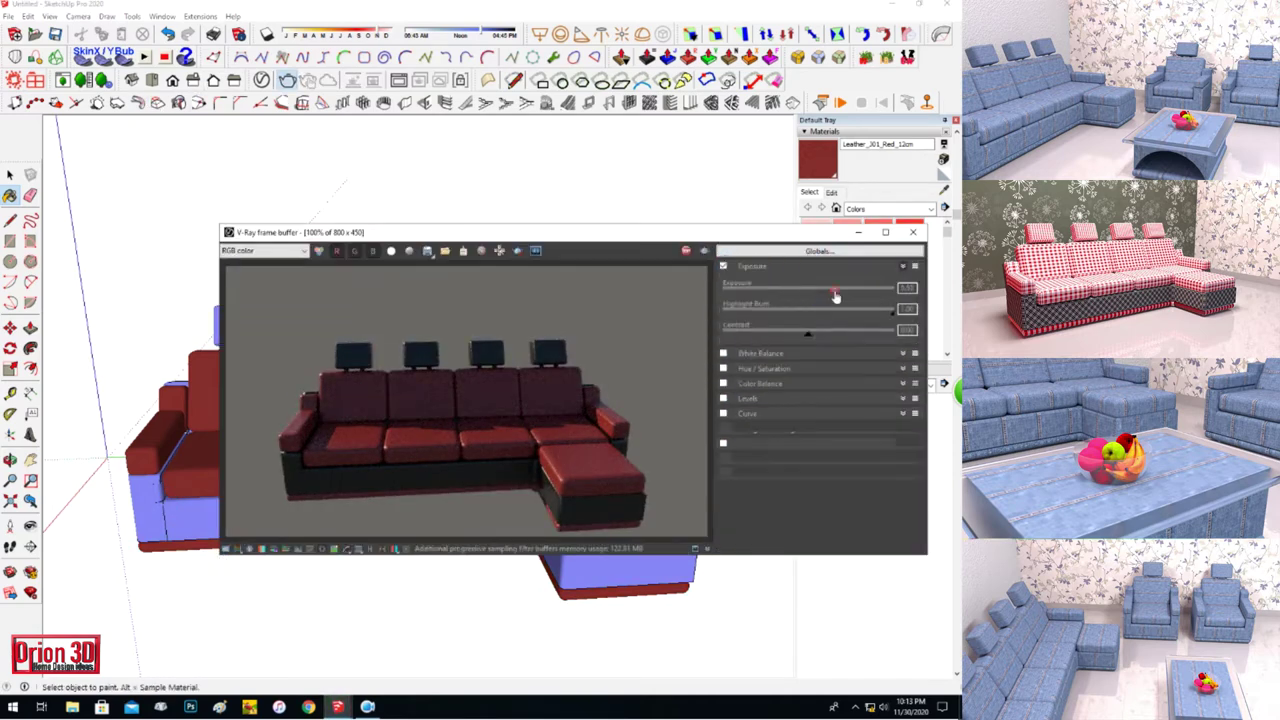
left_click_drag(835, 296, 846, 293)
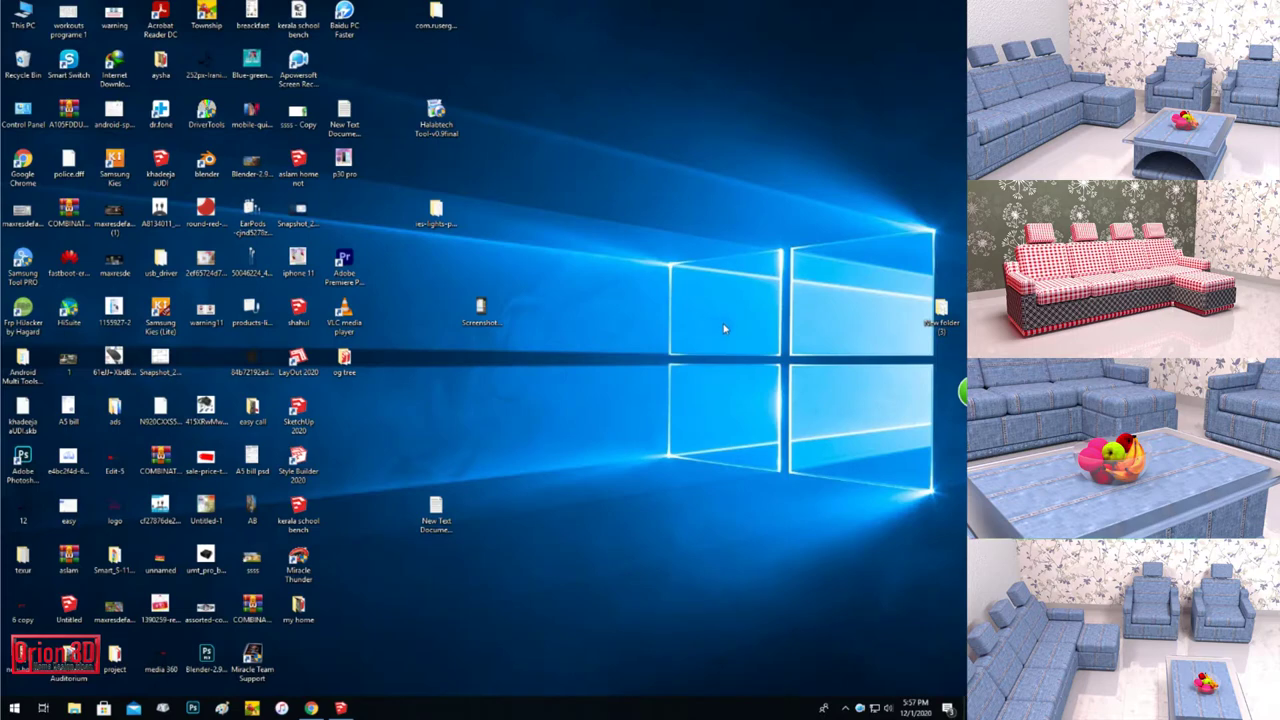
Select the blue denim sofa in the room and move a copy of it outside.
left_click(340, 708)
scroll(181, 453, "down", 5)
left_click_drag(181, 453, 129, 393)
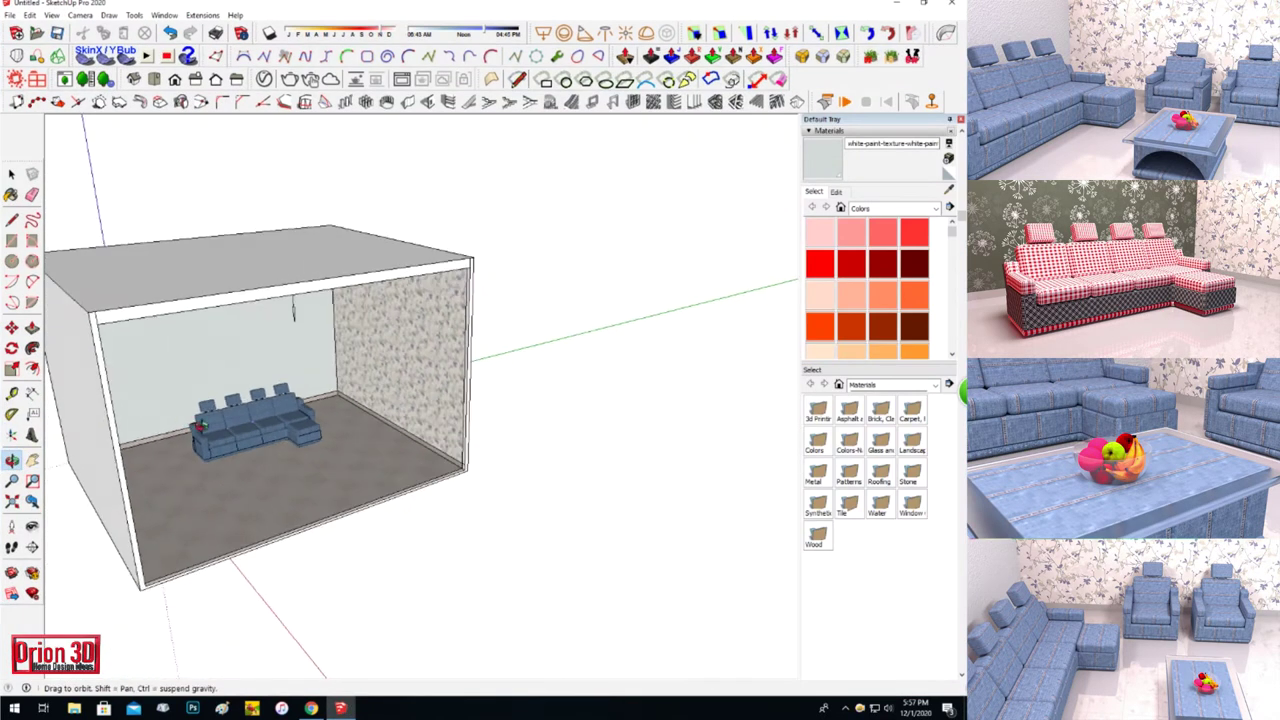
key("space")
left_click(185, 430)
left_click(11, 327)
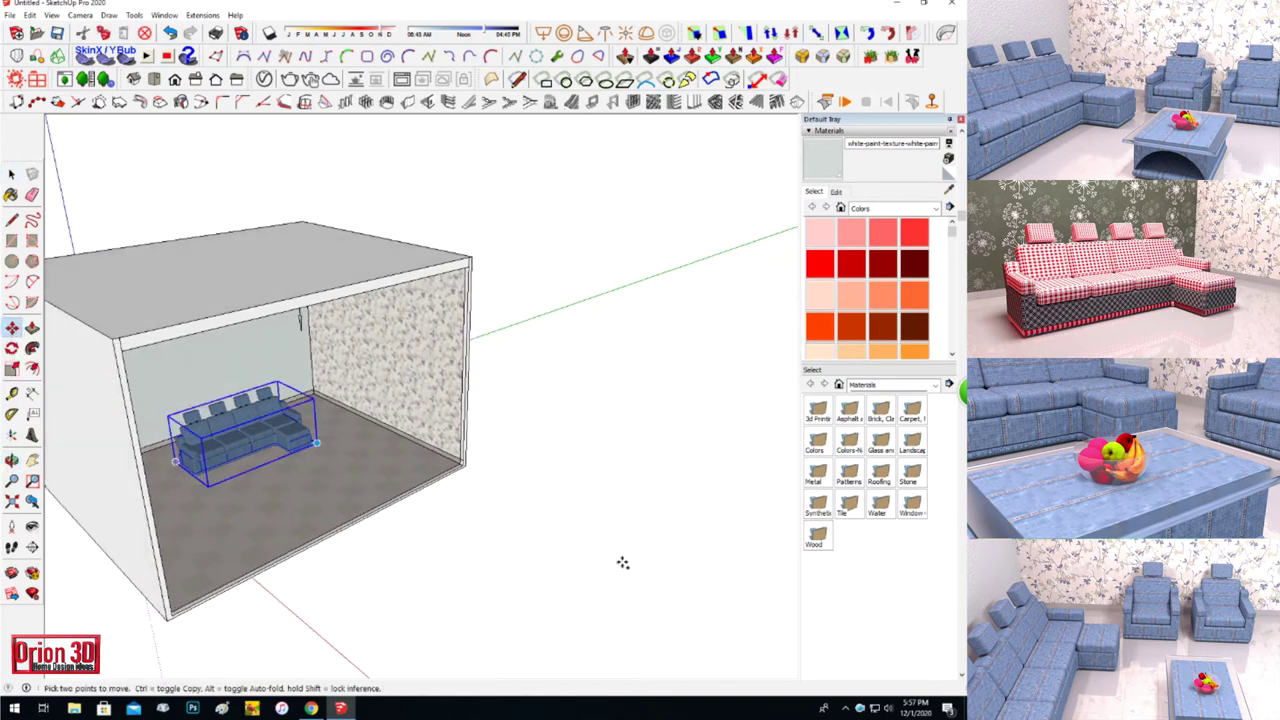
left_click(423, 591)
Take tape measurements around the sofa copy from several viewing angles.
middle_click_drag(423, 591, 422, 538)
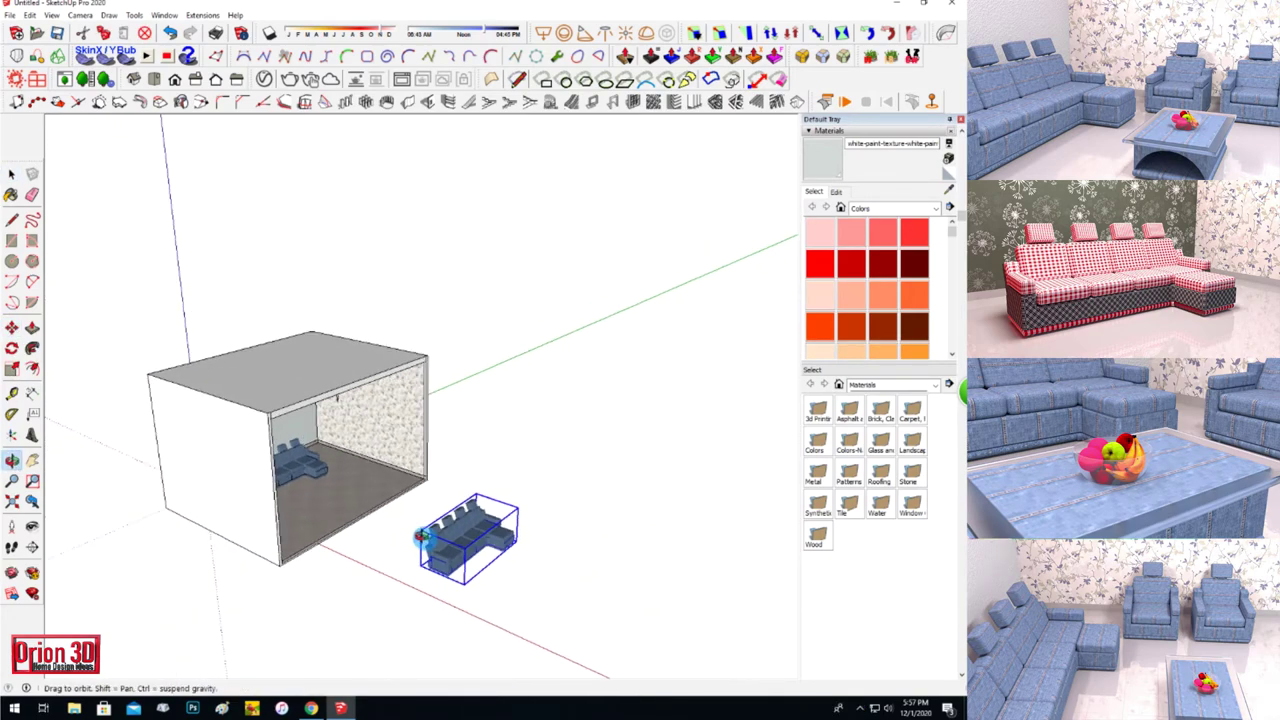
scroll(487, 543, "up", 4)
middle_click_drag(514, 549, 449, 583)
scroll(282, 545, "up", 3)
key("t")
left_click(143, 549)
left_click(363, 500)
middle_click_drag(363, 500, 553, 480)
left_click(151, 556)
left_click(413, 458)
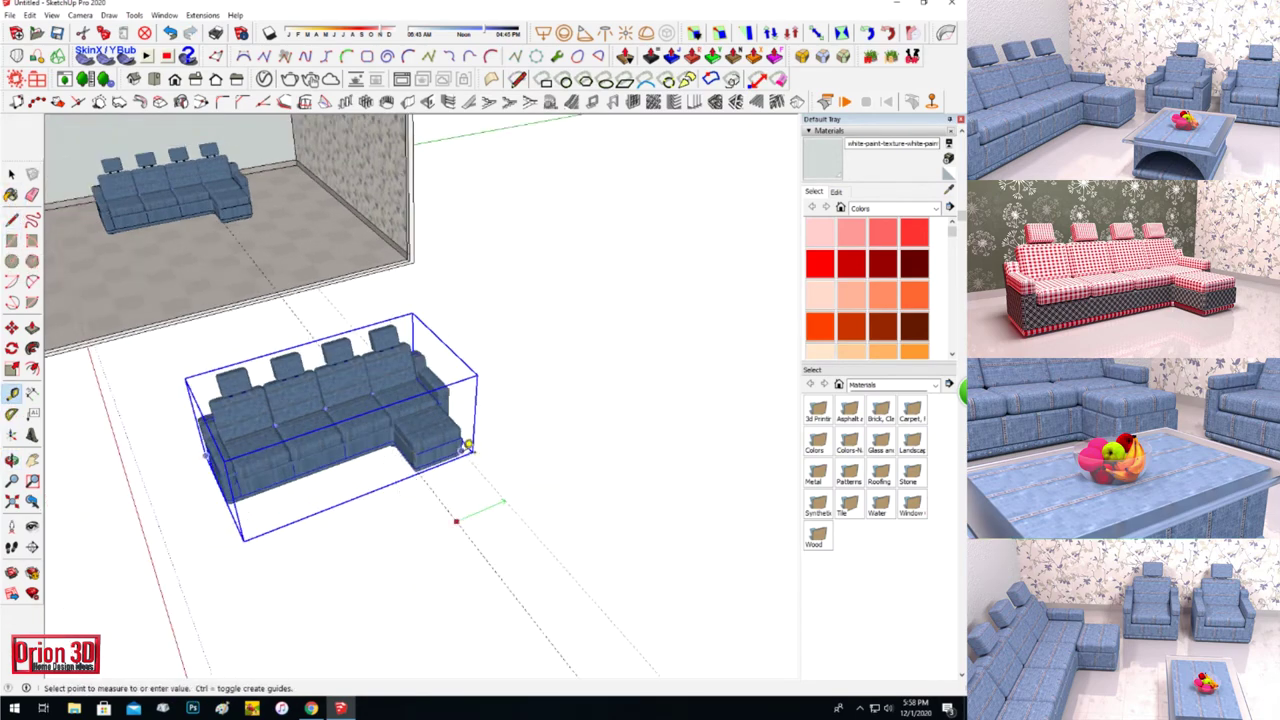
scroll(467, 444, "up", 3)
scroll(460, 448, "up", 2)
left_click(450, 455)
middle_click_drag(450, 455, 333, 432)
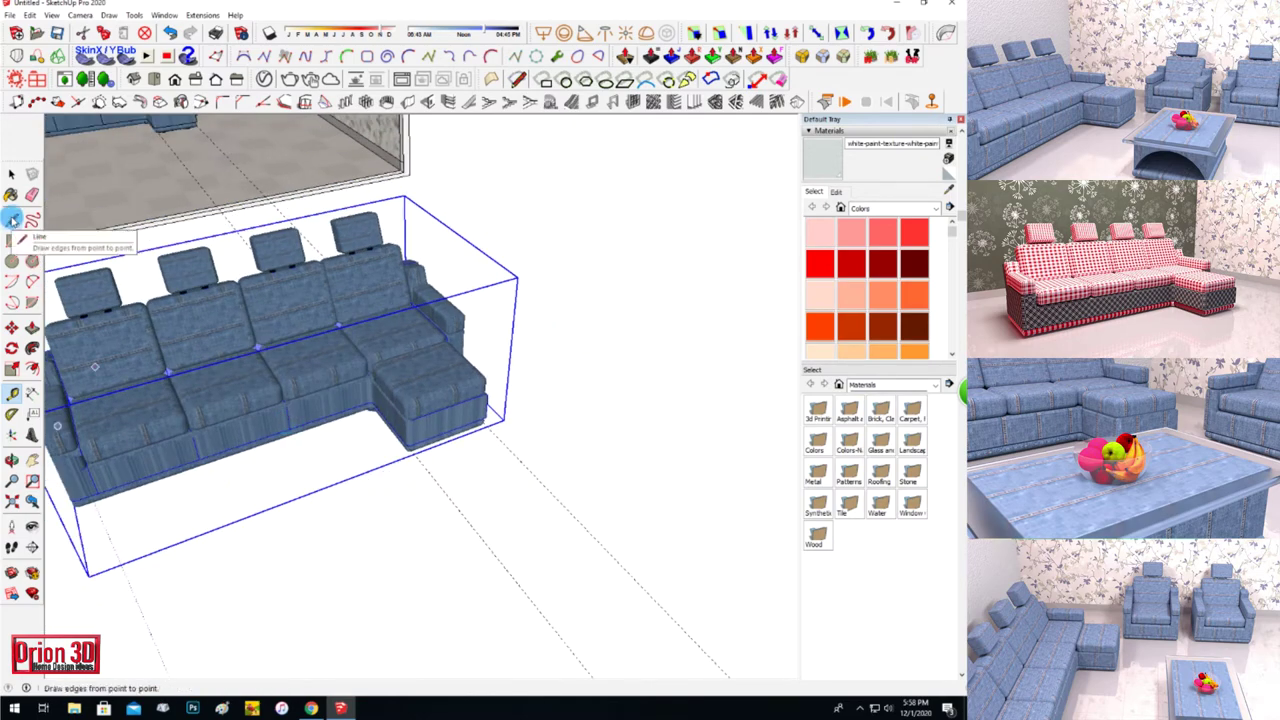
Open the sofa copy group and pull a seat cushion out in front of the sofa.
left_click(12, 174)
double_click(214, 400)
double_click(206, 400)
left_click(700, 277)
key("m")
left_click_drag(277, 400, 545, 530)
middle_click_drag(545, 530, 229, 523)
Add Tape Measure guide lines on the floor along the cushion's edges, viewed from above.
key("space")
left_click(614, 591)
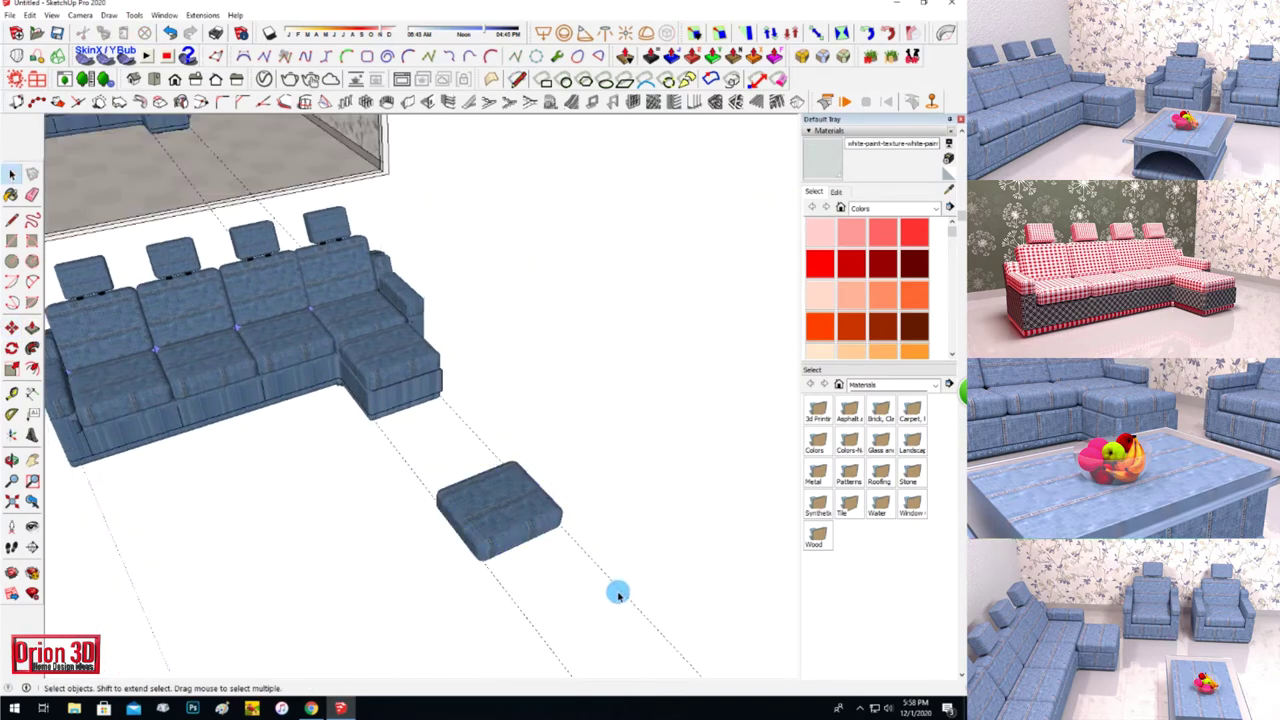
scroll(614, 591, "up", 5)
key("t")
scroll(183, 534, "down", 3)
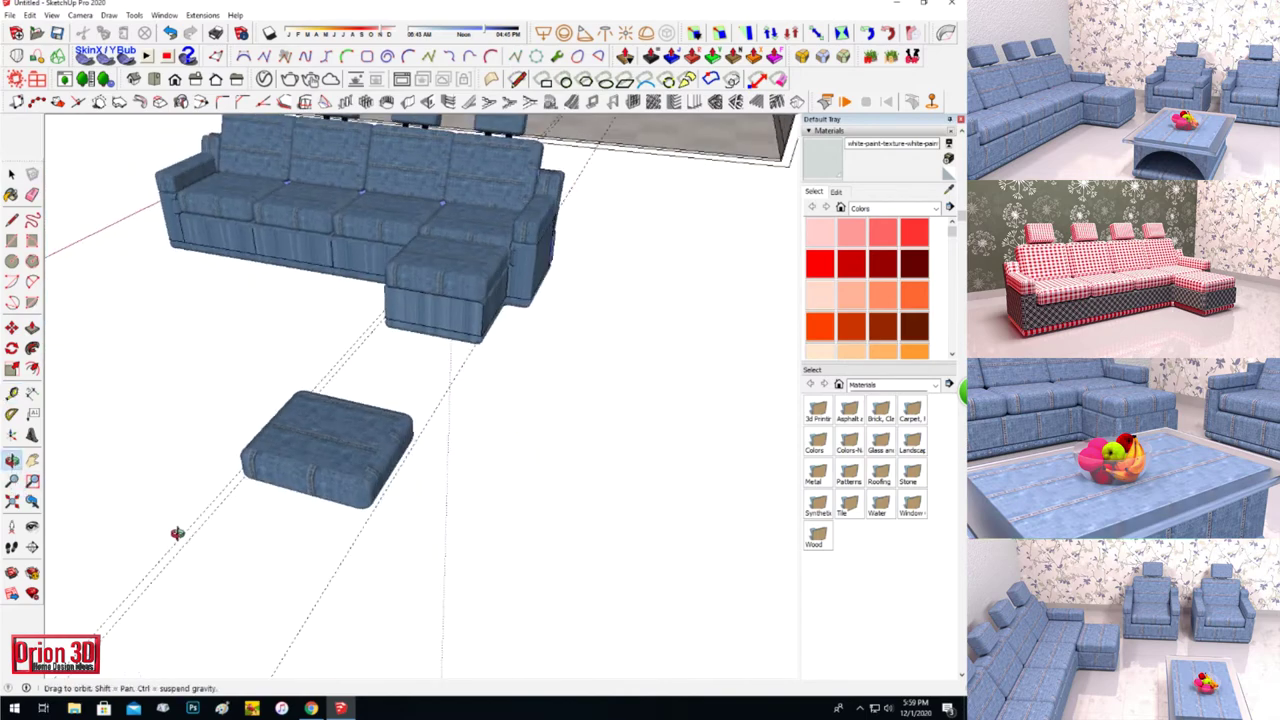
scroll(183, 534, "up", 3)
key("m")
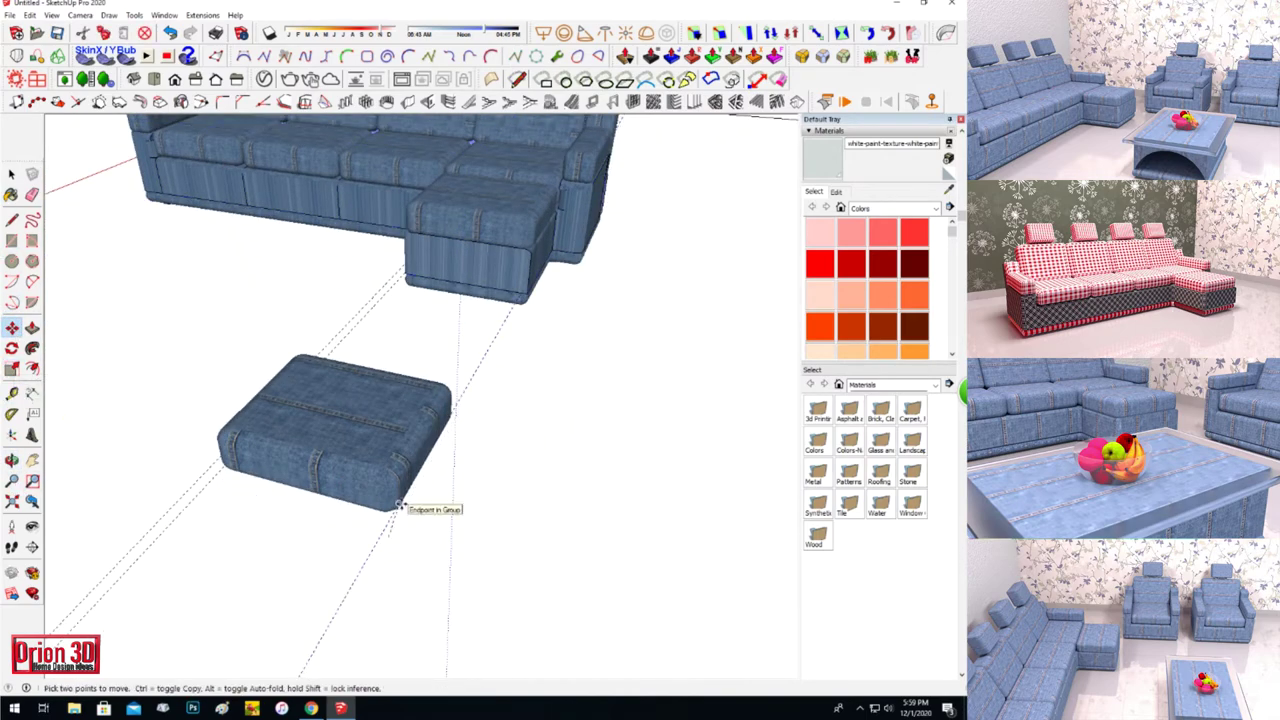
scroll(526, 523, "down", 3)
key("t")
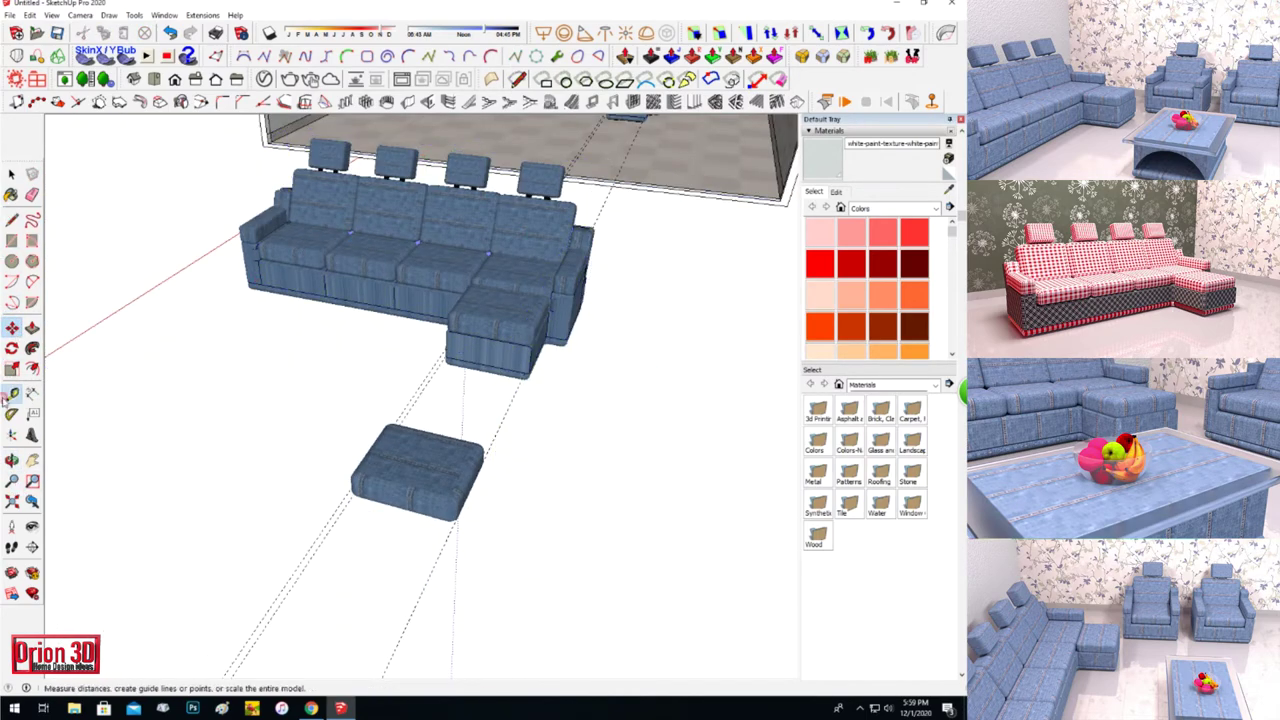
double_click(415, 512)
key("o")
left_click_drag(421, 494, 254, 410)
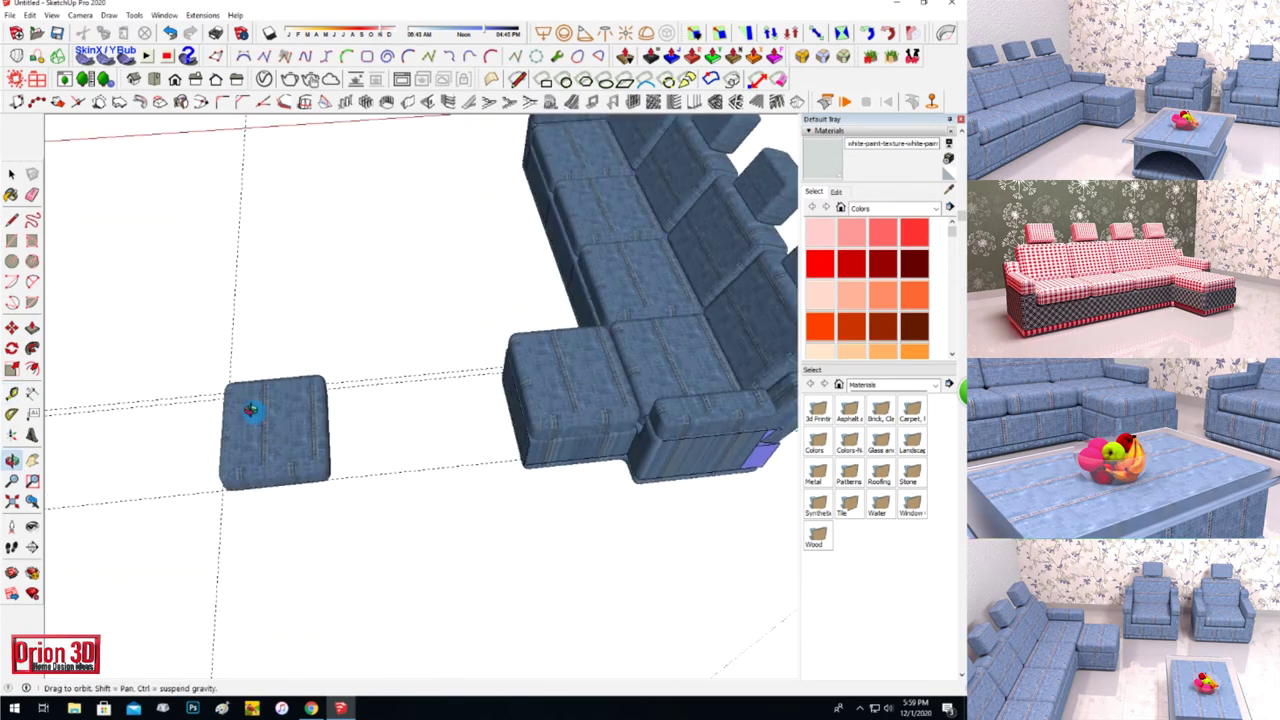
left_click(11, 393)
left_click(220, 517)
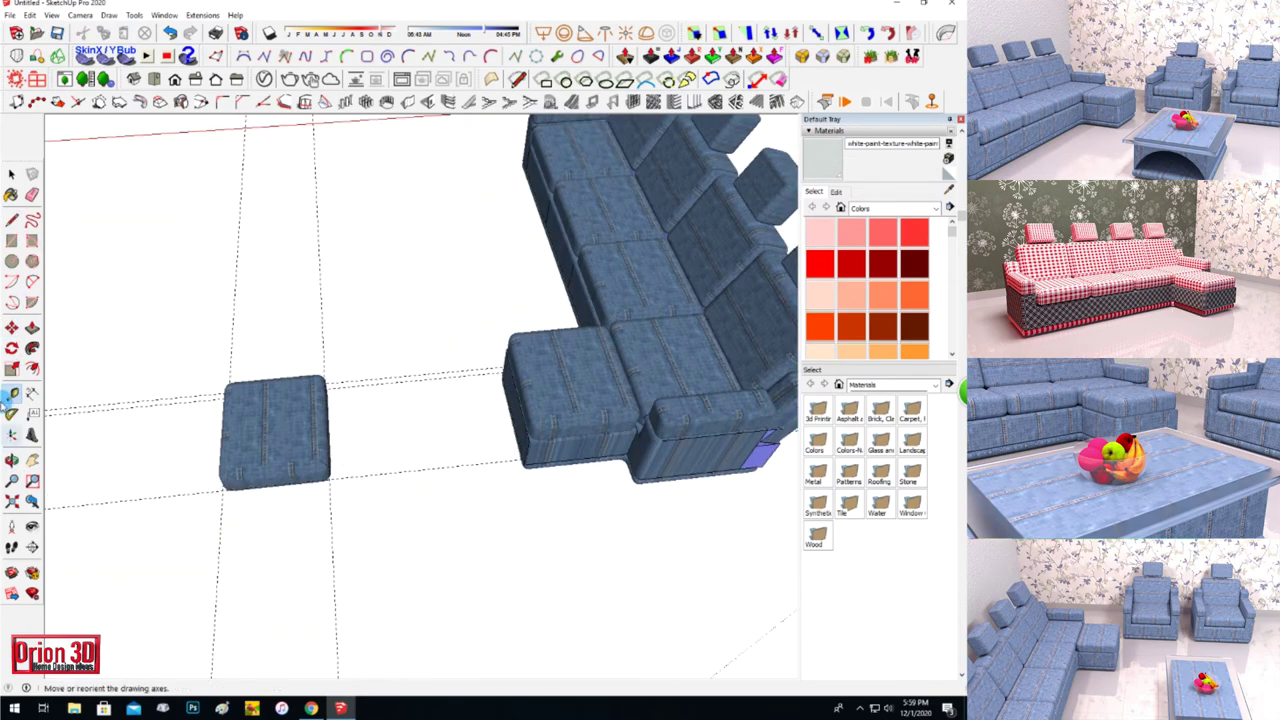
Erase the square cushion, leaving its guide lines on the floor.
key("space")
left_click(297, 449)
right_click(297, 449)
left_click(400, 157)
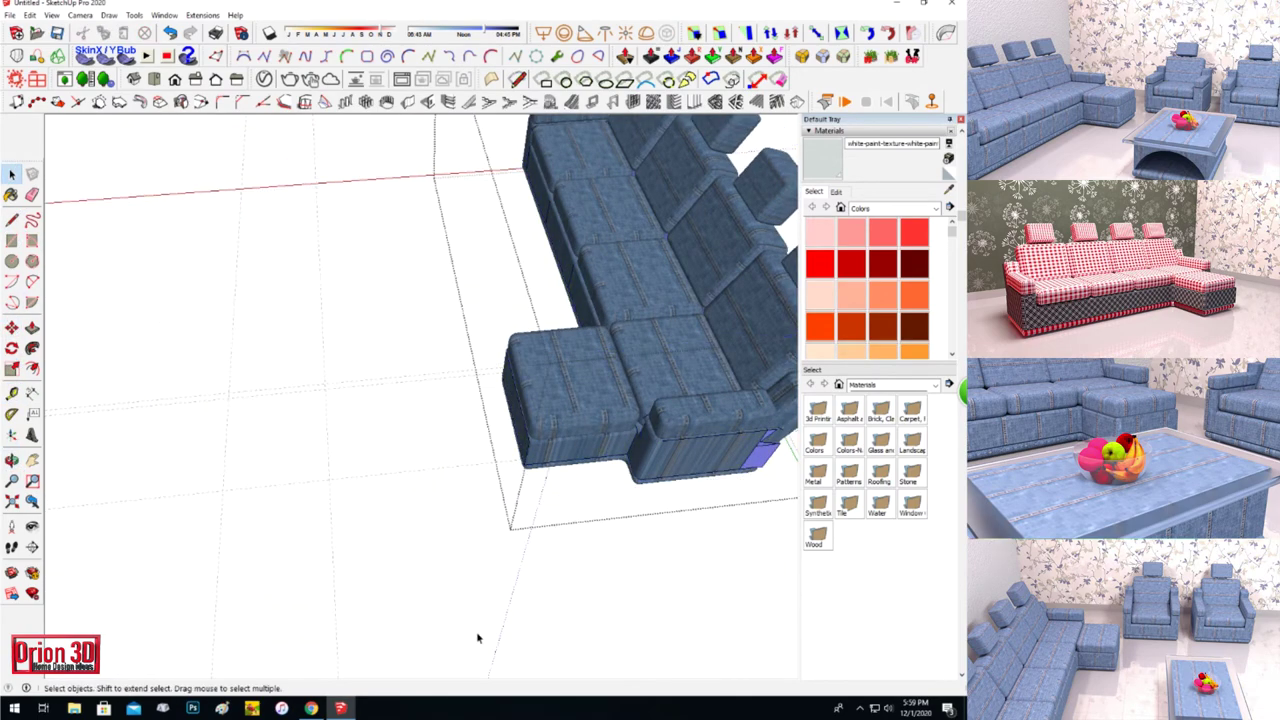
Draw a rectangle on the floor between the guide line intersections in front of the chaise.
key("o")
left_click_drag(157, 480, 710, 418)
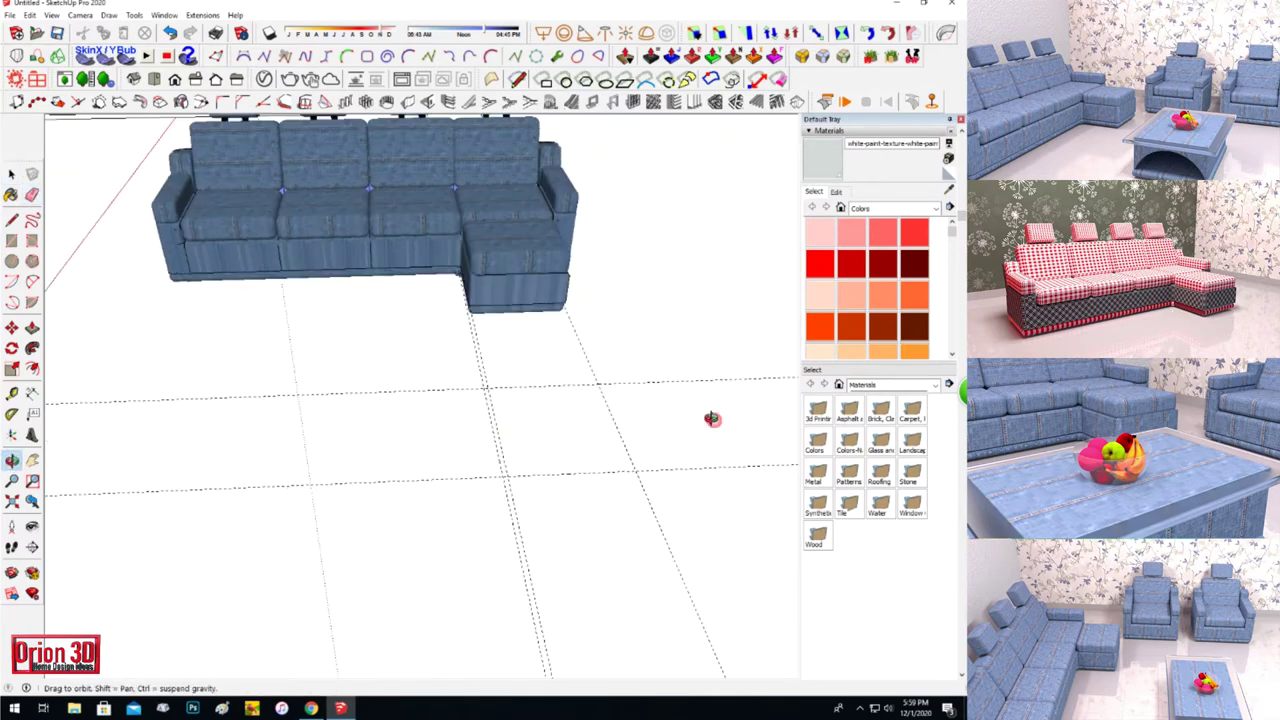
scroll(710, 418, "up", 3)
key("r")
left_click(578, 420)
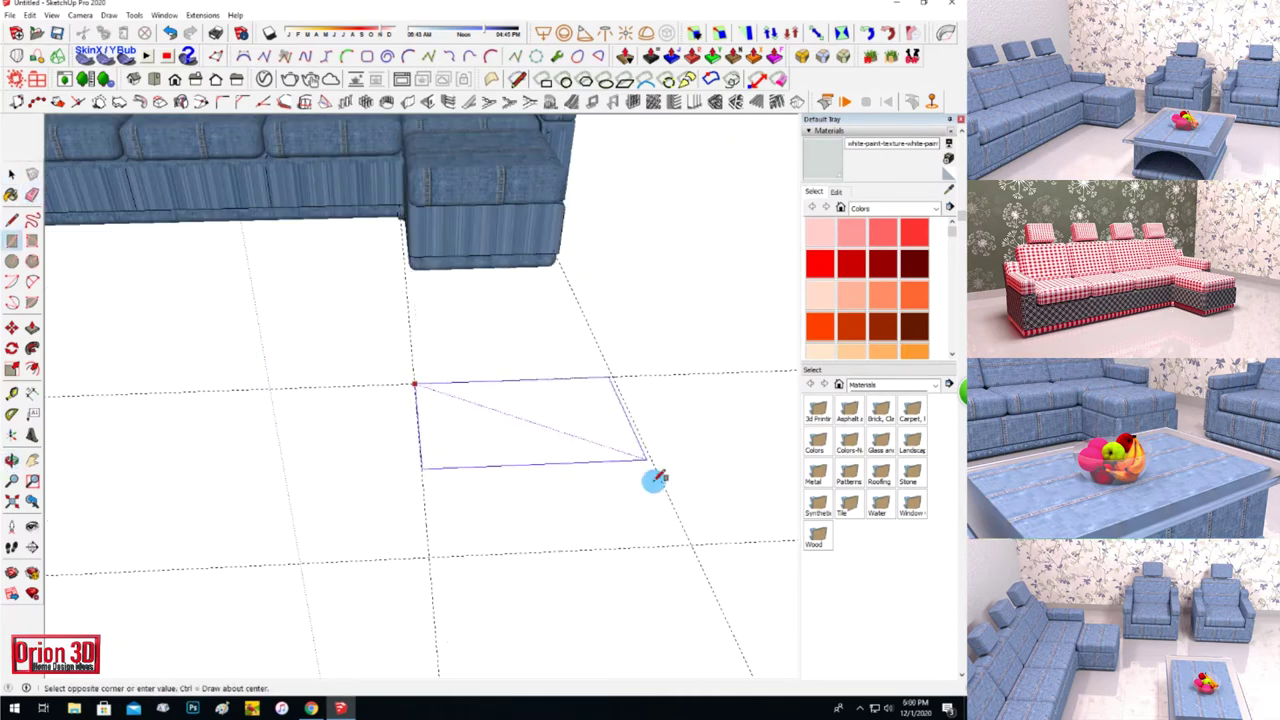
left_click(426, 555)
left_click(415, 385)
left_click(10, 238)
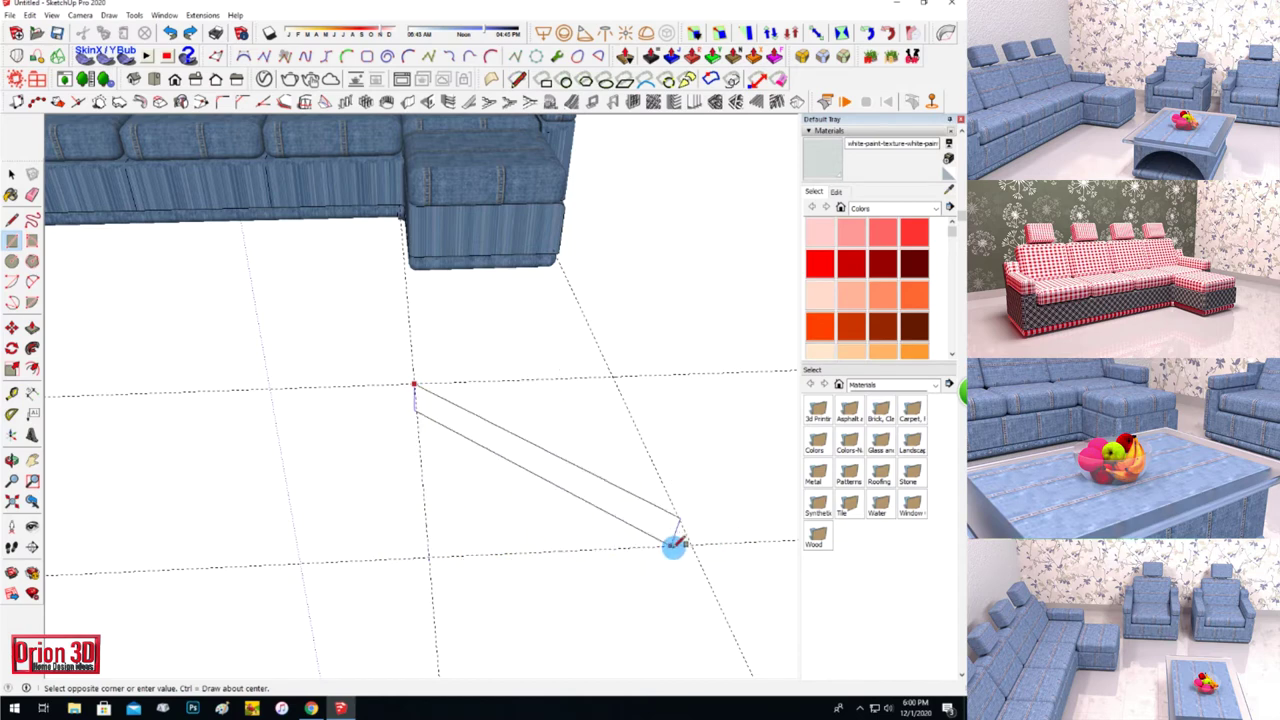
left_click(727, 559)
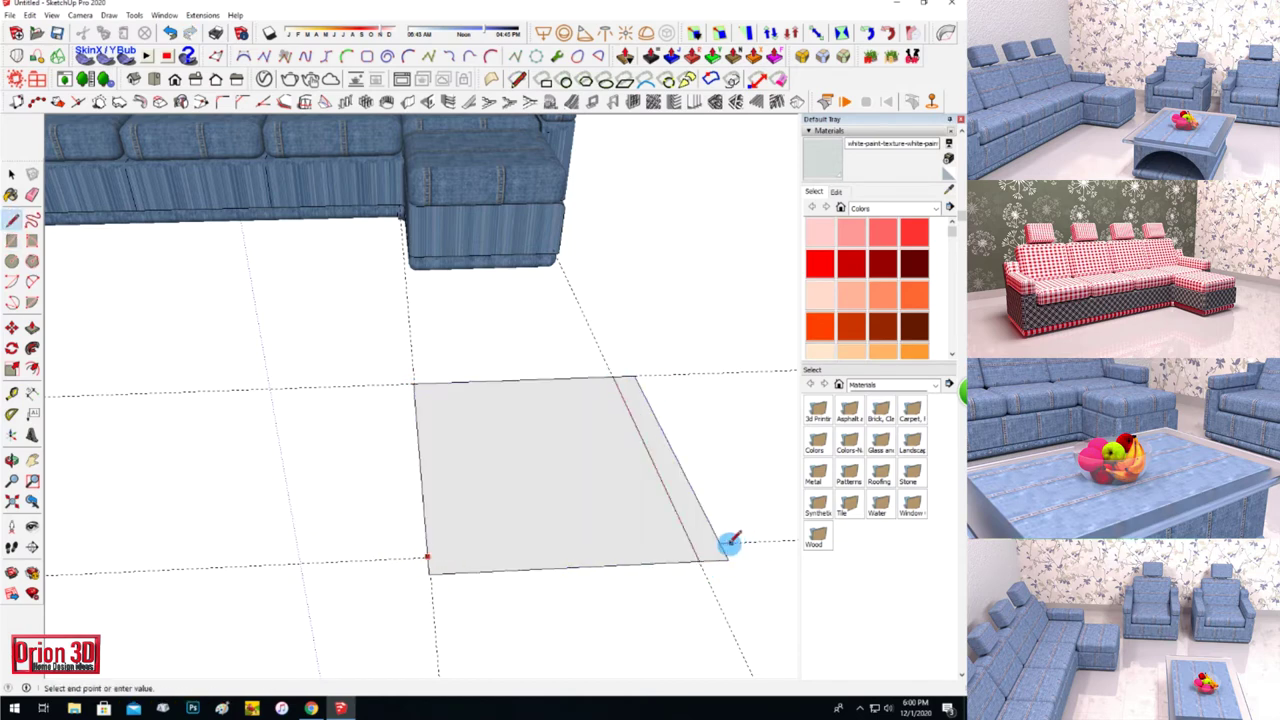
Erase the stray extra edges of the floor rectangle.
left_click(30, 196)
left_click(700, 560)
left_click(720, 531)
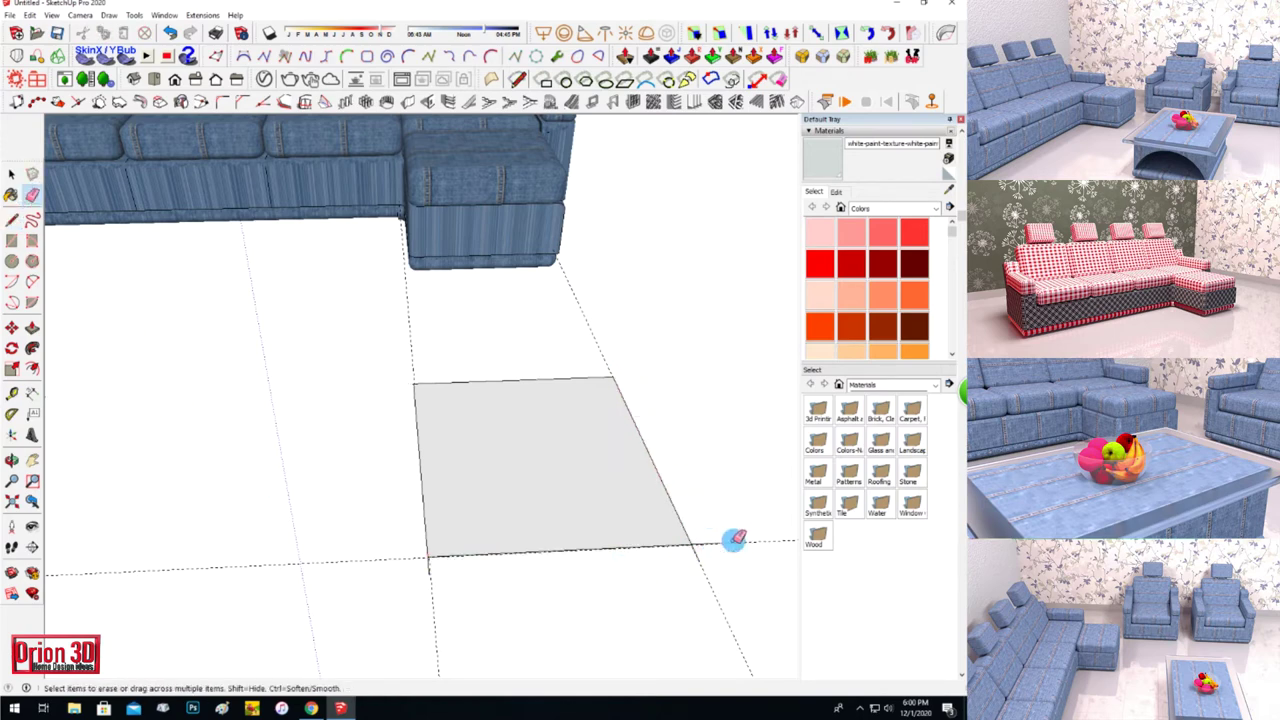
left_click(10, 460)
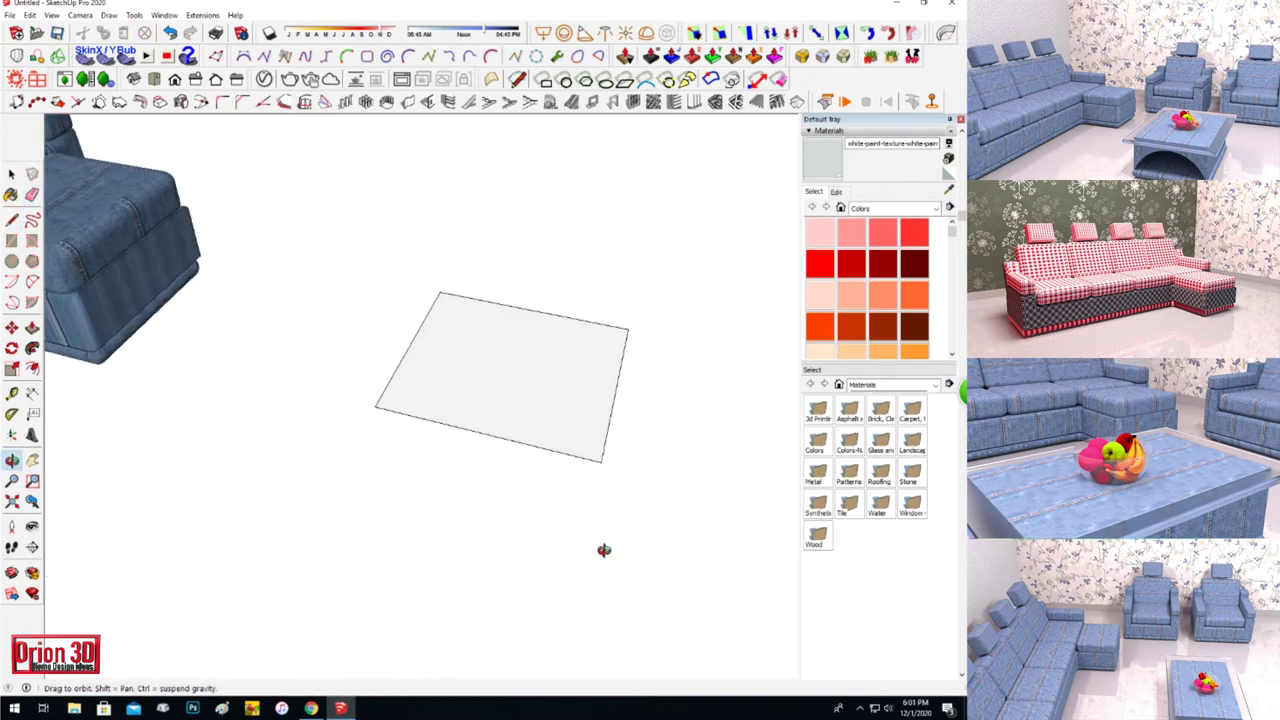
Offset the rectangle's outline inward and erase the inner rectangle's front edge.
left_click_drag(450, 500, 600, 549)
left_click(32, 368)
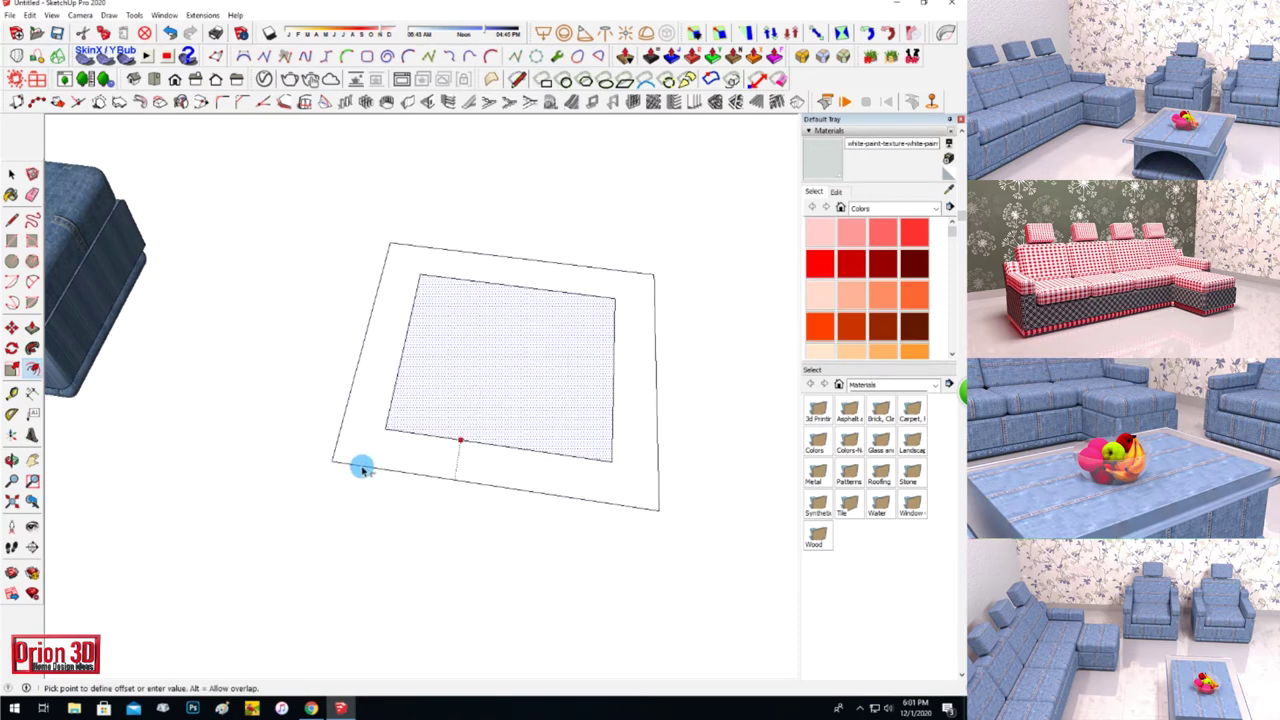
left_click_drag(470, 400, 360, 468)
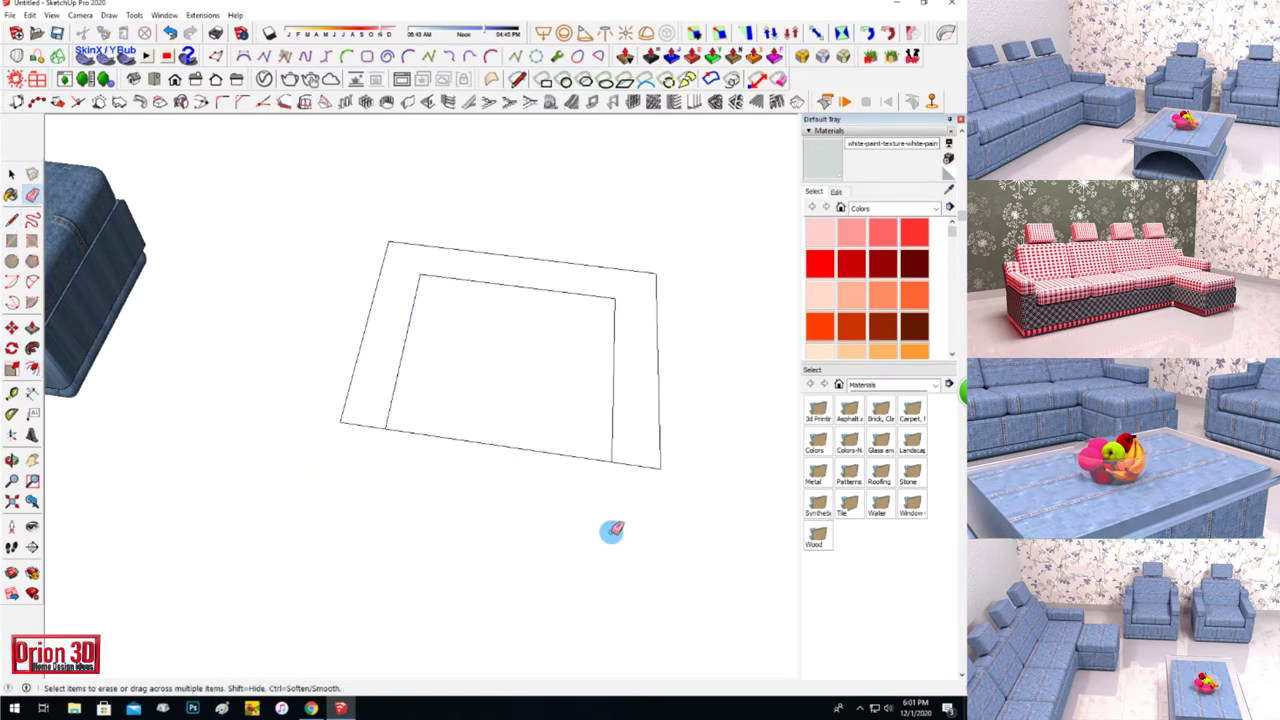
middle_click_drag(720, 510, 672, 527)
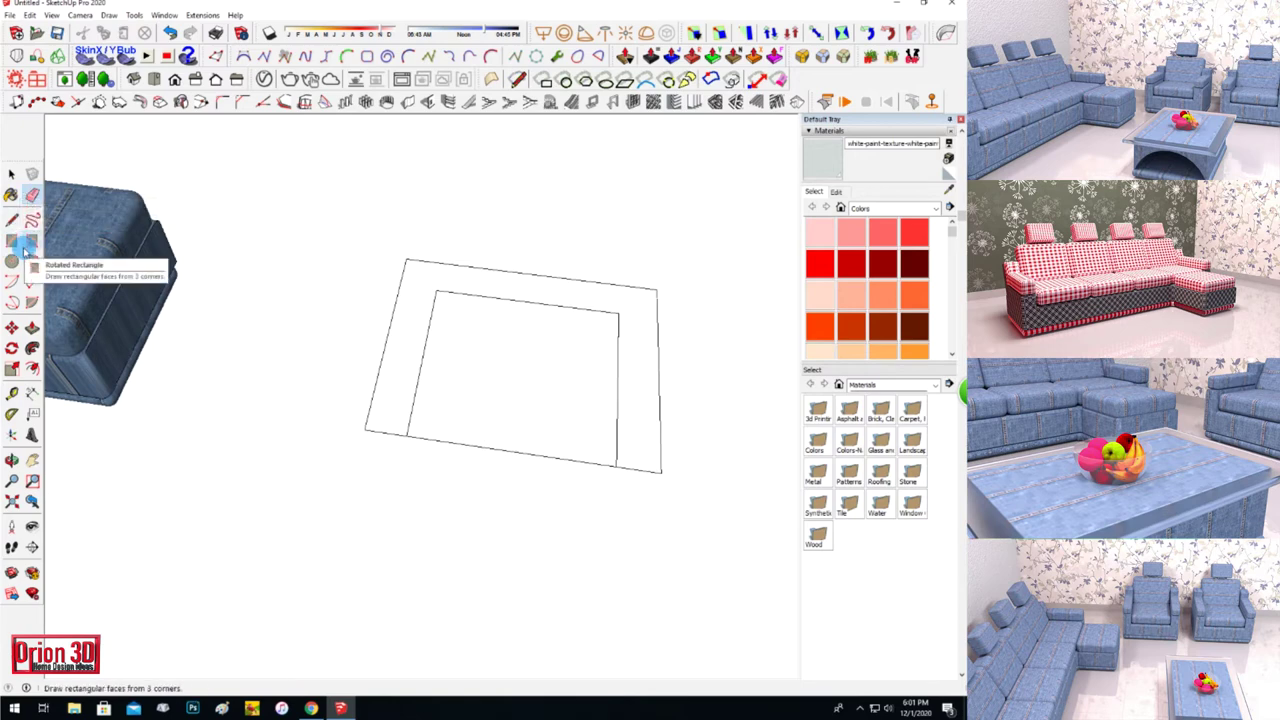
left_click(32, 194)
middle_click_drag(70, 345, 86, 361)
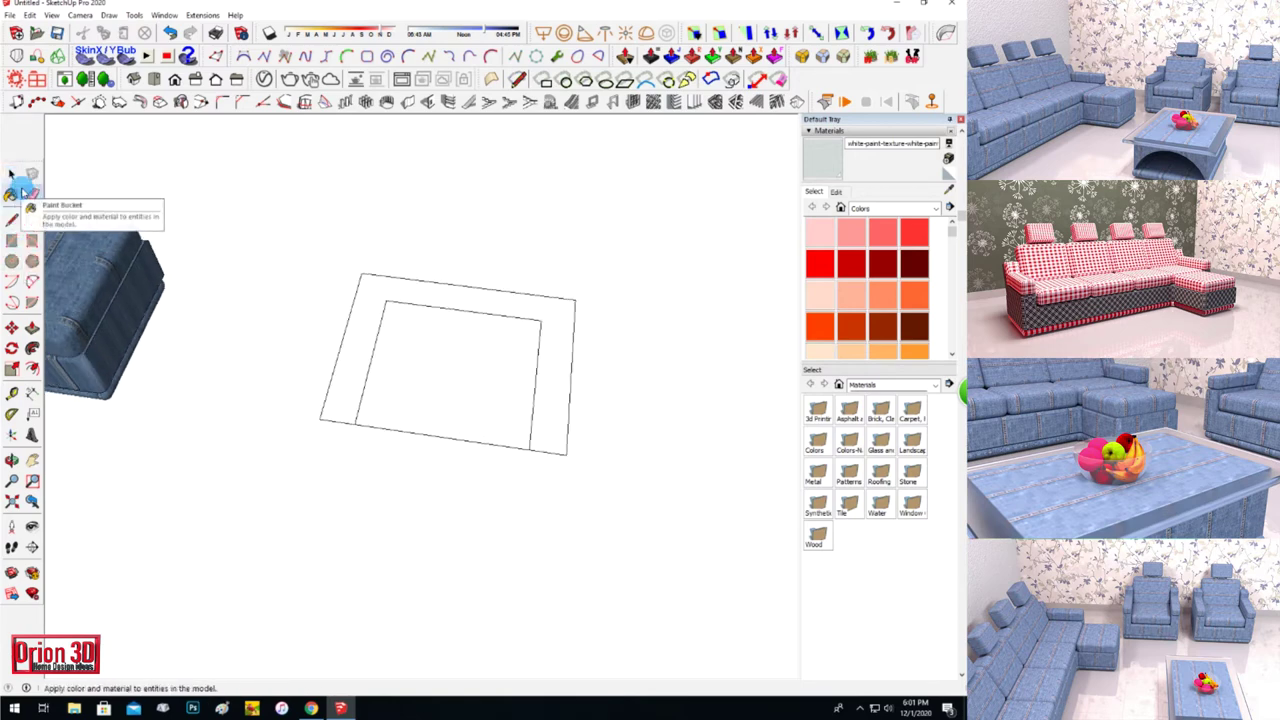
Push/Pull the U-shaped border up into raised walls.
key("p")
left_click(337, 406)
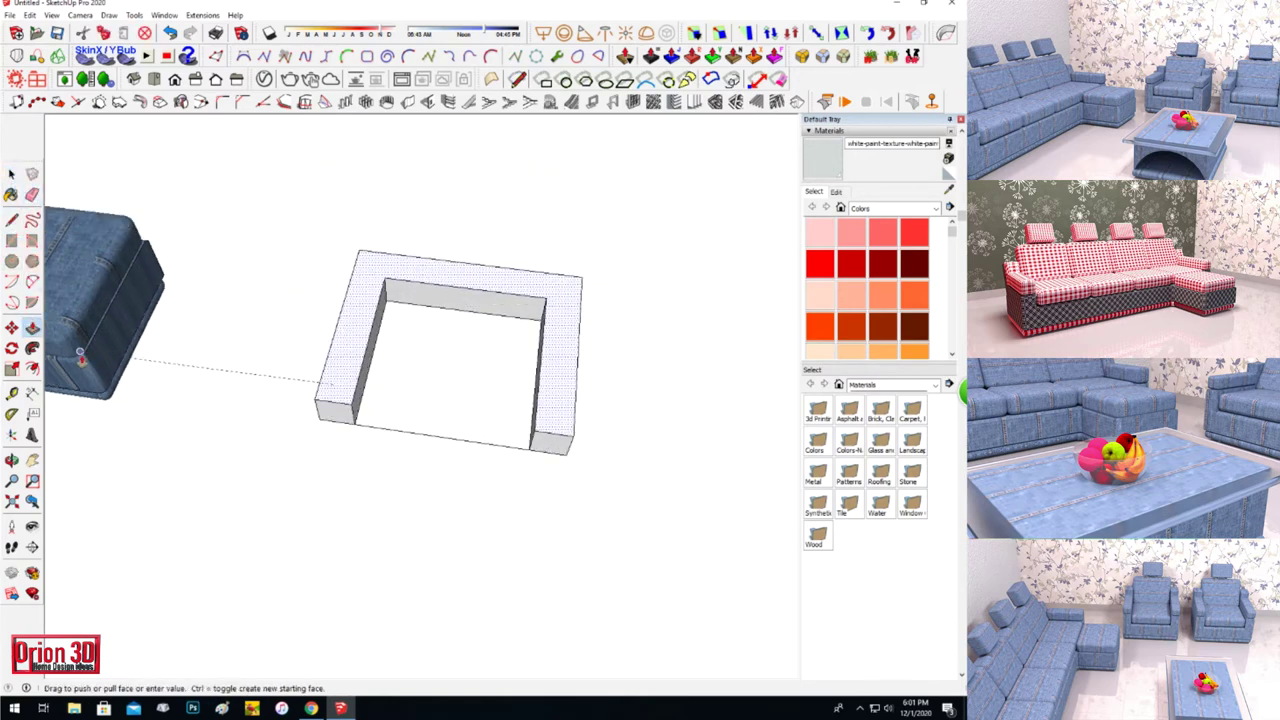
left_click(86, 366)
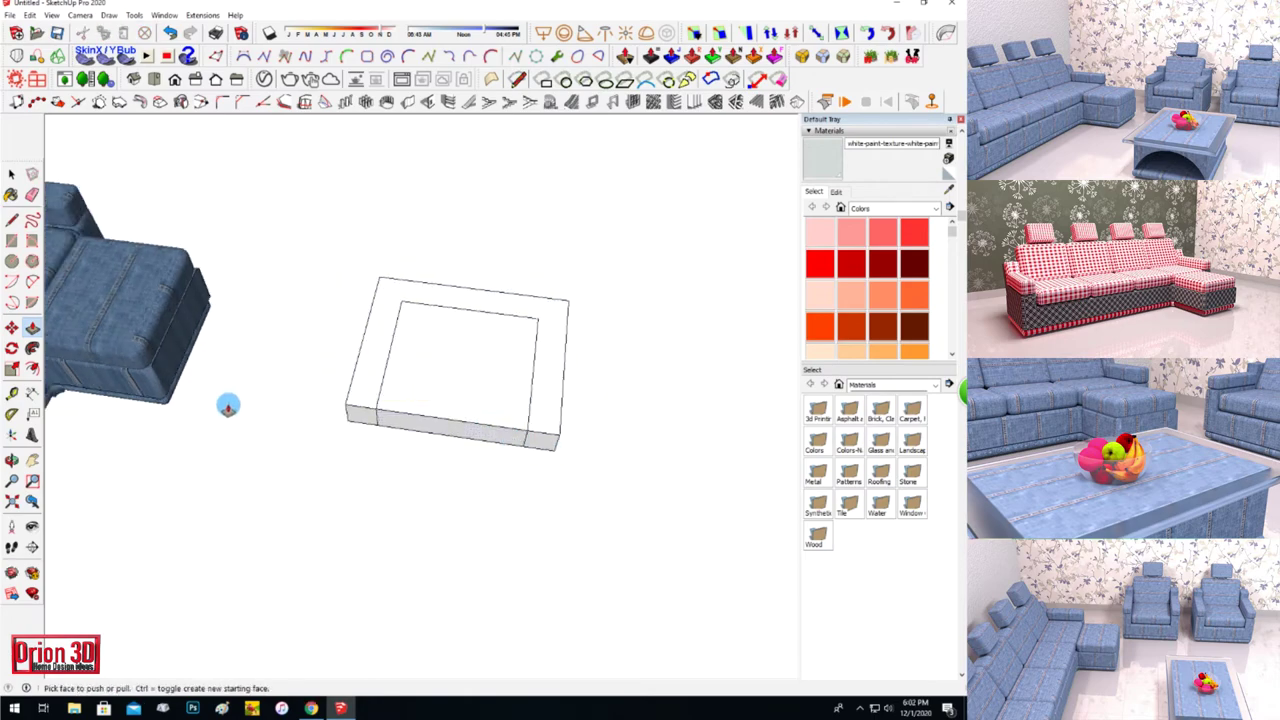
mouse_move(350, 560)
left_mouse_down()
mouse_move(229, 507)
mouse_move(363, 589)
left_mouse_up()
left_click(31, 330)
left_click(389, 377)
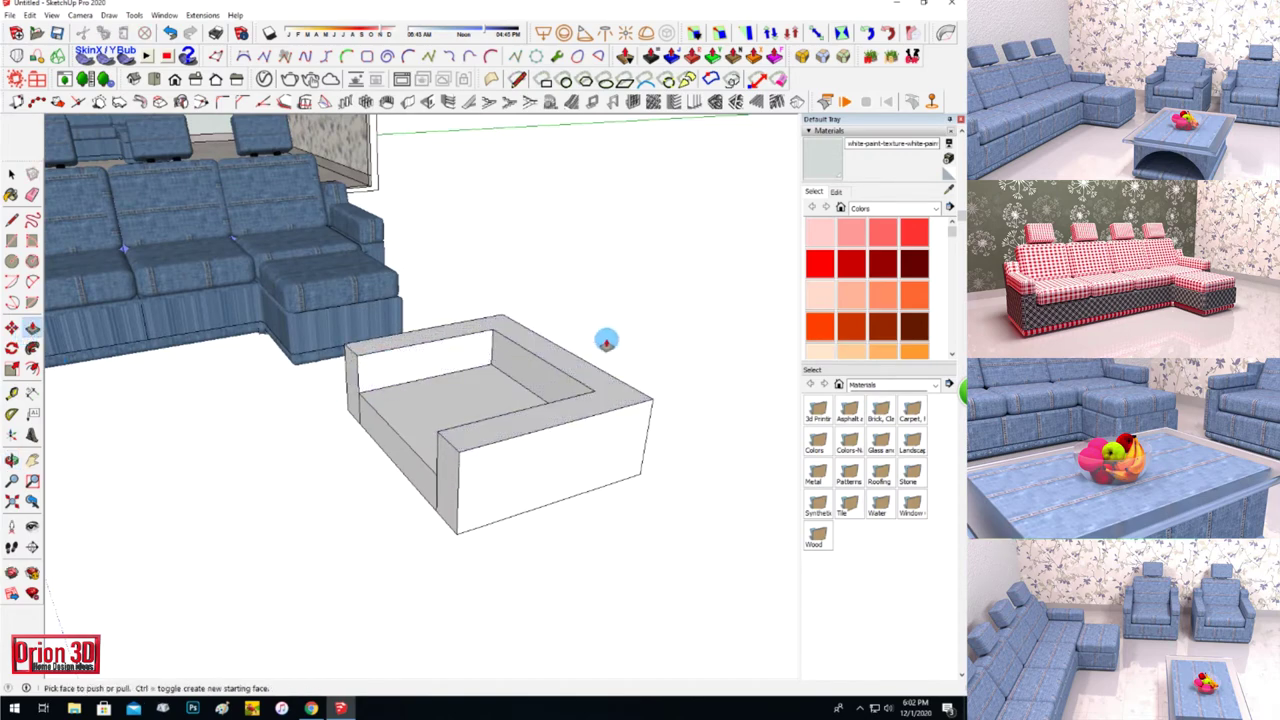
middle_click_drag(594, 336, 577, 537)
Draw a line across the box's open underside to close the bottom face.
left_click(11, 460)
mouse_move(300, 320)
left_mouse_down()
mouse_move(471, 217)
mouse_move(301, 389)
left_mouse_up()
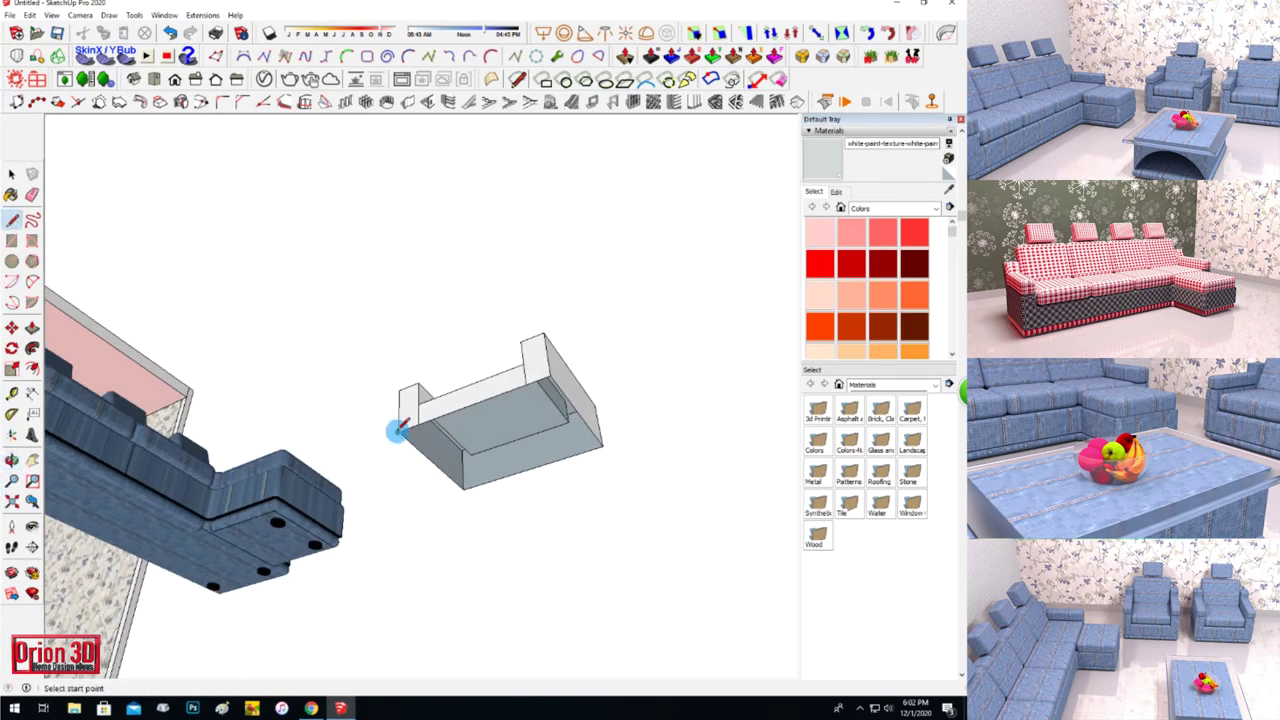
left_click(397, 430)
left_click(553, 370)
key("space")
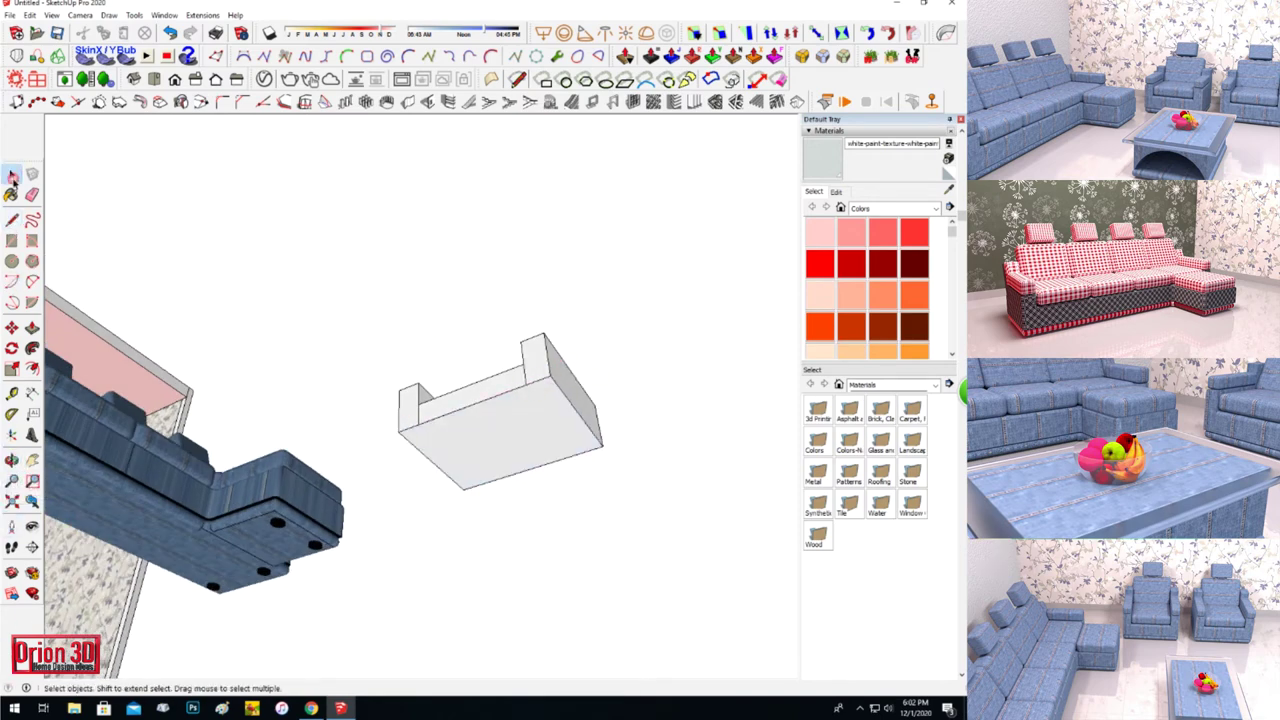
Copy the box's bottom face aside and Push/Pull it into a thin slab.
left_click(483, 444)
key("m")
key("ctrl")
left_click(493, 448)
left_click(666, 550)
key("p")
left_click(629, 561)
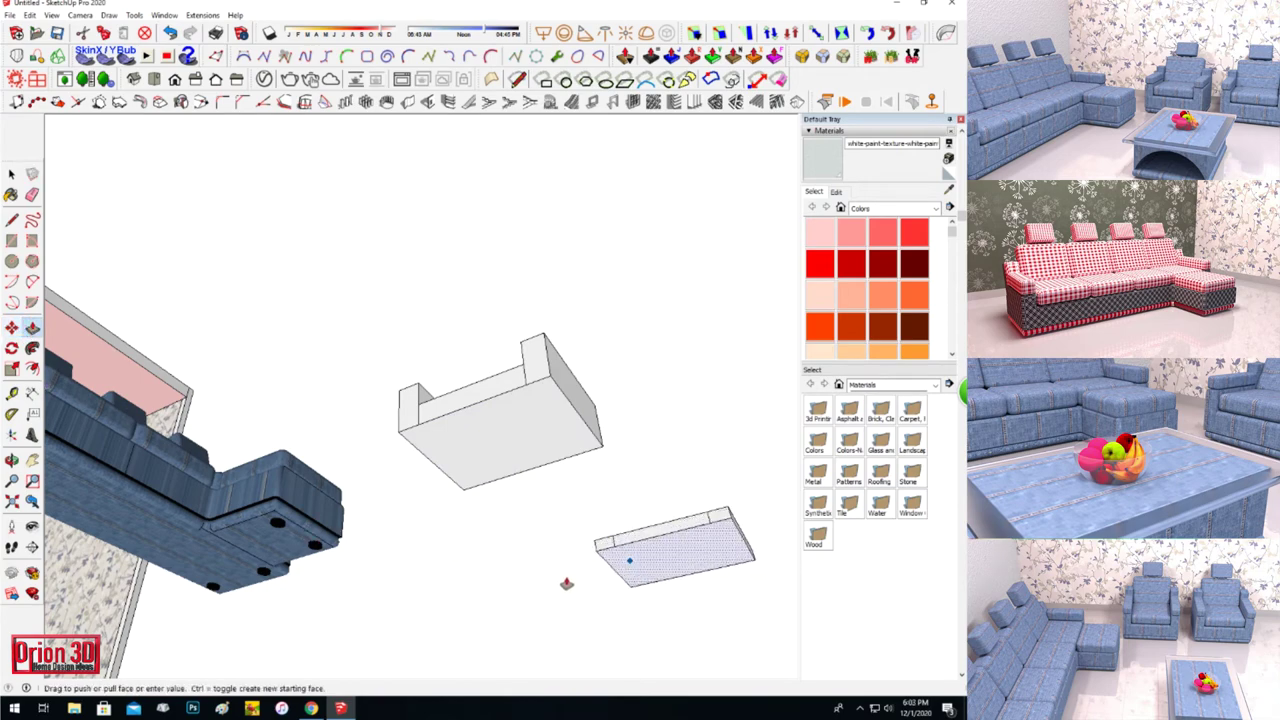
middle_click_drag(587, 483, 560, 600)
left_click(12, 222)
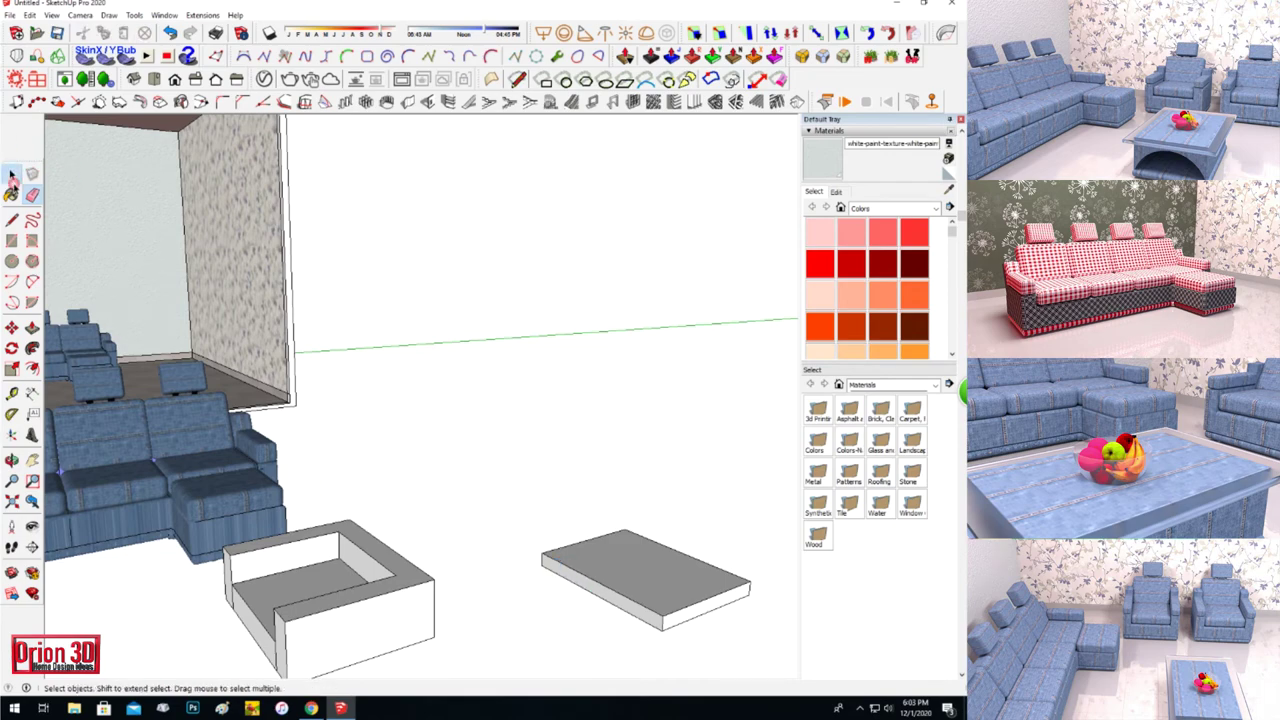
Explode the slab into loose geometry.
key("o")
left_click_drag(586, 380, 663, 388)
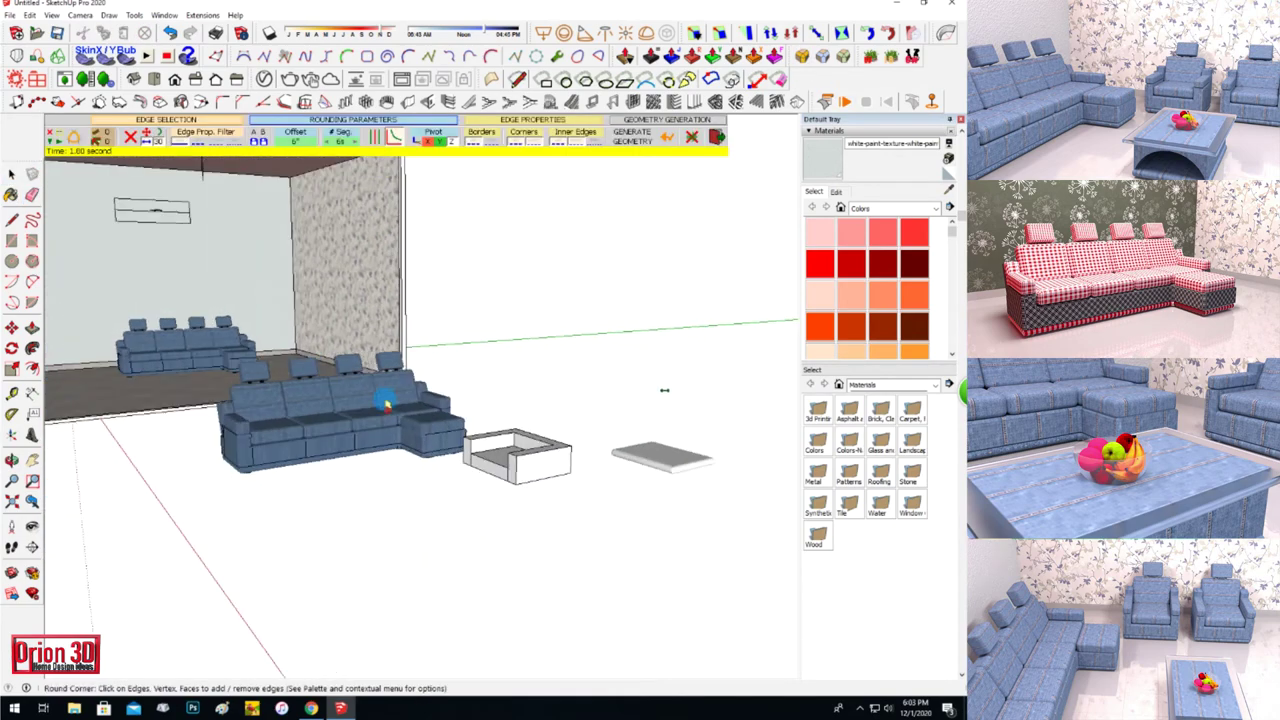
right_click(662, 458)
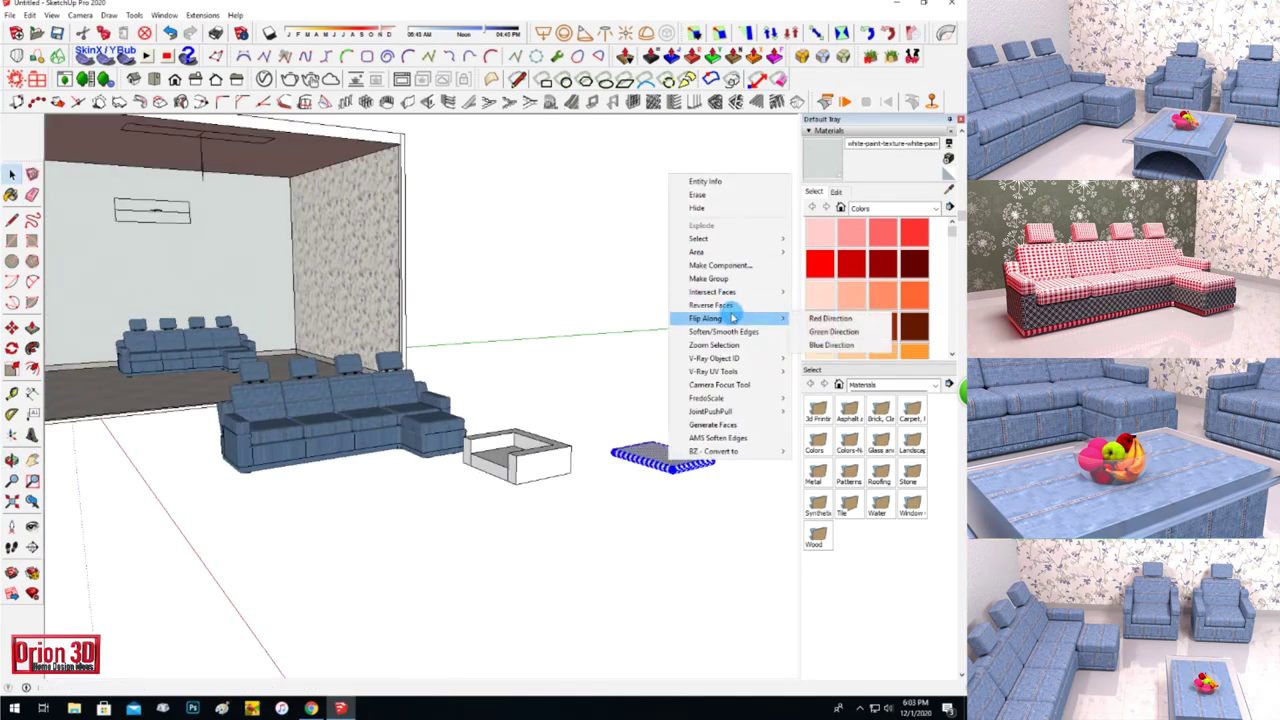
left_click(700, 237)
scroll(526, 406, "up", 2)
scroll(329, 491, "up", 2)
left_click(32, 347)
Position the slab beneath the box and place round foot copies at its corners.
key("m")
left_click(688, 503)
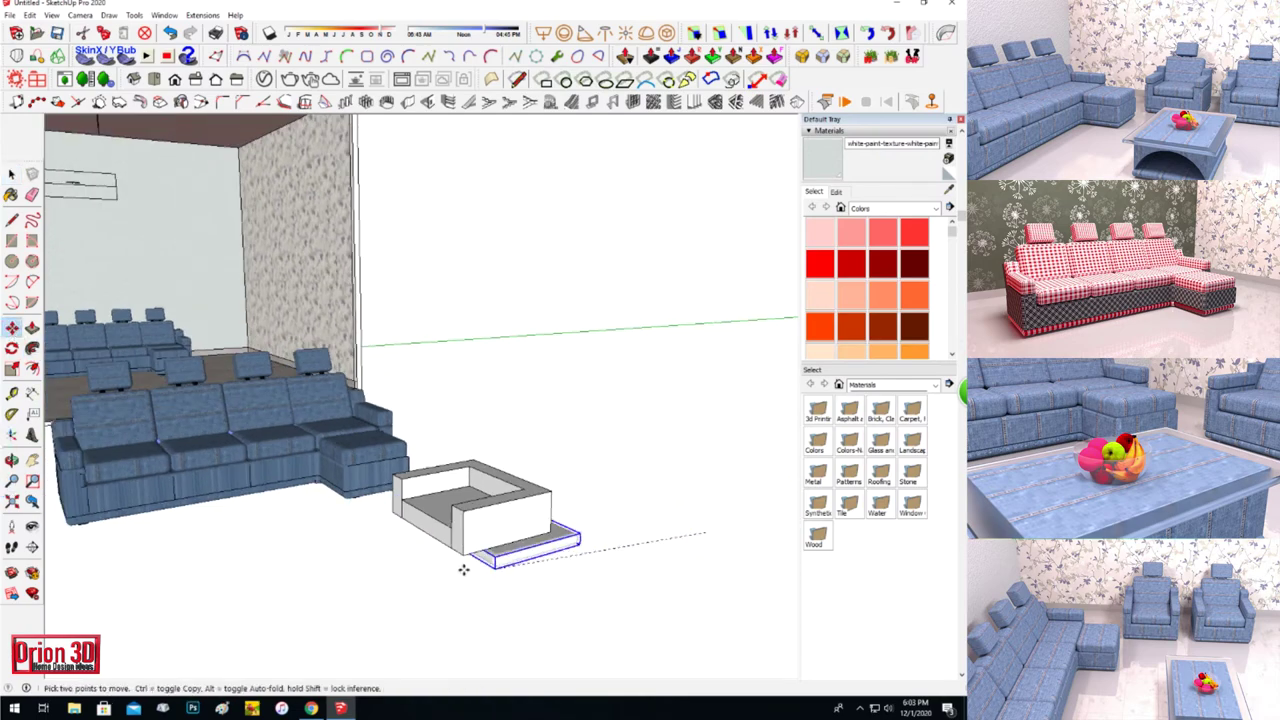
left_click(463, 523)
left_click(463, 523)
left_click(380, 508)
mouse_move(380, 508)
middle_mouse_down()
mouse_move(641, 512)
mouse_move(449, 483)
middle_mouse_up()
key("m")
left_click(786, 551)
left_click(297, 263)
mouse_move(297, 263)
middle_mouse_down()
mouse_move(451, 414)
mouse_move(380, 374)
middle_mouse_up()
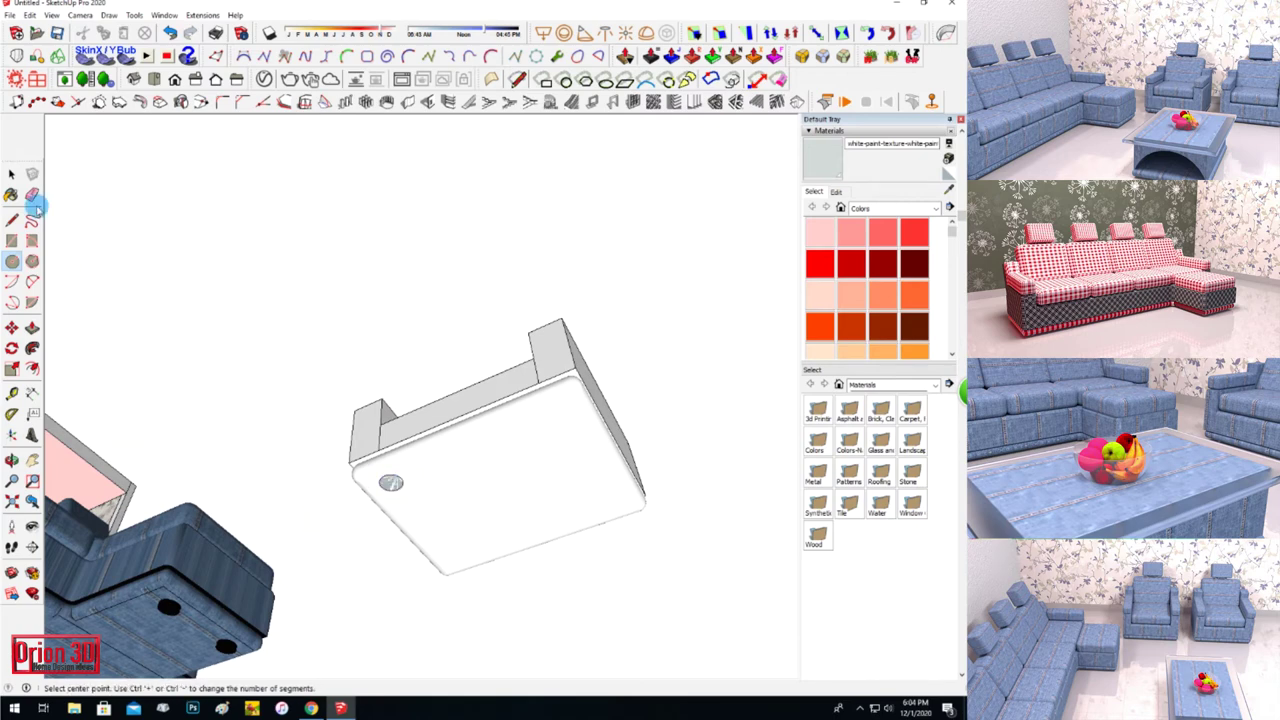
left_click(565, 413)
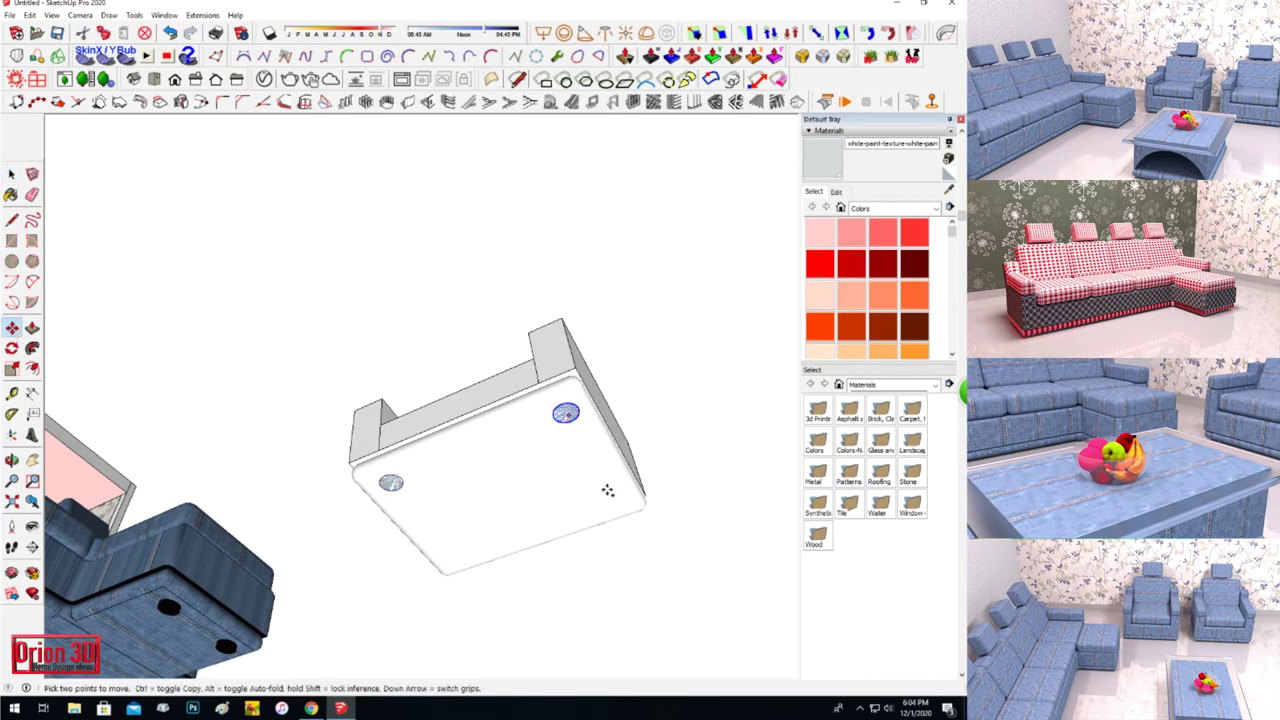
left_click(451, 558)
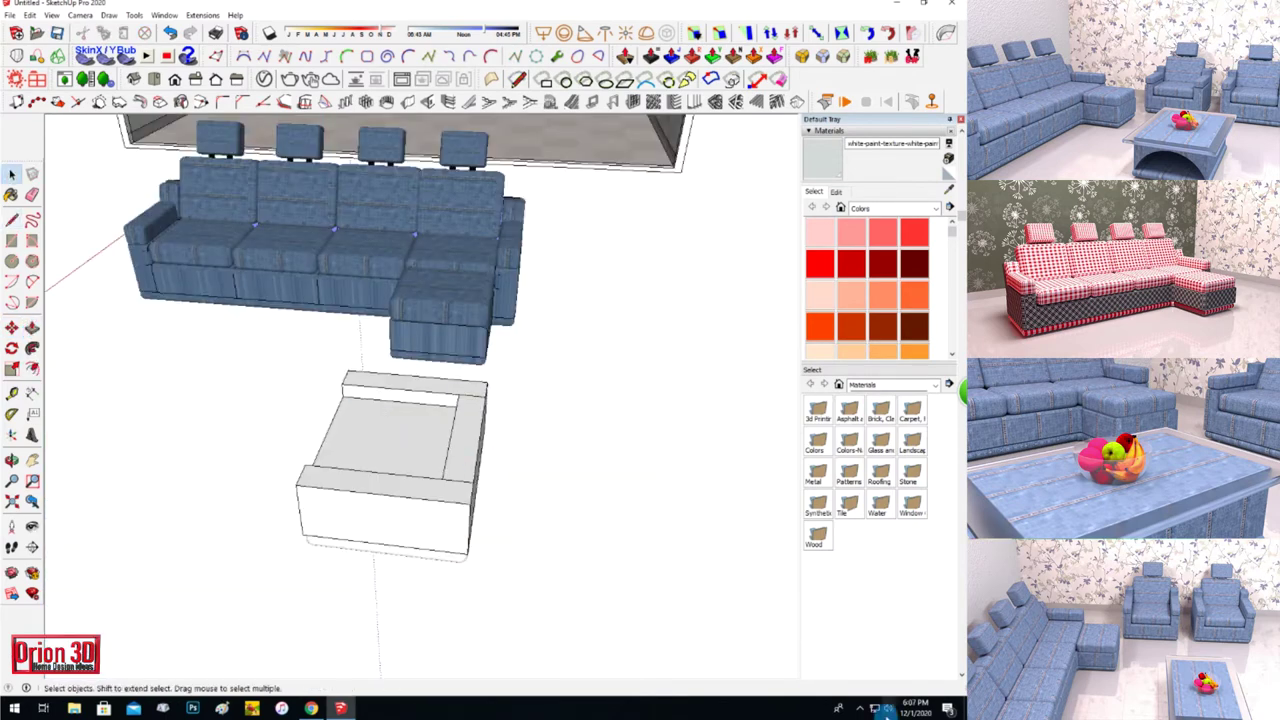
Move the side panel off the box, give it thickness and make it a group.
key("m")
left_click(641, 462)
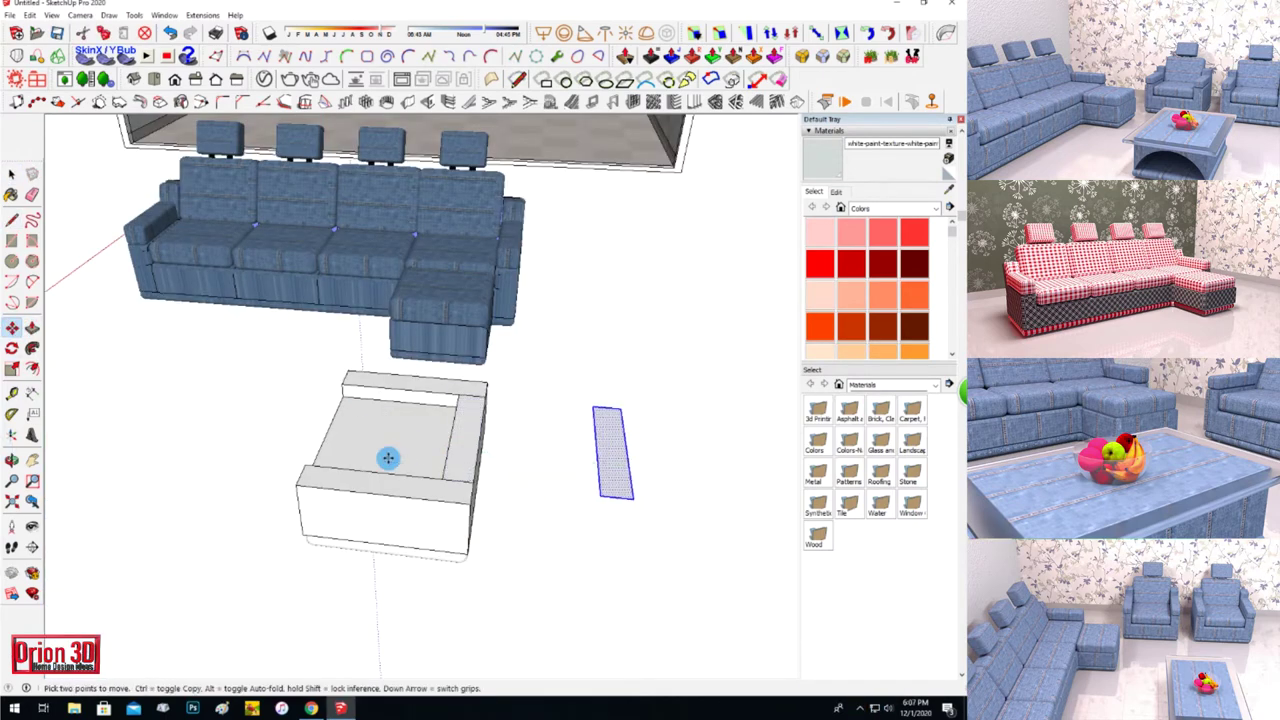
left_click(32, 327)
left_click(617, 410)
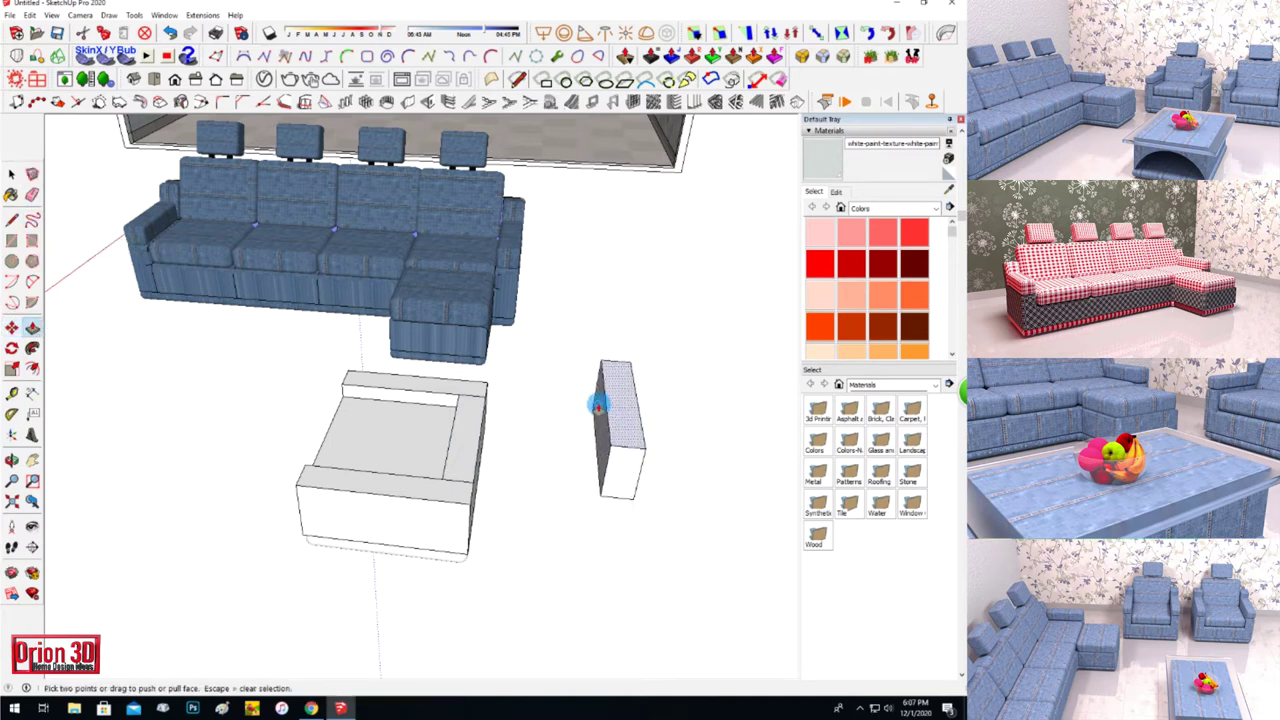
left_click(11, 174)
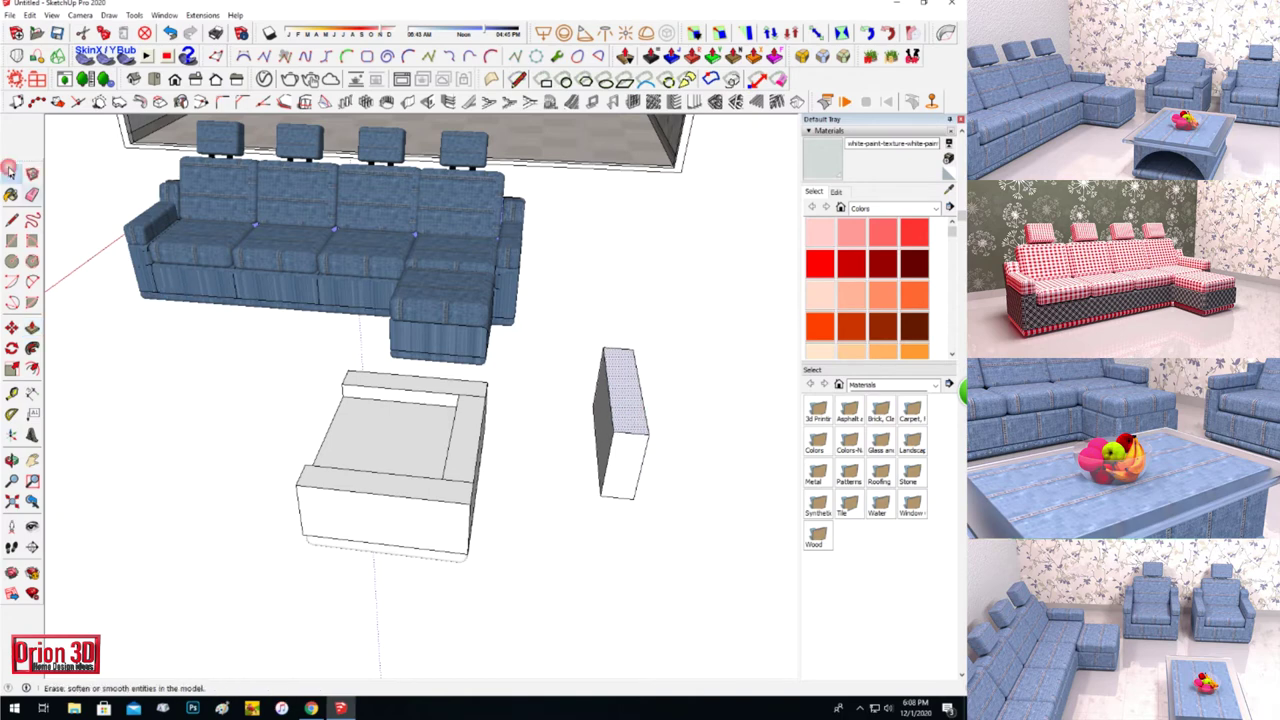
right_click(618, 420)
left_click(700, 295)
Tilt the panel backward and set it as the backrest on the armchair base.
left_click(11, 349)
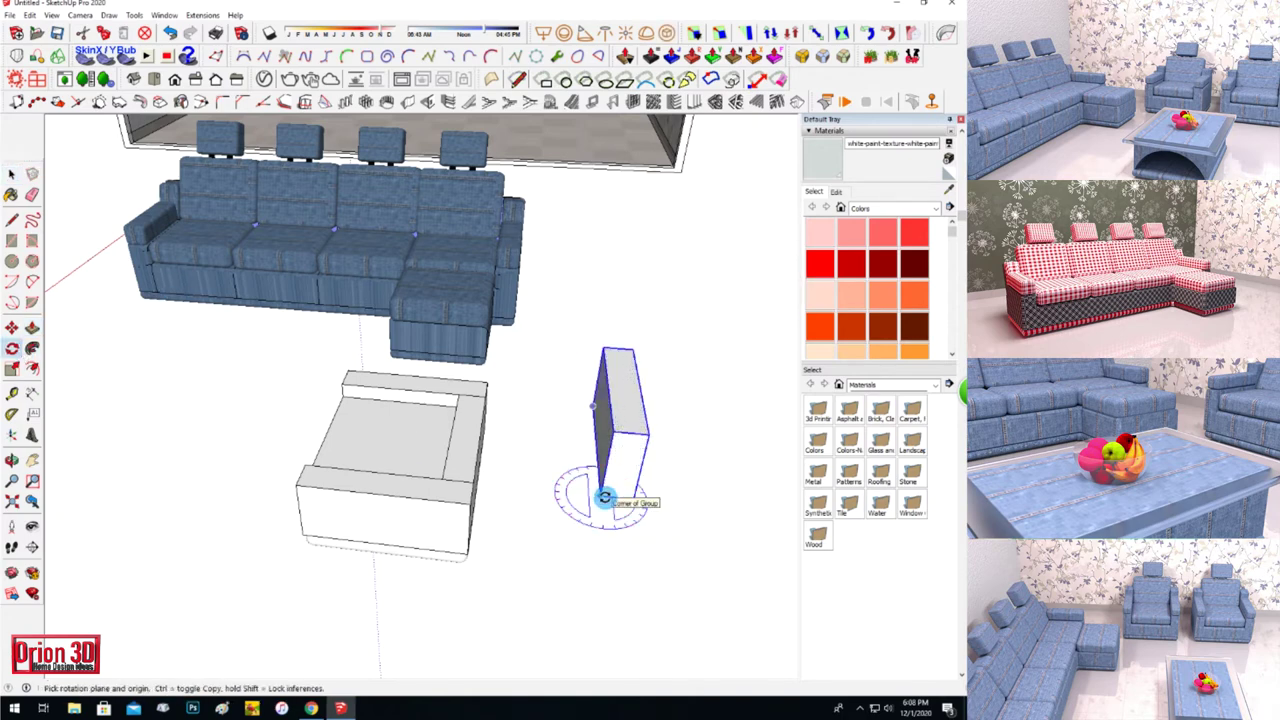
left_click(682, 501)
left_click(680, 517)
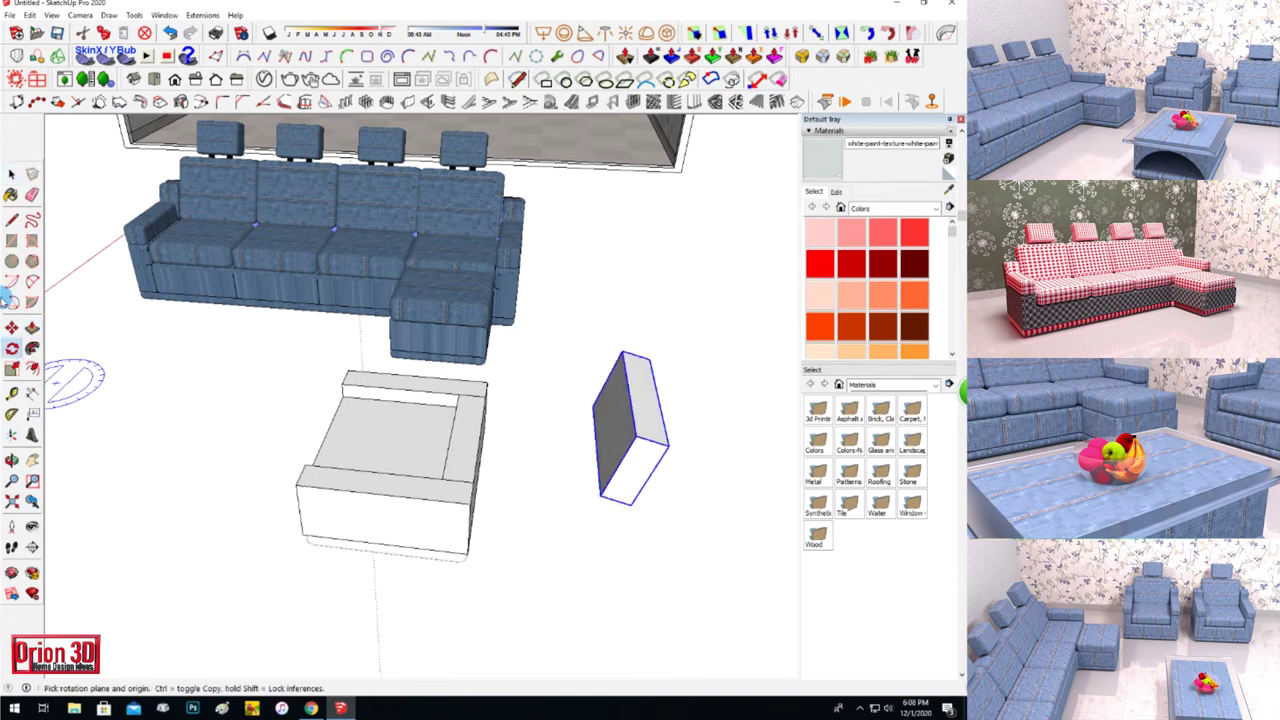
left_click(11, 327)
left_click(630, 504)
left_click(478, 481)
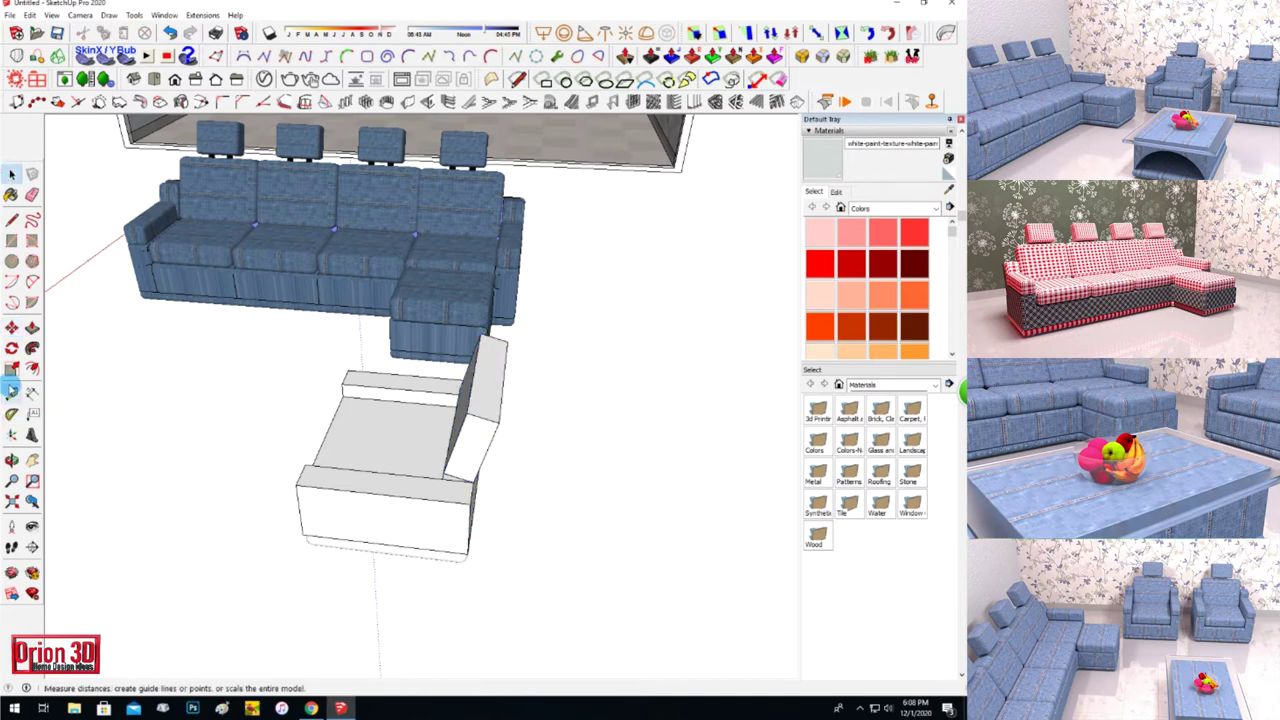
Inspect the tilted backrest from the side and select the armchair back panel.
mouse_move(420, 400)
left_mouse_down()
mouse_move(509, 363)
mouse_move(737, 363)
mouse_move(360, 422)
left_mouse_up()
scroll(360, 422, "up", 2)
scroll(370, 395, "up", 2)
scroll(363, 370, "up", 2)
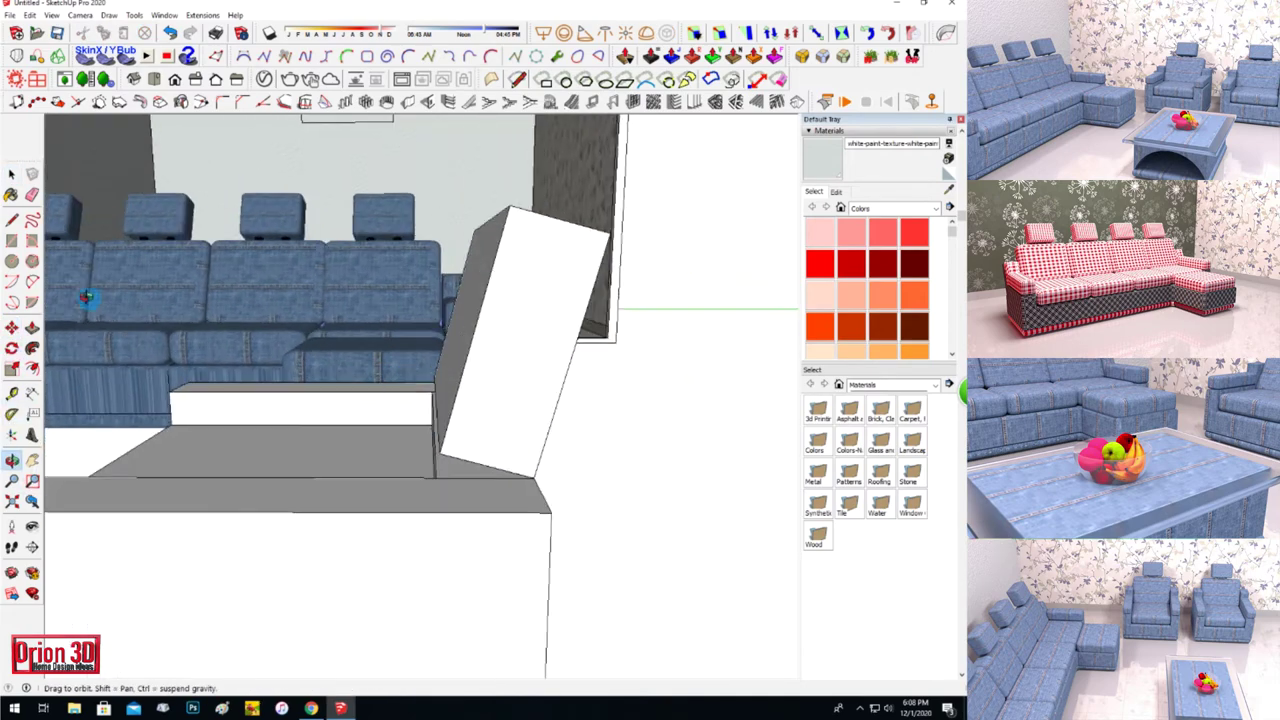
left_click_drag(384, 468, 120, 353)
key("space")
mouse_move(438, 415)
middle_mouse_down()
mouse_move(500, 371)
mouse_move(494, 327)
middle_mouse_up()
left_click(494, 327)
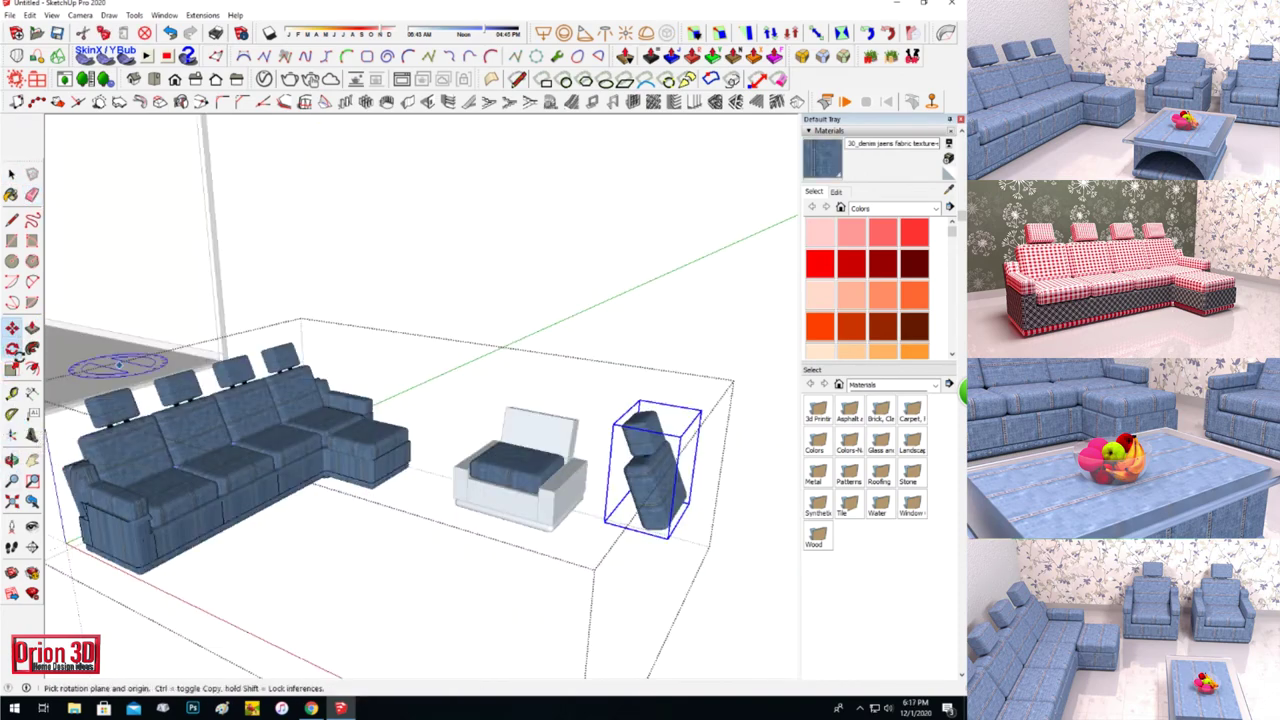
Rotate the denim chair upright and place it onto the white armchair base beside the sofa.
left_click(766, 456)
scroll(620, 509, "down", 2)
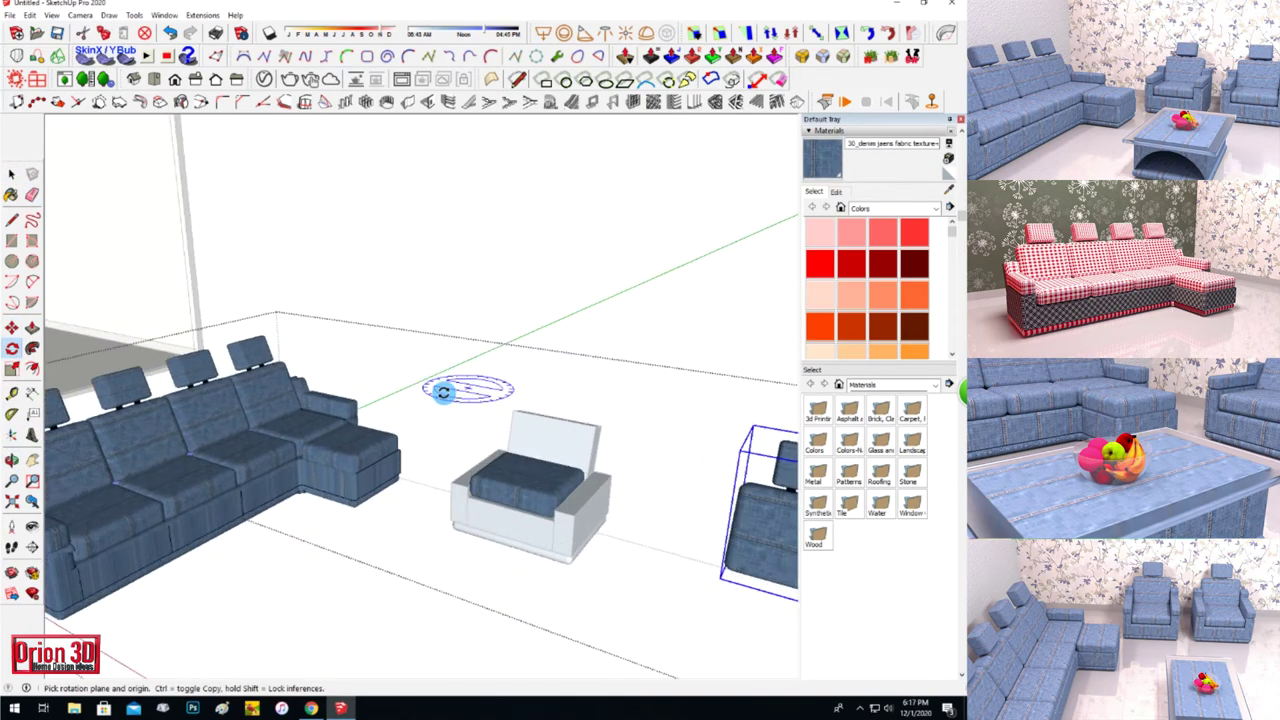
left_click(15, 328)
left_click(653, 557)
left_click(584, 502)
scroll(400, 400, "up", 2)
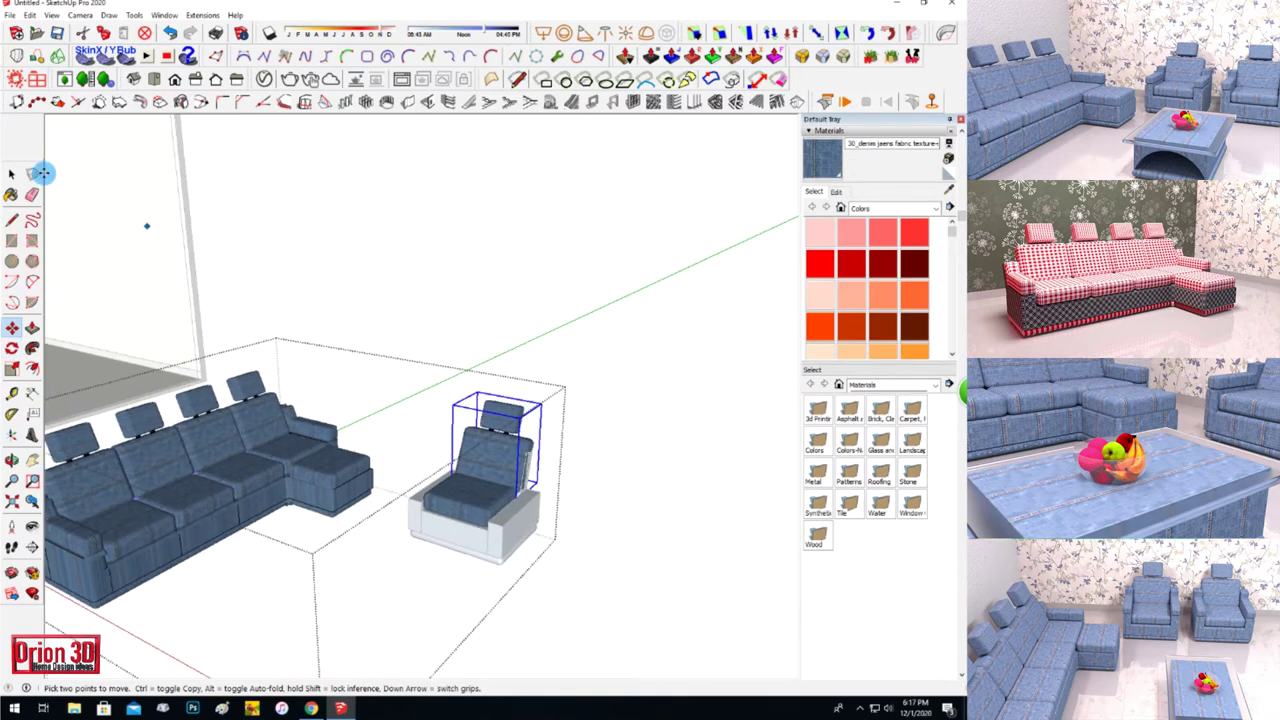
left_click(12, 174)
left_click(381, 266)
Push/Pull the denim chair's left armrest face.
mouse_move(137, 504)
middle_mouse_down()
mouse_move(420, 466)
mouse_move(597, 525)
mouse_move(662, 511)
middle_mouse_up()
scroll(188, 562, "down", 3)
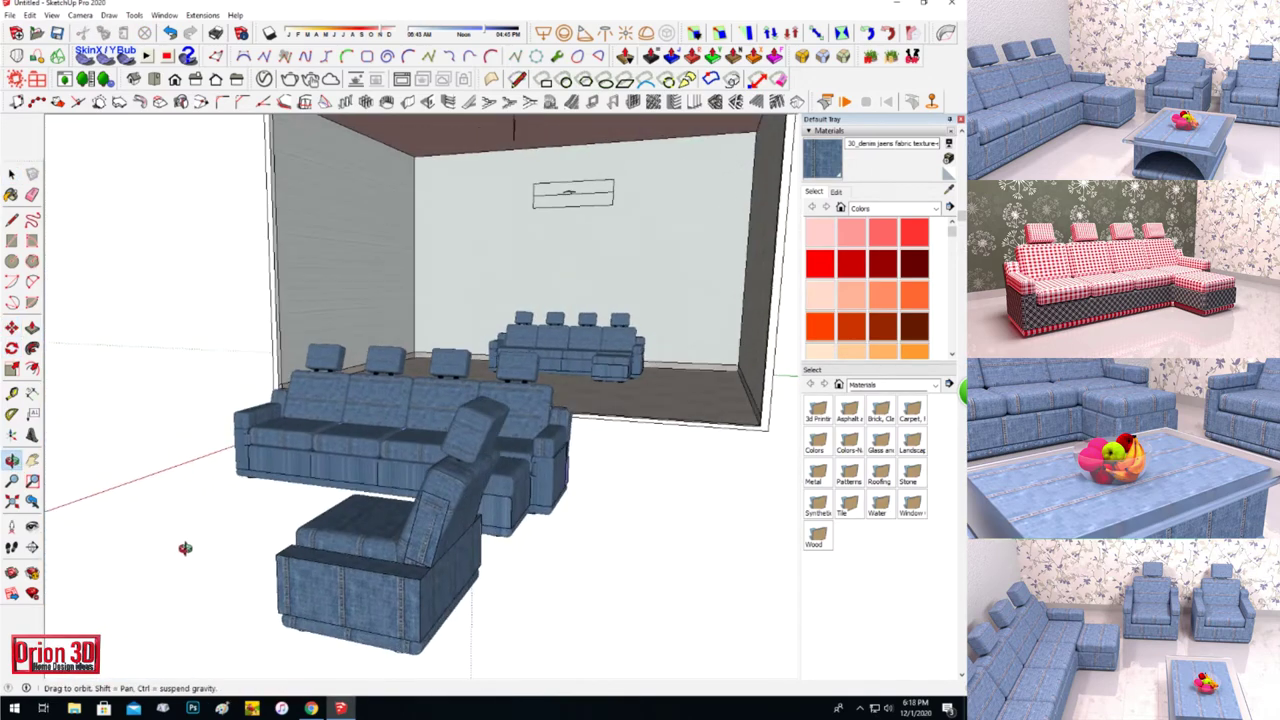
scroll(551, 588, "up", 3)
scroll(257, 591, "down", 3)
scroll(375, 604, "up", 3)
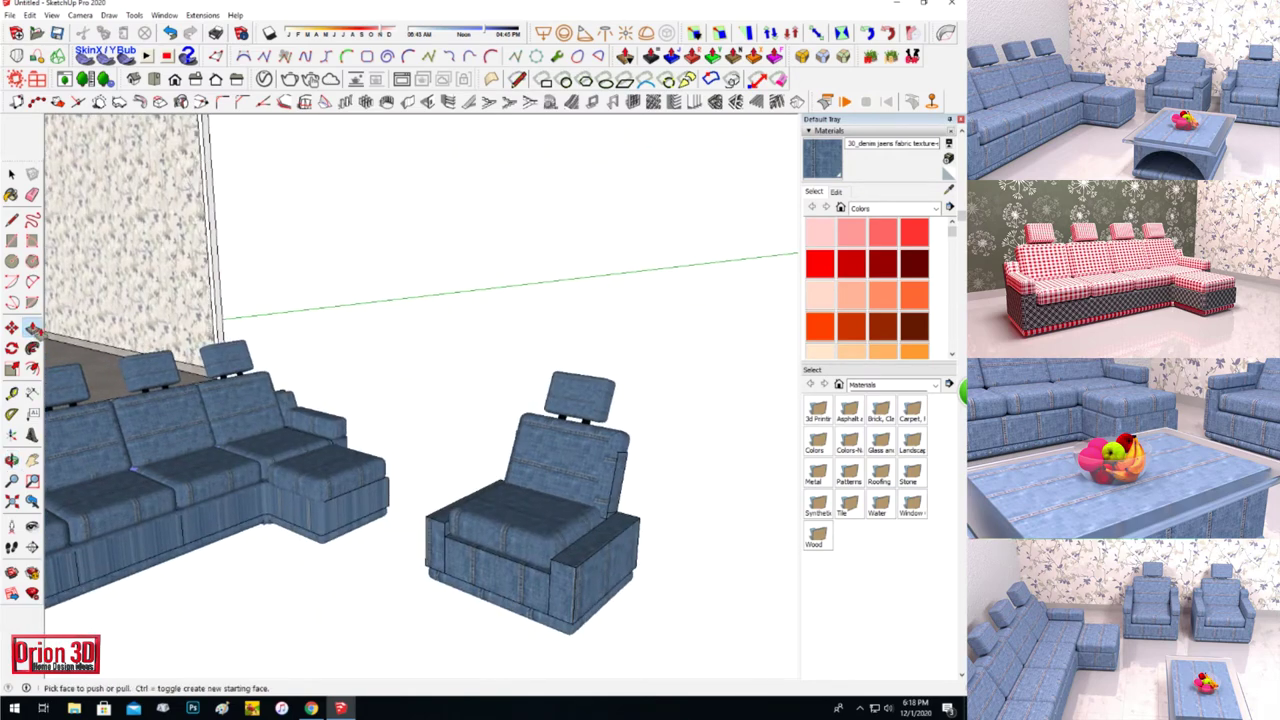
left_click(450, 496)
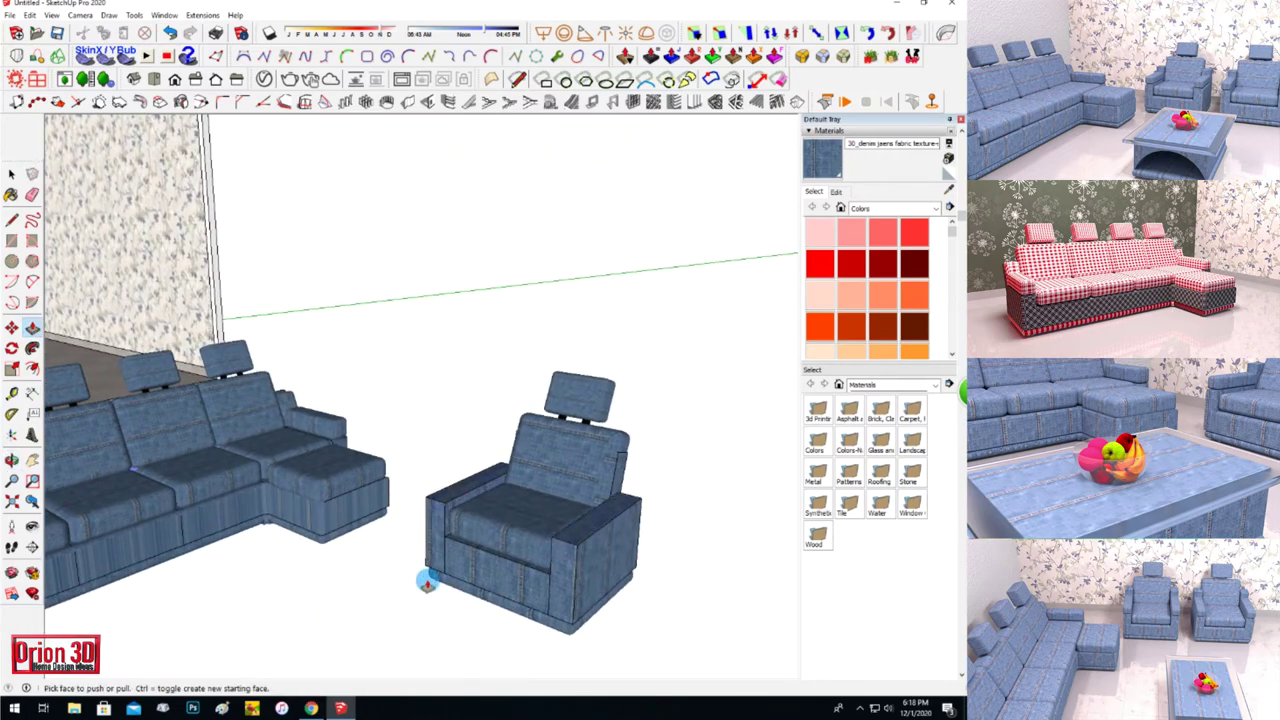
Select the whole denim chair and lift it upward into position with Move.
left_click(8, 174)
left_click(575, 460)
key("m")
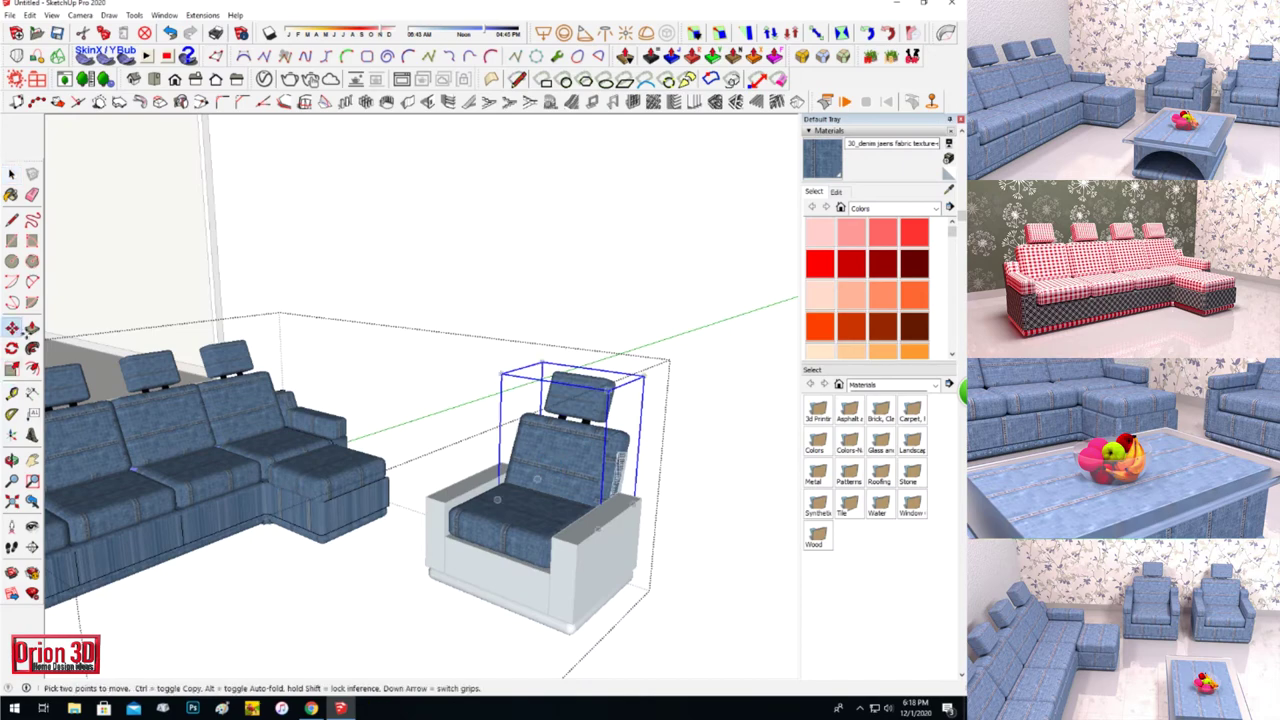
left_click(497, 484)
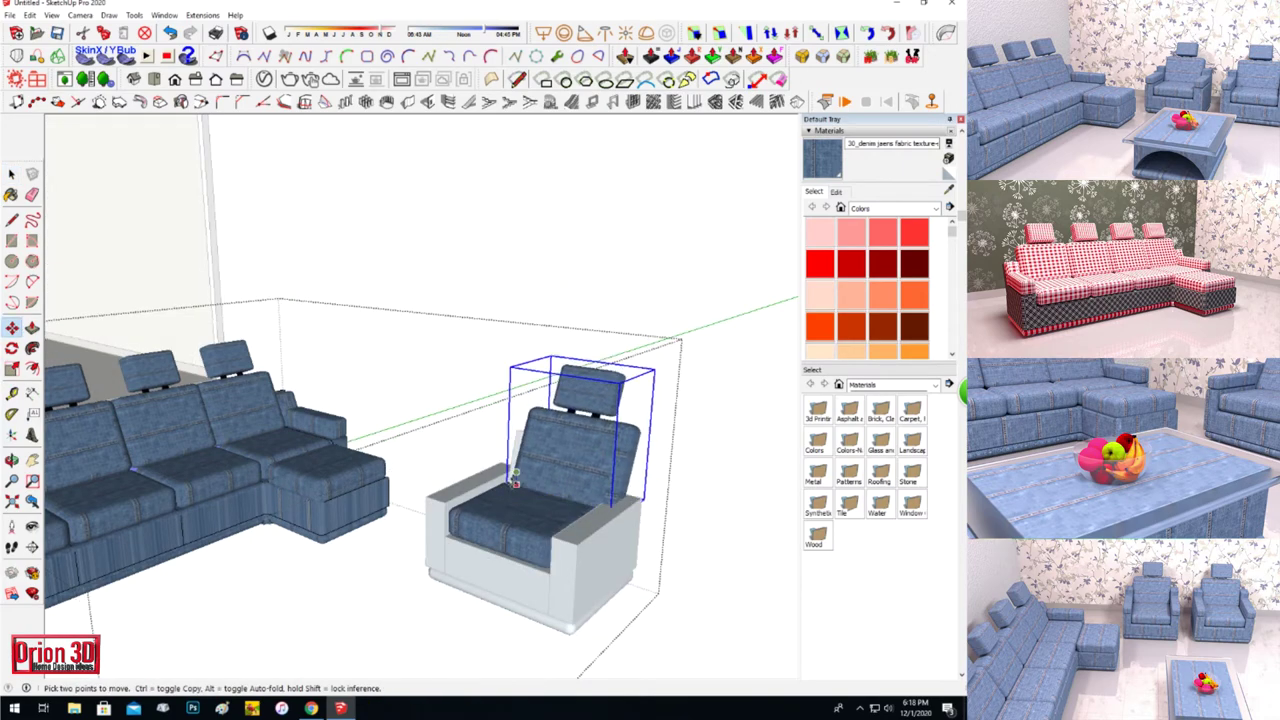
key("space")
left_click(351, 400)
mouse_move(351, 400)
middle_mouse_down()
mouse_move(94, 457)
mouse_move(628, 561)
mouse_move(249, 295)
middle_mouse_up()
key("space")
scroll(300, 271, "down", 5)
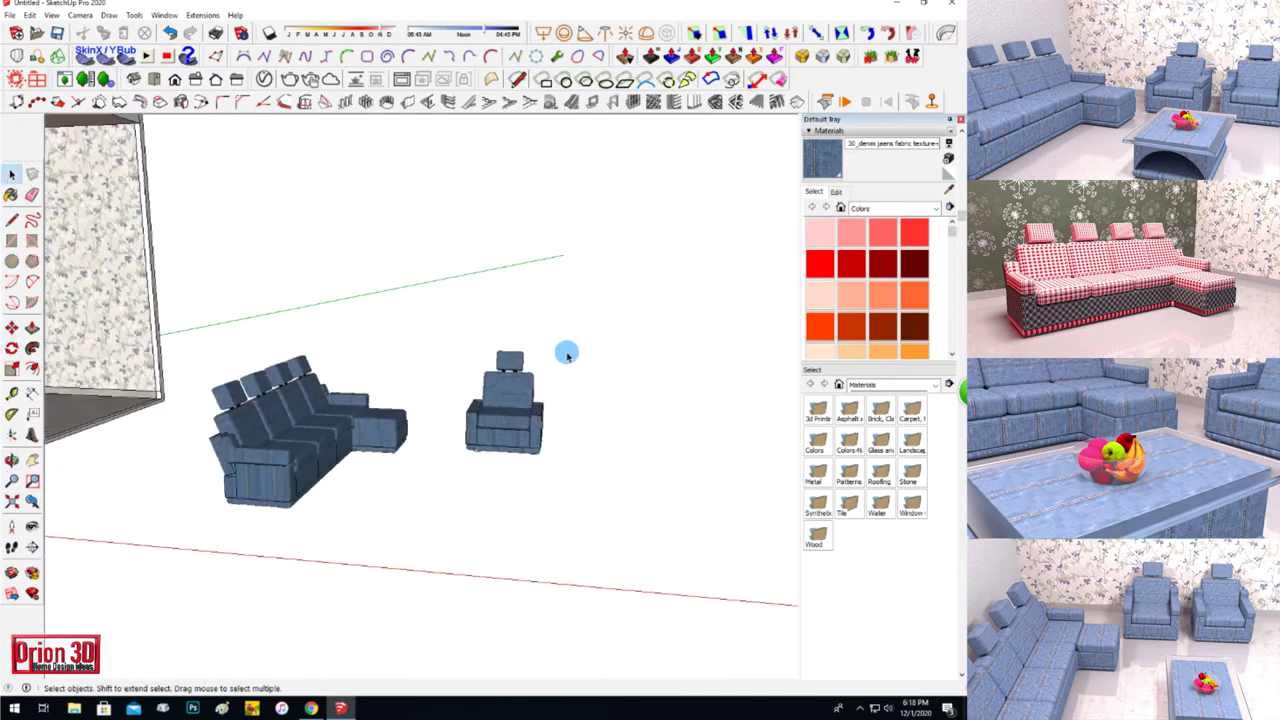
Select the sectional sofa and erase it.
double_click(348, 478)
left_click(348, 478)
right_click(290, 430)
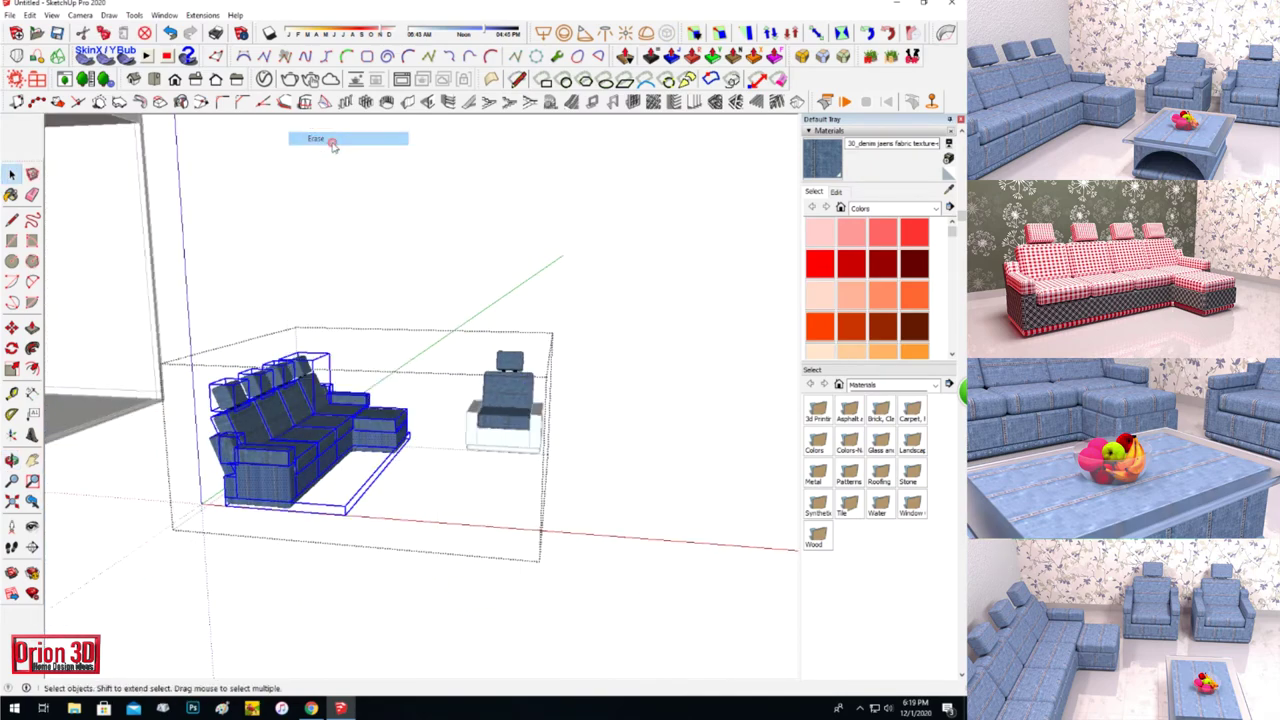
left_click(320, 137)
Push/Pull the armrest's top face upward into a block, viewed from the side.
scroll(599, 295, "up", 3)
scroll(514, 363, "up", 3)
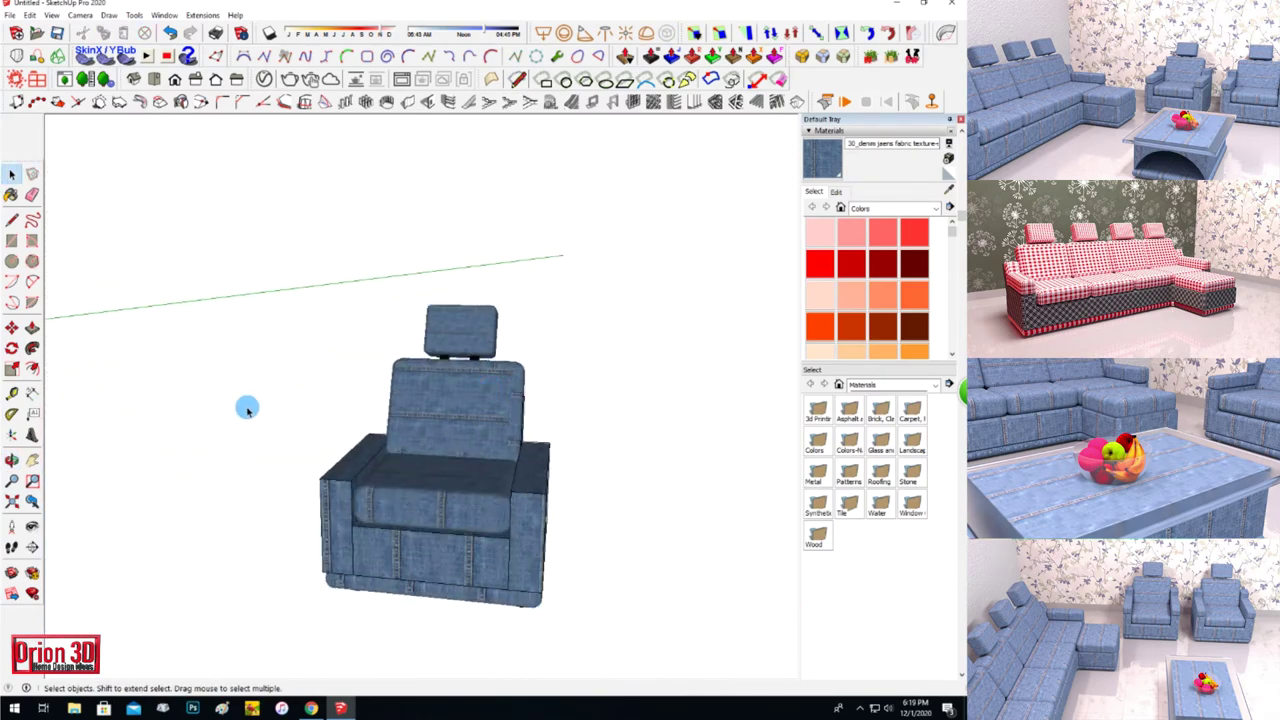
middle_click_drag(247, 408, 543, 529)
scroll(366, 451, "up", 3)
scroll(395, 458, "up", 3)
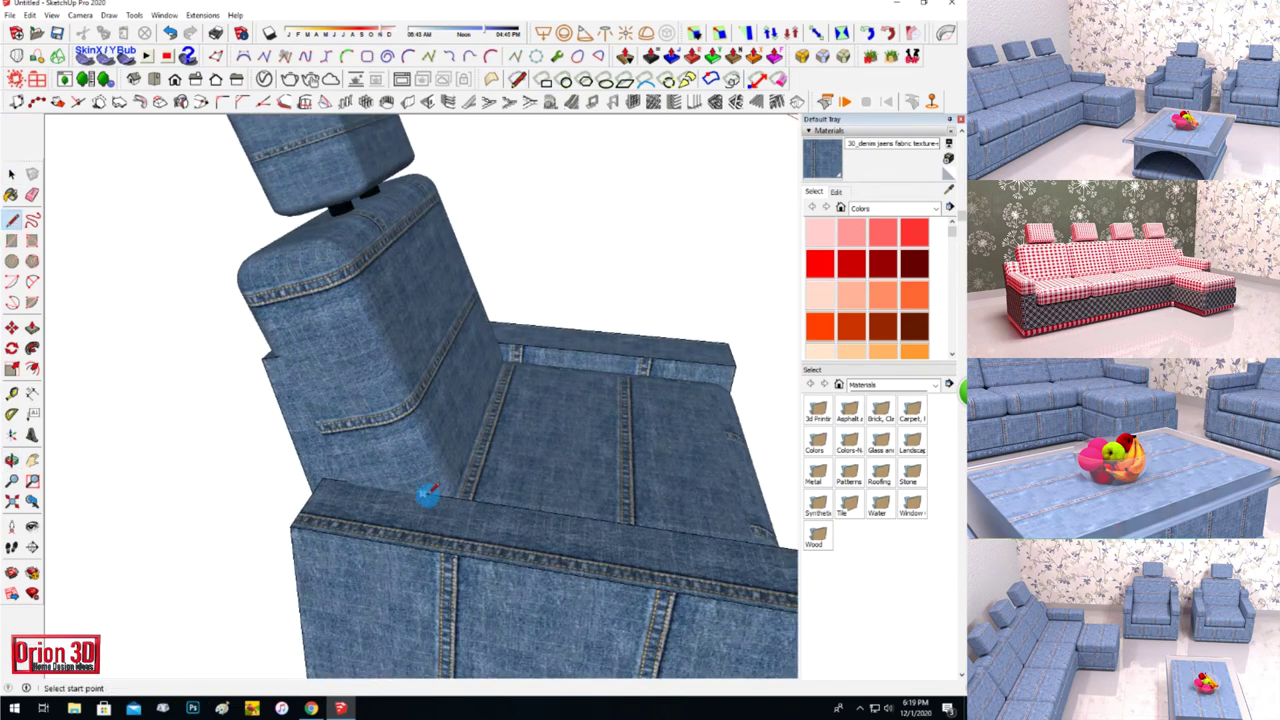
scroll(430, 497, "up", 2)
scroll(110, 578, "down", 3)
left_click(32, 327)
left_click(240, 490)
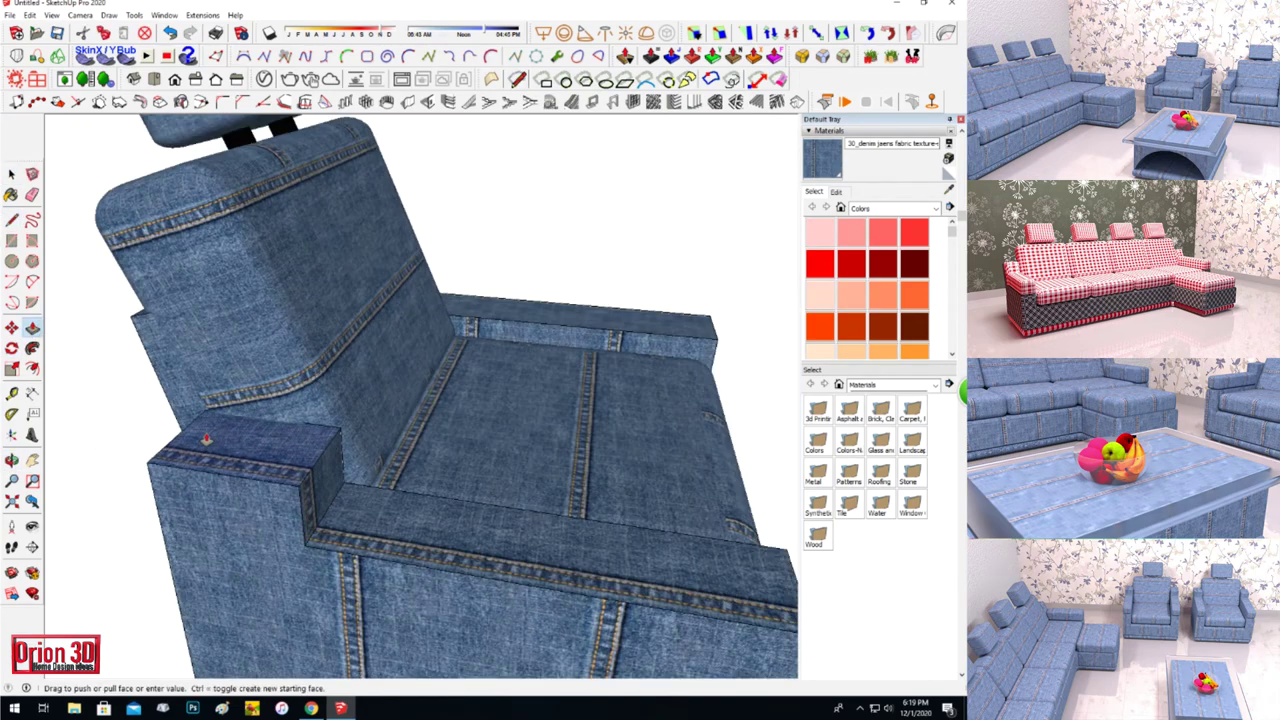
Orbit the armchair to inspect its backrest and seat.
left_click(11, 461)
scroll(300, 400, "down", 5)
left_click_drag(300, 400, 425, 383)
scroll(425, 383, "up", 4)
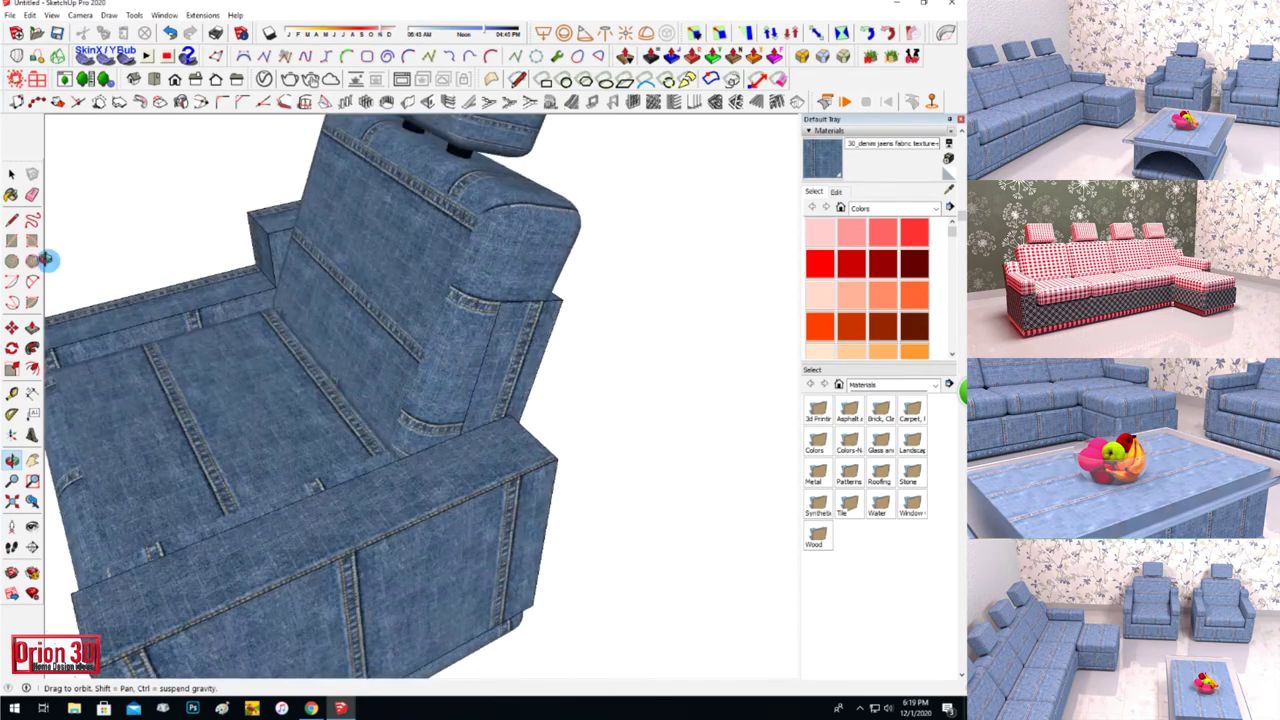
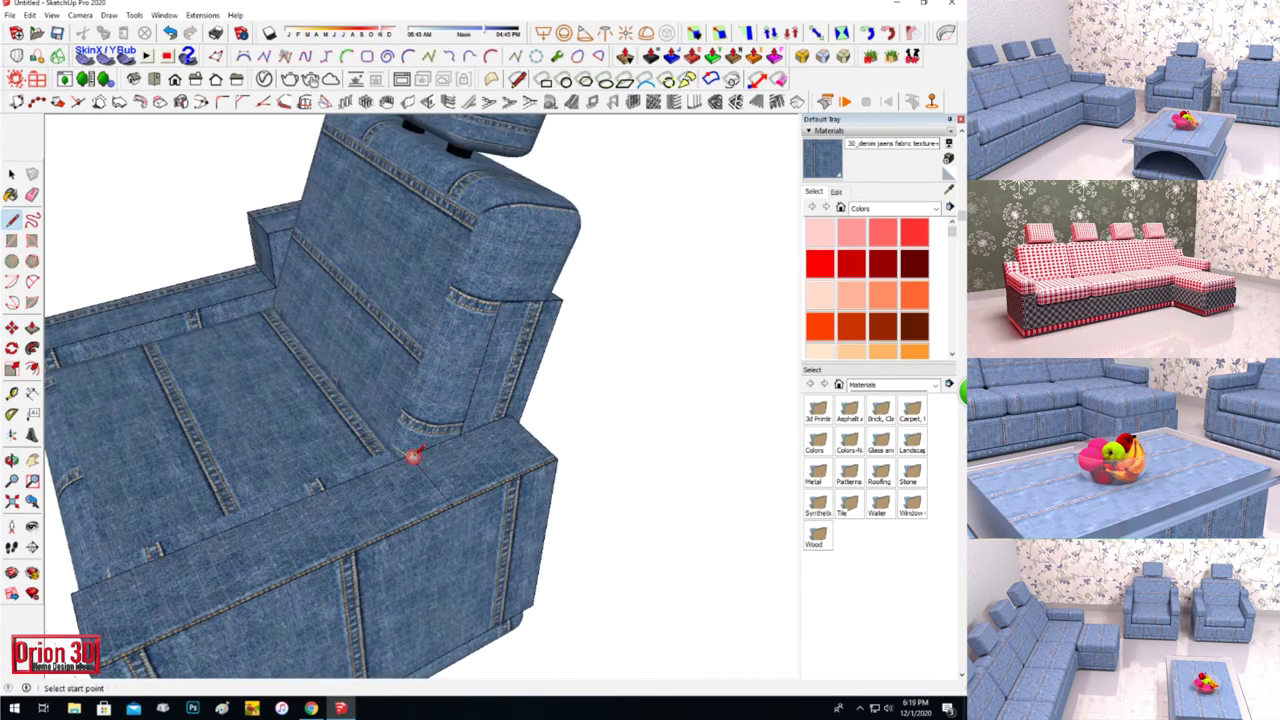
Raise the armrest block at the backrest corner and view the armchair from the front.
left_click(455, 472)
left_click(263, 257)
scroll(343, 429, "down", 4)
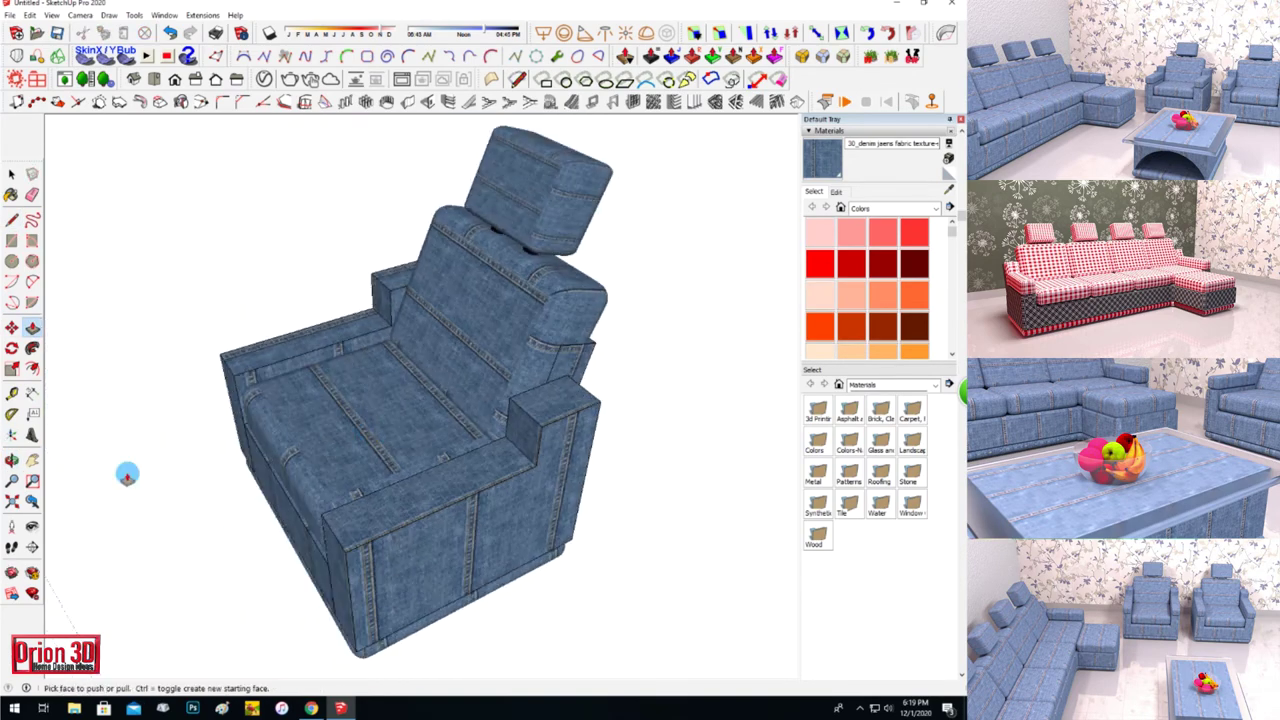
middle_click_drag(343, 429, 490, 485)
scroll(503, 494, "up", 2)
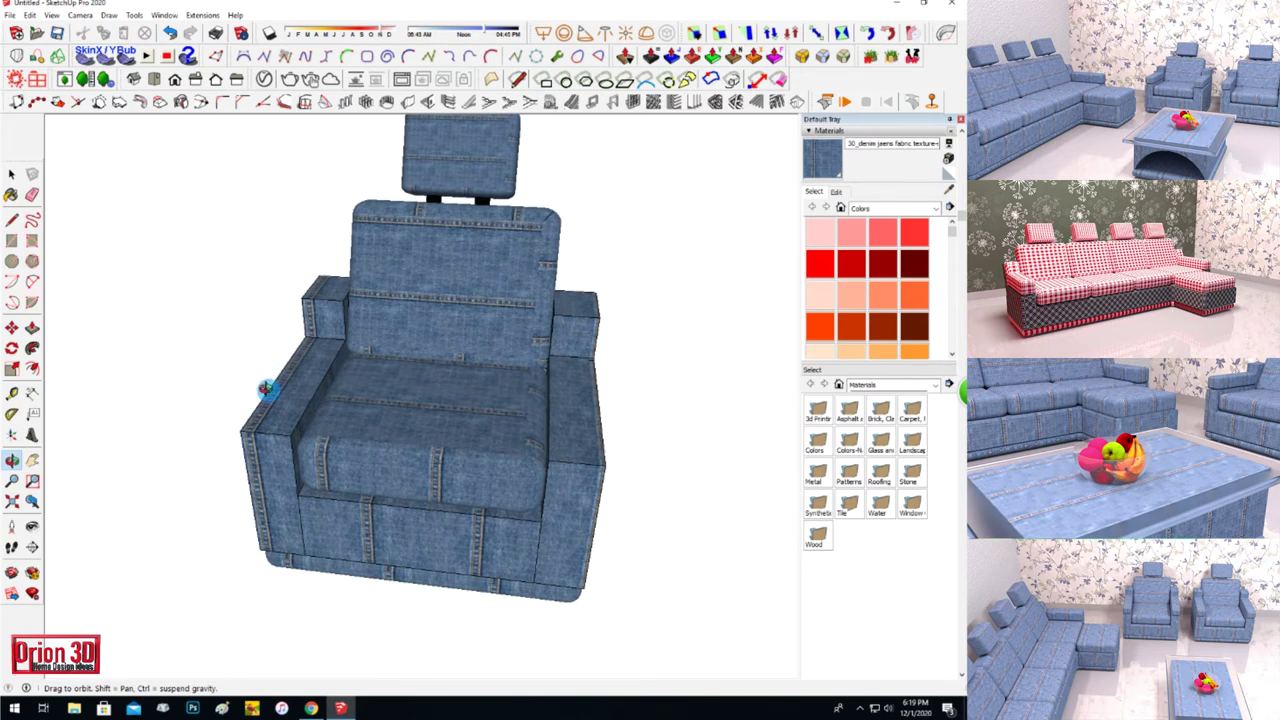
Round off the edges of the right armrest, arms, seat and base with Round Corner.
left_click(296, 395)
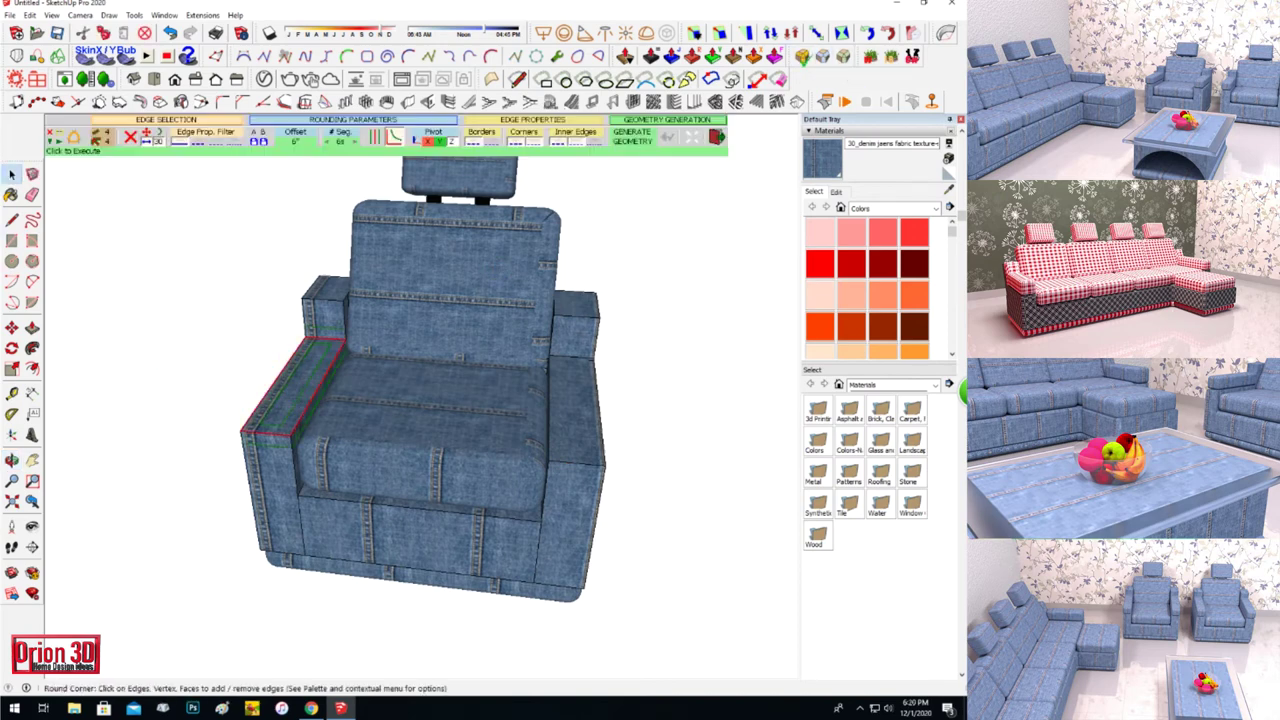
left_click(605, 210)
left_click(480, 343)
left_click(560, 394)
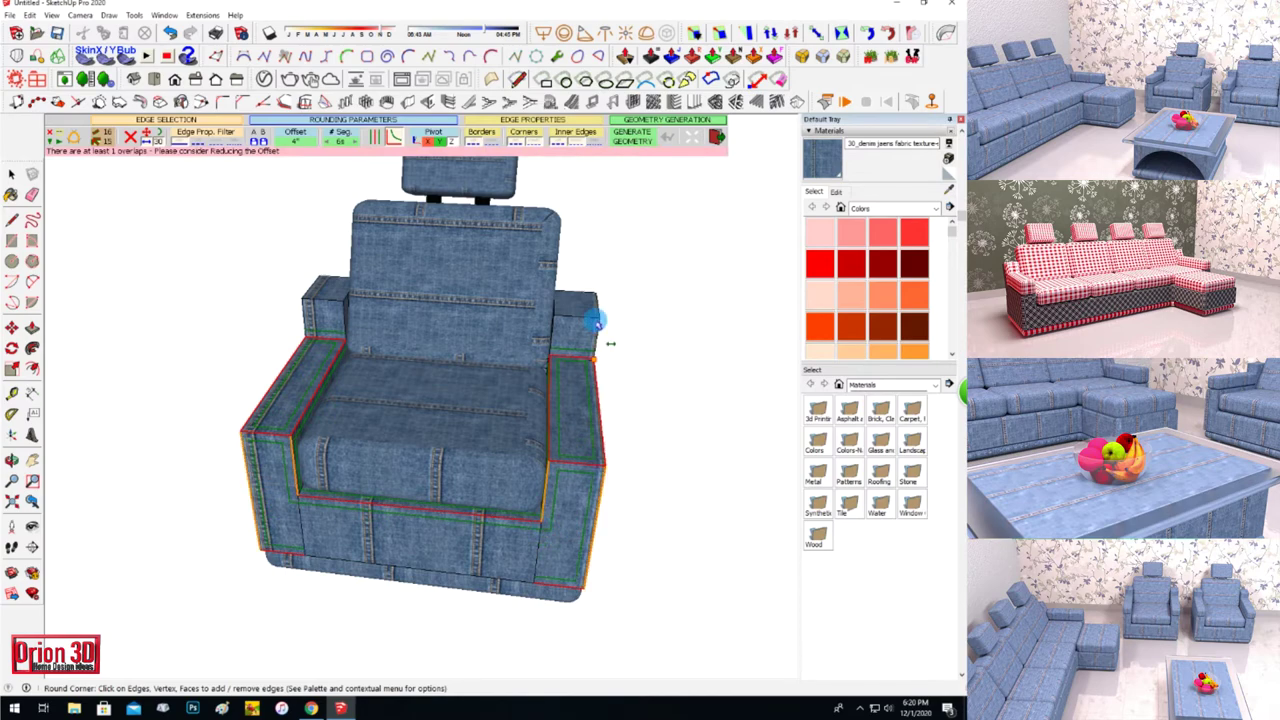
key("Return")
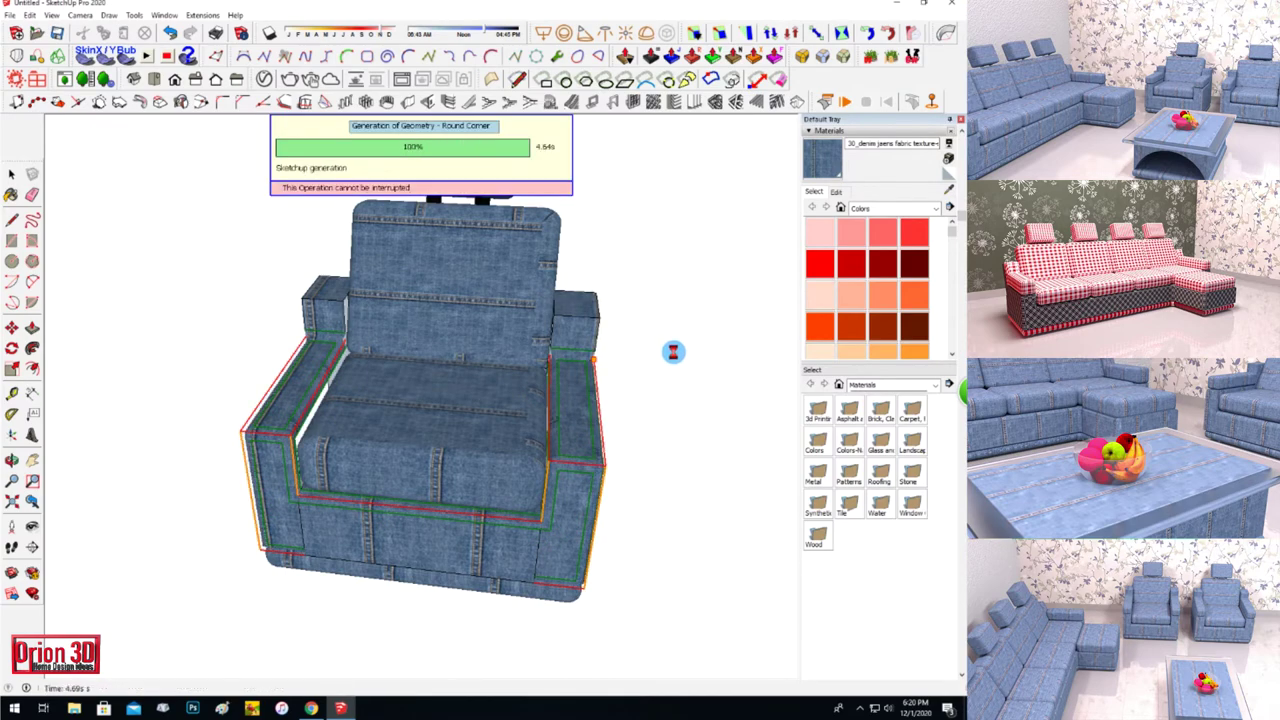
Orbit around the rounded armchair to inspect the armrest closely.
left_click(11, 460)
mouse_move(91, 319)
left_mouse_down()
mouse_move(695, 487)
mouse_move(261, 398)
mouse_move(192, 369)
left_mouse_up()
key("Escape")
left_click(11, 460)
mouse_move(150, 420)
left_mouse_down()
mouse_move(262, 376)
mouse_move(243, 426)
left_mouse_up()
scroll(262, 376, "up", 5)
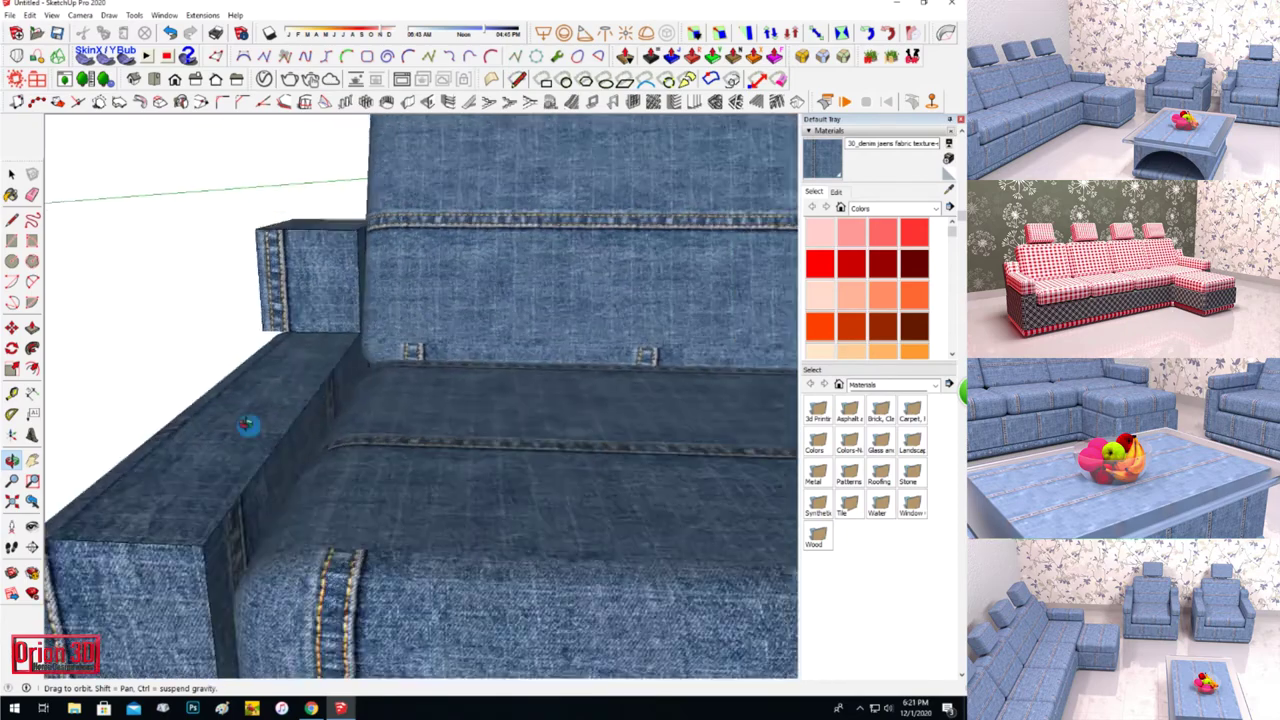
scroll(366, 323, "down", 3)
Round the seat cushion's front edge, then fit the whole chair in view.
key("space")
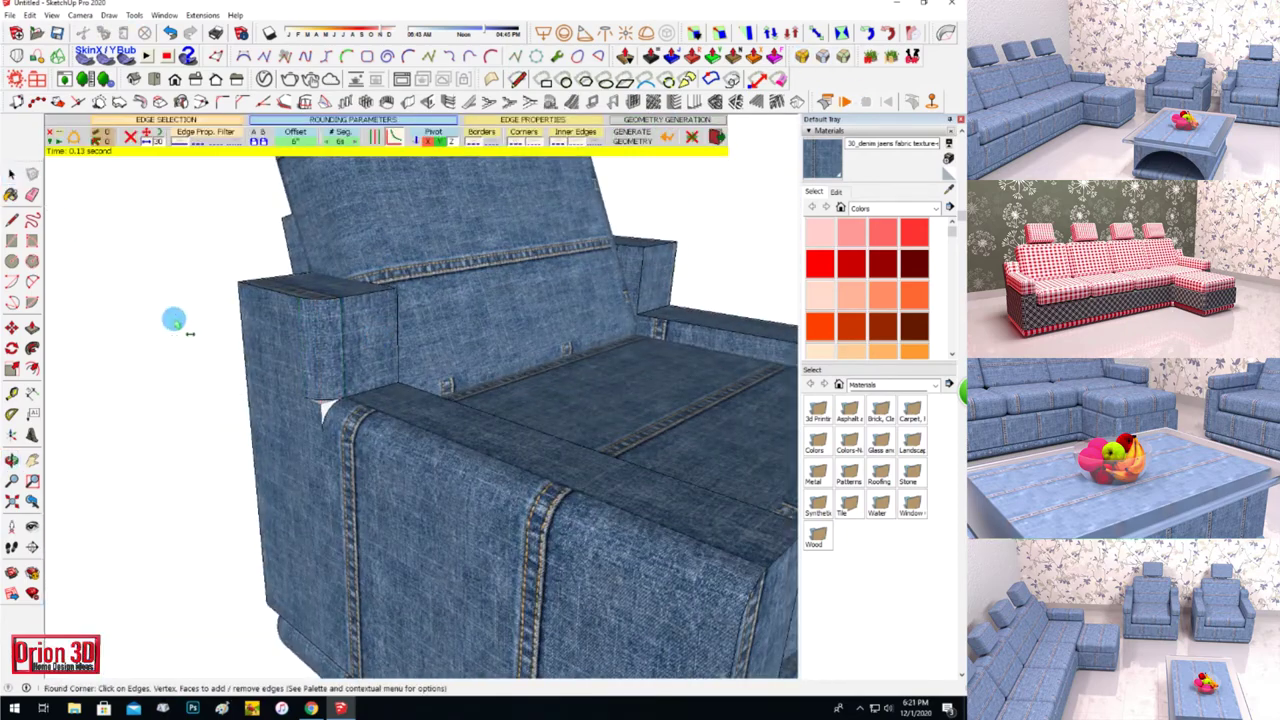
scroll(329, 366, "down", 3)
scroll(286, 471, "down", 2)
middle_click_drag(286, 471, 320, 442)
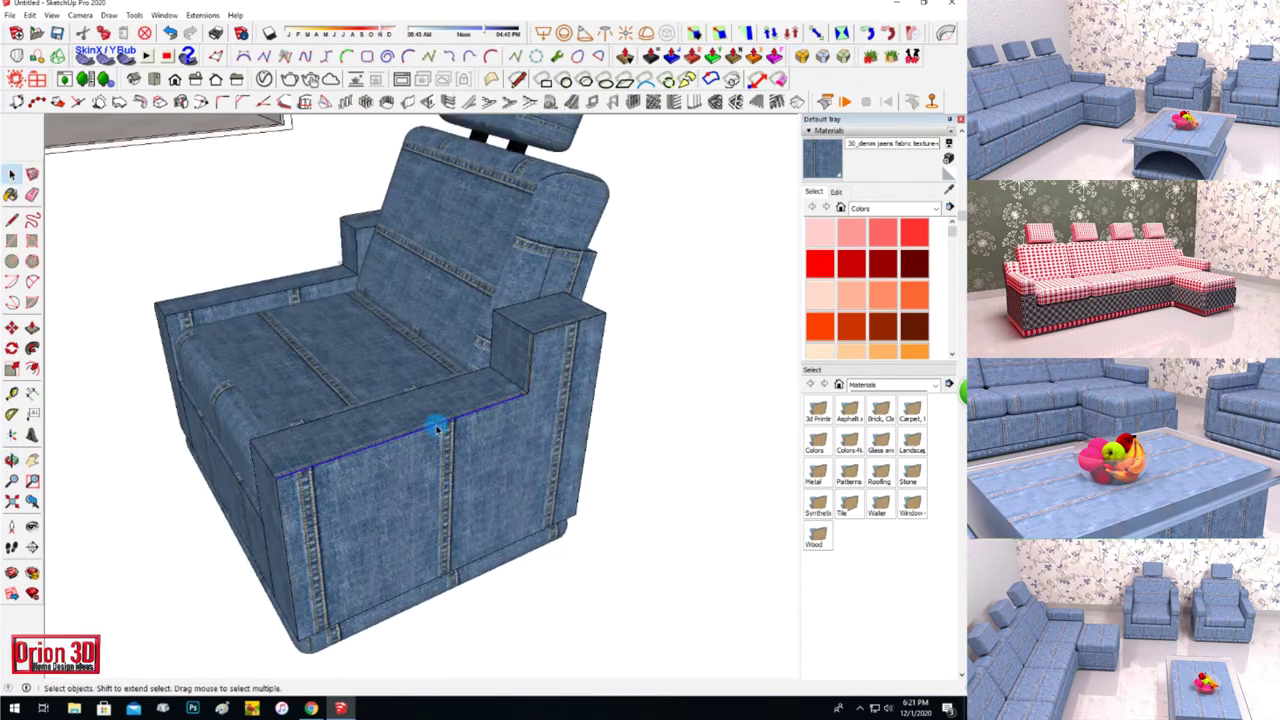
mouse_move(697, 274)
middle_mouse_down()
mouse_move(100, 366)
mouse_move(552, 398)
middle_mouse_up()
scroll(404, 423, "up", 2)
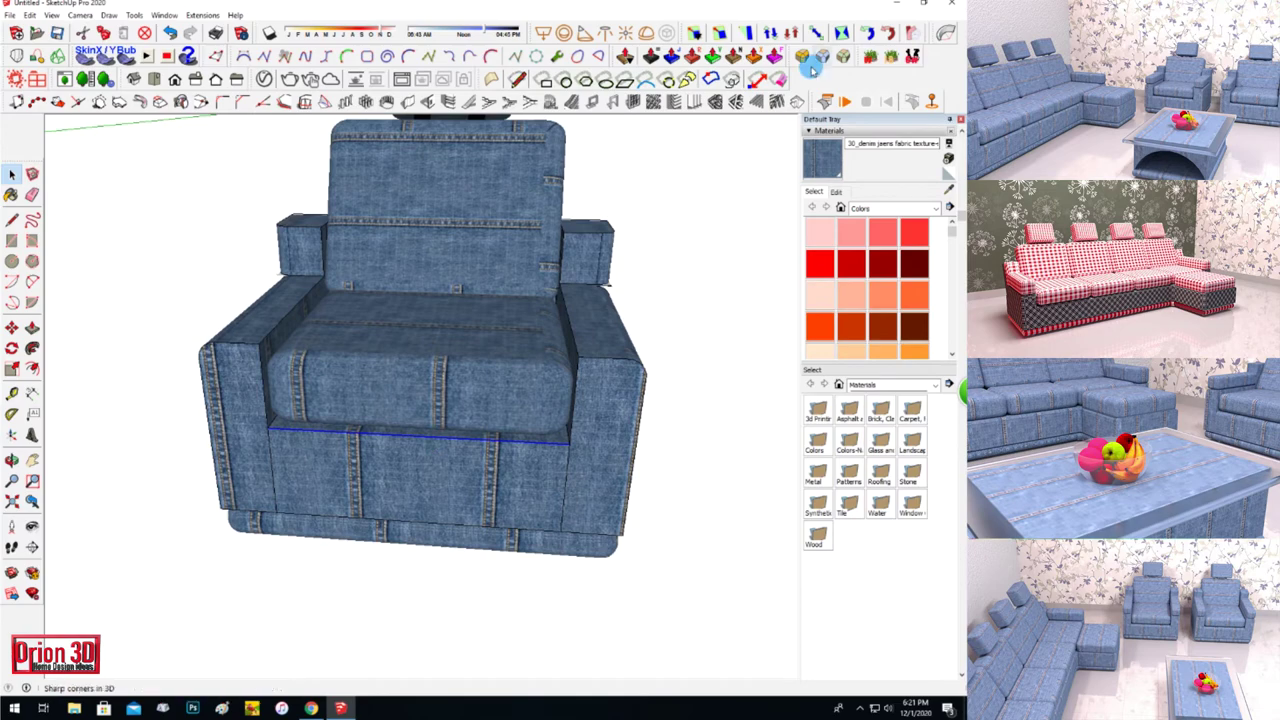
left_click(772, 104)
middle_click_drag(621, 651, 511, 228)
scroll(511, 228, "up", 2)
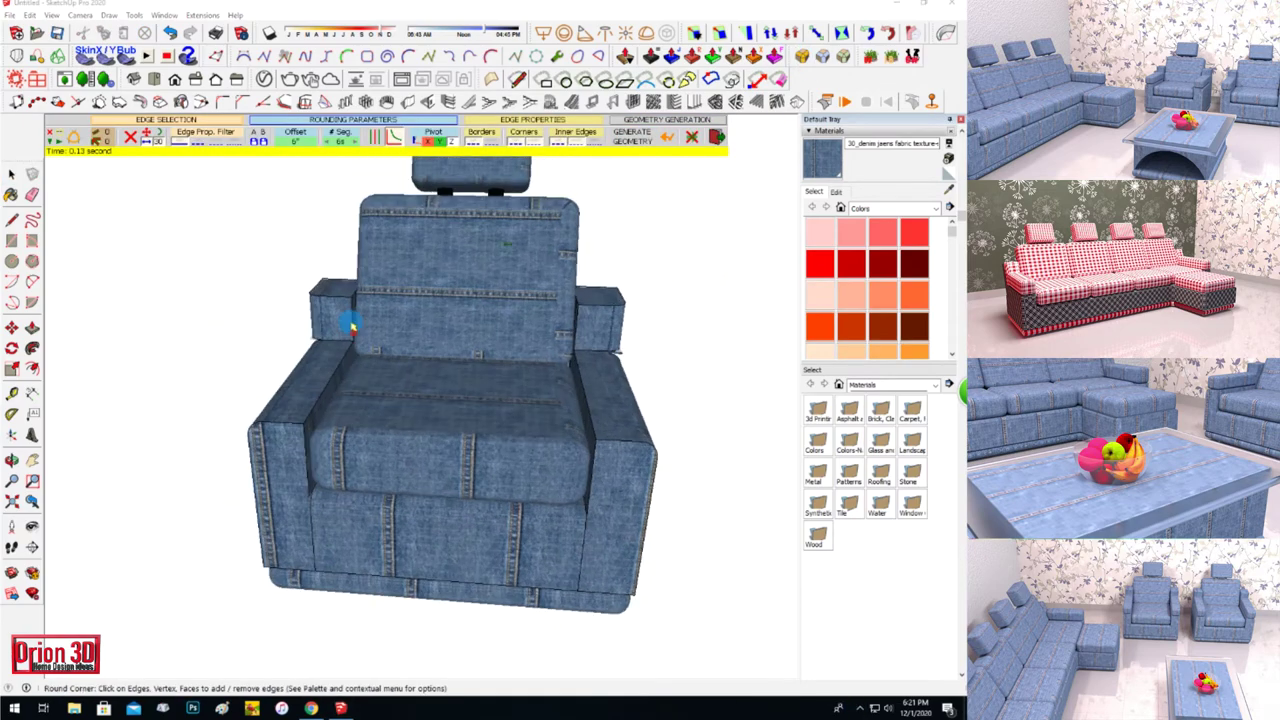
key("space")
key("Return")
middle_click_drag(621, 350, 427, 342)
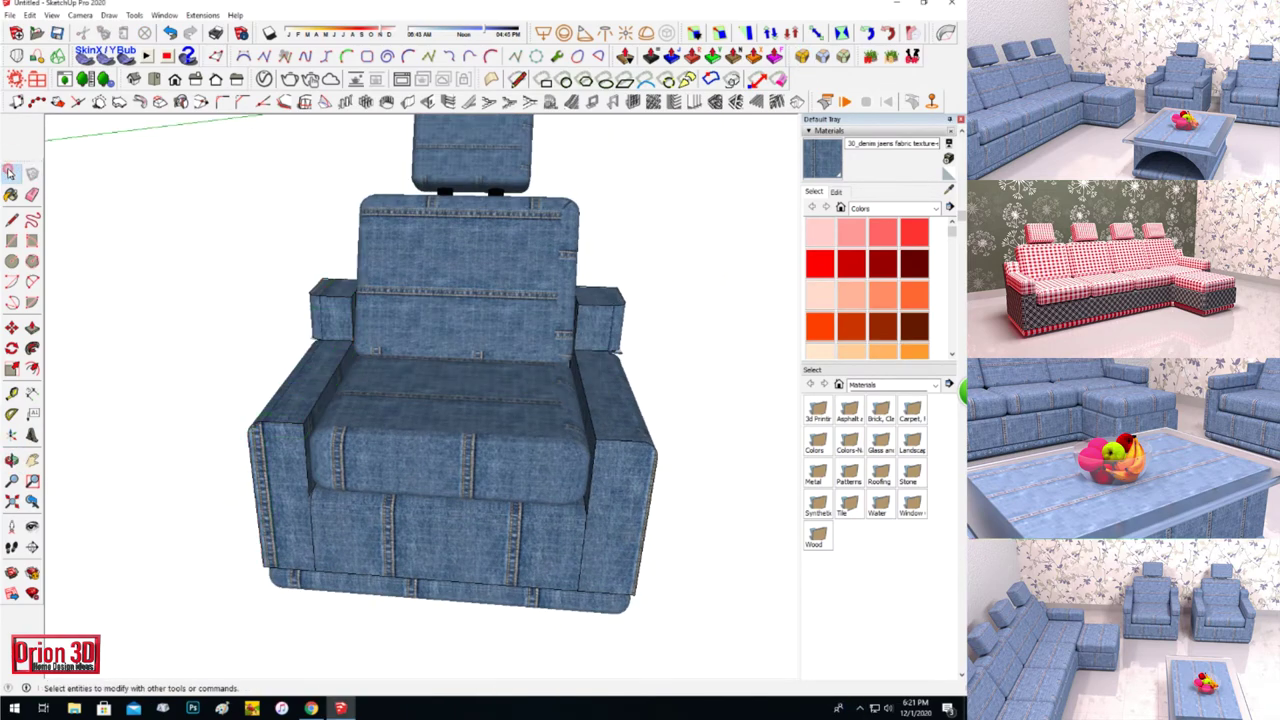
scroll(427, 342, "up", 3)
key("shift+z")
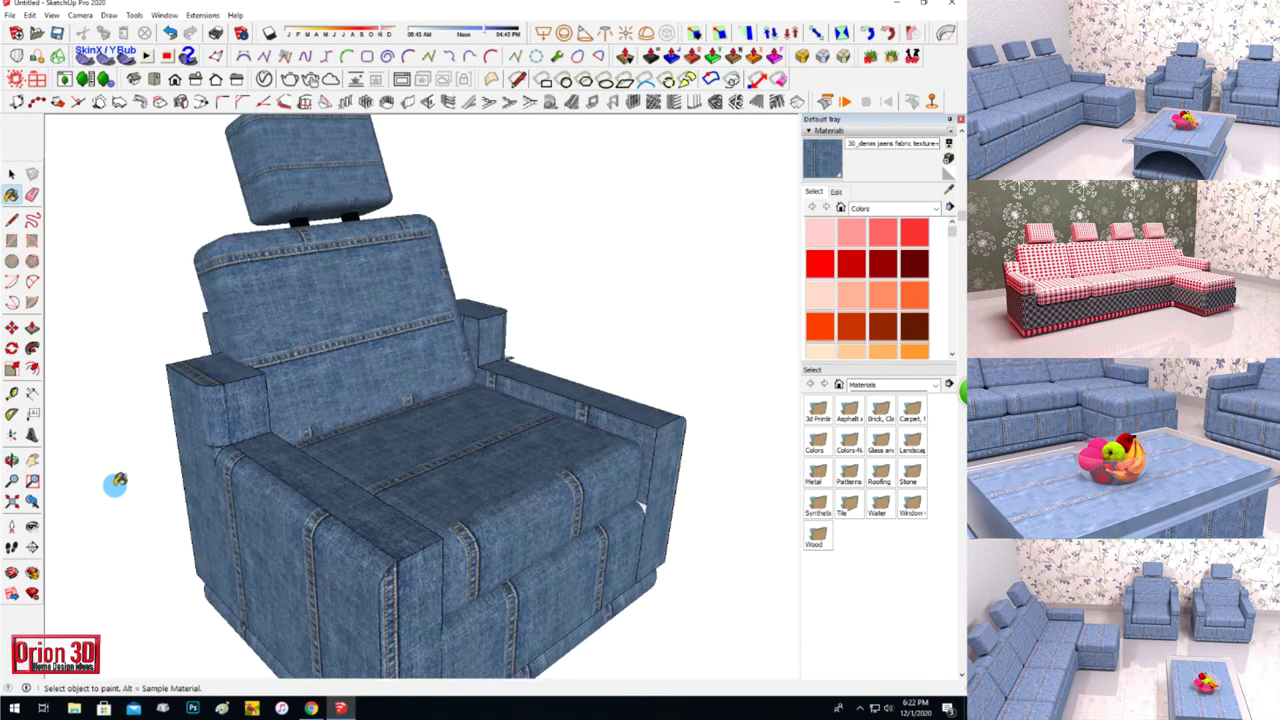
Move the small denim pad from beside the sofa out next to the armchair.
middle_click_drag(661, 519, 232, 515)
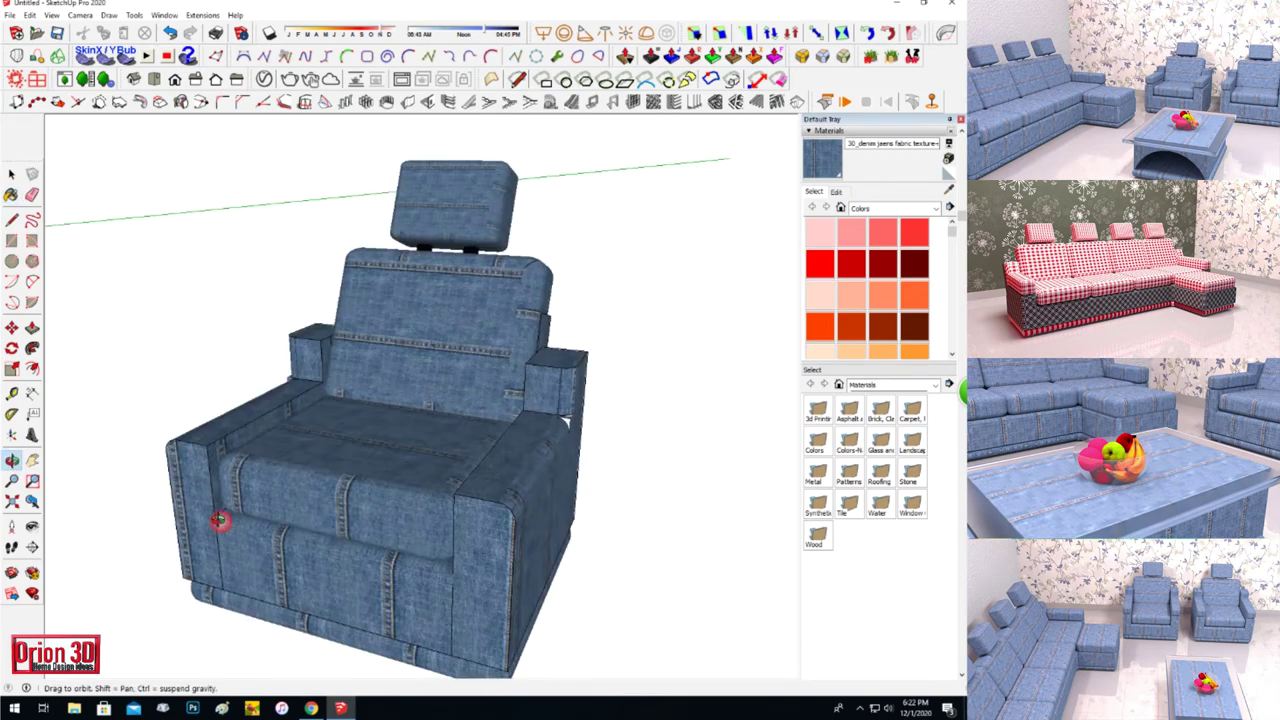
scroll(218, 492, "down", 2)
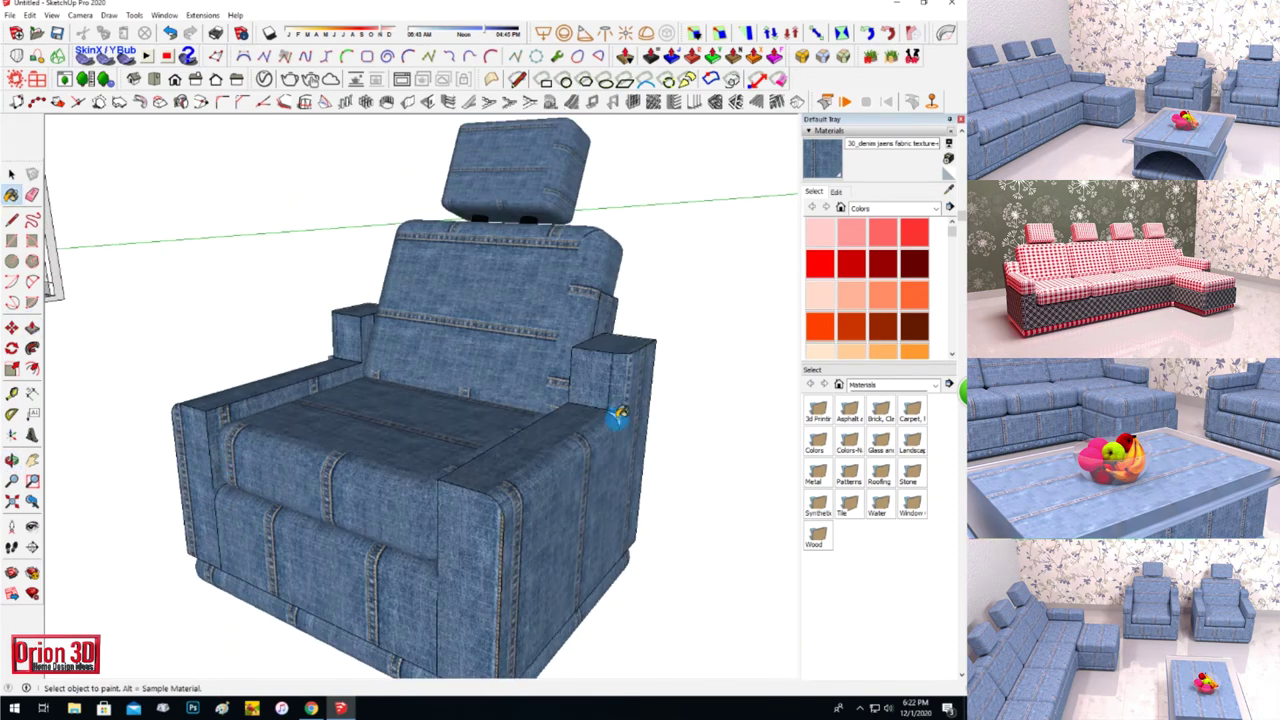
scroll(663, 491, "down", 2)
scroll(663, 523, "down", 2)
scroll(491, 523, "down", 2)
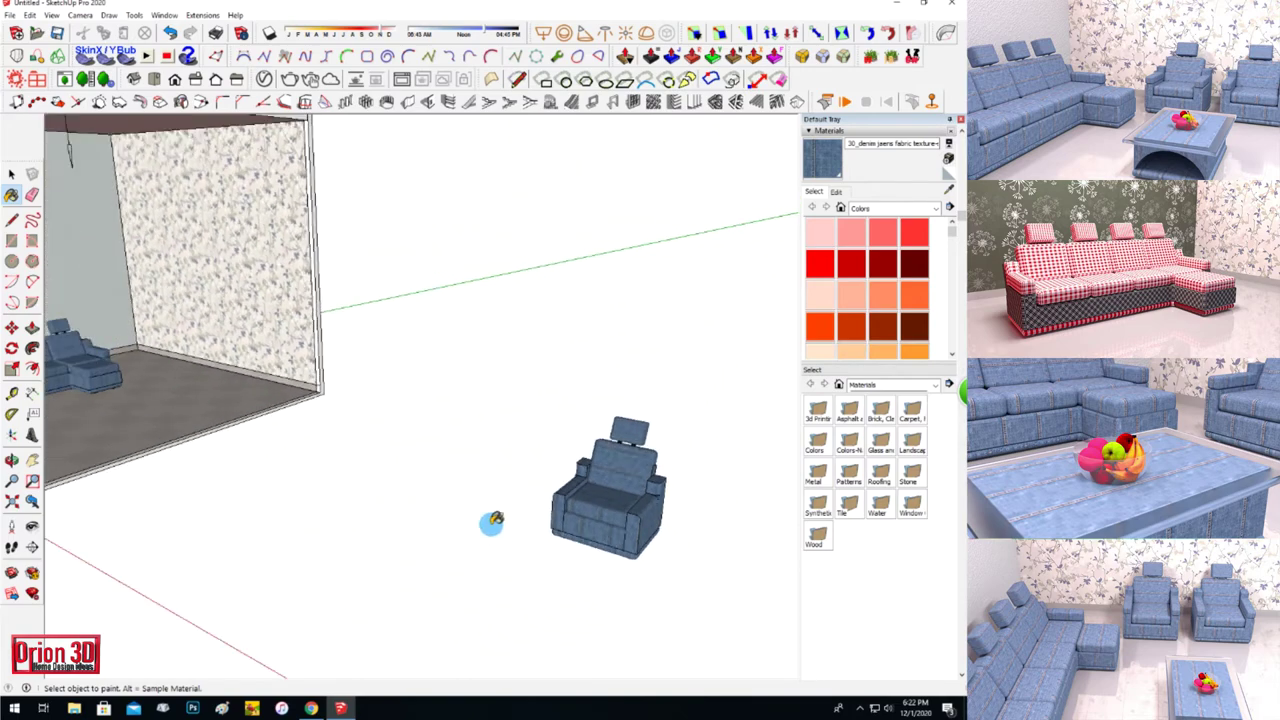
left_click(172, 373)
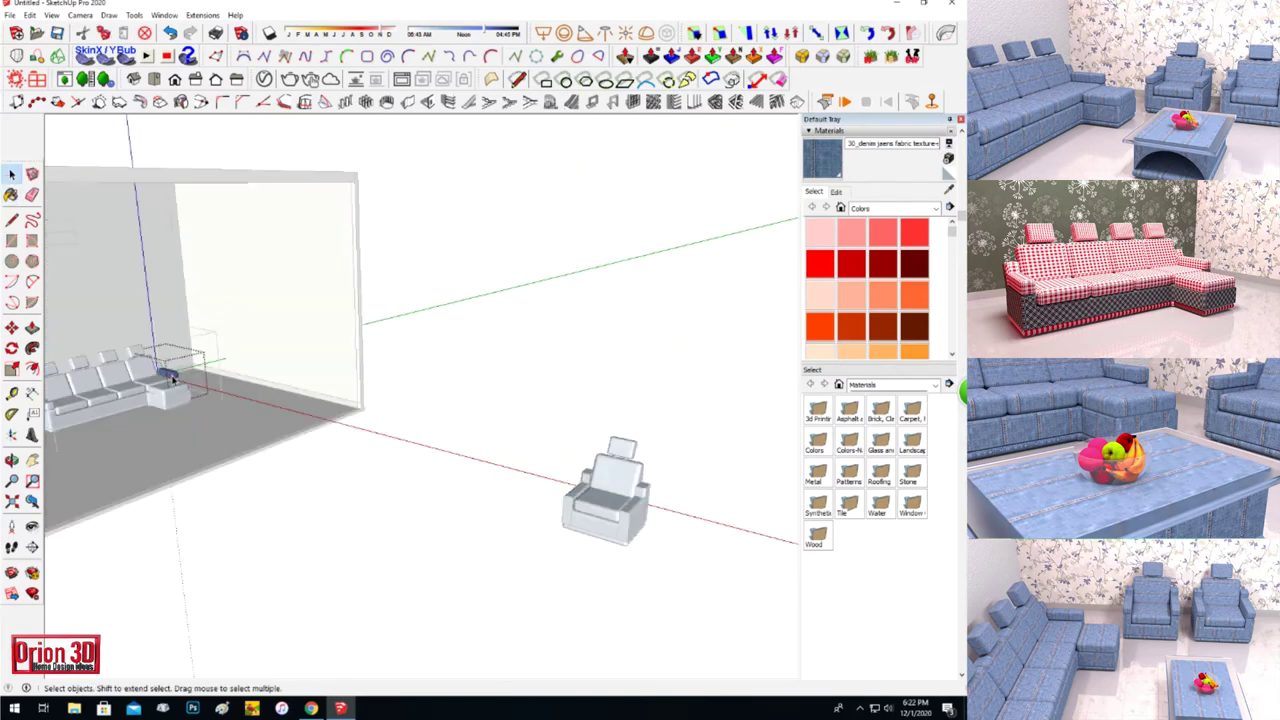
left_click_drag(170, 373, 500, 540)
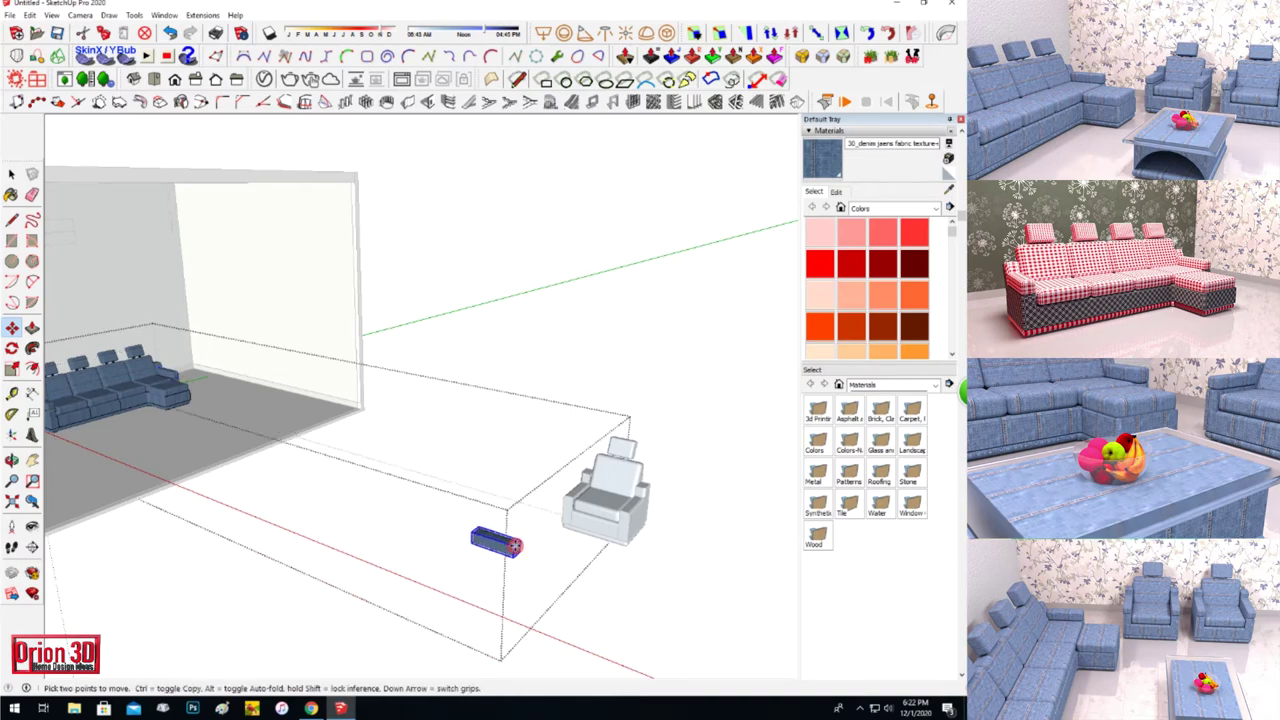
scroll(500, 540, "up", 1)
scroll(470, 540, "up", 2)
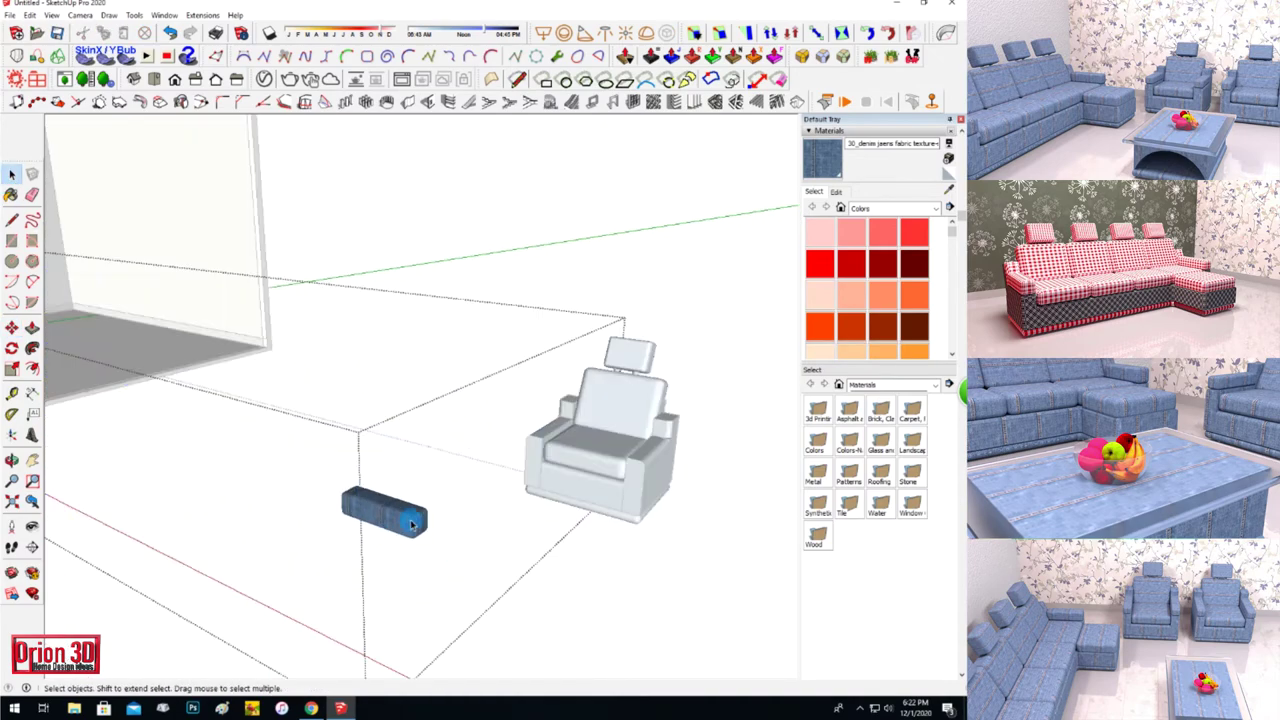
Place the pad by its corner onto the chair's right armrest.
left_click(12, 348)
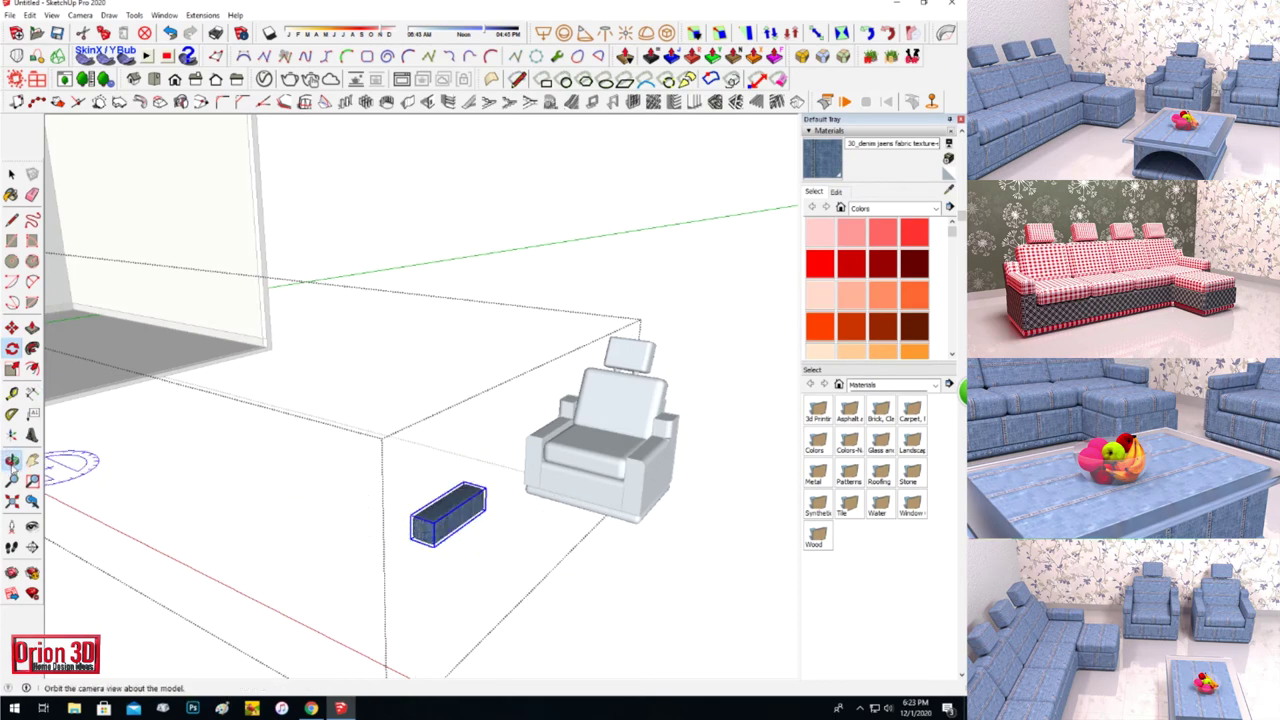
left_click(12, 460)
key("m")
left_click(323, 557)
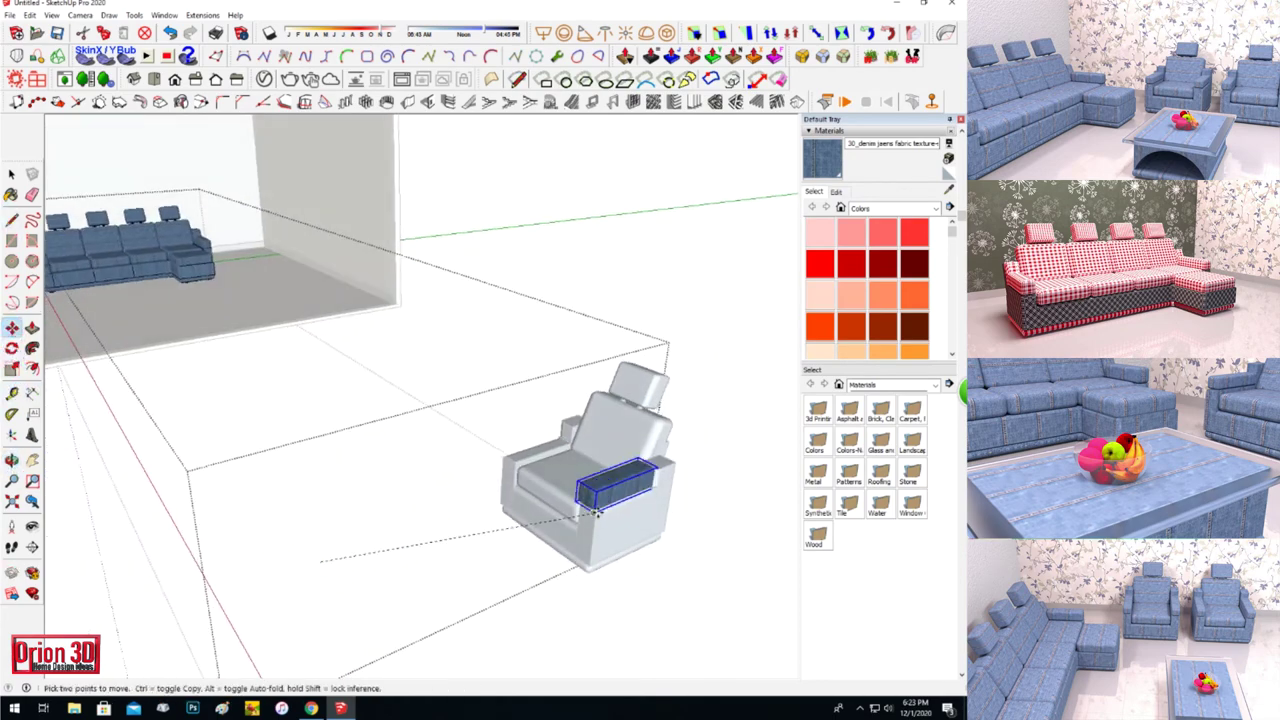
left_click(598, 514)
scroll(590, 500, "up", 3)
scroll(571, 480, "down", 3)
mouse_move(571, 480)
middle_mouse_down()
mouse_move(606, 531)
mouse_move(537, 506)
middle_mouse_up()
Scale the pad down to fit the right armrest top.
left_click(12, 370)
scroll(622, 490, "up", 2)
scroll(620, 505, "up", 2)
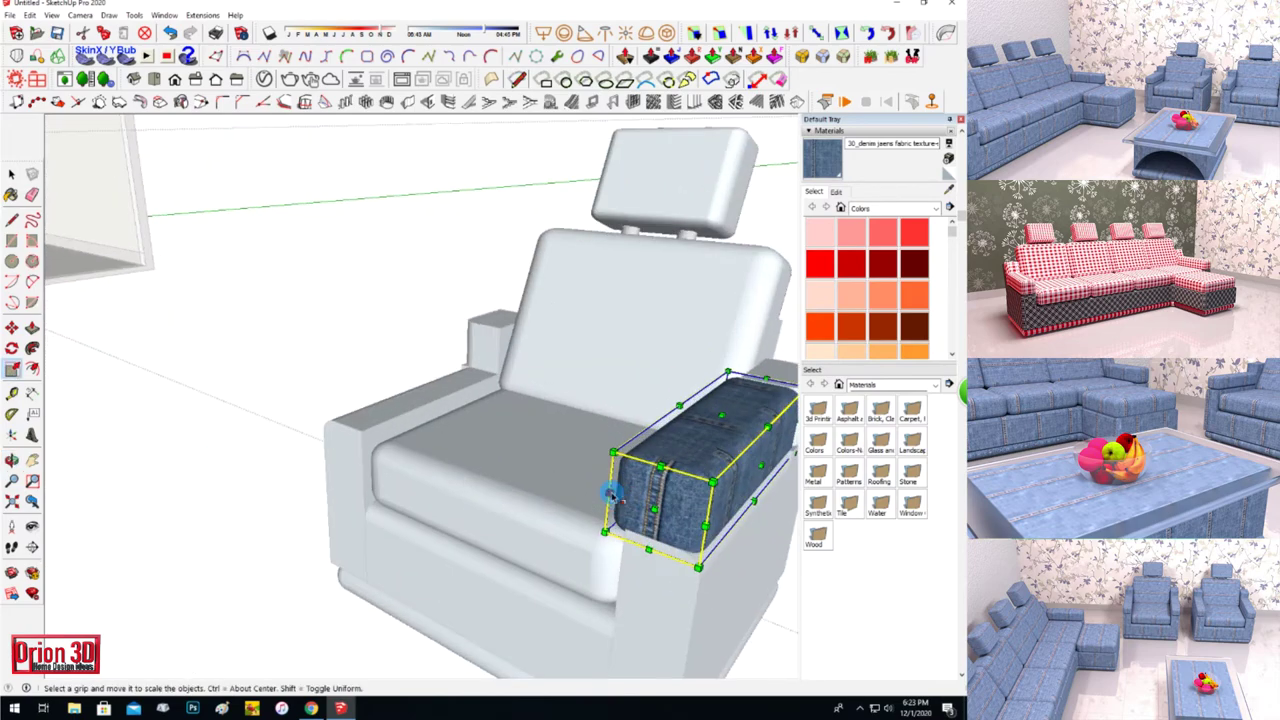
mouse_move(608, 520)
left_mouse_down()
mouse_move(623, 451)
mouse_move(657, 451)
left_mouse_up()
scroll(309, 443, "down", 3)
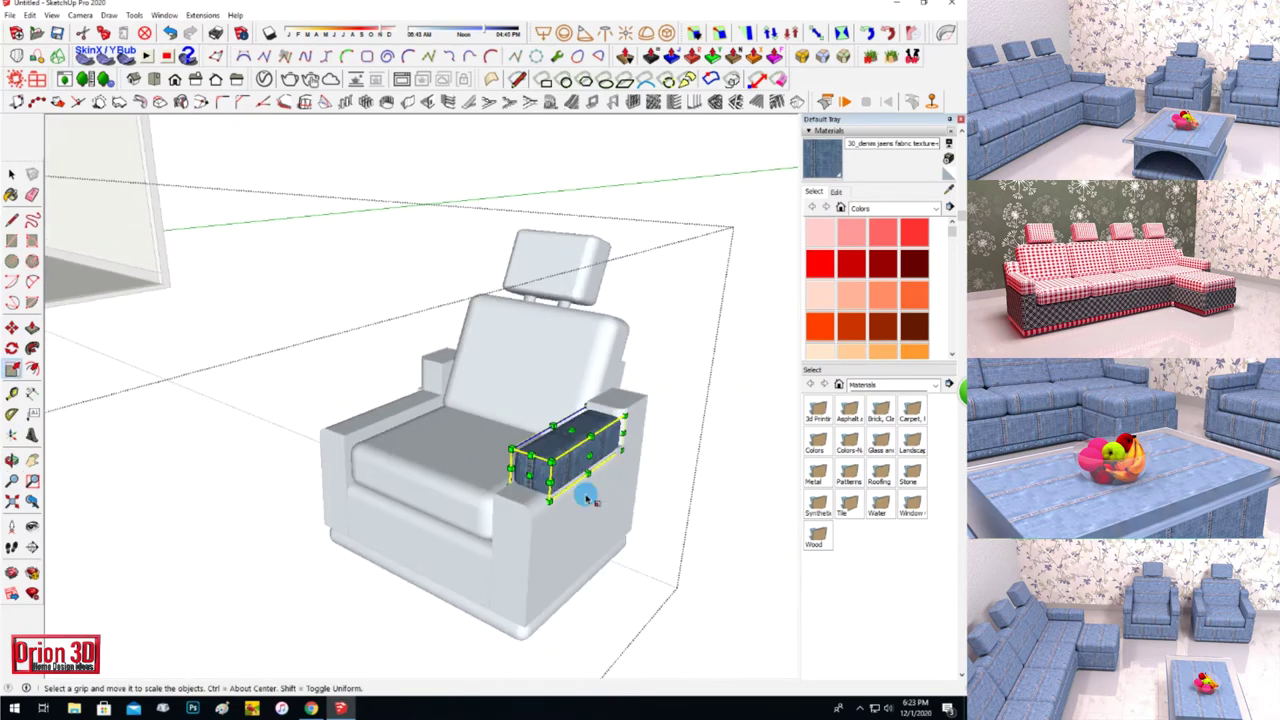
Ctrl-Move a copy of the pad onto the left armrest.
key("space")
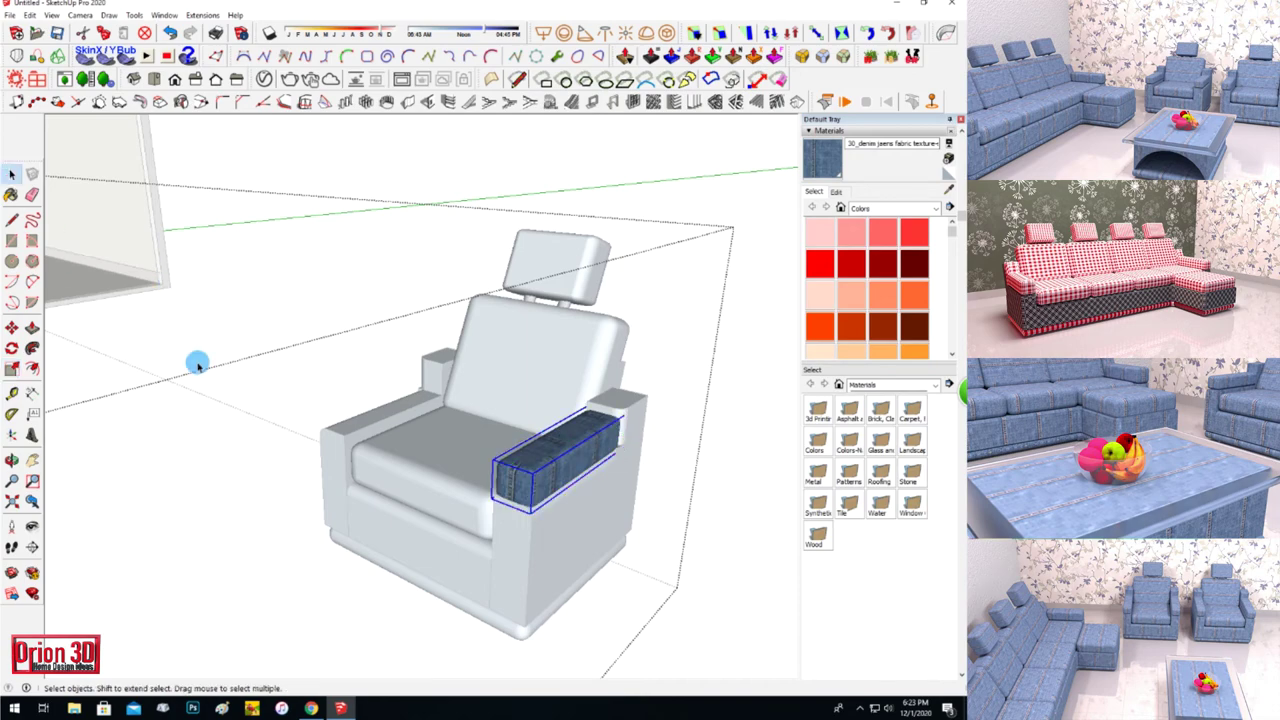
middle_click_drag(194, 354, 120, 362)
key("m")
left_click(588, 545)
key("ctrl")
left_click(355, 445)
key("space")
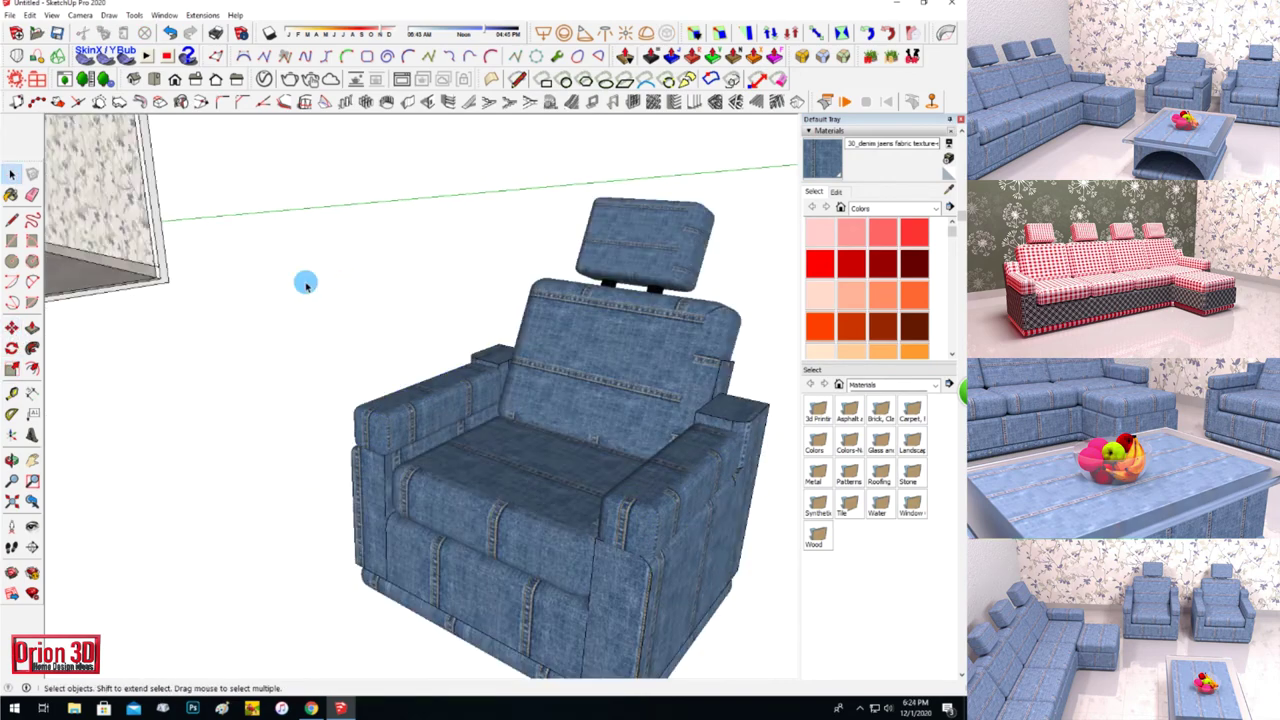
scroll(306, 285, "down", 2)
mouse_move(394, 346)
middle_mouse_down()
mouse_move(228, 428)
mouse_move(330, 441)
mouse_move(666, 386)
mouse_move(529, 380)
mouse_move(483, 328)
middle_mouse_up()
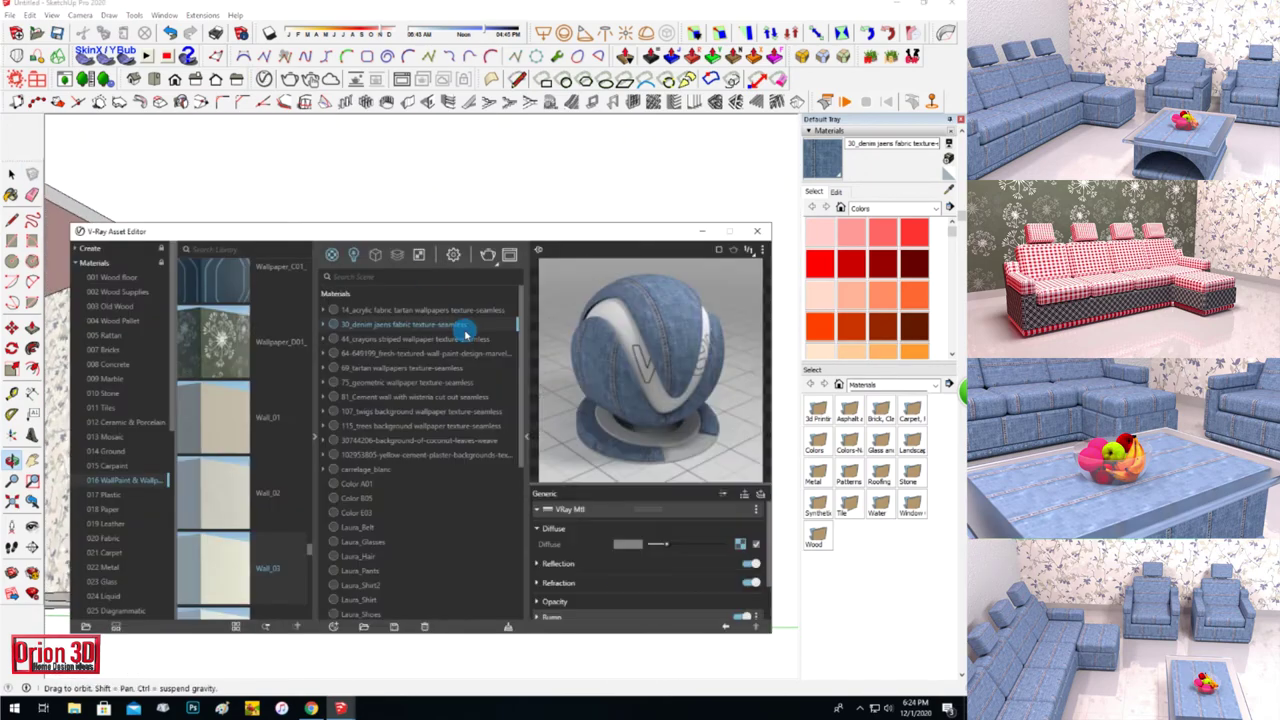
Pick the Steel_Polished material and orbit to view the chair's underside.
scroll(371, 337, "down", 5)
left_click(354, 514)
mouse_move(620, 520)
middle_mouse_down()
mouse_move(651, 545)
mouse_move(620, 575)
middle_mouse_up()
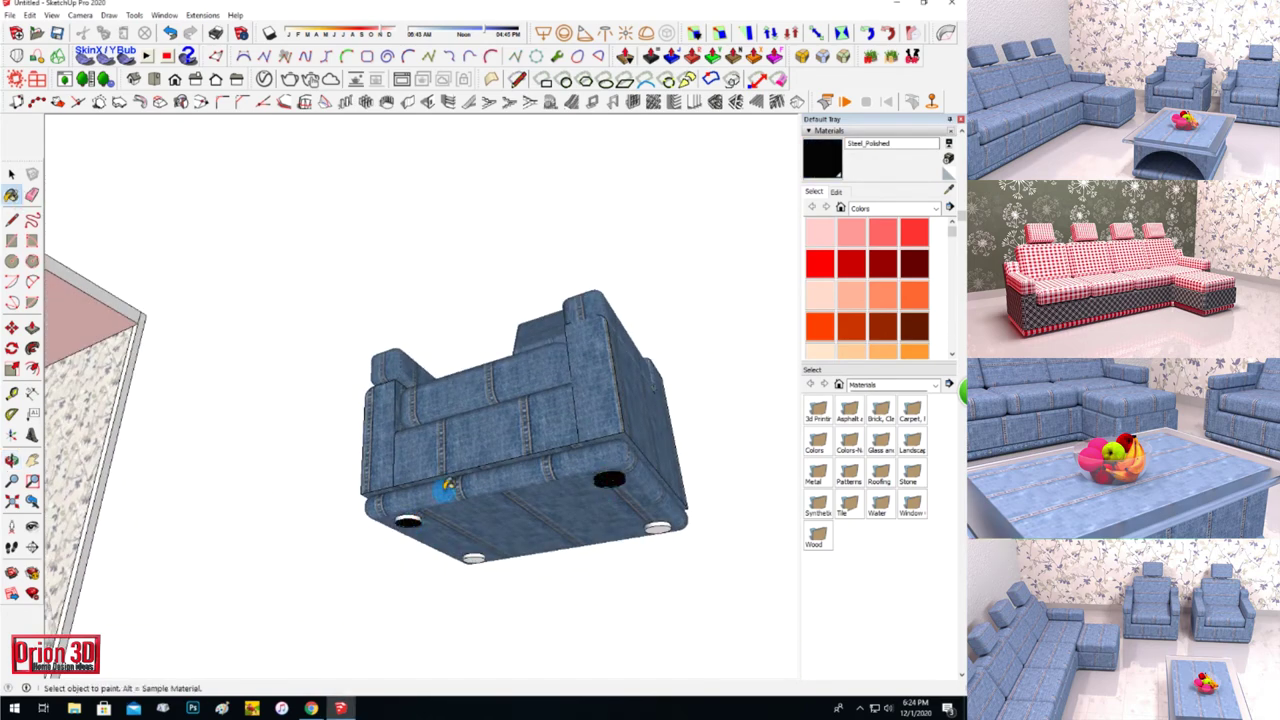
middle_click_drag(447, 487, 483, 555)
middle_click_drag(731, 506, 449, 629)
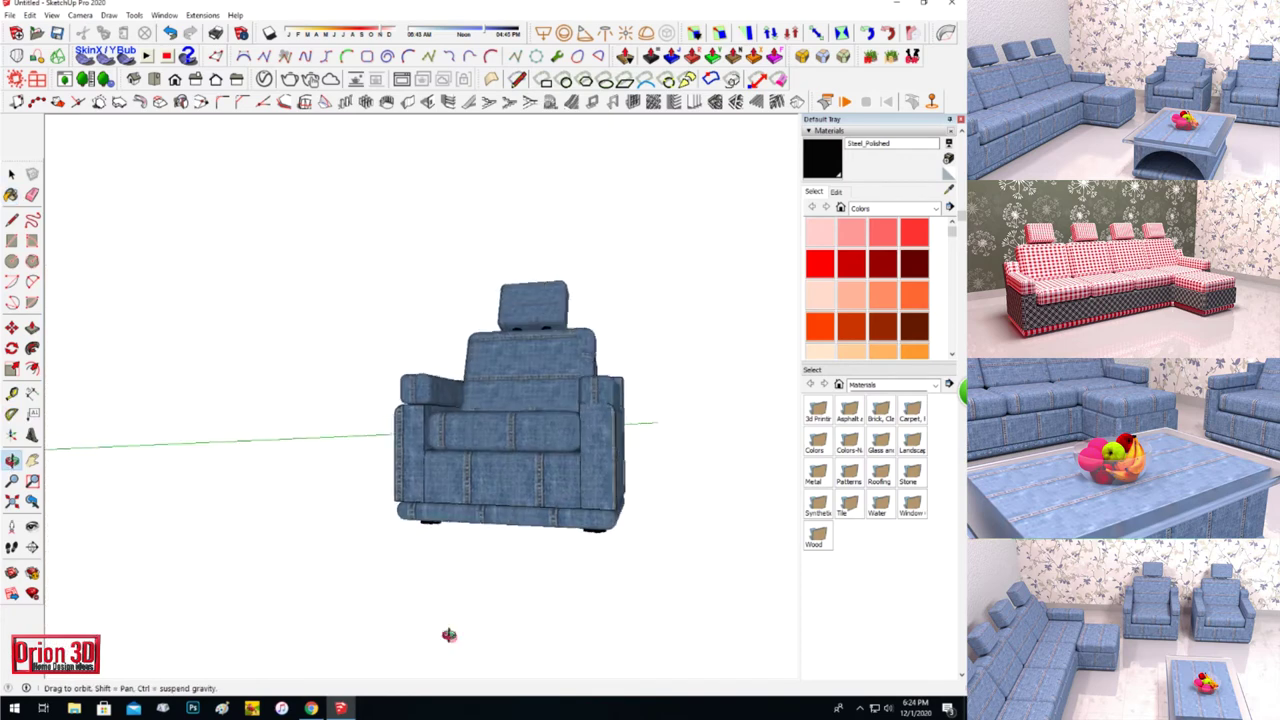
Select all of the armchair's parts and group them into one object.
key("space")
left_click_drag(266, 206, 714, 629)
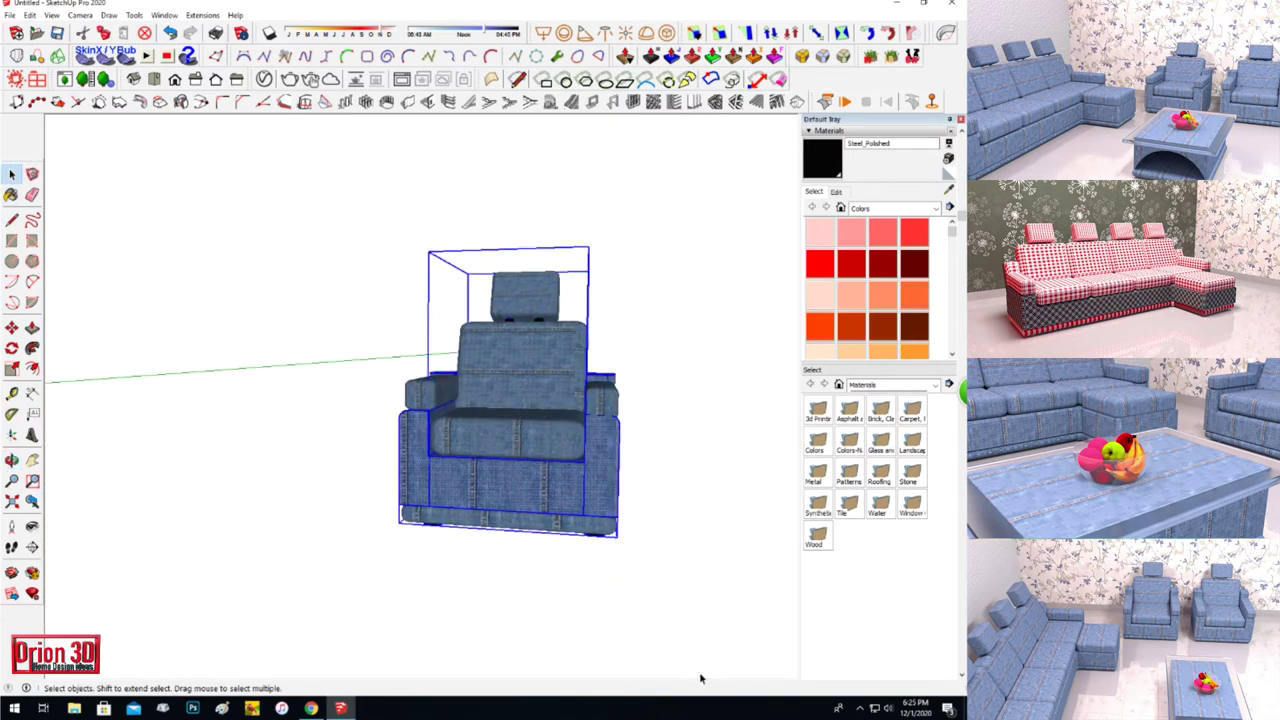
double_click(538, 466)
left_click(430, 393)
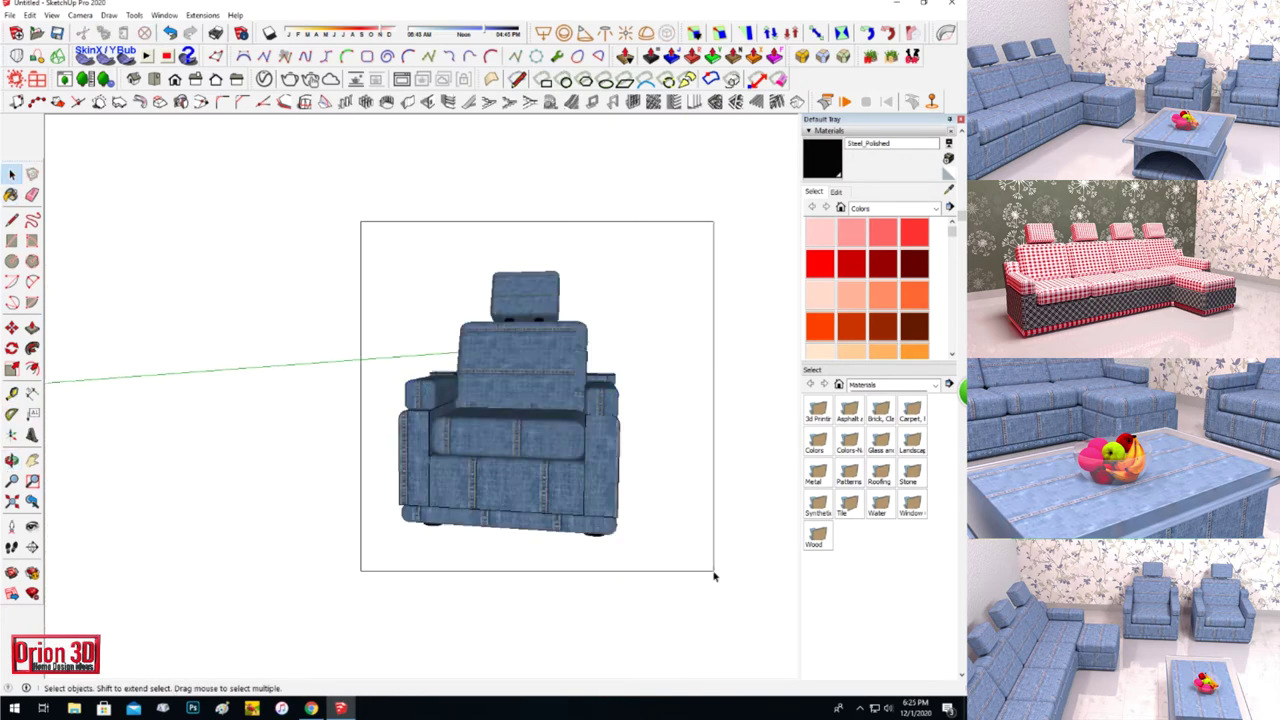
left_click_drag(357, 223, 711, 571)
middle_click_drag(711, 571, 747, 505)
left_click_drag(389, 280, 729, 643)
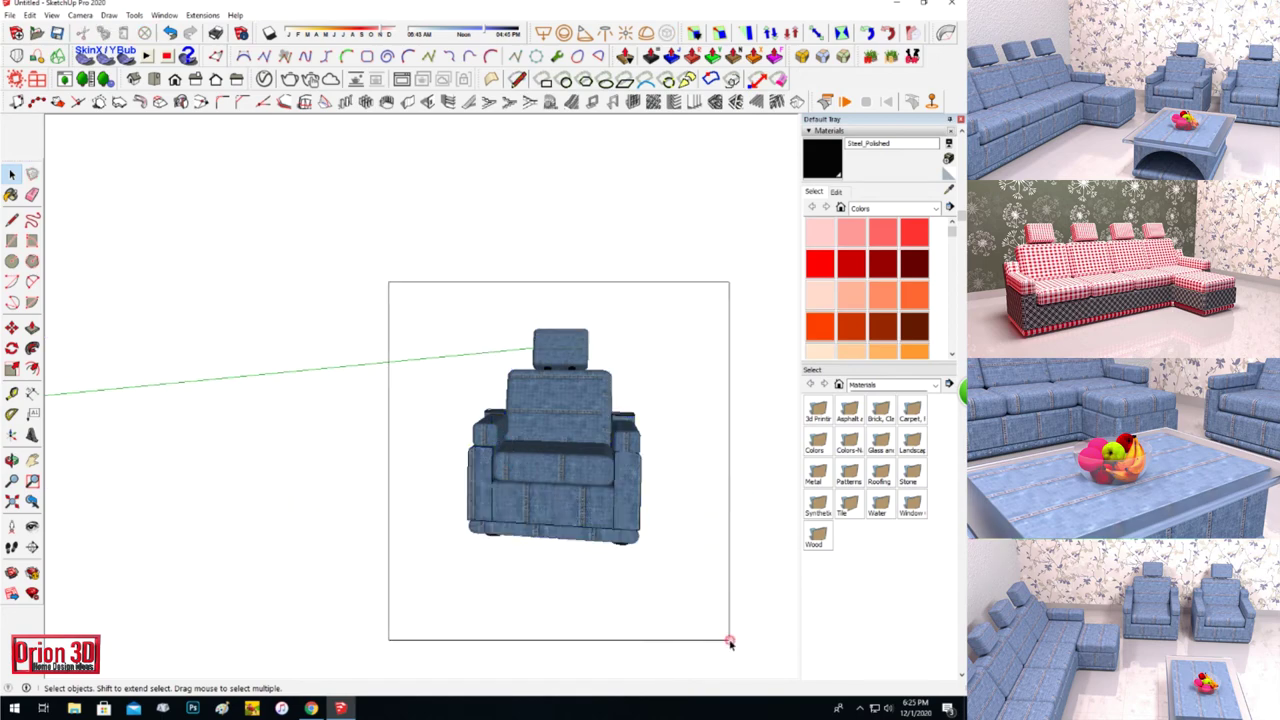
right_click(560, 118)
left_click(610, 237)
Move the grouped armchair to the left.
scroll(777, 466, "down", 3)
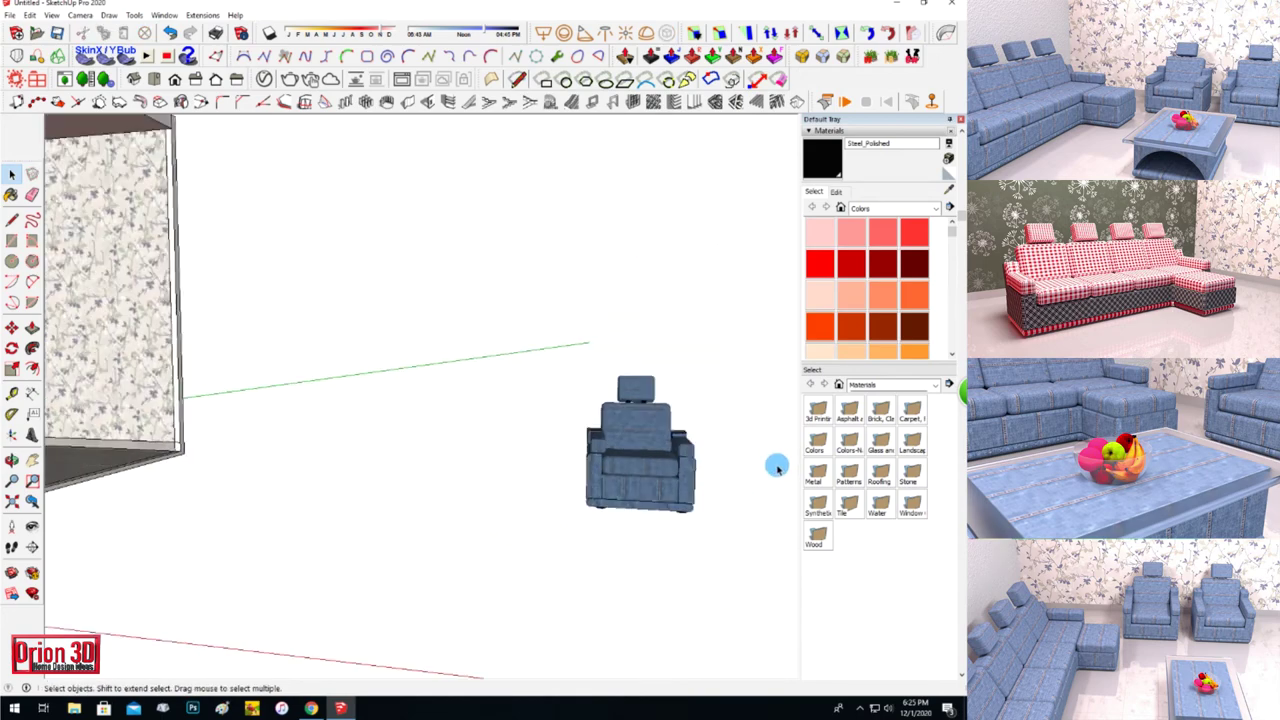
left_click(12, 329)
left_click_drag(621, 482, 497, 482)
scroll(620, 455, "up", 5)
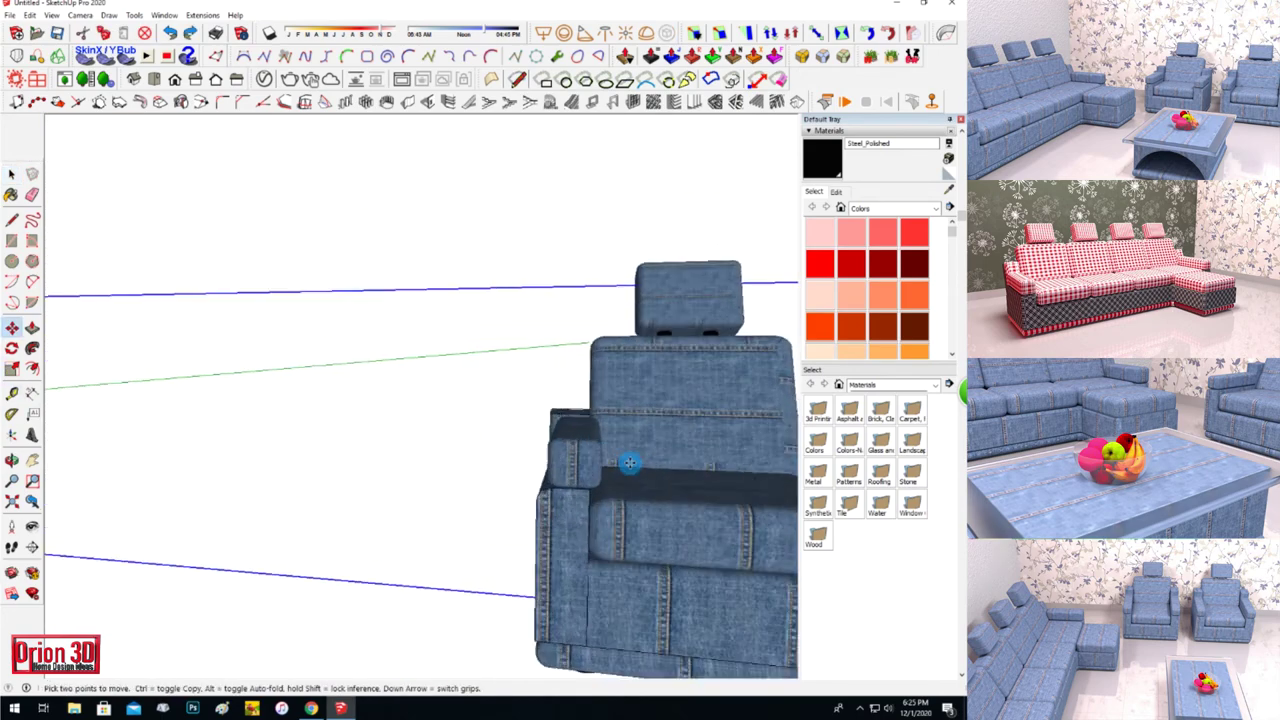
key("space")
Place the armrest block onto the chair's arm and select the denim chair body.
left_click(12, 327)
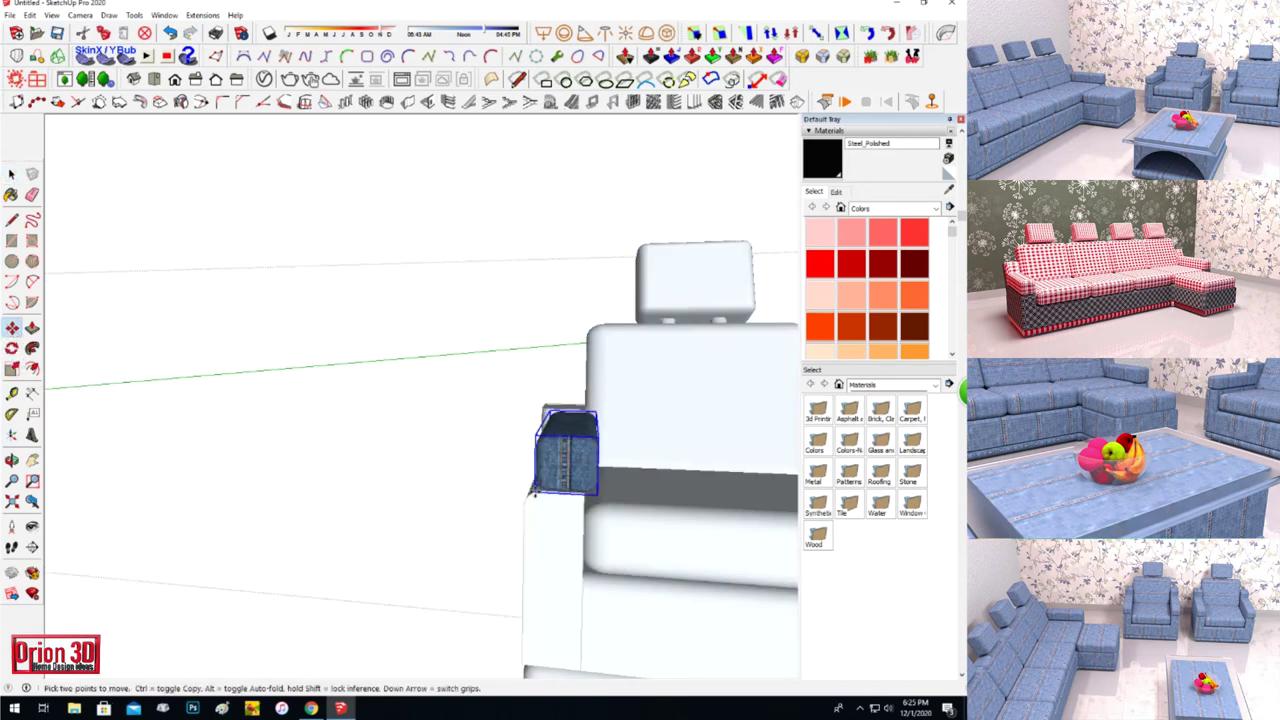
left_click(536, 491)
key("space")
scroll(183, 266, "down", 4)
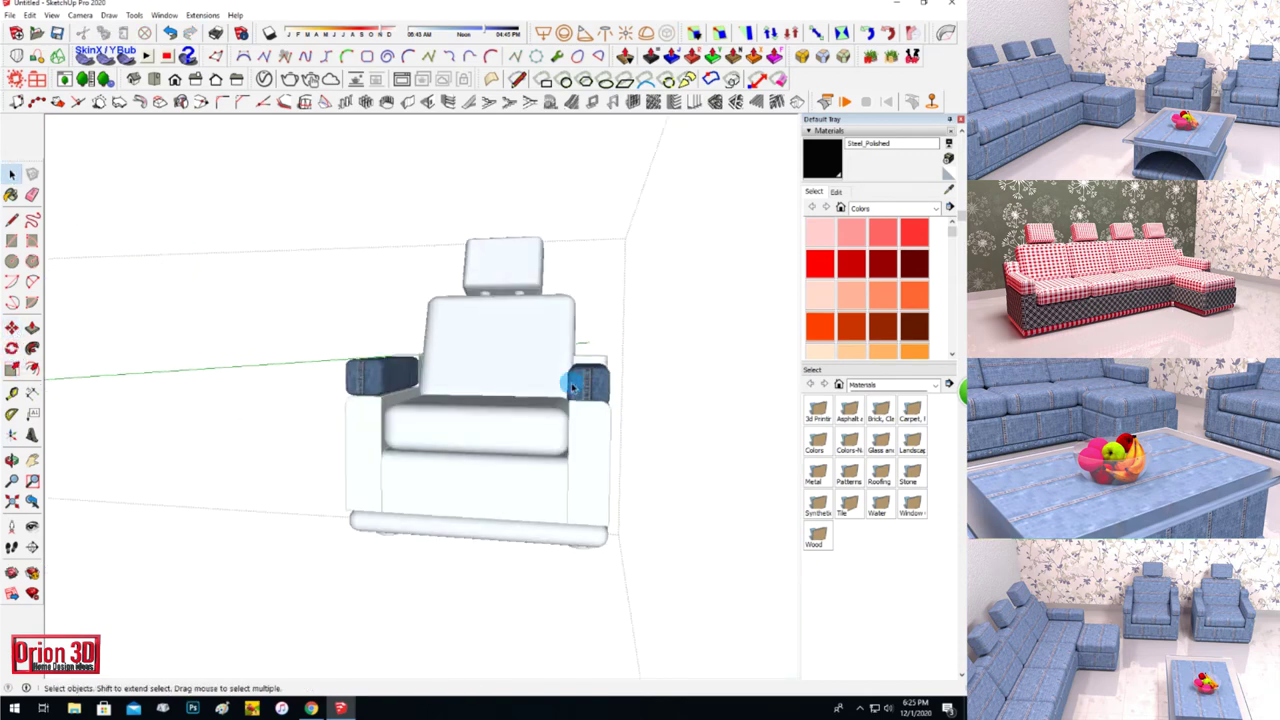
left_click(12, 327)
scroll(470, 355, "up", 2)
left_click(640, 434)
key("space")
left_click(533, 362)
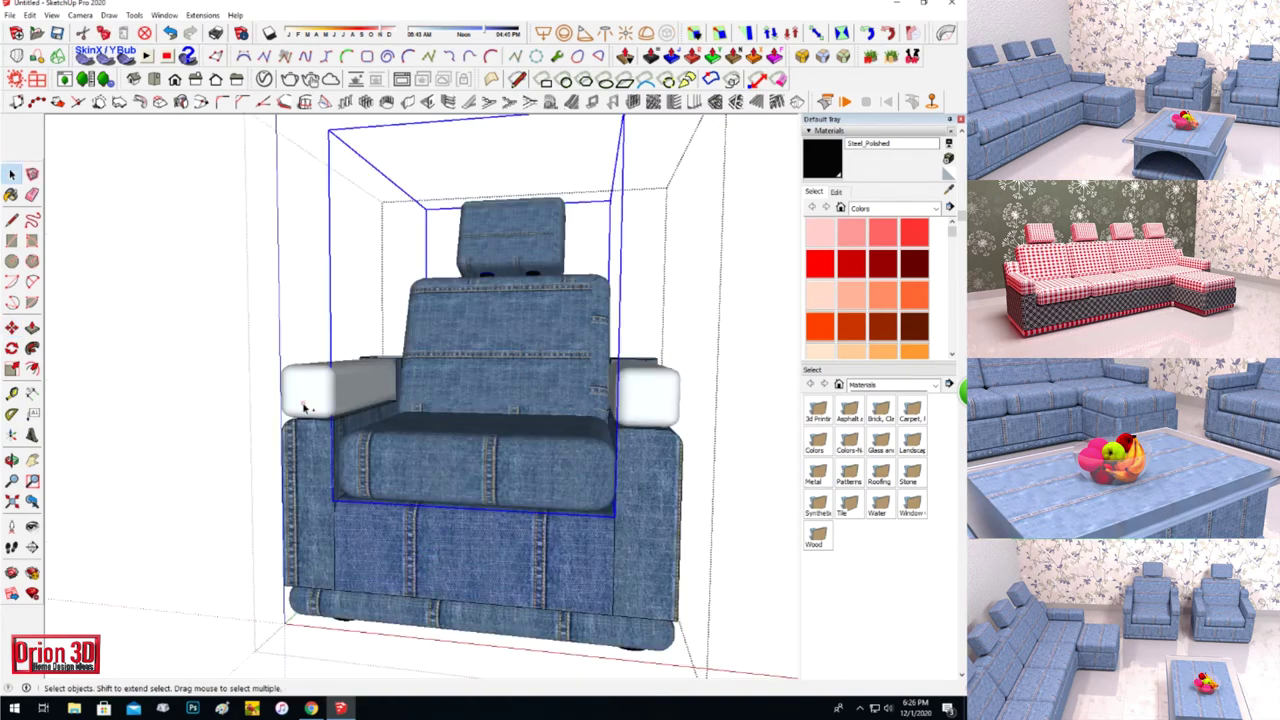
scroll(766, 429, "down", 5)
scroll(665, 563, "down", 2)
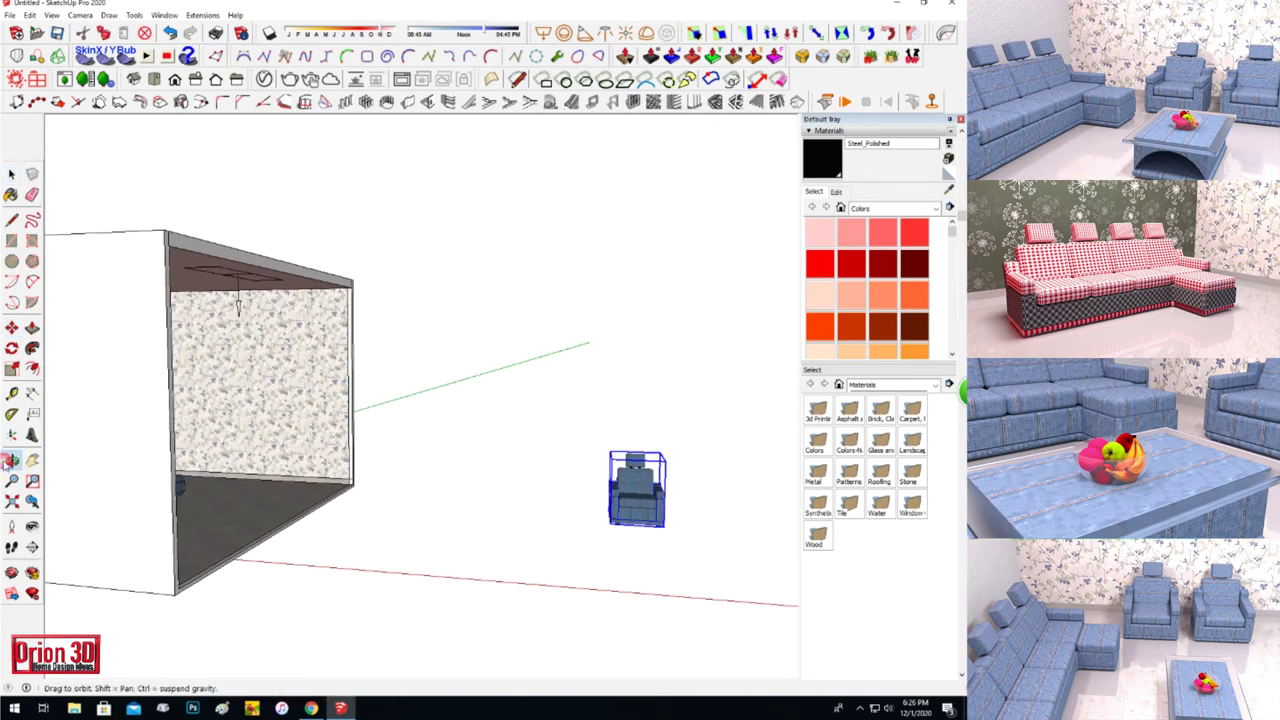
Edit the sofa-and-chair group and explode the inner armchair group.
left_click(10, 460)
left_click_drag(150, 450, 260, 380)
left_click(12, 174)
left_click(200, 415)
right_click(200, 414)
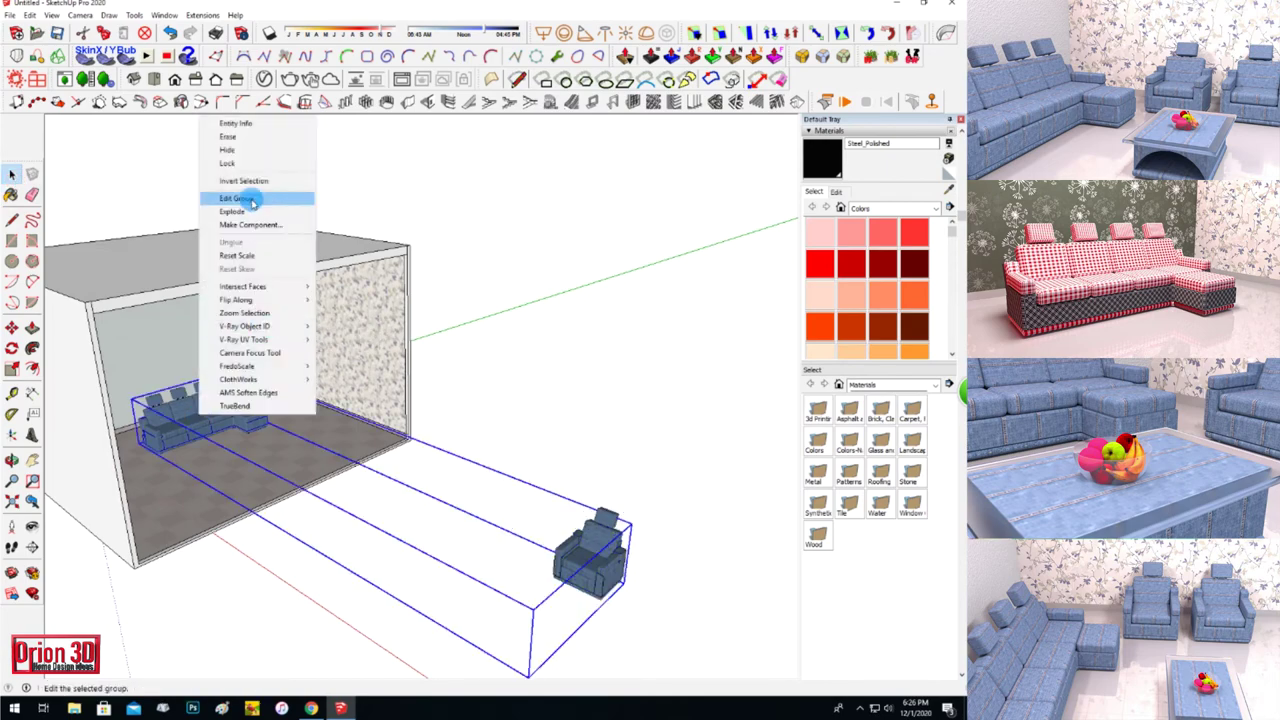
left_click(253, 198)
left_click(575, 543)
right_click(190, 418)
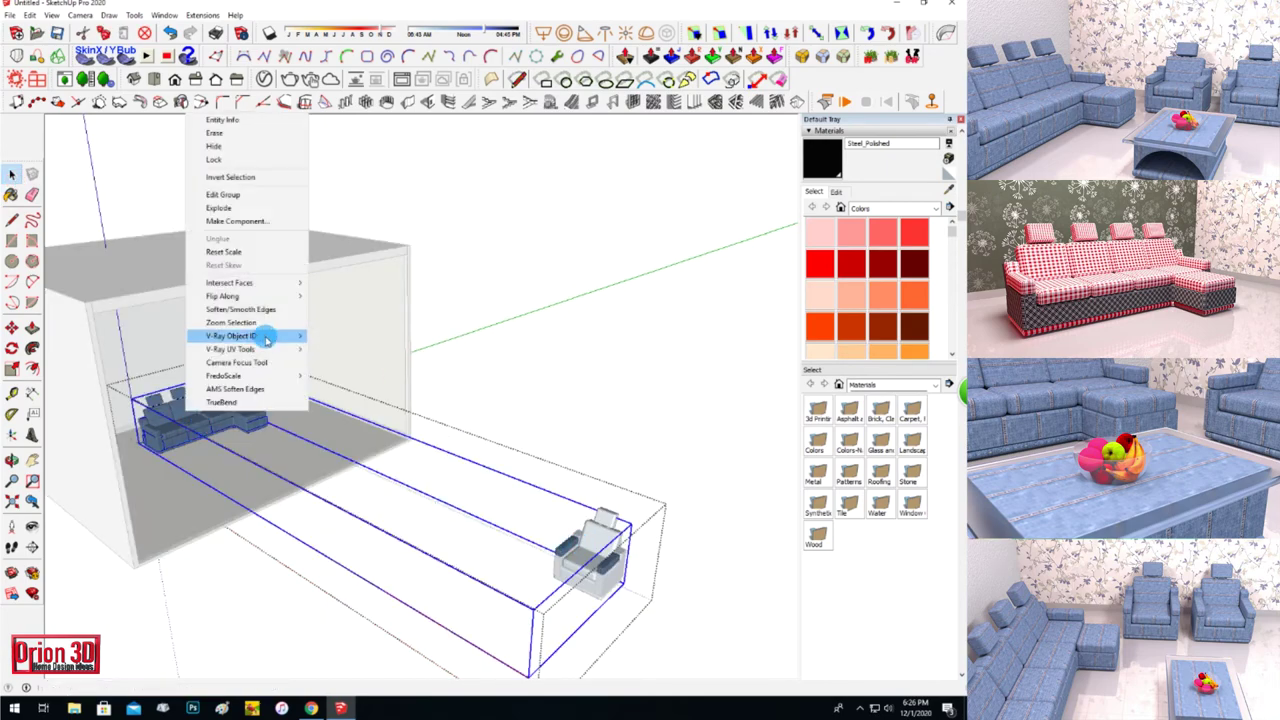
left_click(267, 207)
Explode the armchair itself into separate pieces and leave group editing.
scroll(585, 560, "up", 2)
left_click(540, 535)
scroll(535, 560, "up", 2)
right_click(531, 569)
left_click(635, 334)
left_click(642, 516)
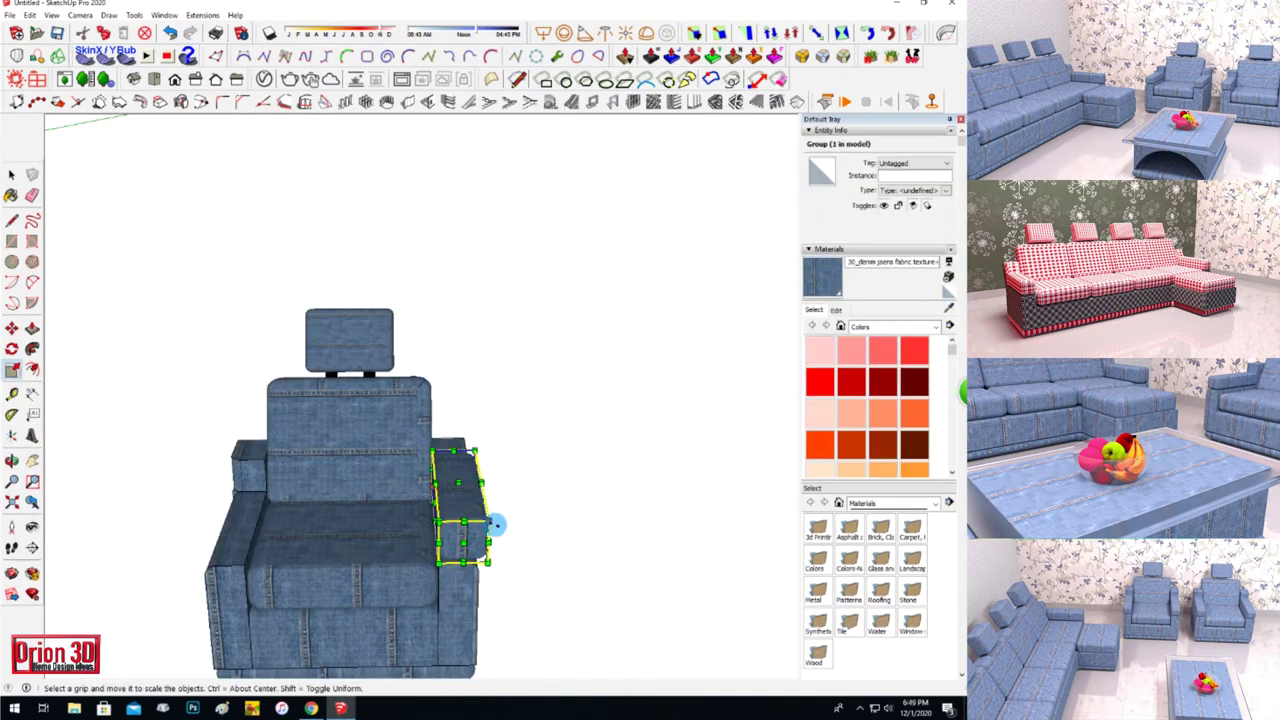
Scale the right armrest down so it fits the chair.
left_click_drag(496, 524, 484, 519)
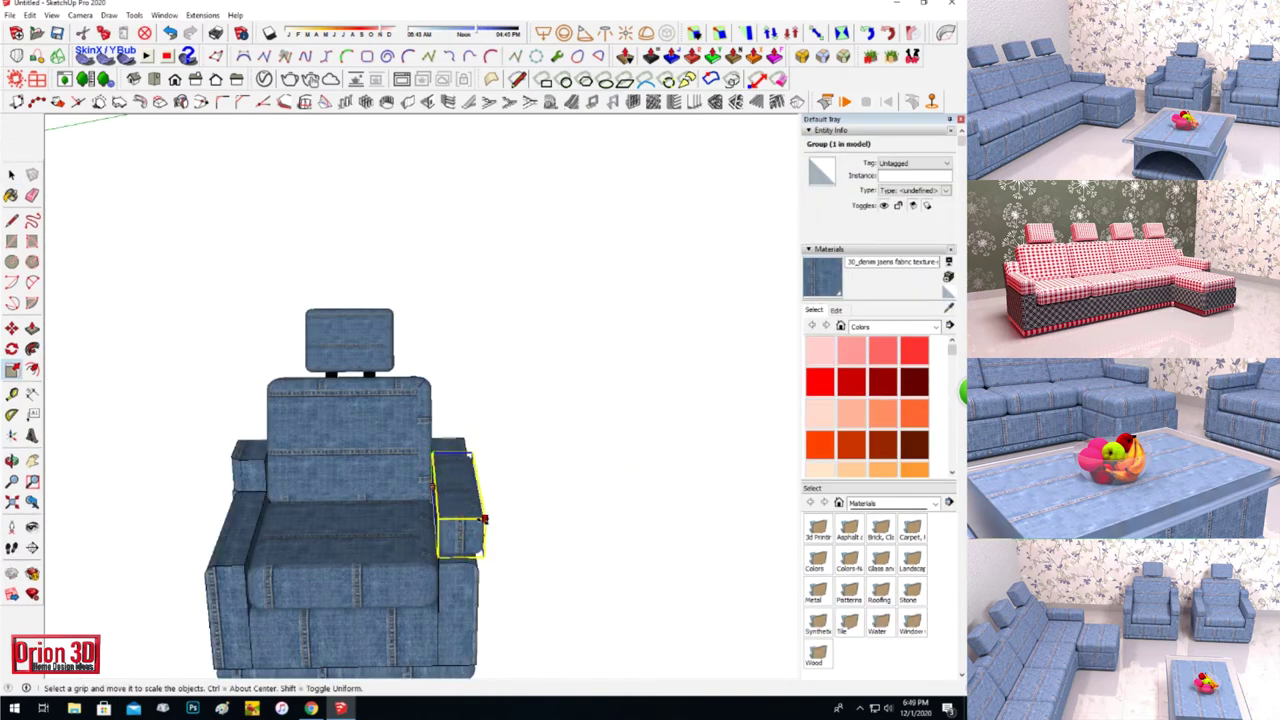
key("space")
left_click(526, 297)
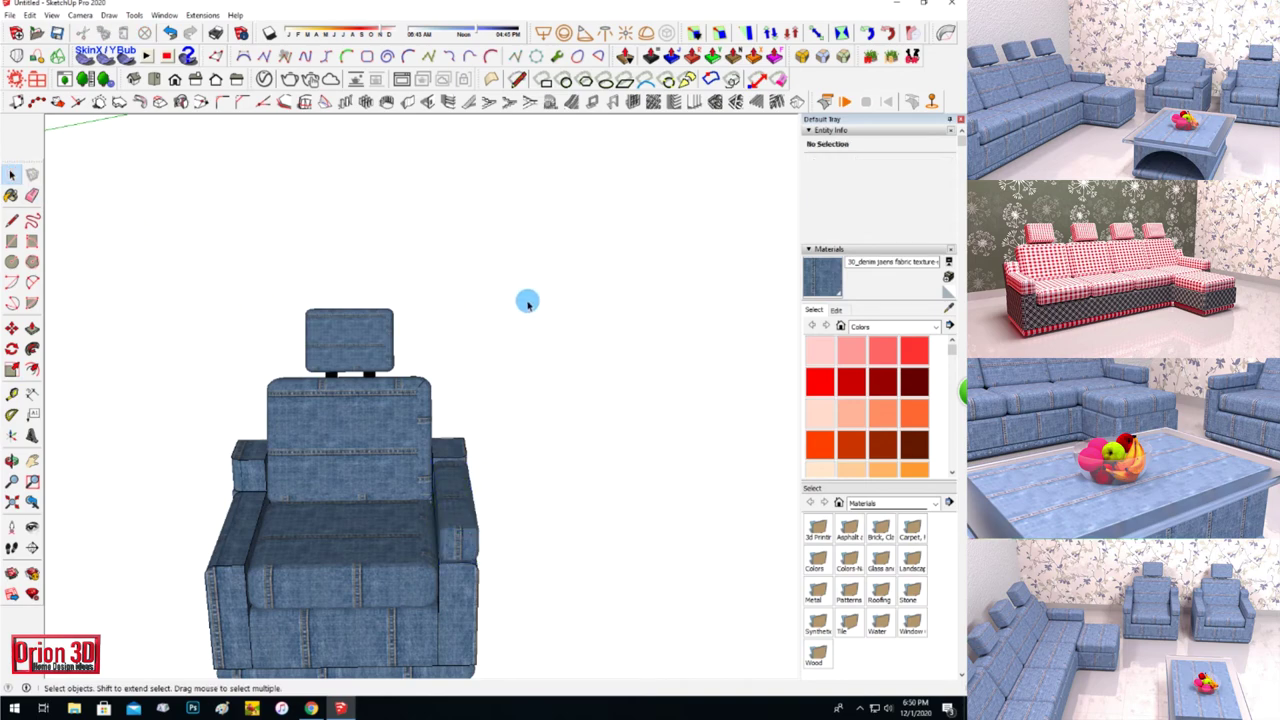
scroll(526, 297, "down", 2)
left_click(495, 420)
key("m")
key("space")
Select the armchair's parts, then orbit underneath to view its four feet.
left_click(214, 263)
left_click_drag(212, 180, 605, 635)
right_click(399, 370)
left_click(591, 400)
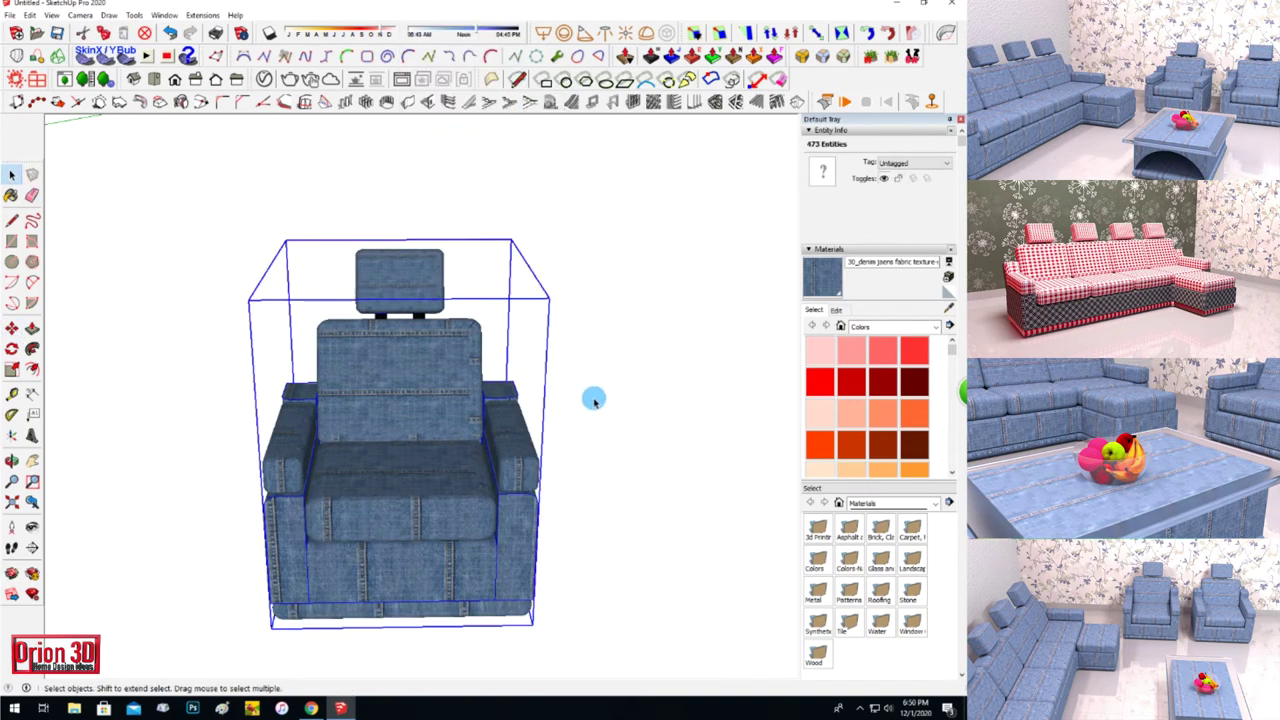
left_click(591, 403)
mouse_move(591, 403)
middle_mouse_down()
mouse_move(226, 220)
mouse_move(413, 116)
middle_mouse_up()
mouse_move(270, 80)
middle_mouse_down()
mouse_move(194, 328)
mouse_move(292, 83)
middle_mouse_up()
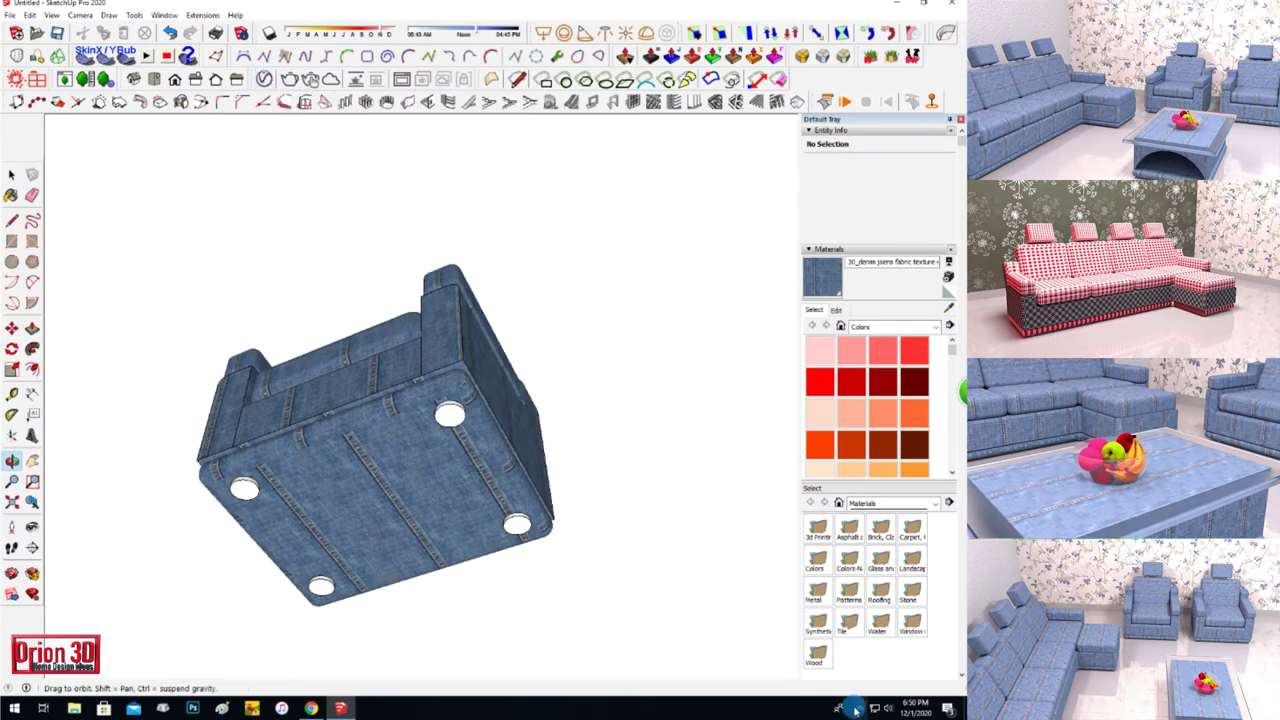
middle_click_drag(274, 223, 271, 379)
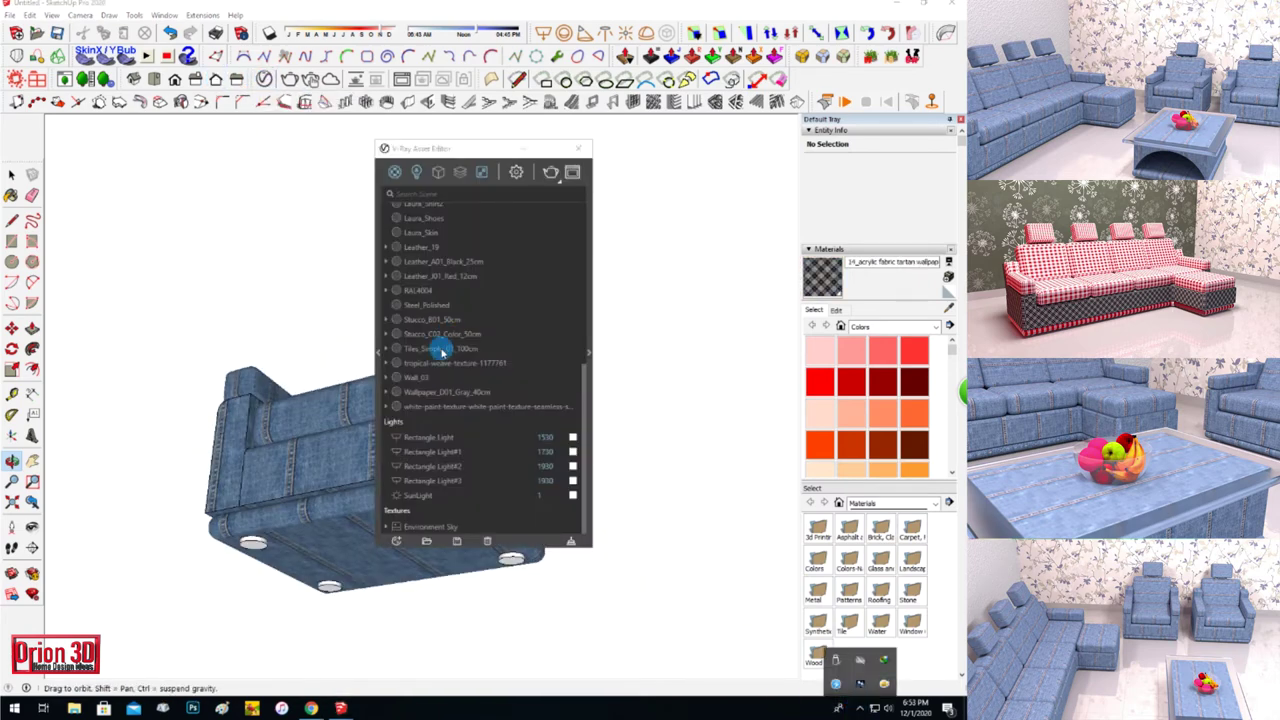
Paint the chair feet with Steel_Polished, orbit upright, and start a floor rectangle beside it.
scroll(426, 380, "up", 3)
left_click(427, 425)
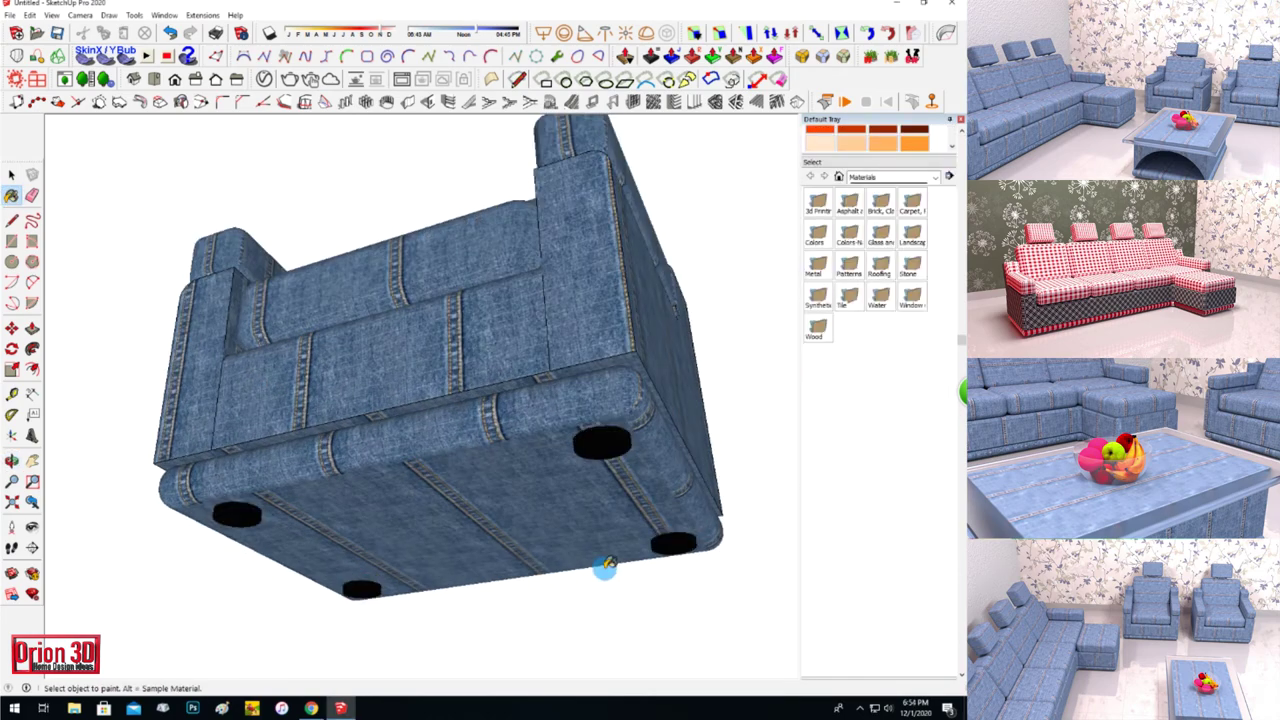
scroll(600, 568, "down", 2)
left_click(11, 460)
mouse_move(363, 466)
left_mouse_down()
mouse_move(386, 506)
mouse_move(134, 437)
mouse_move(128, 480)
mouse_move(370, 450)
left_mouse_up()
left_click(367, 476)
Finish the floor rectangle and push/pull it up into a box beside the armchair.
left_click(558, 465)
mouse_move(558, 465)
middle_mouse_down()
mouse_move(443, 394)
mouse_move(400, 450)
middle_mouse_up()
key("p")
left_click(377, 517)
left_click(291, 452)
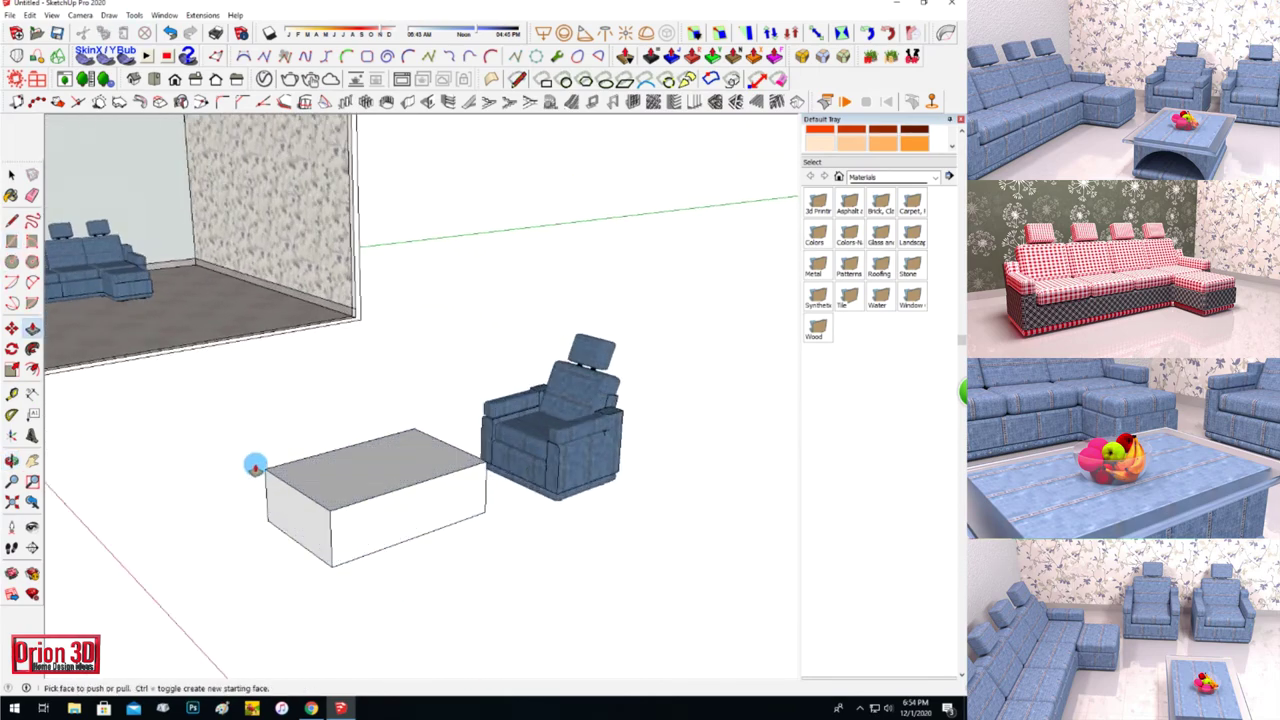
scroll(265, 431, "up", 2)
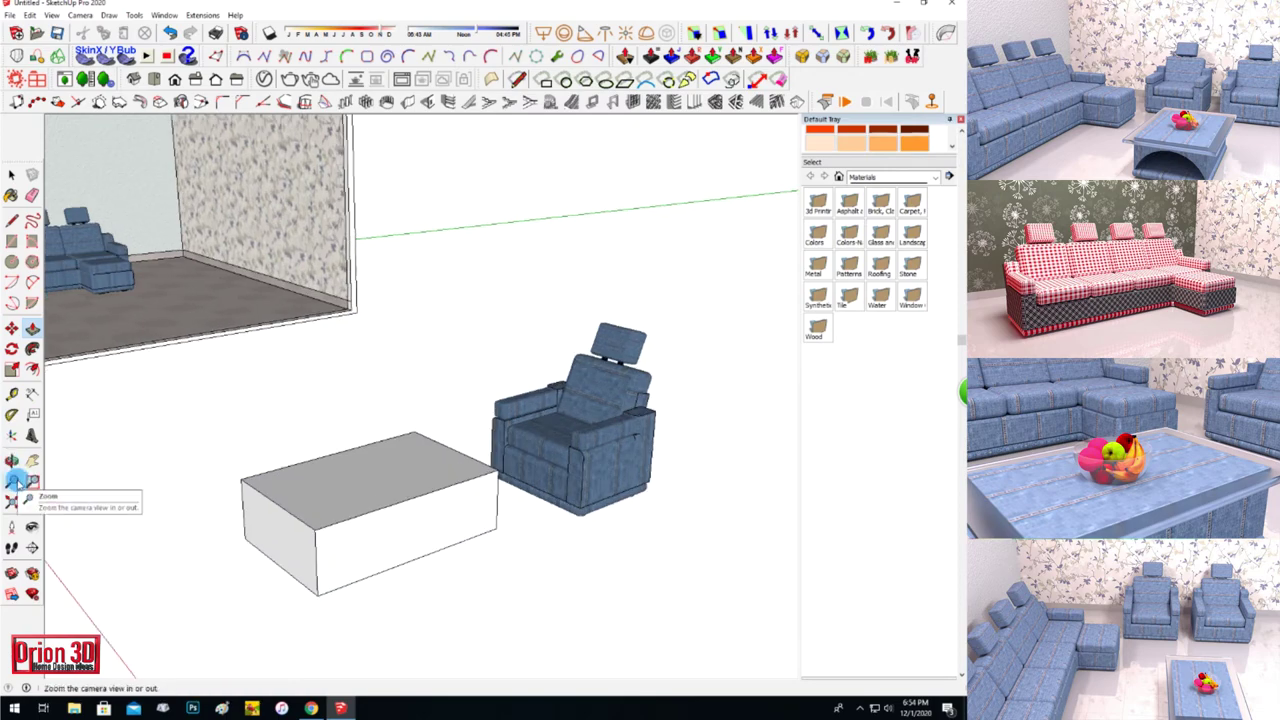
middle_click_drag(191, 497, 150, 400)
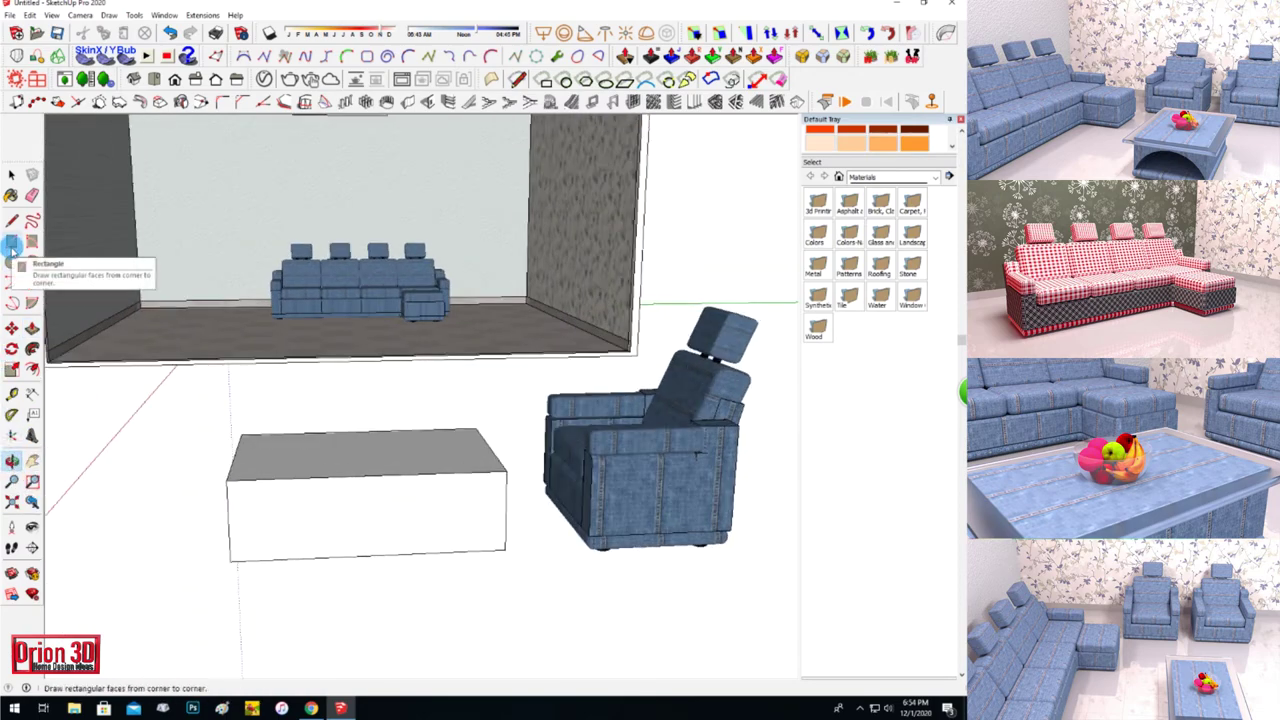
Draw a 2-point arc between the box's bottom front corners, with a line below it.
left_click(230, 560)
left_click(505, 549)
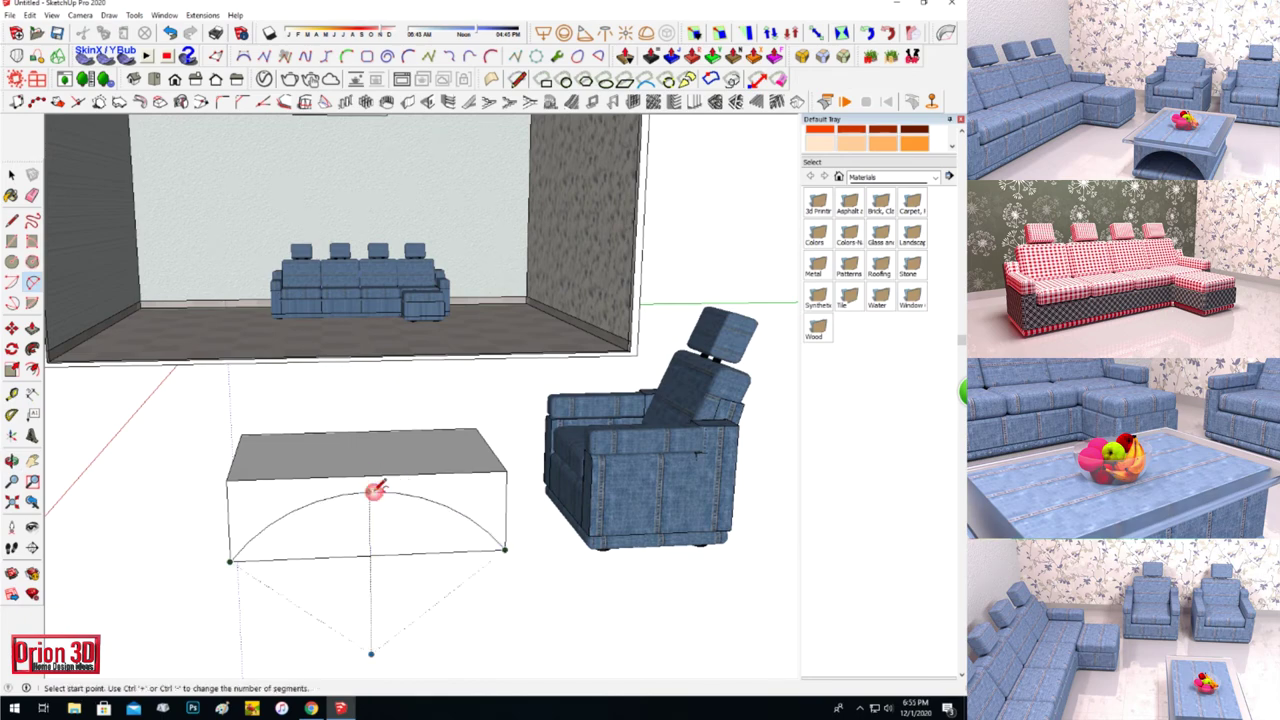
middle_click_drag(368, 476, 391, 471)
left_click(11, 220)
left_click(603, 670)
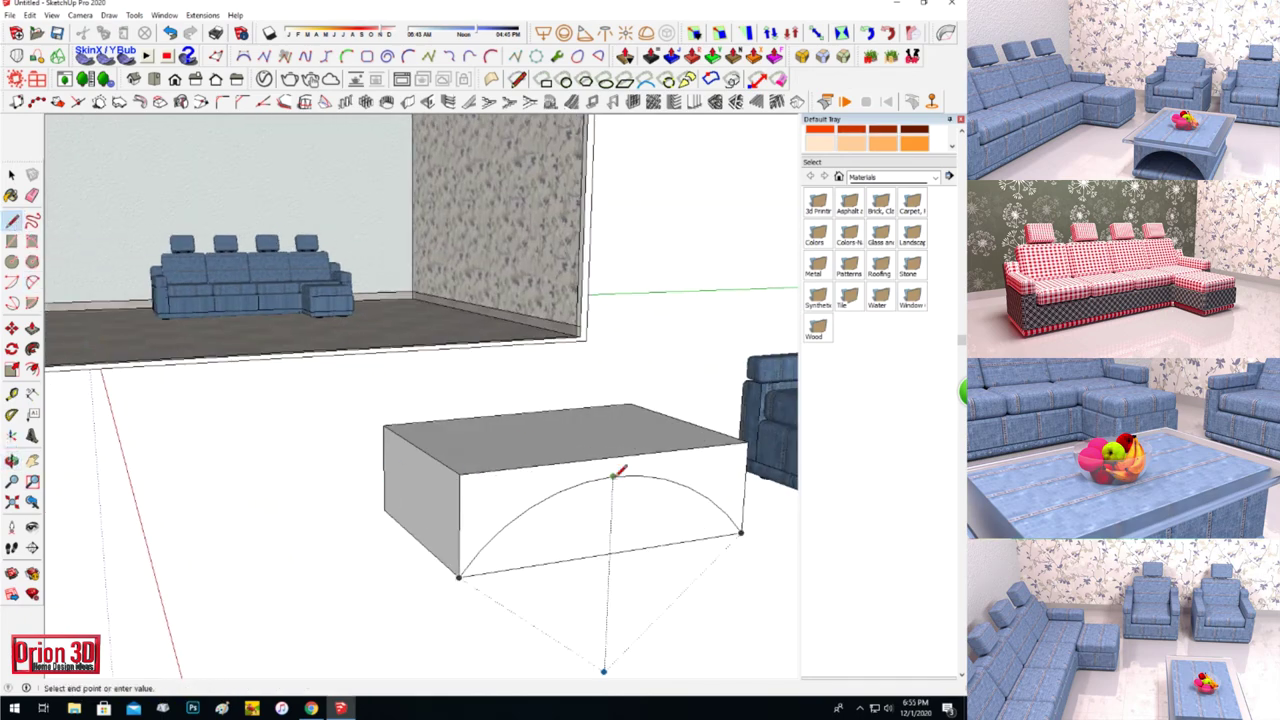
mouse_move(481, 585)
left_mouse_down()
mouse_move(446, 528)
mouse_move(531, 480)
left_mouse_up()
scroll(531, 480, "up", 3)
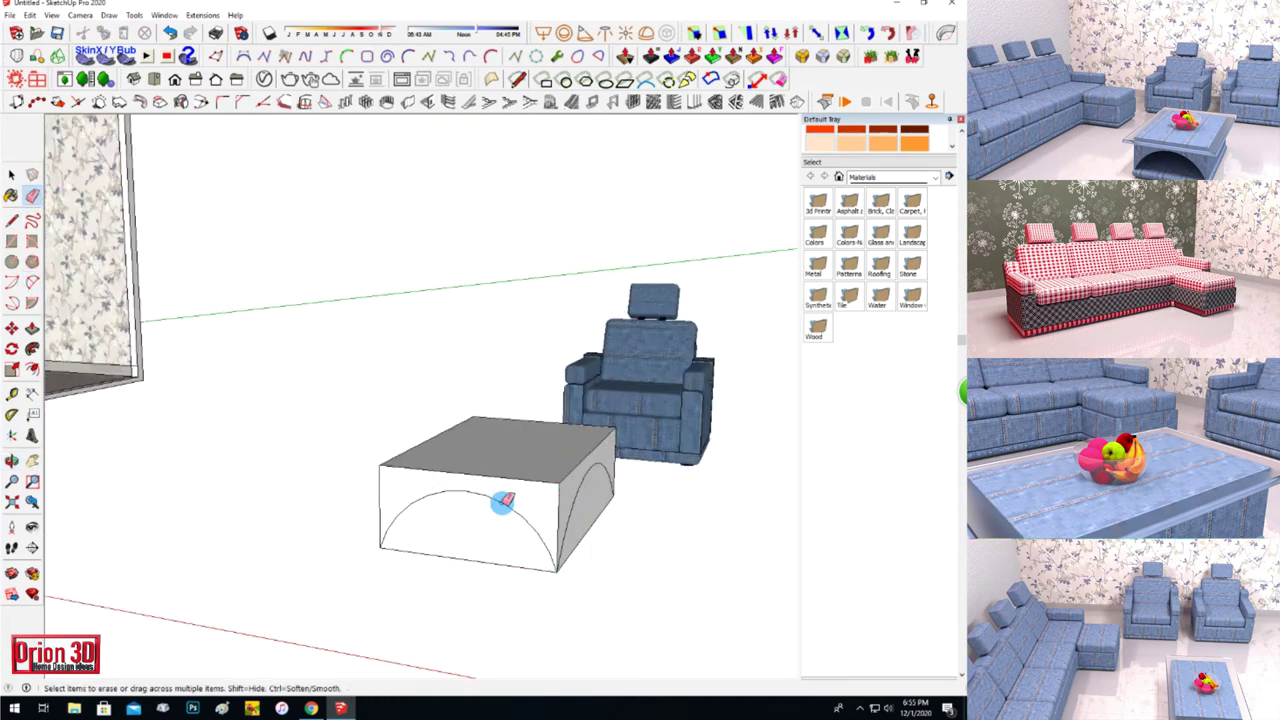
Push/pull the arch face partway into the box.
middle_click_drag(82, 481, 220, 537)
key("p")
middle_click_drag(320, 545, 320, 514)
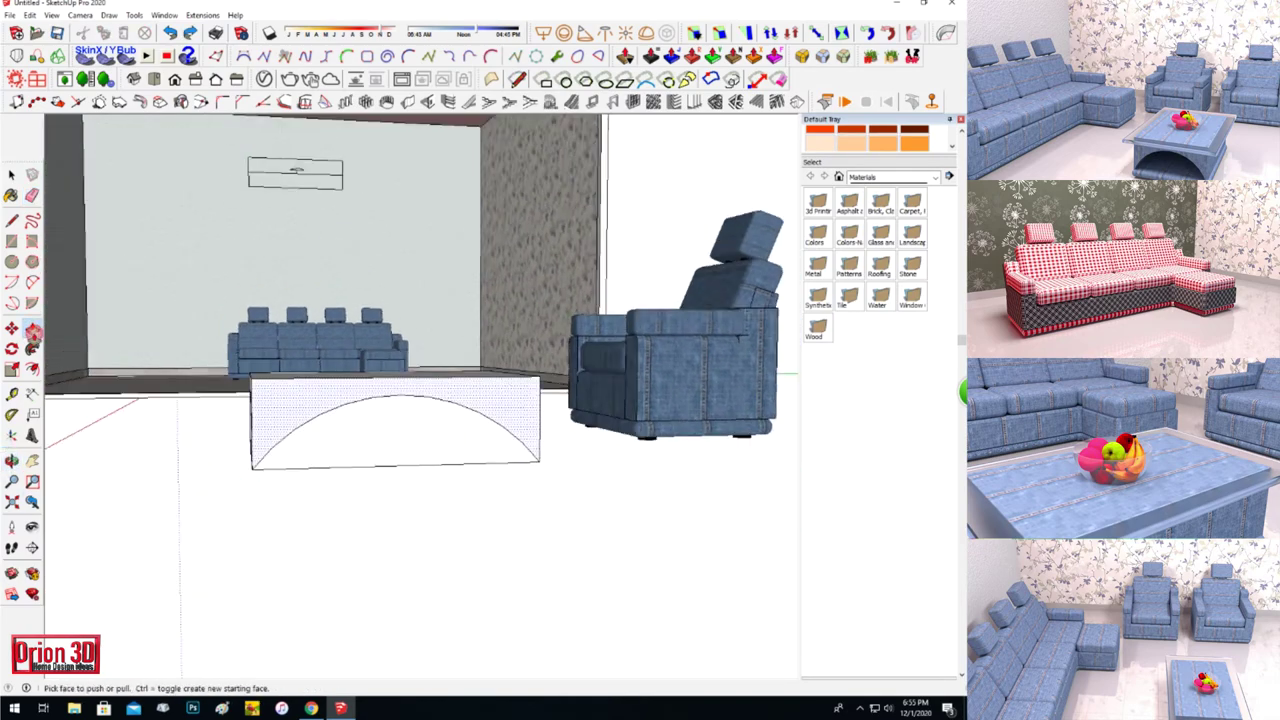
left_click(300, 450)
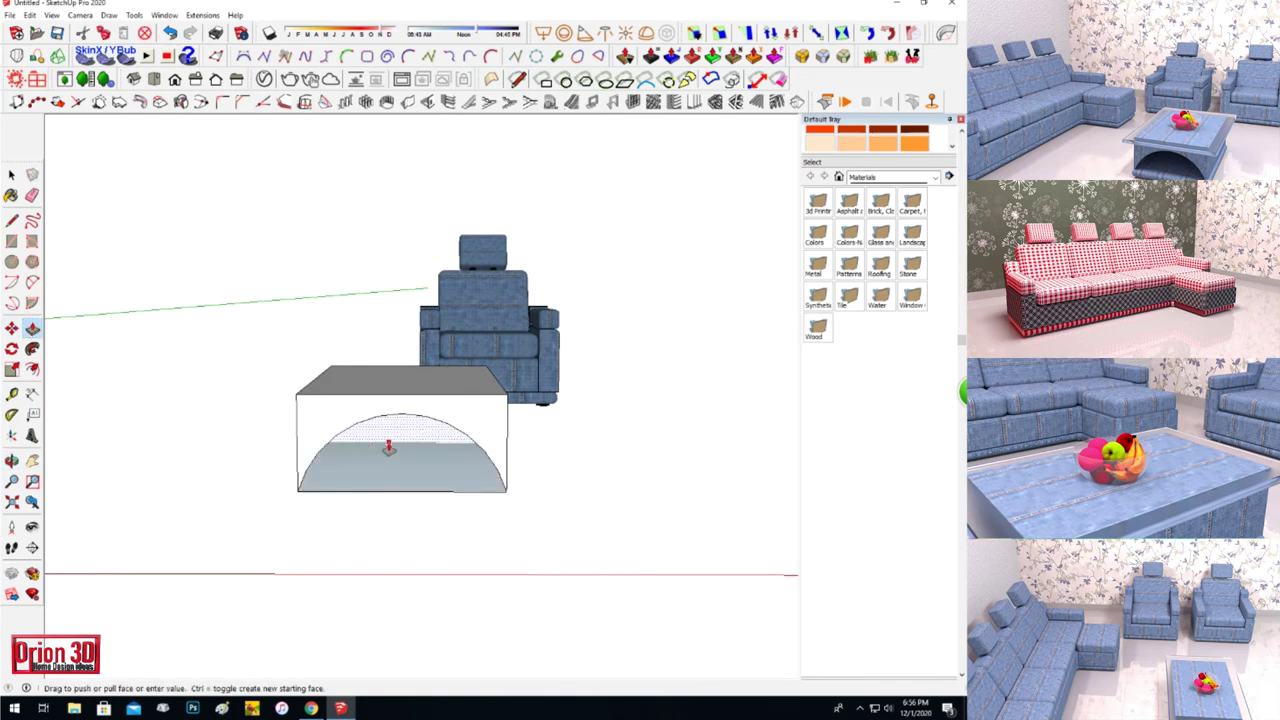
left_click(10, 460)
Push the front arch face right through the table block, then check it from several angles.
left_click_drag(300, 400, 528, 377)
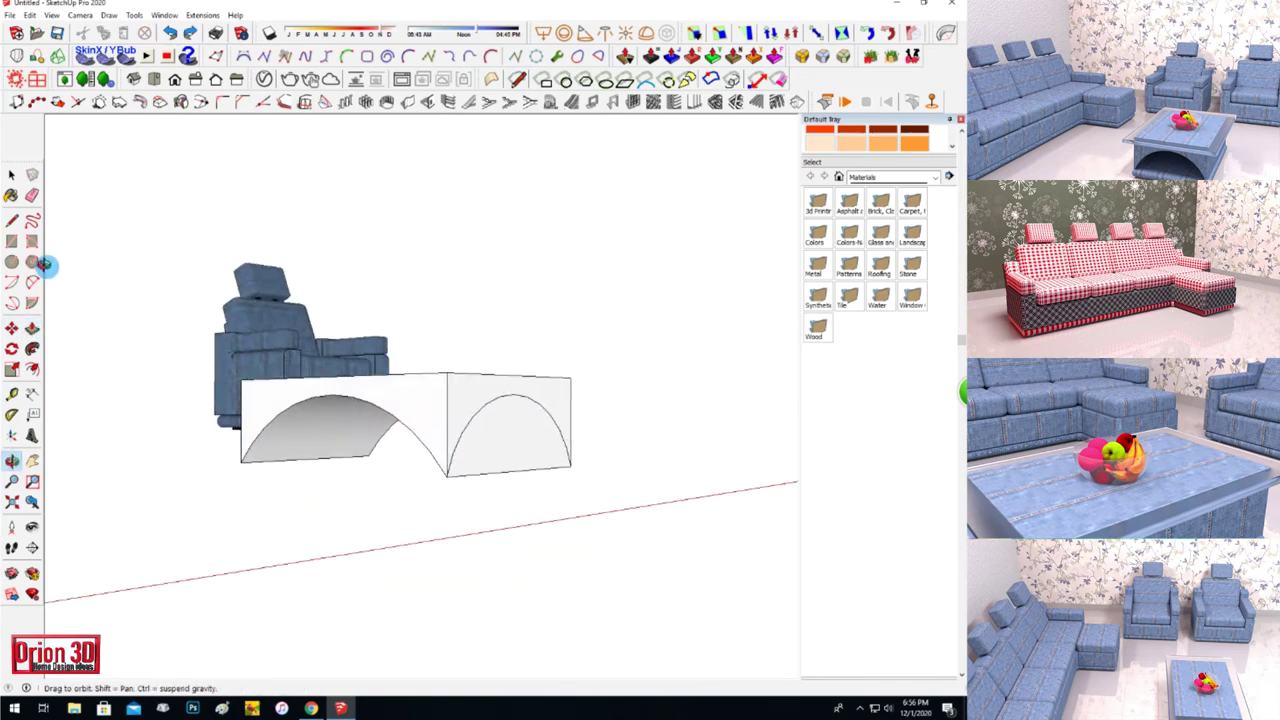
left_click(32, 328)
left_click(481, 418)
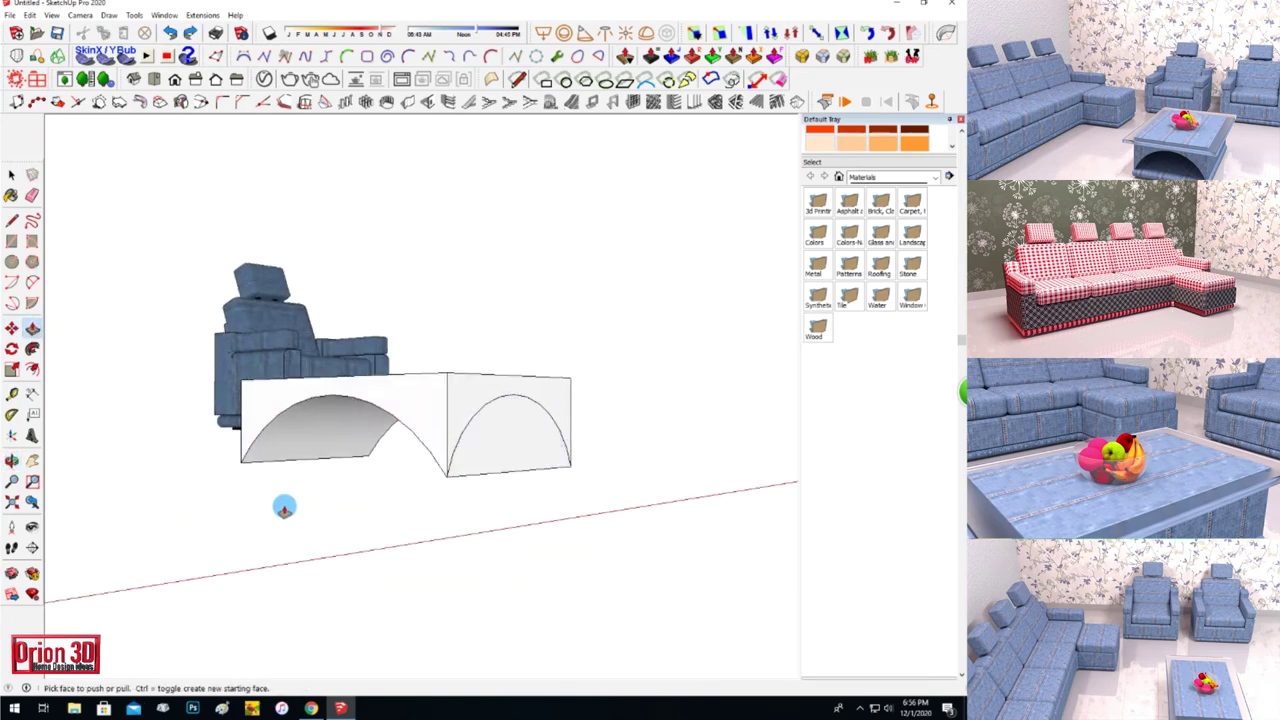
middle_click_drag(423, 486, 234, 509)
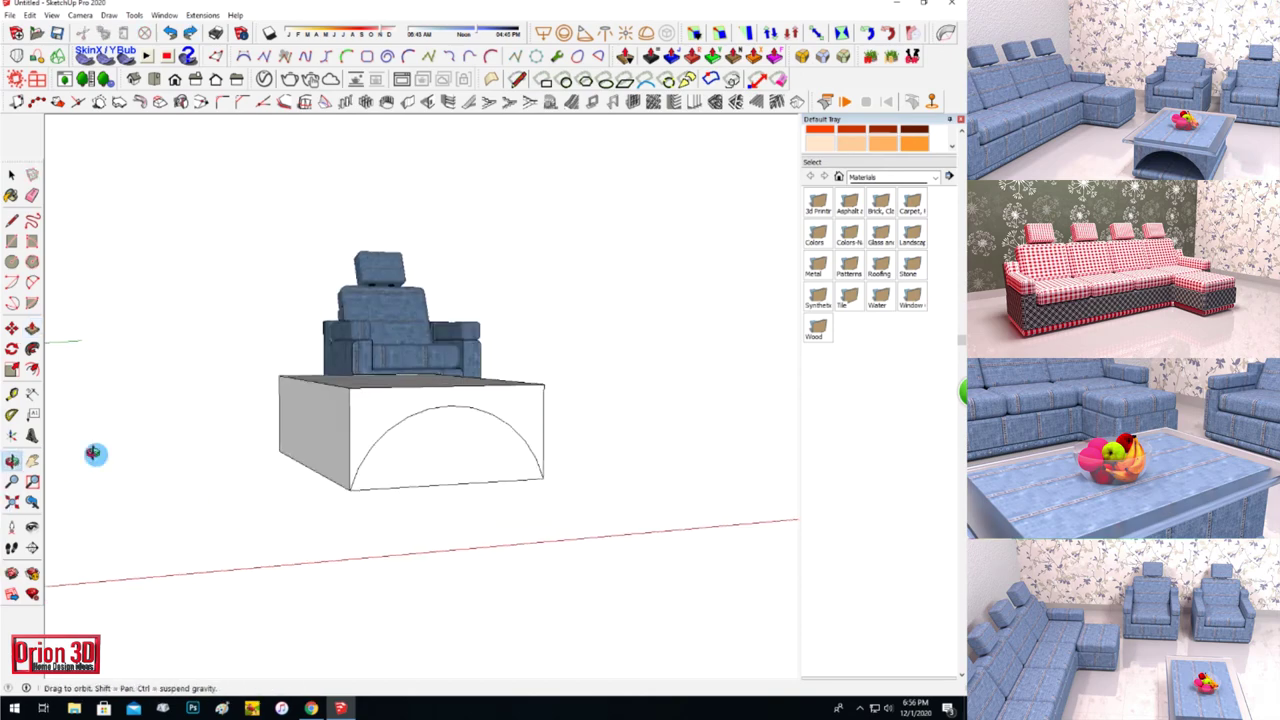
left_click(408, 449)
middle_click_drag(153, 515, 291, 520)
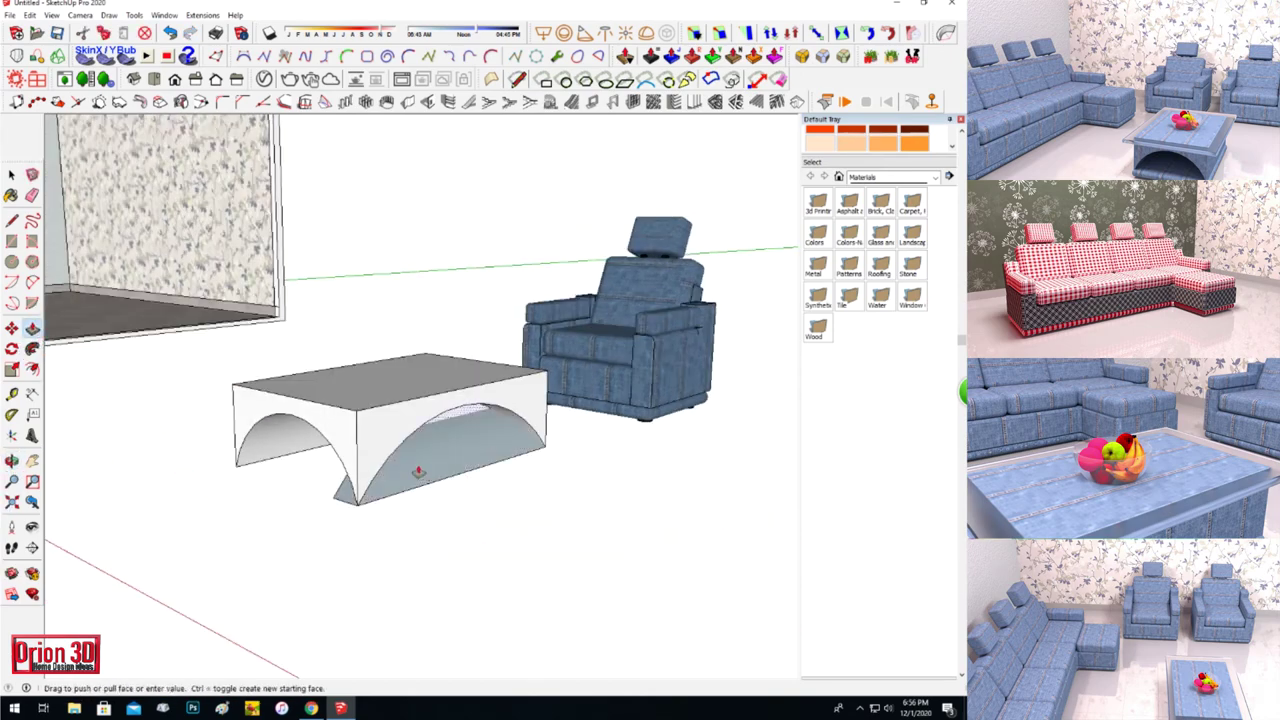
mouse_move(170, 548)
middle_mouse_down()
mouse_move(543, 420)
mouse_move(694, 531)
mouse_move(406, 500)
mouse_move(430, 390)
mouse_move(449, 500)
mouse_move(491, 609)
mouse_move(394, 475)
middle_mouse_up()
Copy the table's top face down onto the floor and pull it up into a thin slab.
key("m")
key("ctrl")
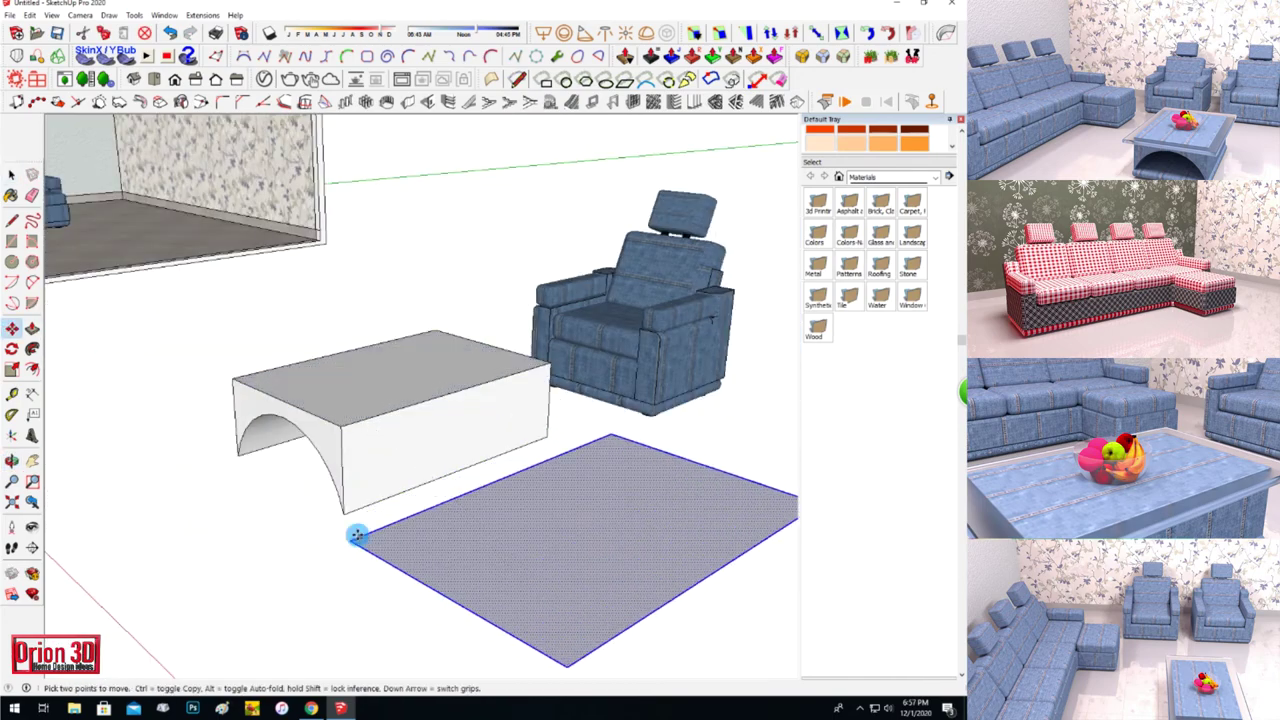
mouse_move(375, 526)
middle_mouse_down()
mouse_move(454, 606)
mouse_move(397, 514)
middle_mouse_up()
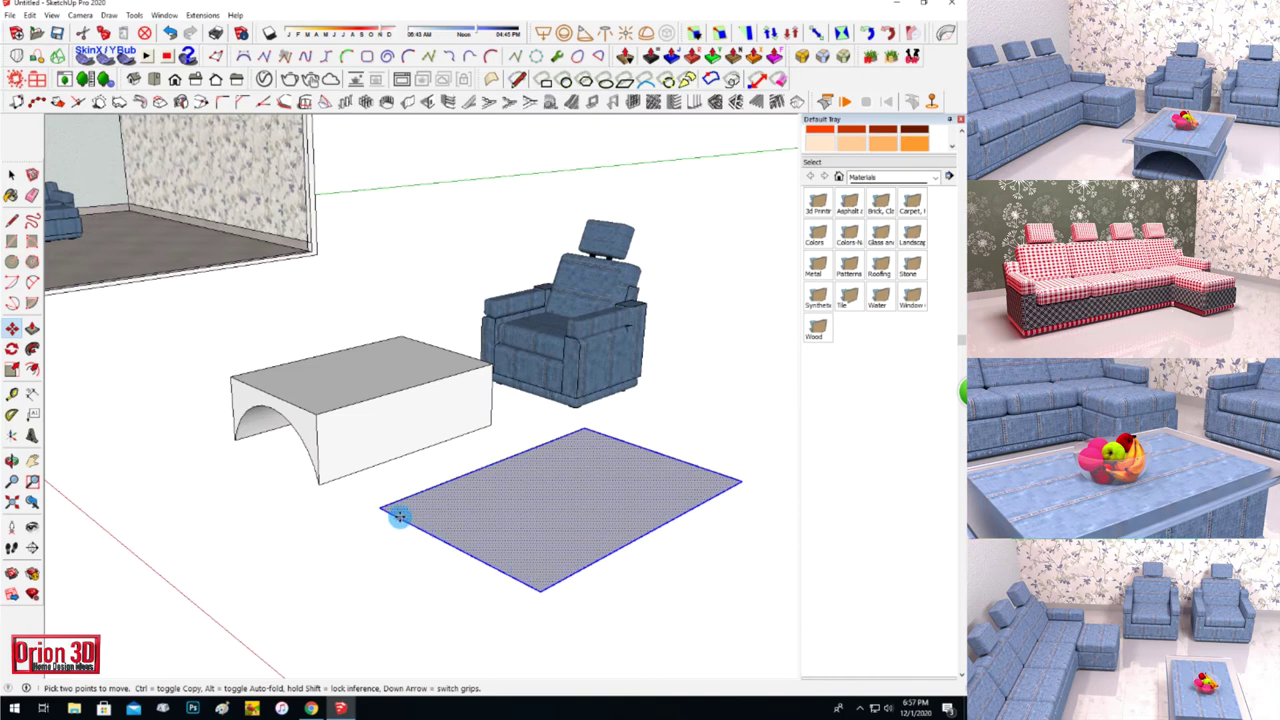
right_click(457, 503)
key("Escape")
key("p")
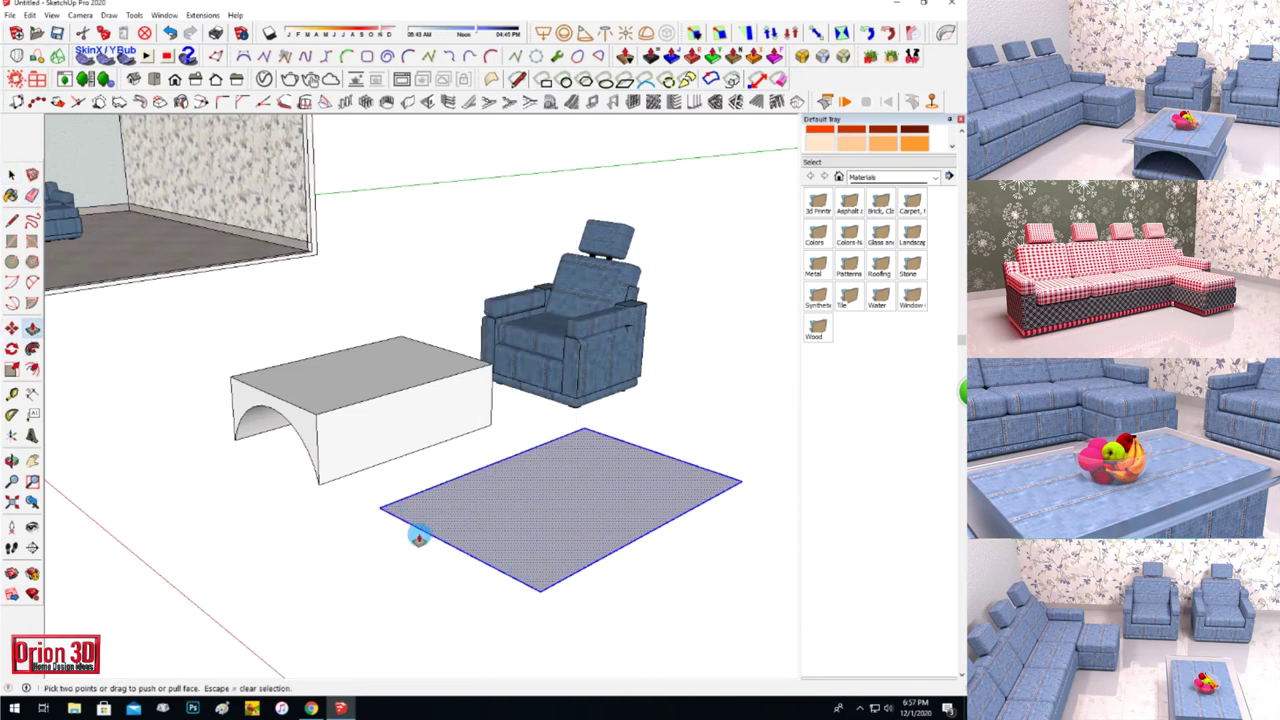
left_click_drag(414, 531, 421, 527)
Round all the slab's edges with a 2-inch RoundCorner offset.
left_click(13, 176)
triple_click(540, 511)
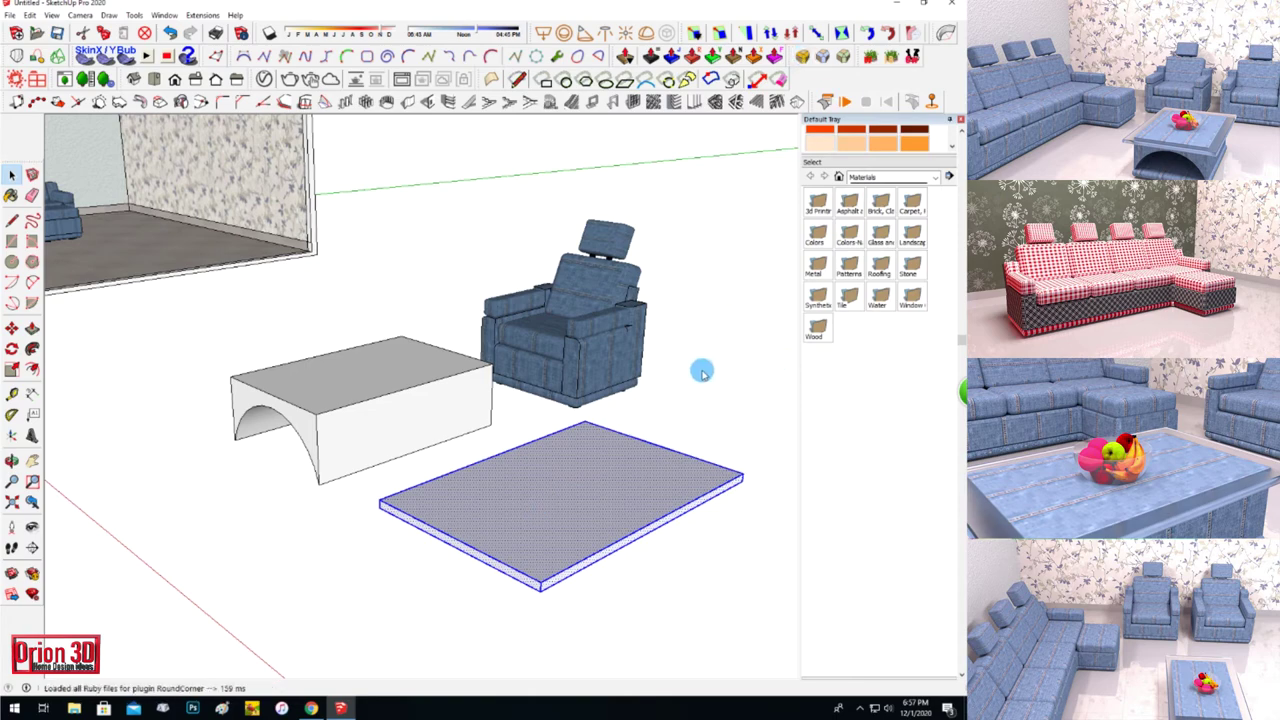
left_click(302, 143)
left_click(462, 362)
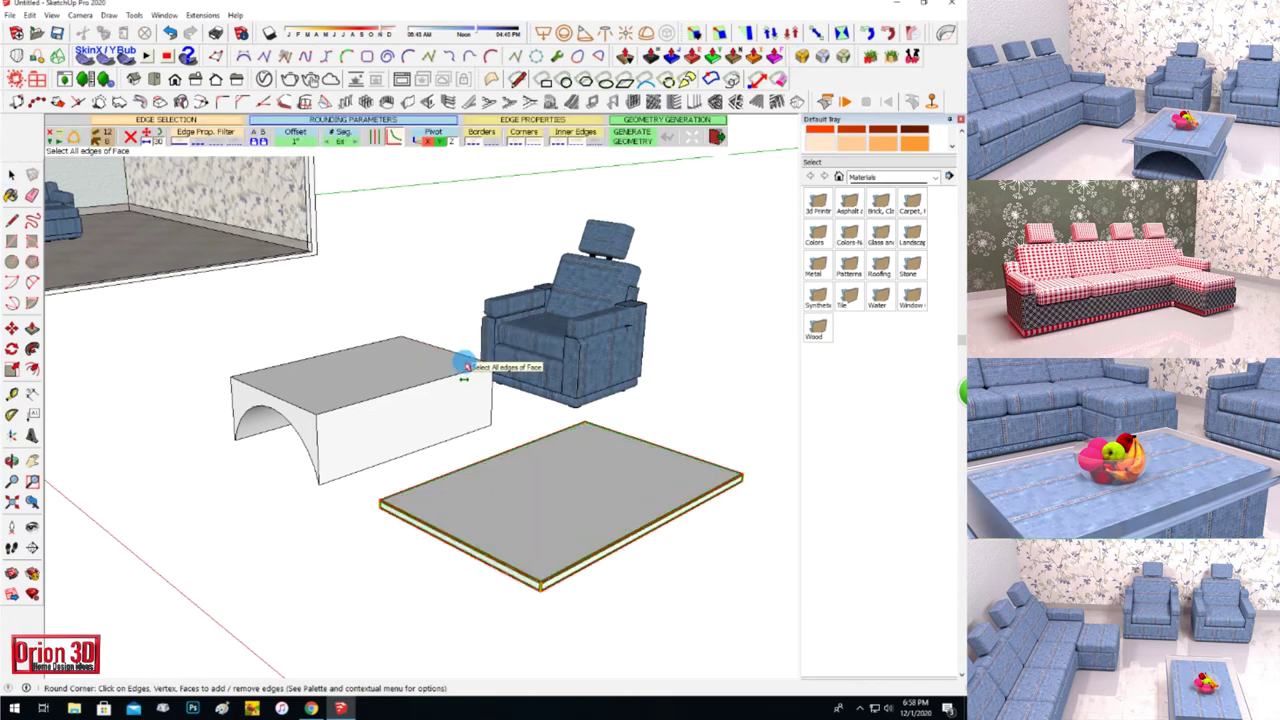
left_click(449, 358)
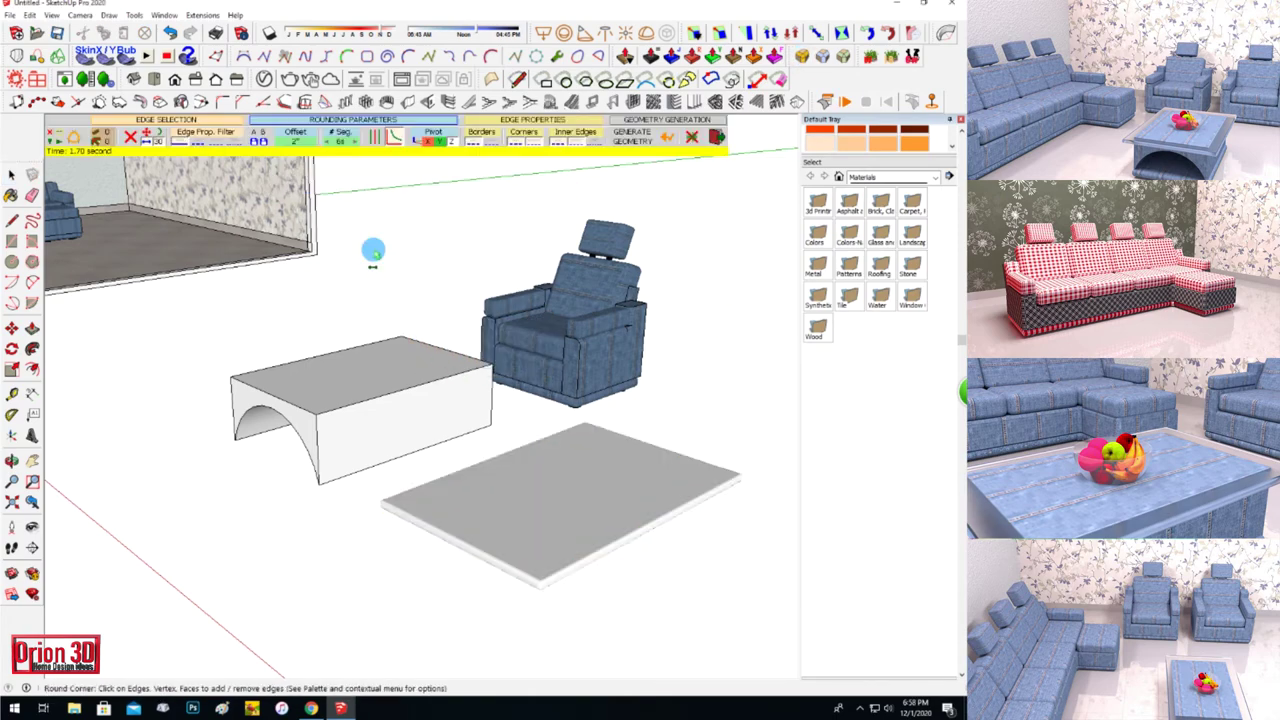
key("space")
left_click(323, 408)
right_click(323, 408)
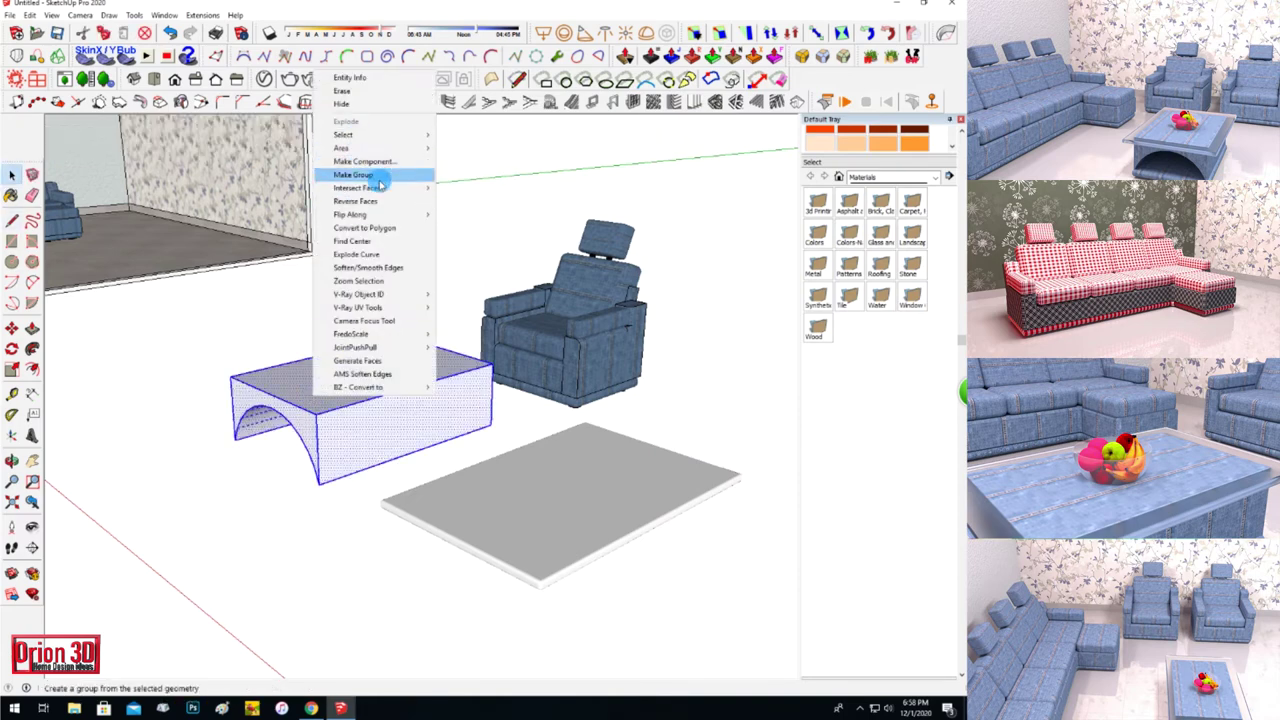
Select the entire table block and bring up its context menu.
left_click(371, 177)
left_click(476, 515)
scroll(476, 515, "down", 1)
right_click(513, 286)
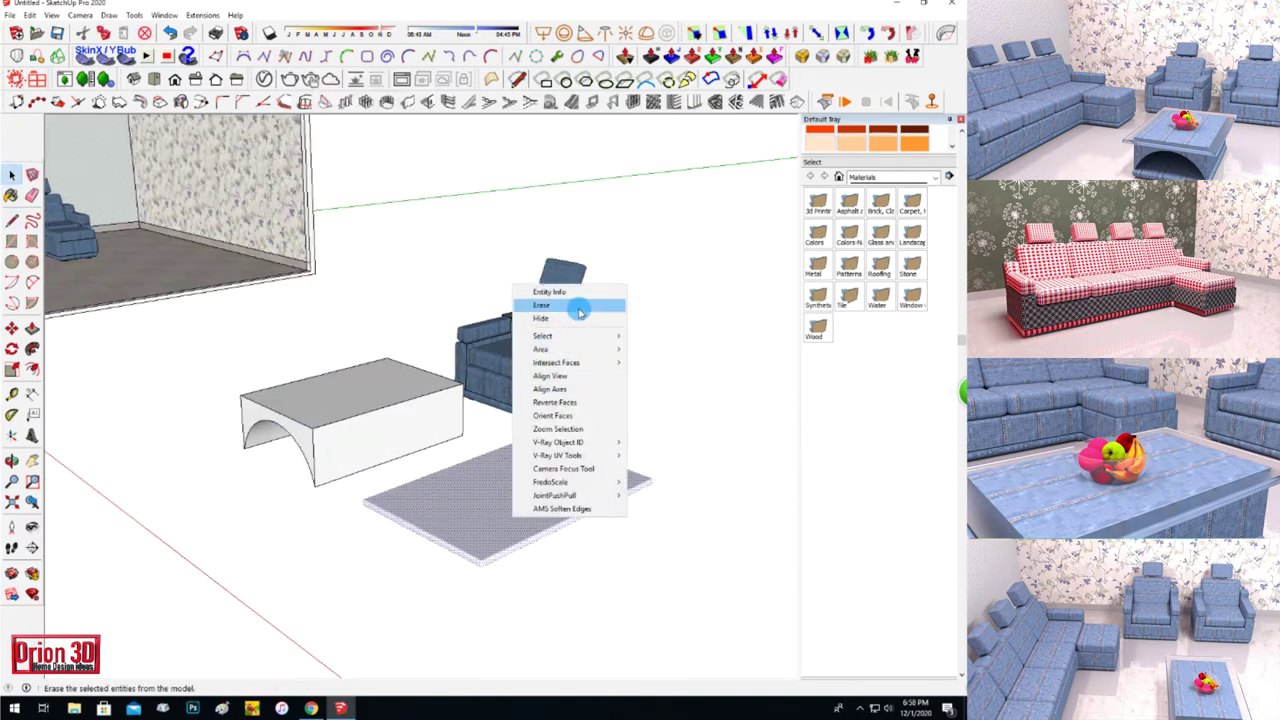
left_click(528, 500)
middle_click_drag(528, 500, 60, 460)
Ctrl-copy the flat slab to the lower right as a spare.
left_click(11, 328)
key("ctrl")
left_click(451, 543)
left_click(614, 623)
key("space")
left_click(302, 466)
Select the arched table block and pick it up by its bottom corner.
left_click(302, 466)
key("m")
left_click(324, 481)
key("Escape")
scroll(400, 360, "up", 2)
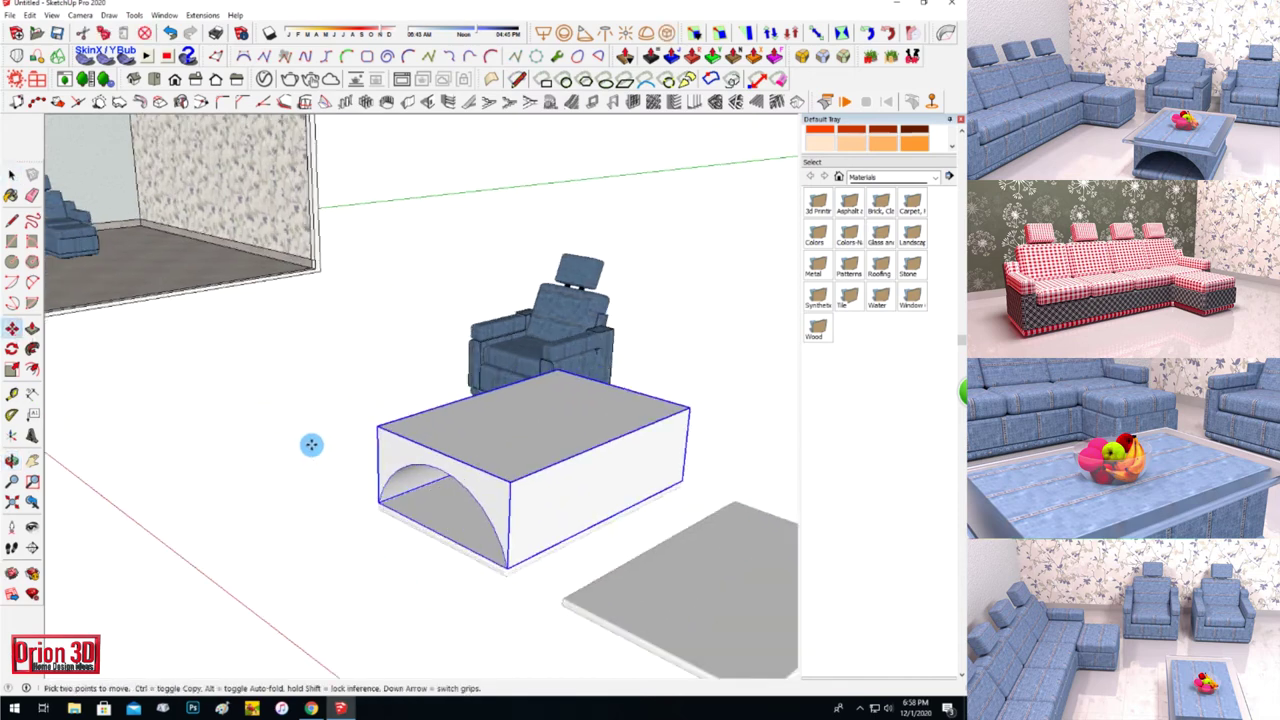
scroll(414, 500, "up", 2)
scroll(414, 500, "up", 2)
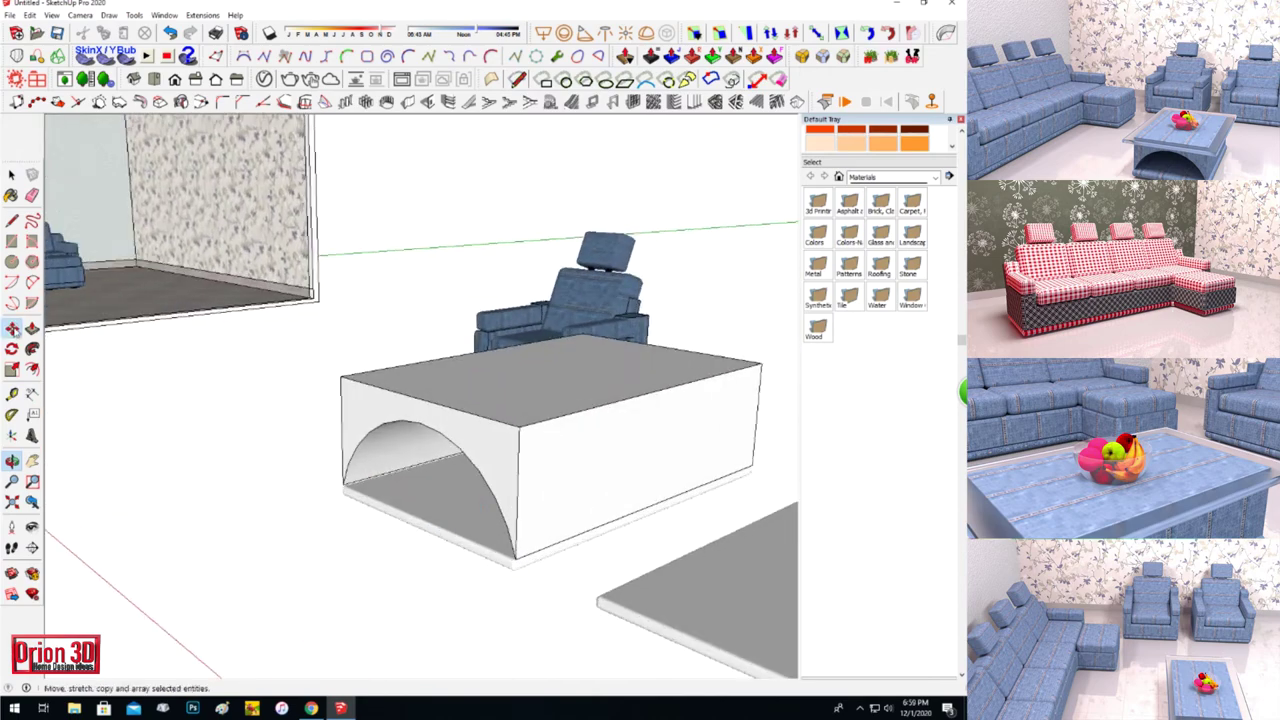
Snap the arched block onto the base slab, then start enlarging the flat slab.
left_click(12, 329)
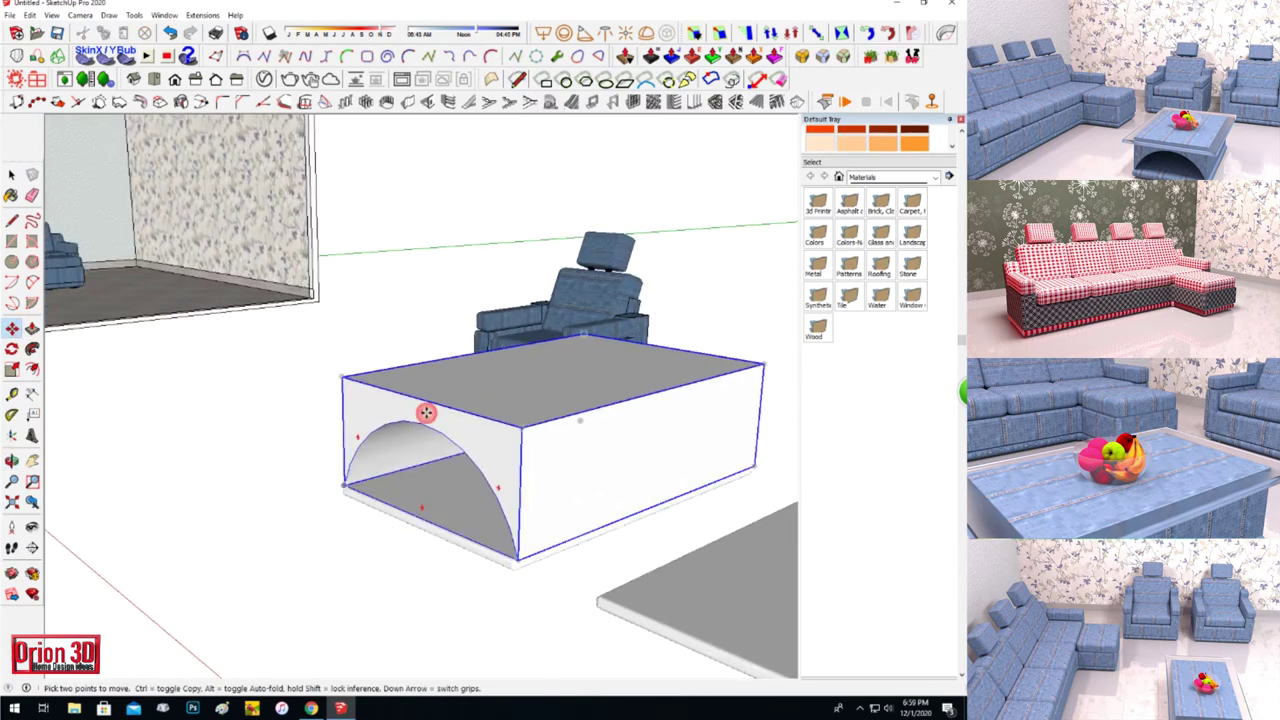
left_click(12, 460)
left_click_drag(300, 480, 351, 486)
scroll(410, 510, "up", 3)
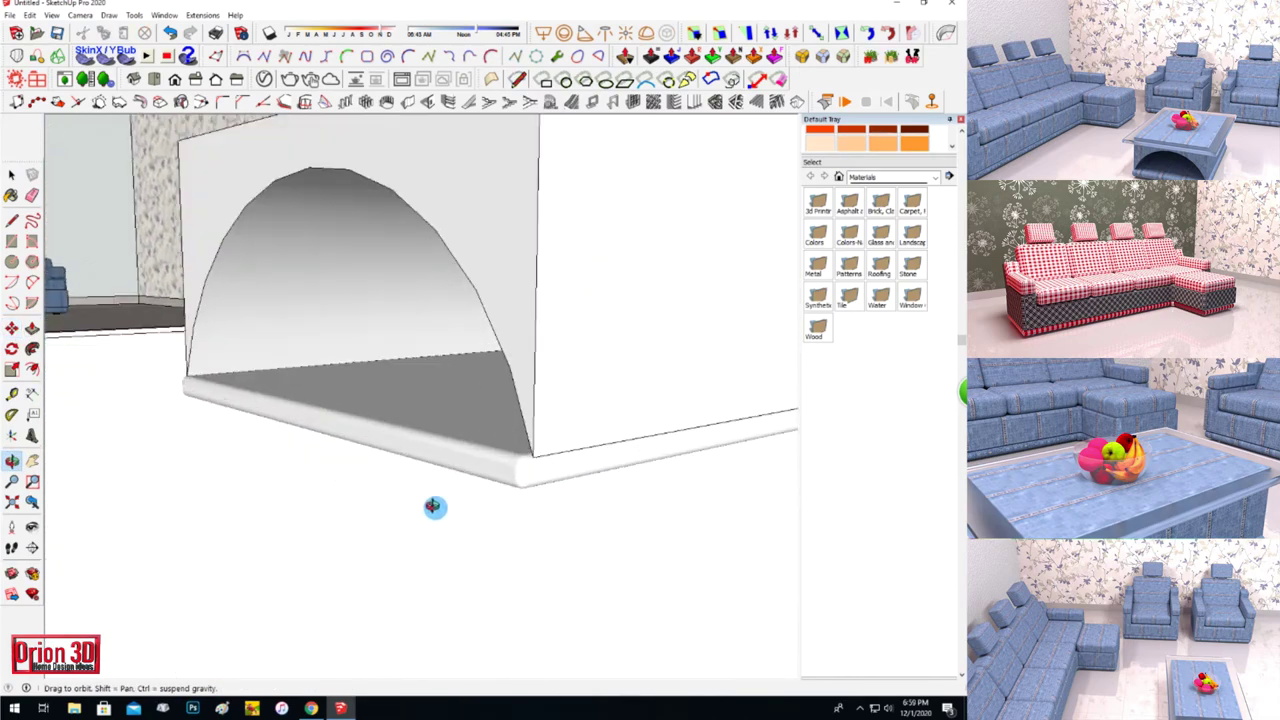
left_click(230, 300)
left_click(12, 329)
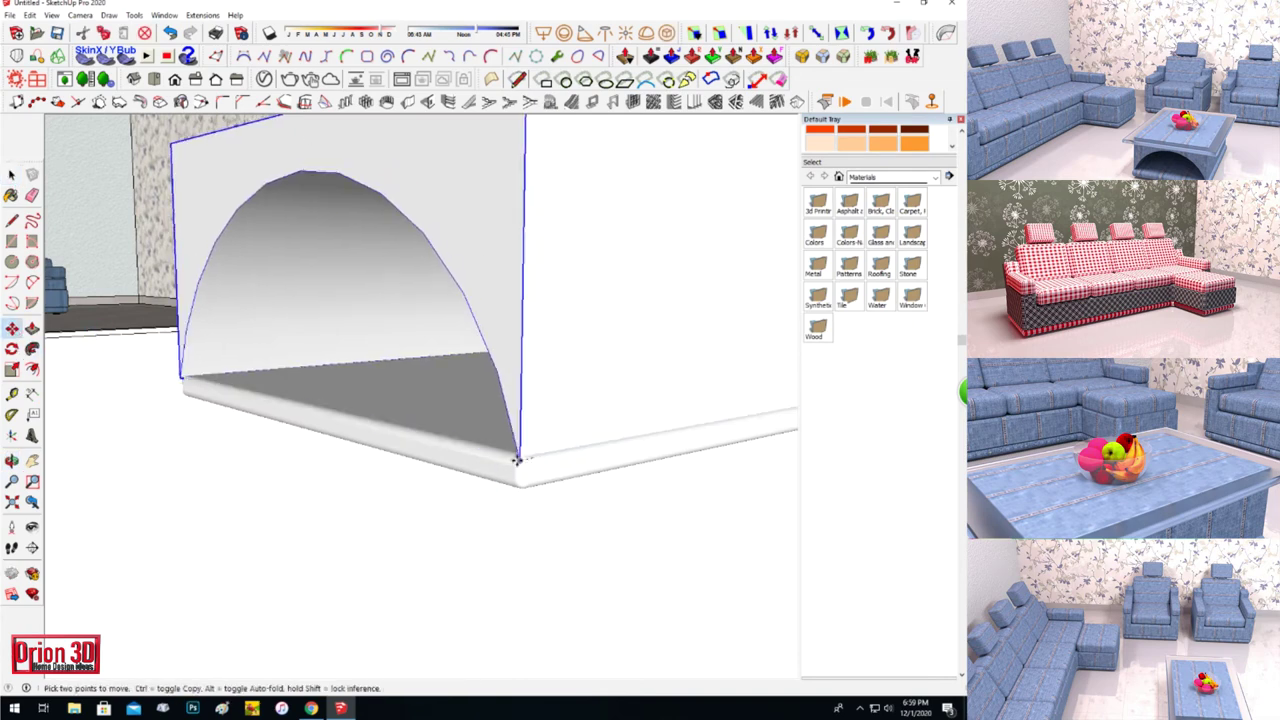
scroll(125, 313, "down", 3)
scroll(251, 623, "down", 3)
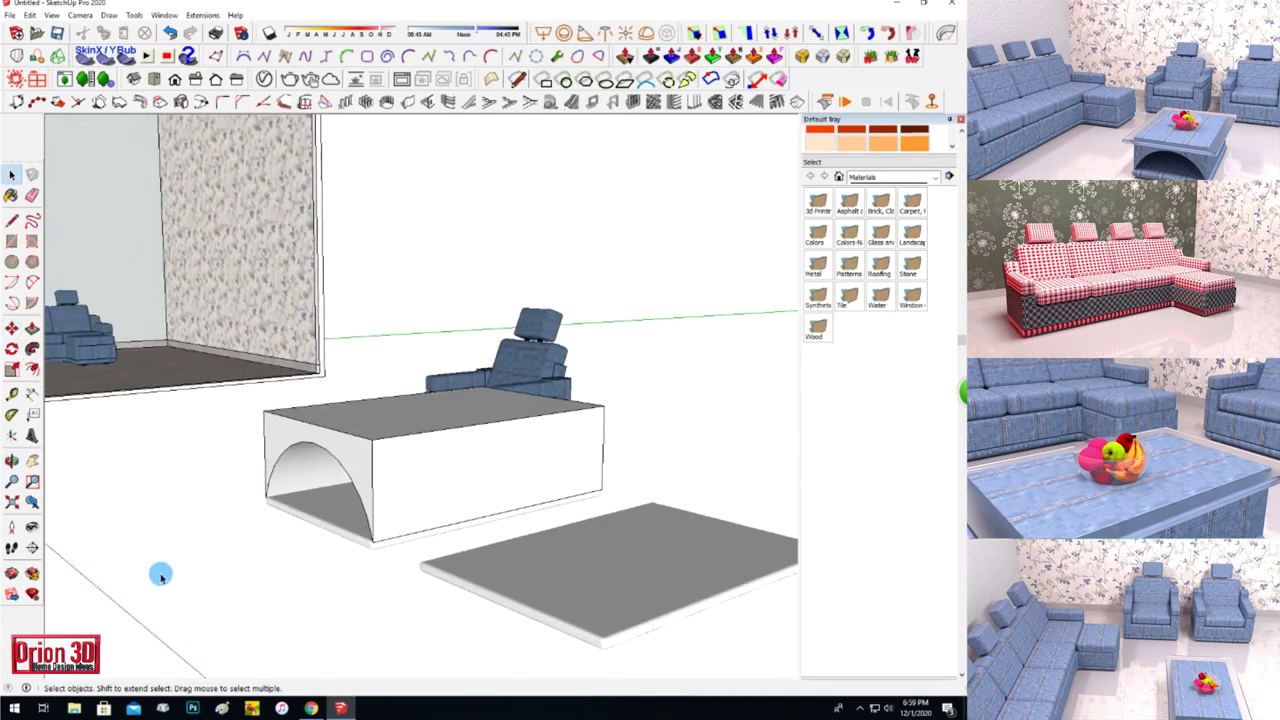
scroll(171, 571, "down", 2)
key("s")
left_click_drag(462, 614, 445, 622)
Move the enlarged slab onto the arched block and centre it as the tabletop.
key("m")
left_click(451, 629)
left_click(329, 486)
middle_click_drag(329, 486, 202, 386)
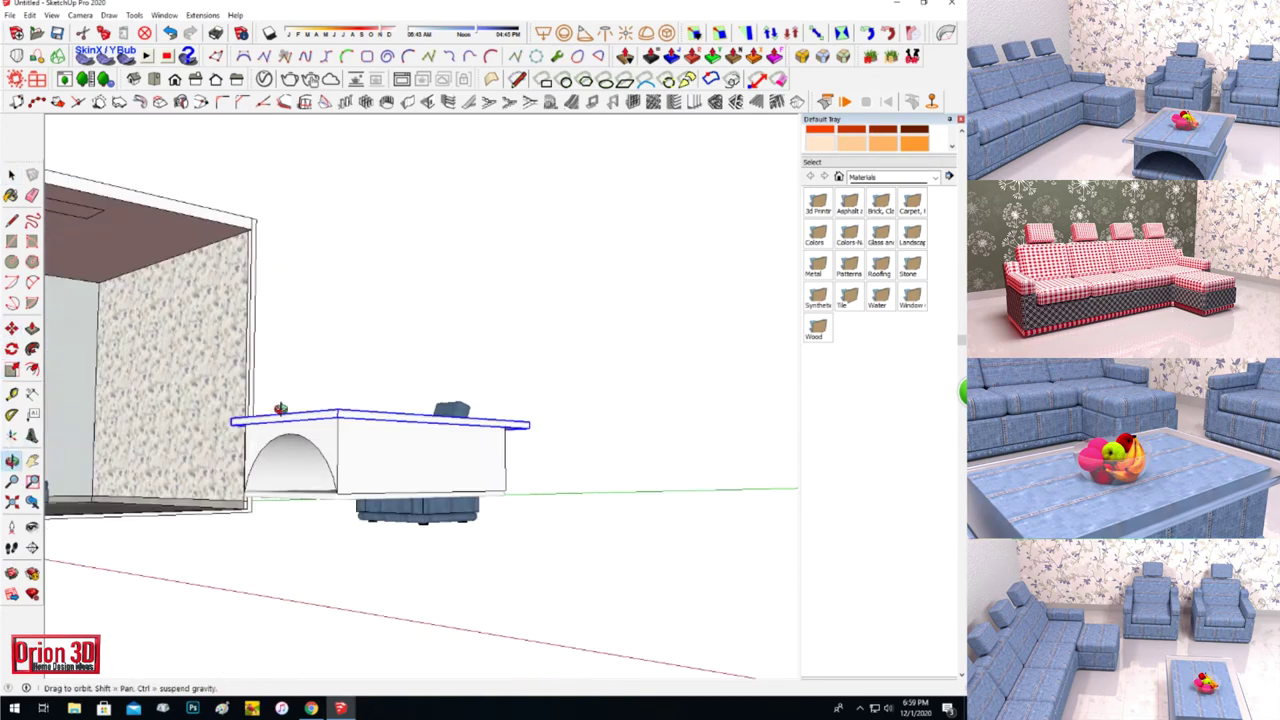
left_click(11, 328)
left_click_drag(243, 386, 223, 376)
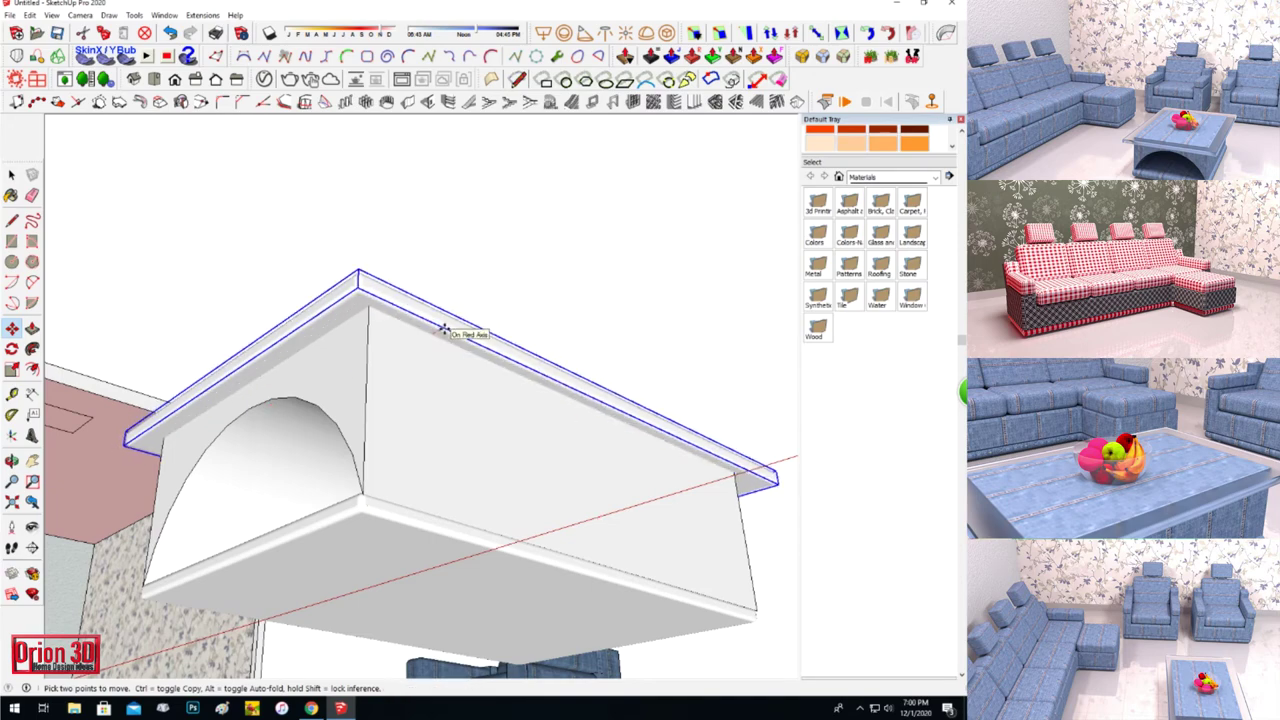
left_click_drag(437, 332, 444, 319)
Orbit to a high view and select the arched base block.
left_click(11, 461)
mouse_move(163, 491)
left_mouse_down()
mouse_move(338, 559)
mouse_move(277, 551)
mouse_move(465, 543)
mouse_move(106, 251)
left_mouse_up()
left_click(11, 174)
left_click(505, 543)
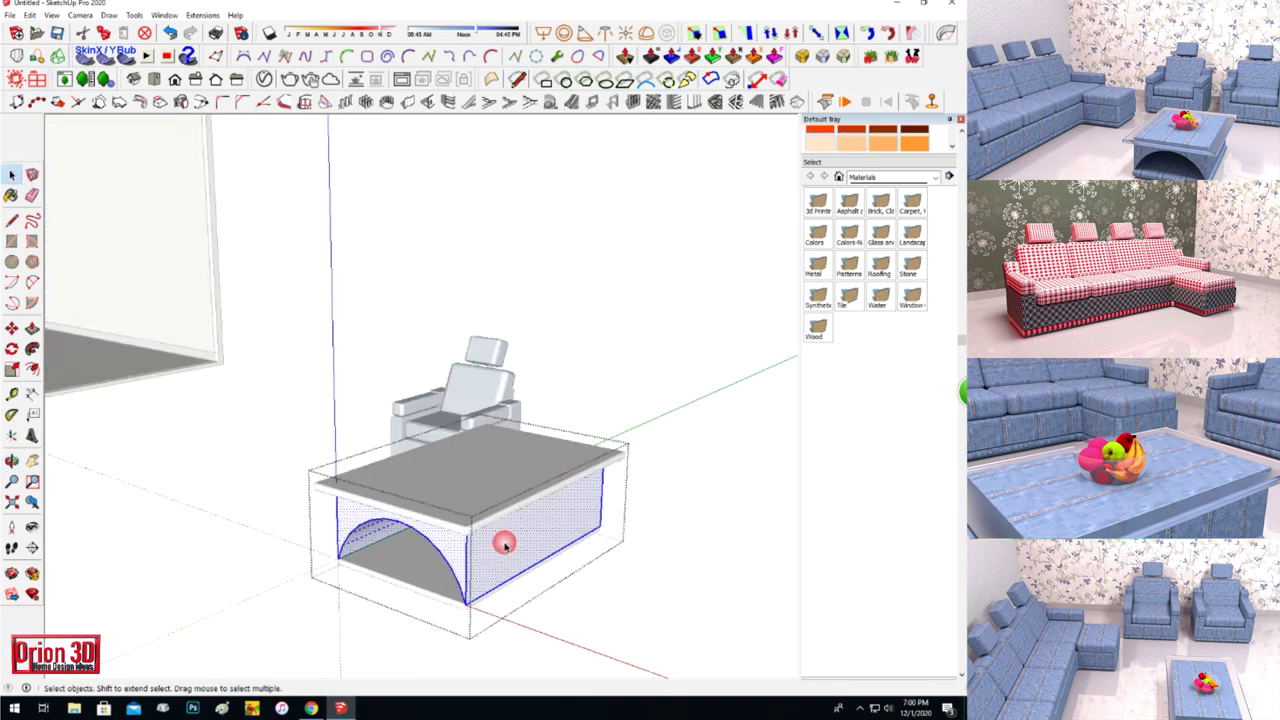
Paint the arched base with the denim fabric texture.
left_click(11, 195)
left_click(471, 557)
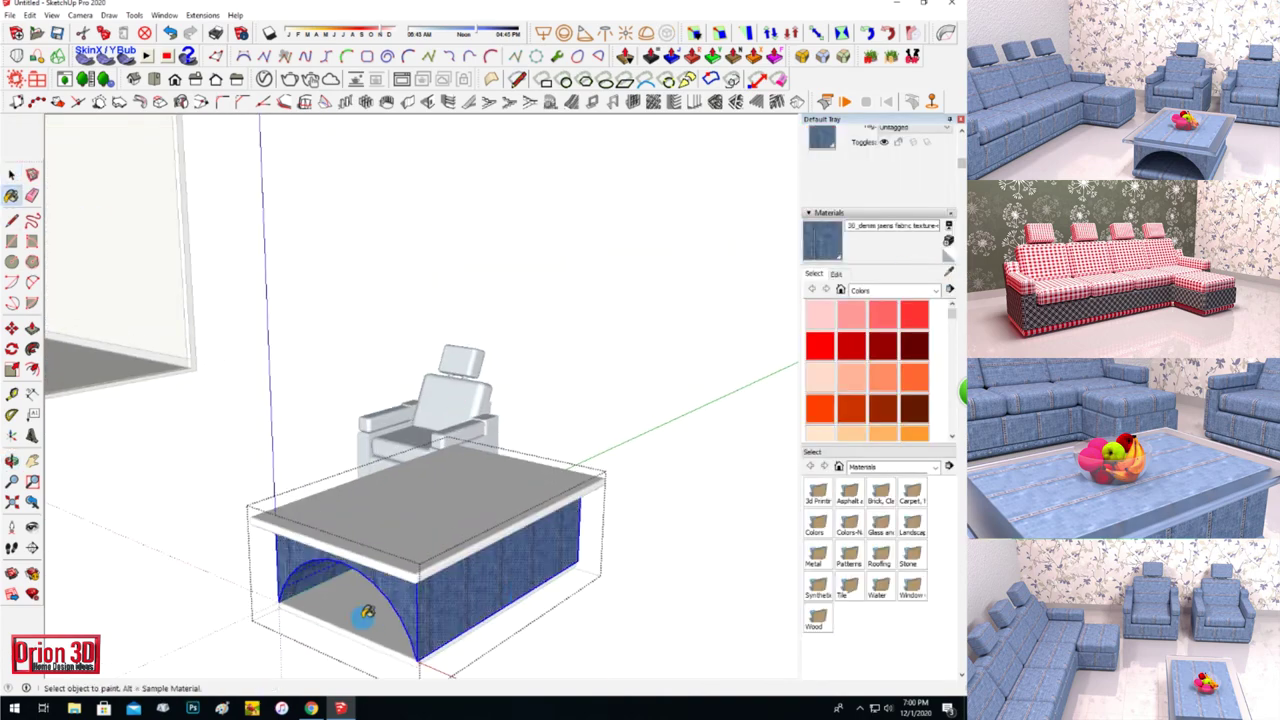
key("space")
middle_click_drag(455, 672, 657, 451)
left_click(427, 649)
left_click(418, 600)
Add acid_glass from V-Ray's 023 Glass library and paint the tabletop with it.
key("b")
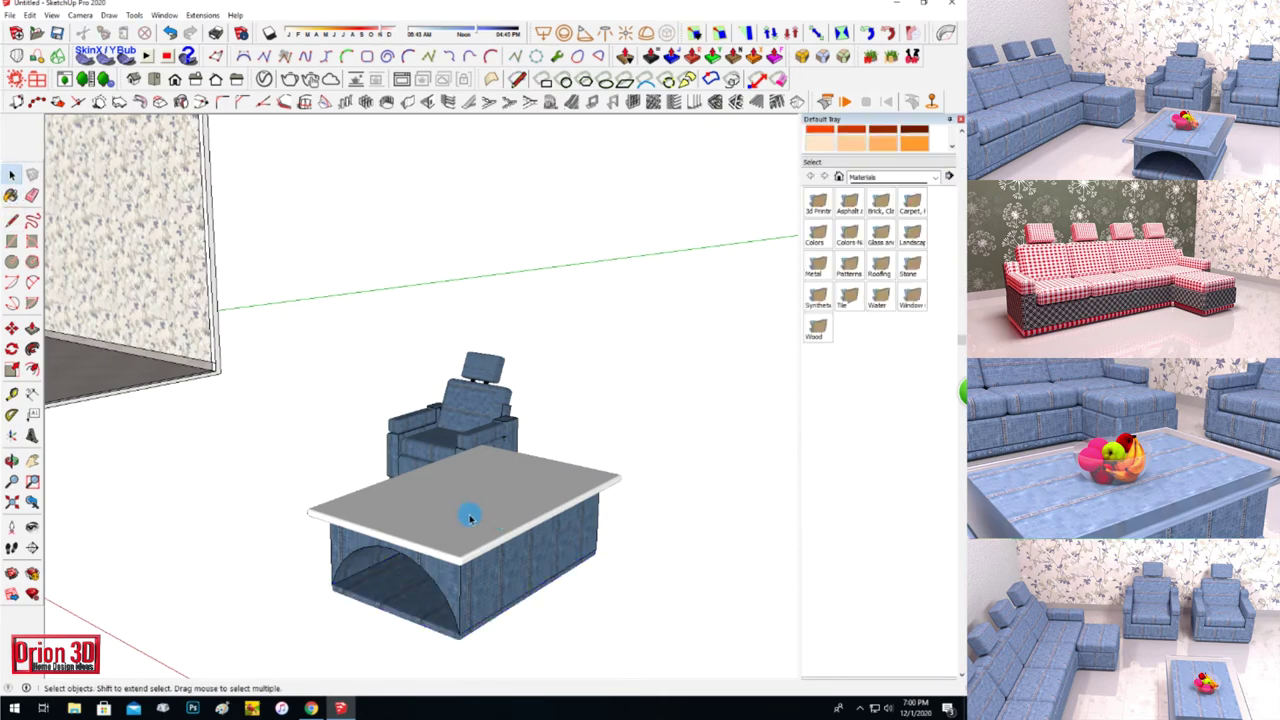
left_click(458, 516)
left_click(261, 79)
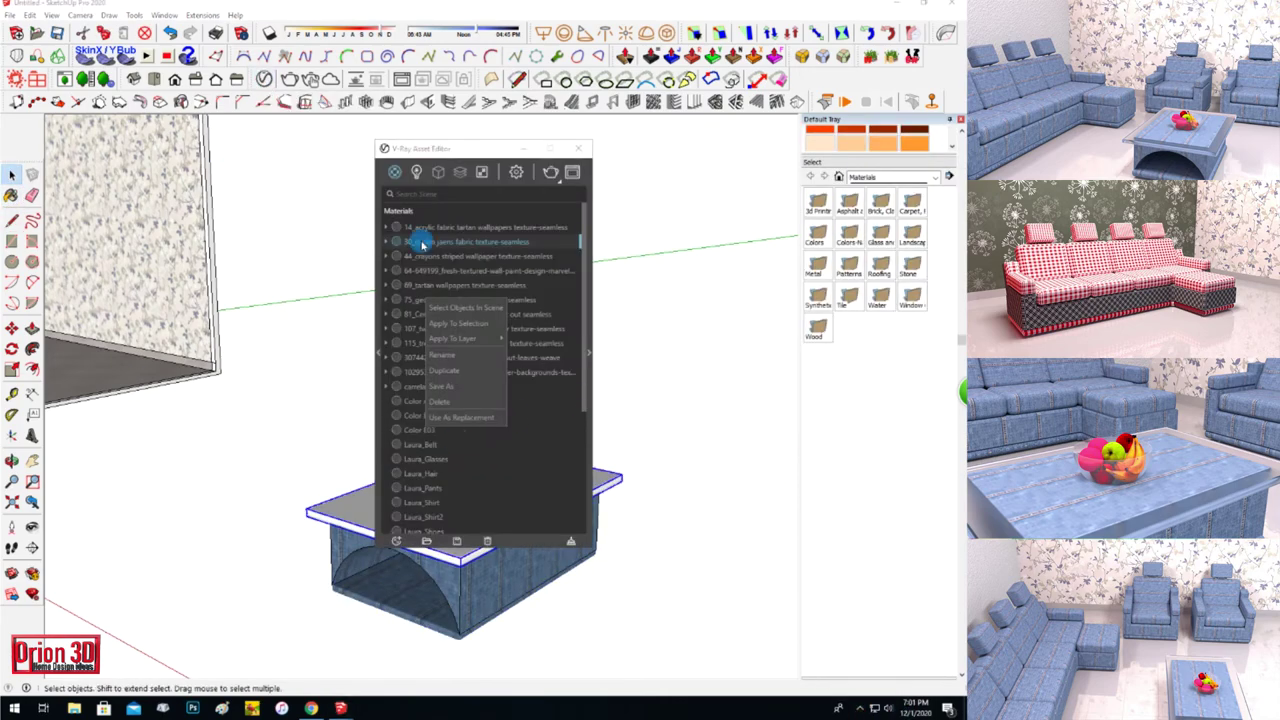
left_click(374, 355)
scroll(195, 405, "down", 2)
left_click(165, 438)
left_click_drag(325, 229, 408, 214)
left_click(578, 148)
key("b")
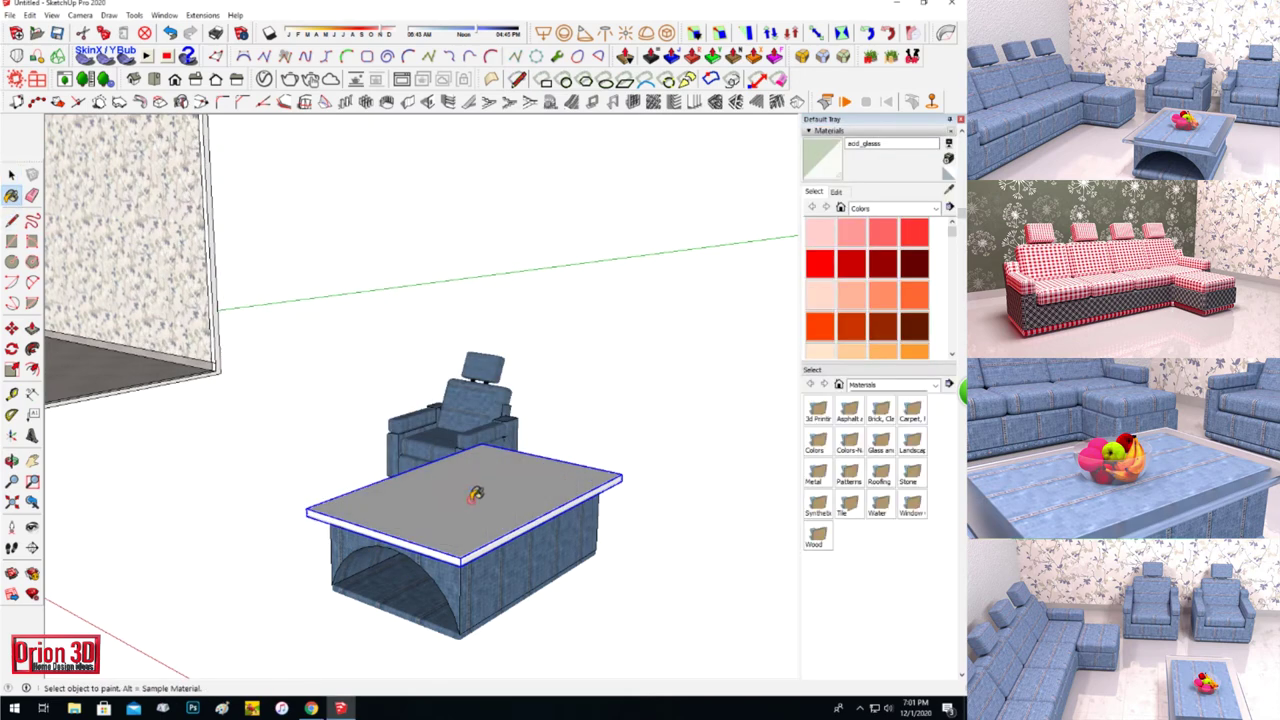
left_click(476, 494)
key("space")
scroll(626, 394, "down", 2)
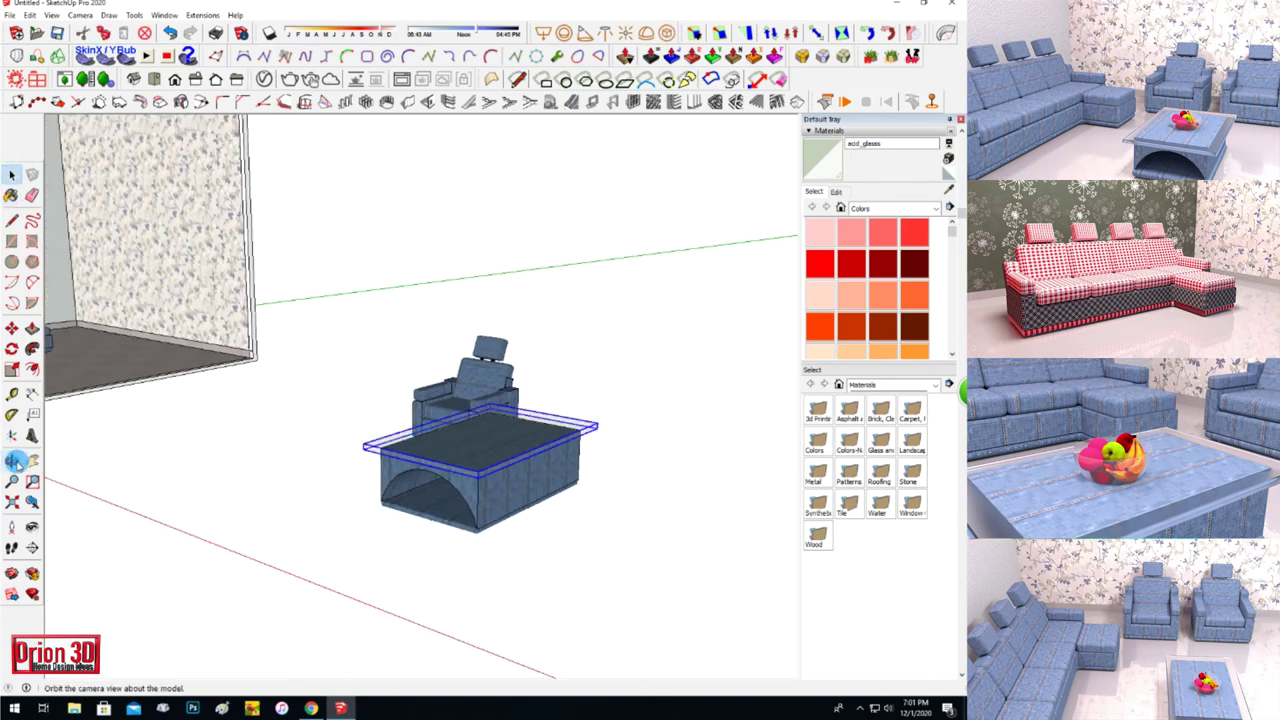
Scale the coffee table wider by dragging a side grip outward.
middle_click_drag(400, 470, 189, 571)
left_click(11, 328)
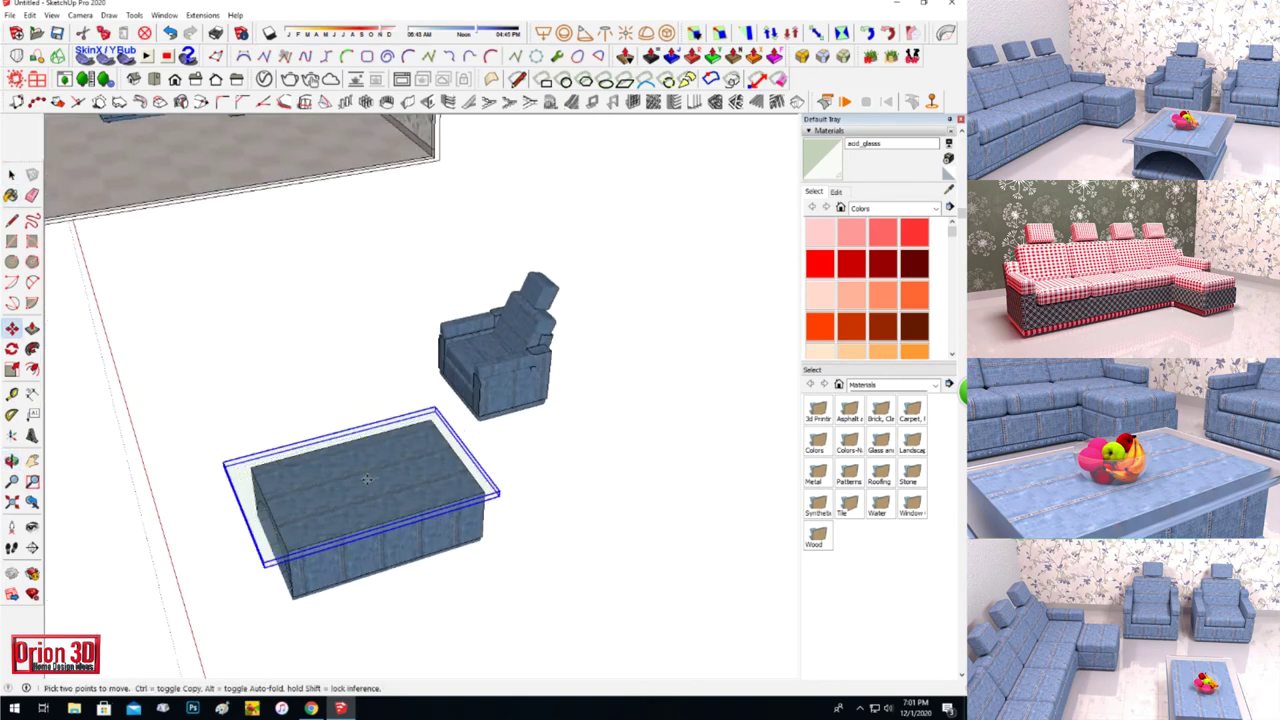
mouse_move(57, 497)
middle_mouse_down()
mouse_move(700, 606)
mouse_move(449, 604)
mouse_move(463, 517)
middle_mouse_up()
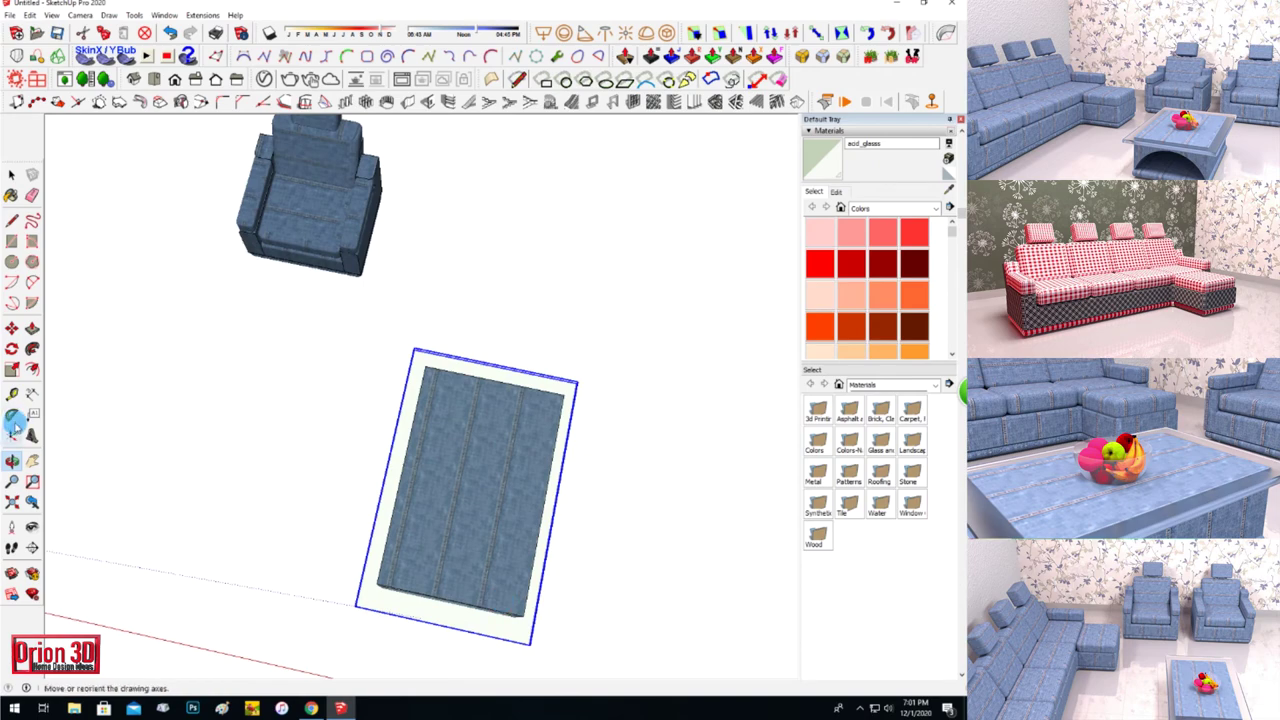
key("s")
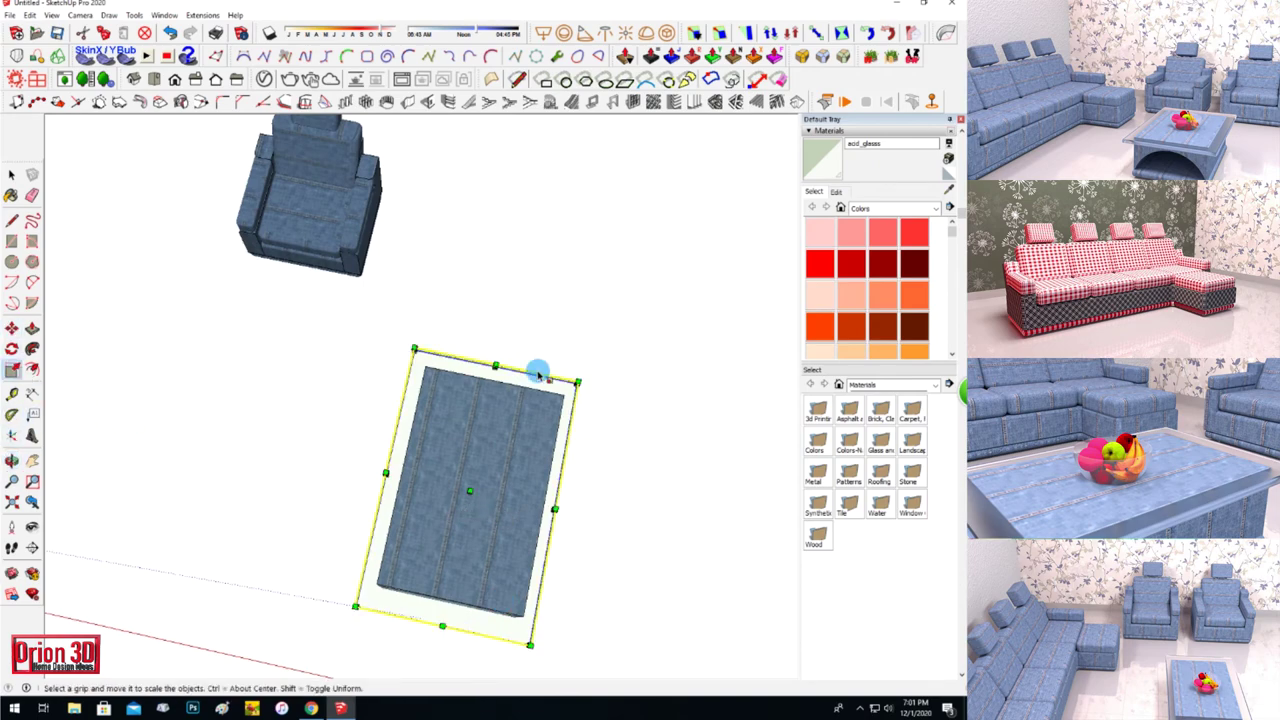
scroll(494, 370, "up", 1)
mouse_move(459, 637)
middle_mouse_down()
mouse_move(430, 374)
mouse_move(498, 372)
middle_mouse_up()
left_click_drag(531, 510, 534, 514)
mouse_move(526, 512)
middle_mouse_down()
mouse_move(243, 509)
mouse_move(206, 409)
mouse_move(148, 314)
mouse_move(449, 457)
mouse_move(434, 443)
middle_mouse_up()
key("space")
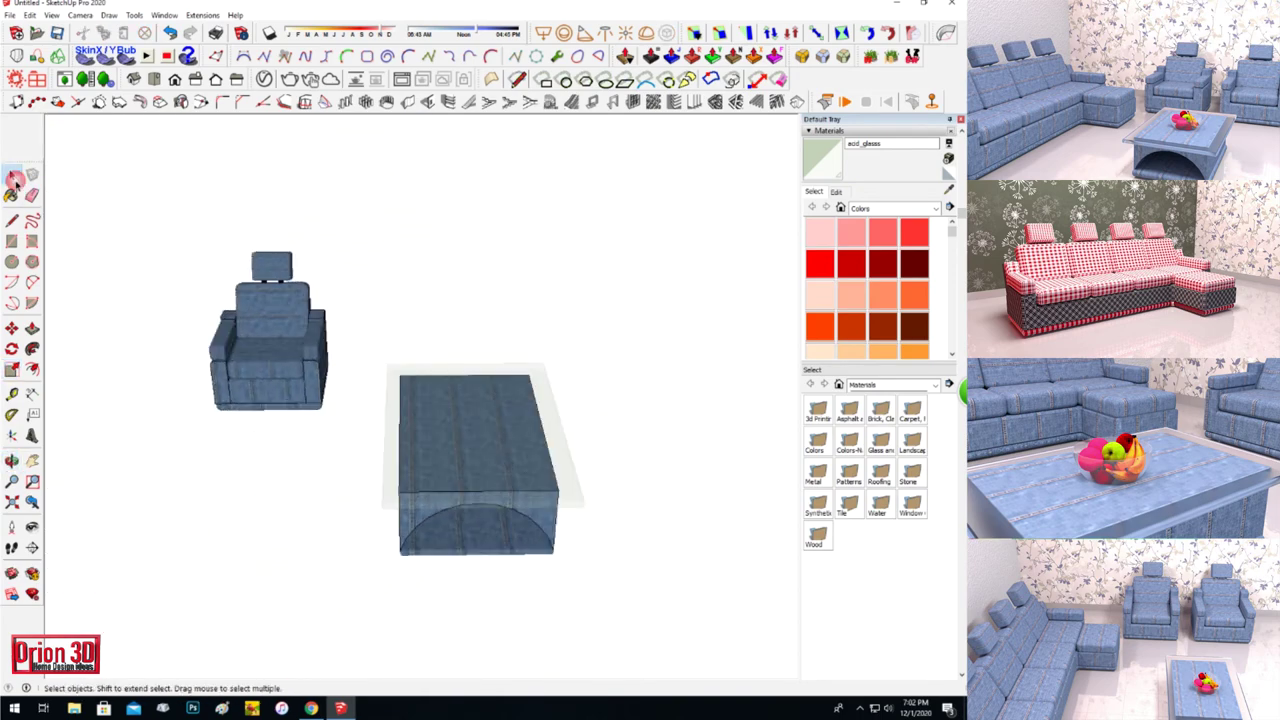
Deselect the table and zoom out to show the whole room and furniture.
right_click(434, 443)
key("Escape")
left_click(11, 369)
key("space")
scroll(300, 400, "down", 5)
middle_click_drag(300, 400, 360, 363)
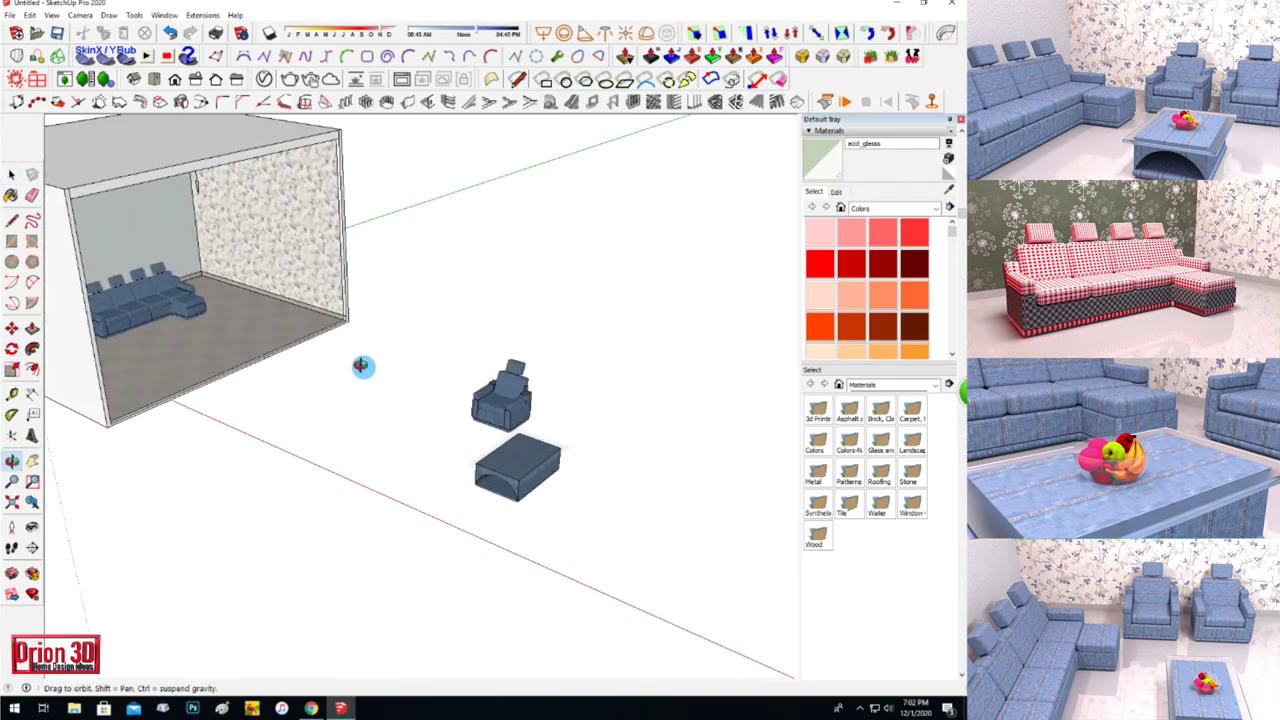
Move the armchair into the room next to the sectional sofa.
left_click(505, 395)
key("m")
left_click(486, 418)
left_click(200, 322)
scroll(286, 240, "up", 5)
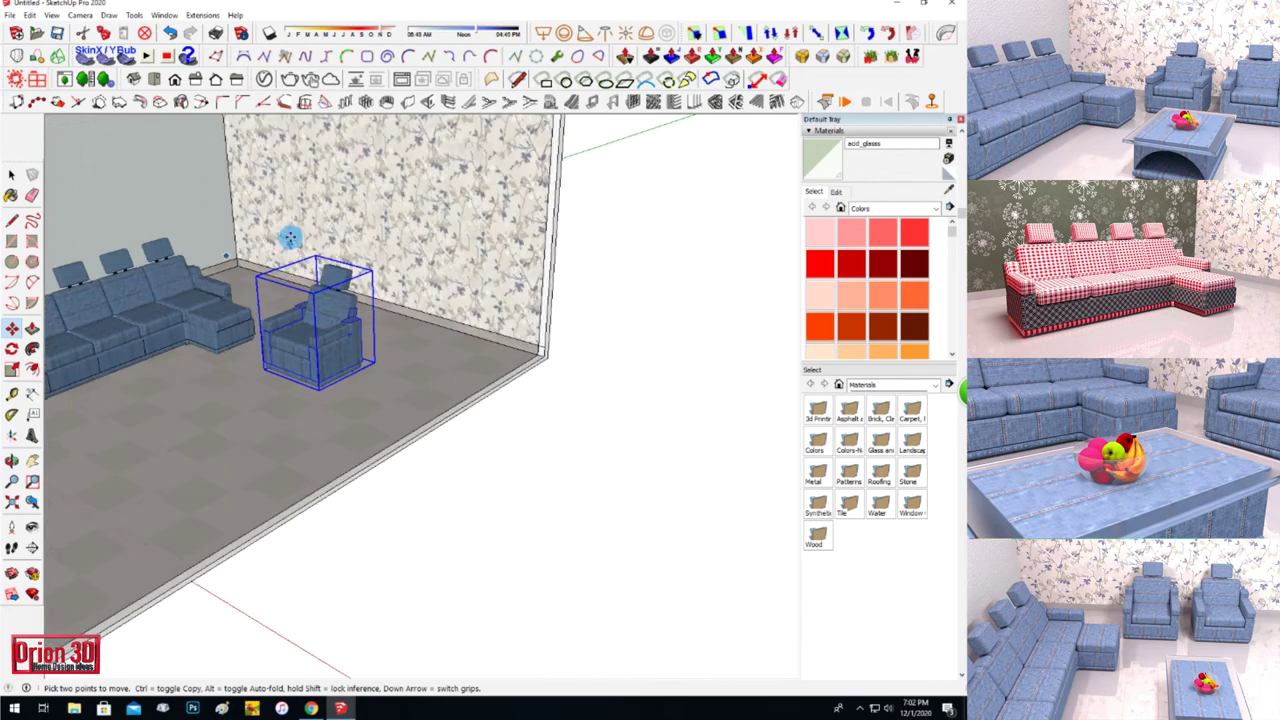
middle_click_drag(286, 240, 194, 486)
scroll(194, 486, "up", 2)
left_click(12, 220)
left_click(32, 195)
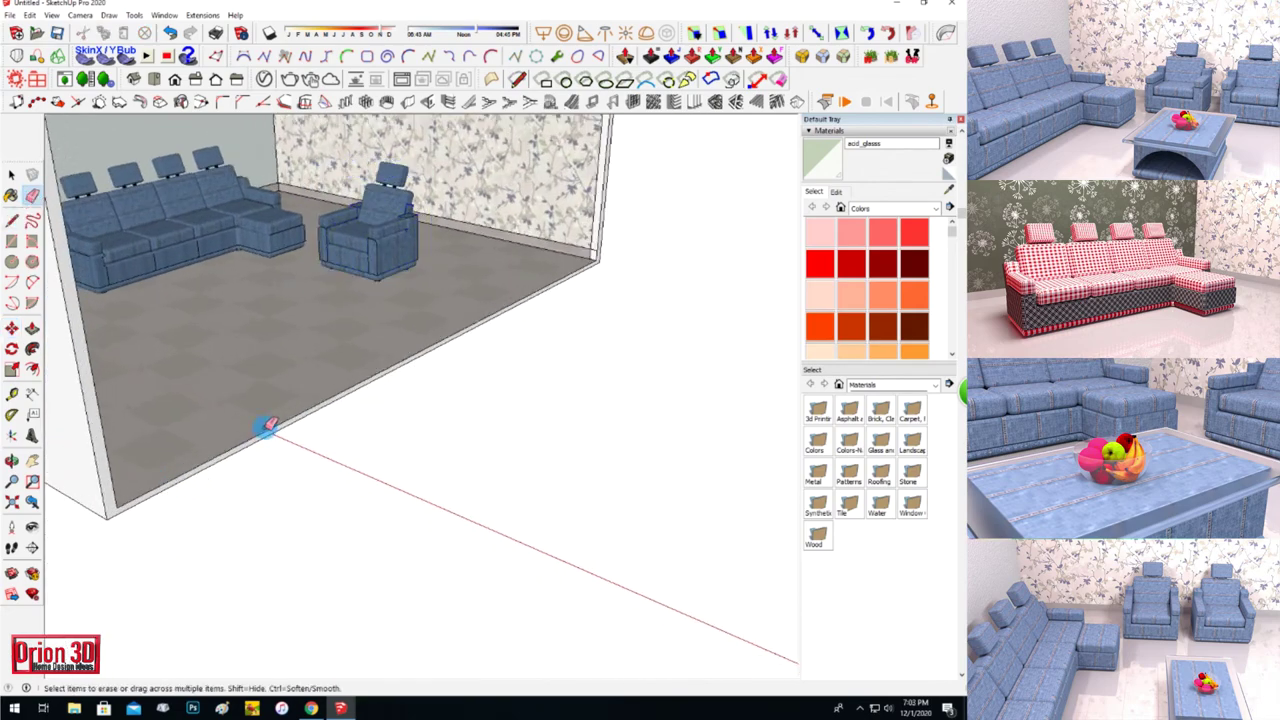
scroll(590, 258, "up", 3)
scroll(588, 240, "down", 3)
Ctrl-copy the armchair and place the copy front-right of the original.
scroll(669, 354, "down", 3)
left_click(32, 328)
scroll(403, 460, "up", 5)
scroll(85, 503, "down", 5)
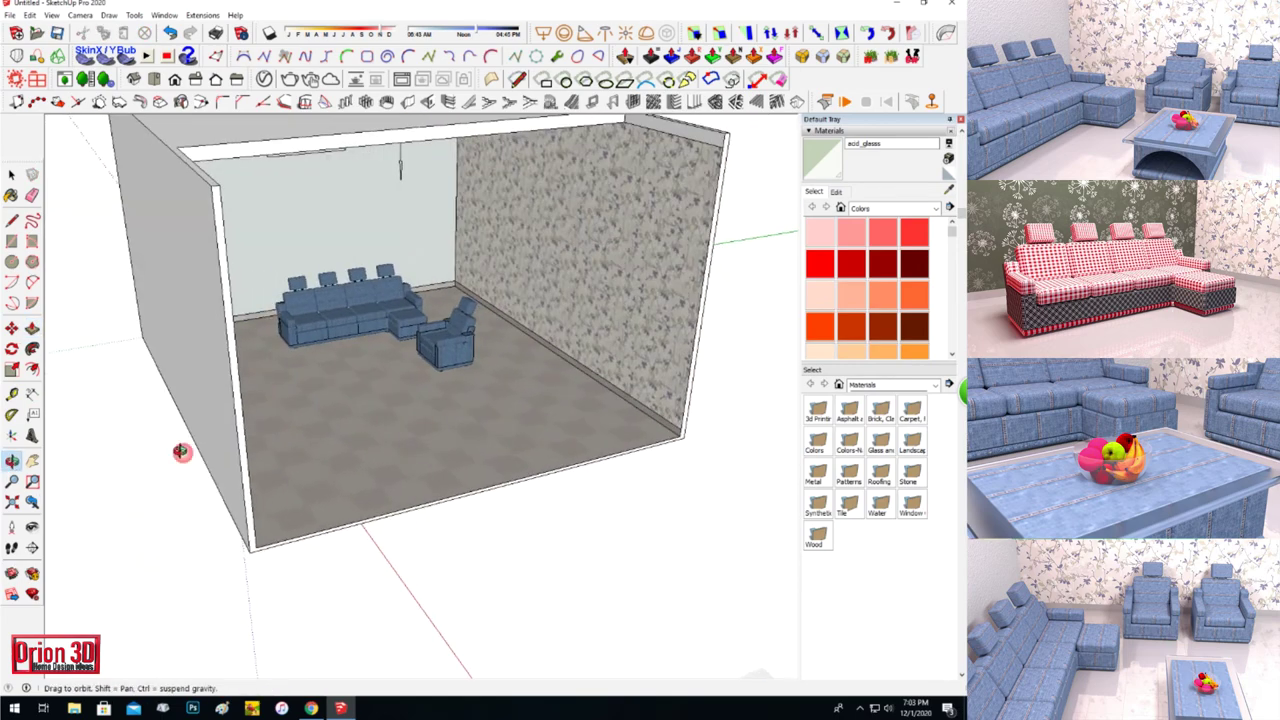
scroll(395, 330, "up", 5)
left_click(11, 328)
left_click_drag(490, 438, 542, 408)
left_click_drag(602, 446, 681, 504, "ctrl")
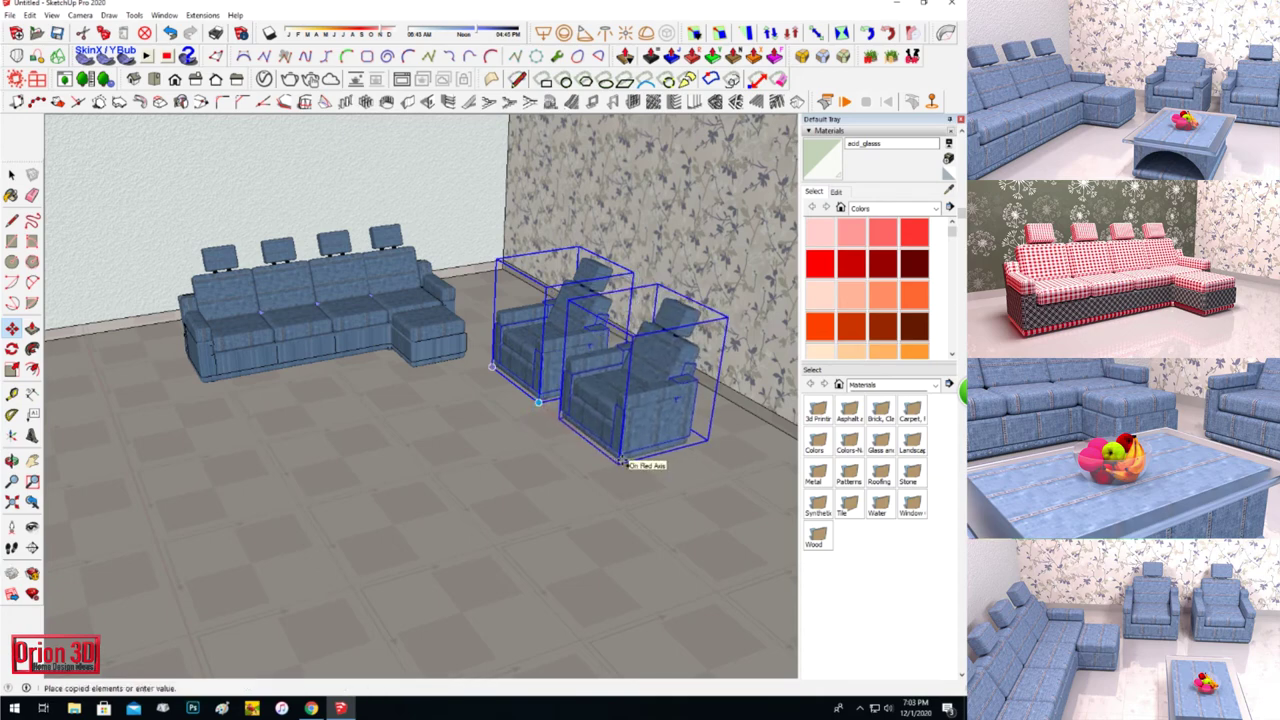
left_click(9, 177)
mouse_move(519, 430)
middle_mouse_down()
mouse_move(480, 323)
mouse_move(313, 265)
middle_mouse_up()
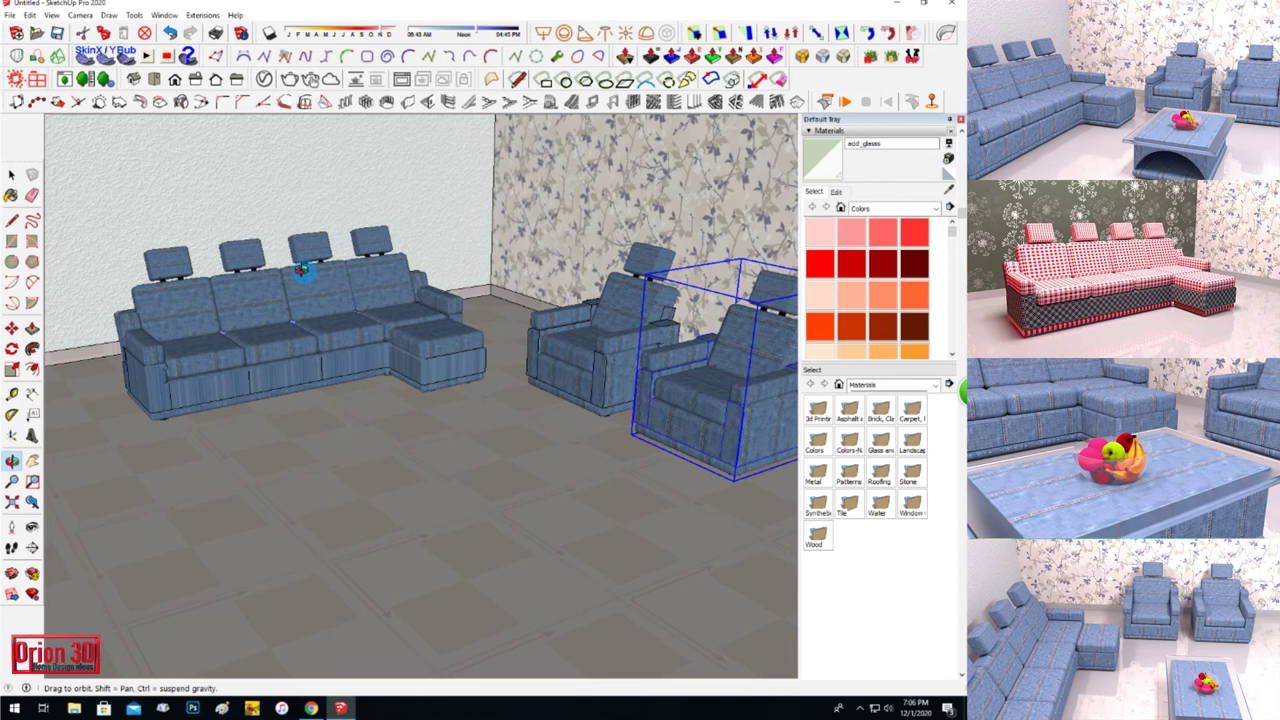
key("space")
scroll(251, 520, "down", 3)
Delete one armchair and copy the remaining armchair beside the original.
key("Delete")
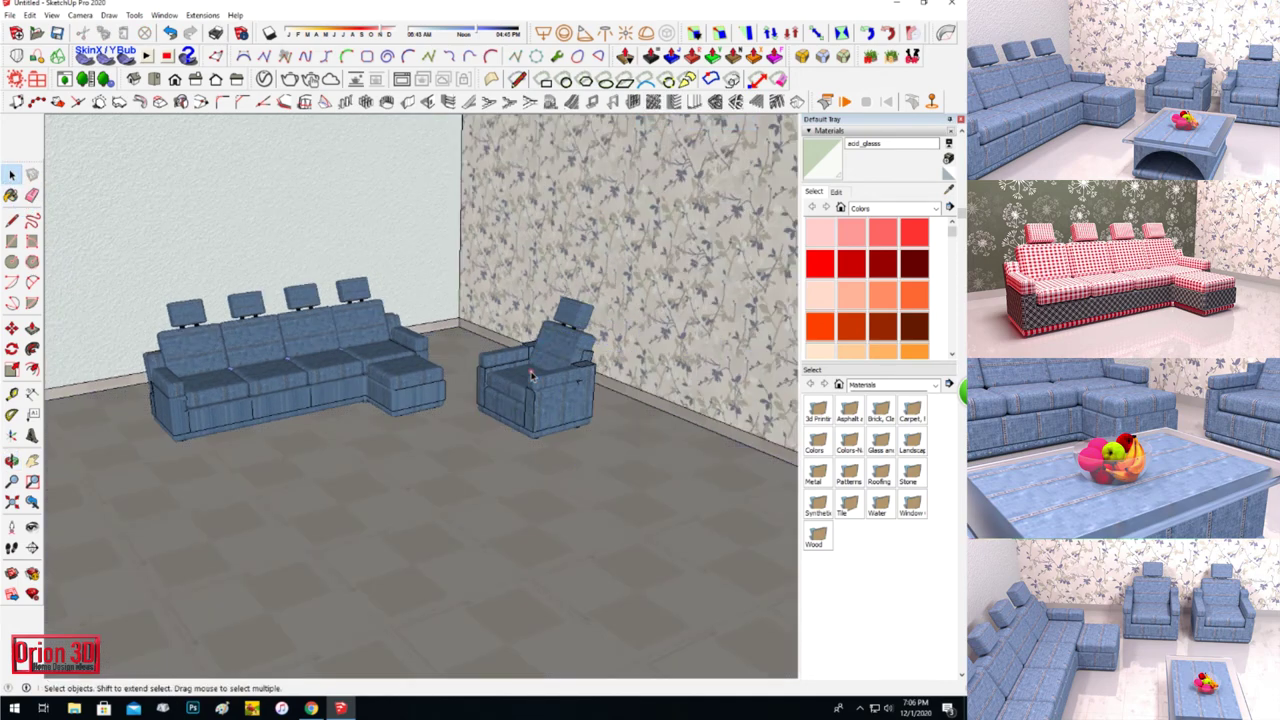
left_click(528, 371)
scroll(350, 373, "up", 3)
left_click(11, 369)
left_click(11, 176)
left_click(11, 328)
left_click(555, 488, "ctrl")
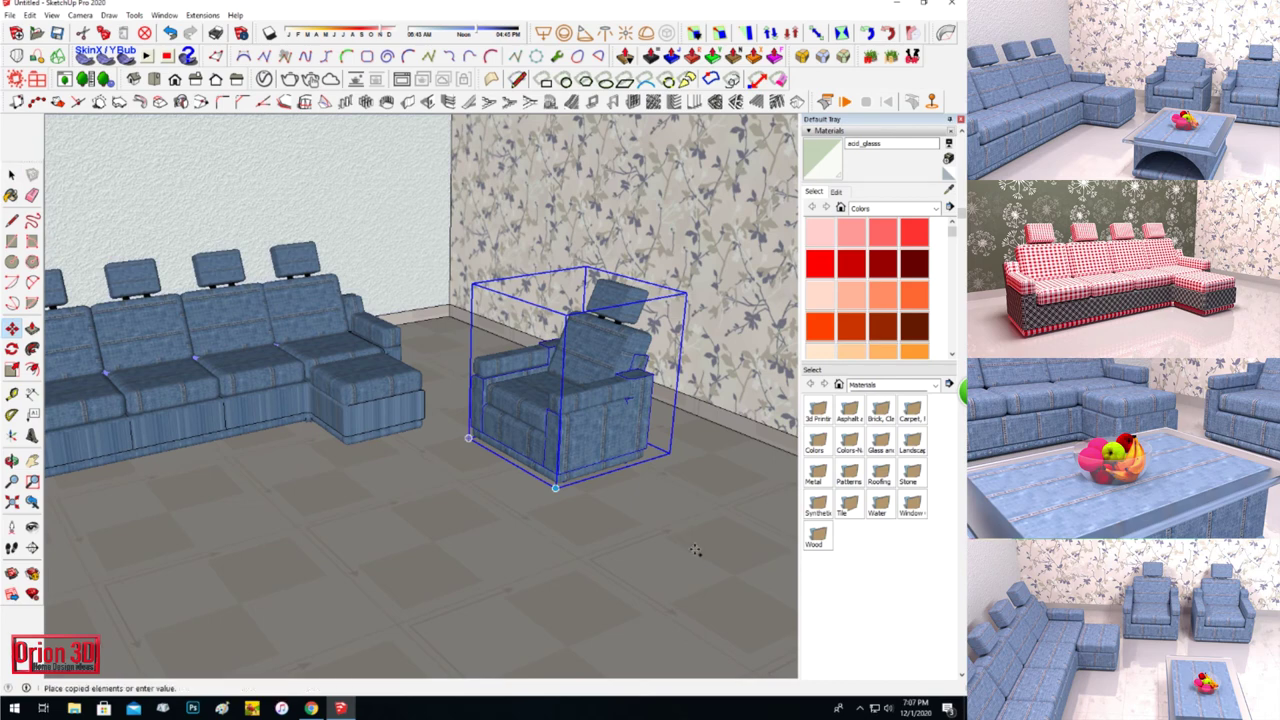
left_click(707, 585)
key("space")
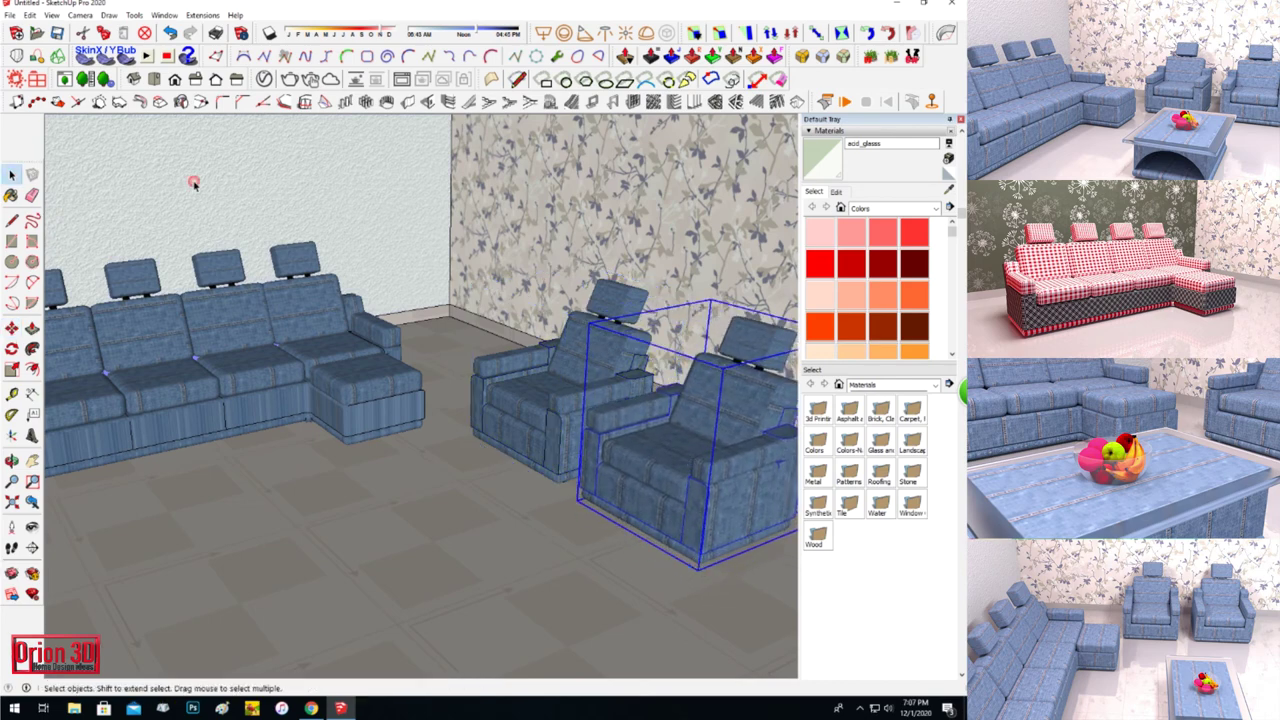
Bring the coffee table between the sofa and chairs and scale it smaller.
scroll(380, 290, "down", 3)
scroll(380, 290, "down", 5)
left_click(538, 557)
scroll(300, 514, "up", 2)
key("m")
left_click(524, 604)
left_click(246, 334)
middle_click_drag(171, 420, 185, 261)
scroll(185, 261, "up", 3)
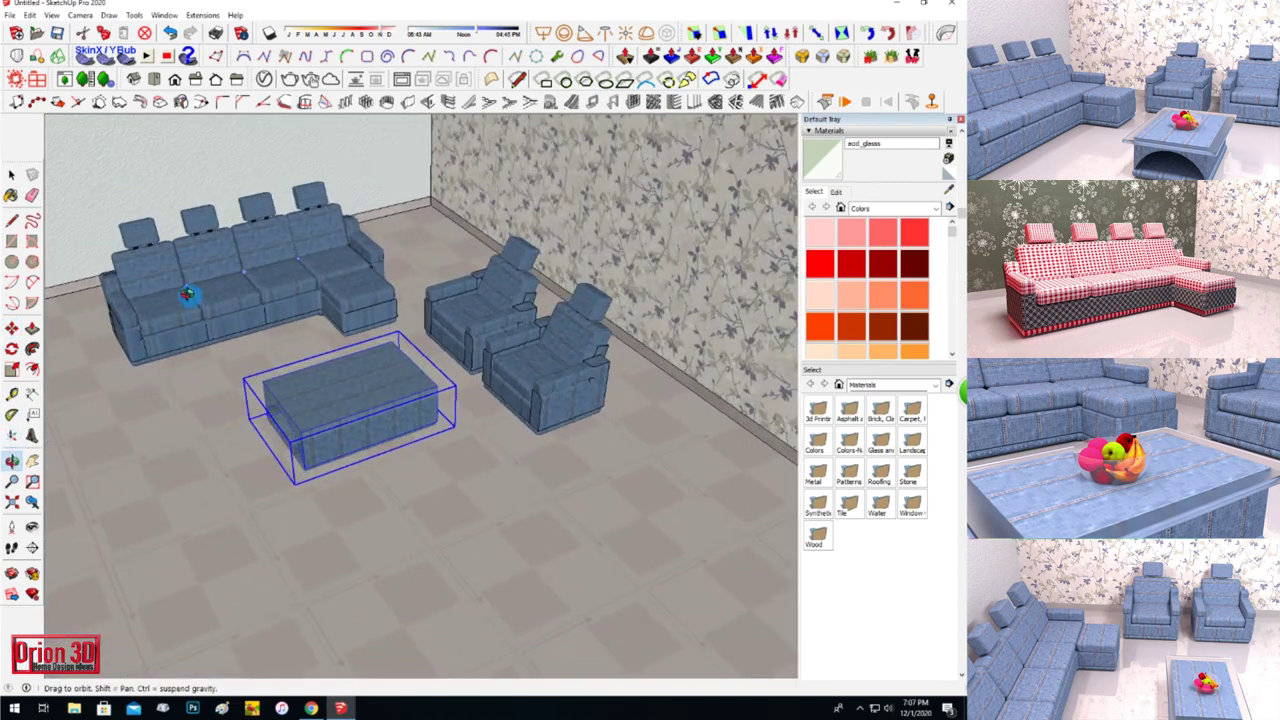
left_click(11, 369)
left_click_drag(456, 410, 414, 405)
key("space")
Set the coffee table in front of the sofa and shift the sectional sofa further left.
left_click(86, 189)
left_click(315, 408)
key("m")
left_click(293, 458)
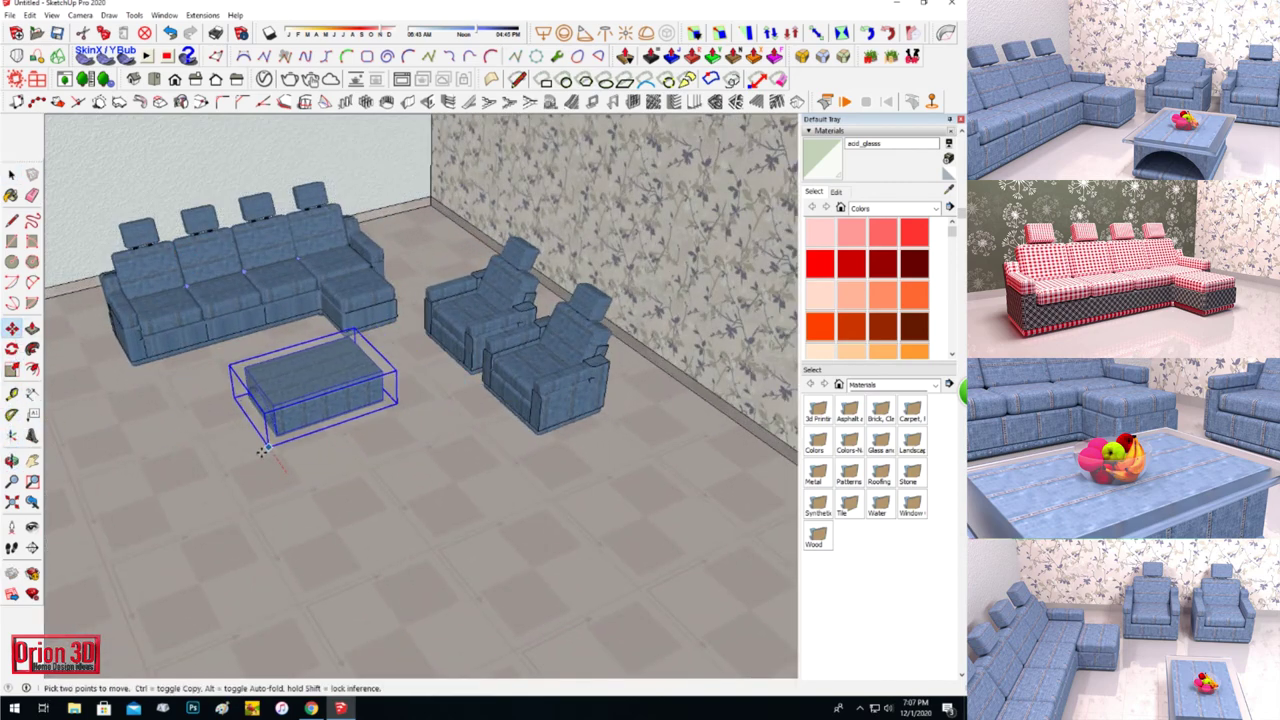
left_click(276, 458)
left_click(148, 386)
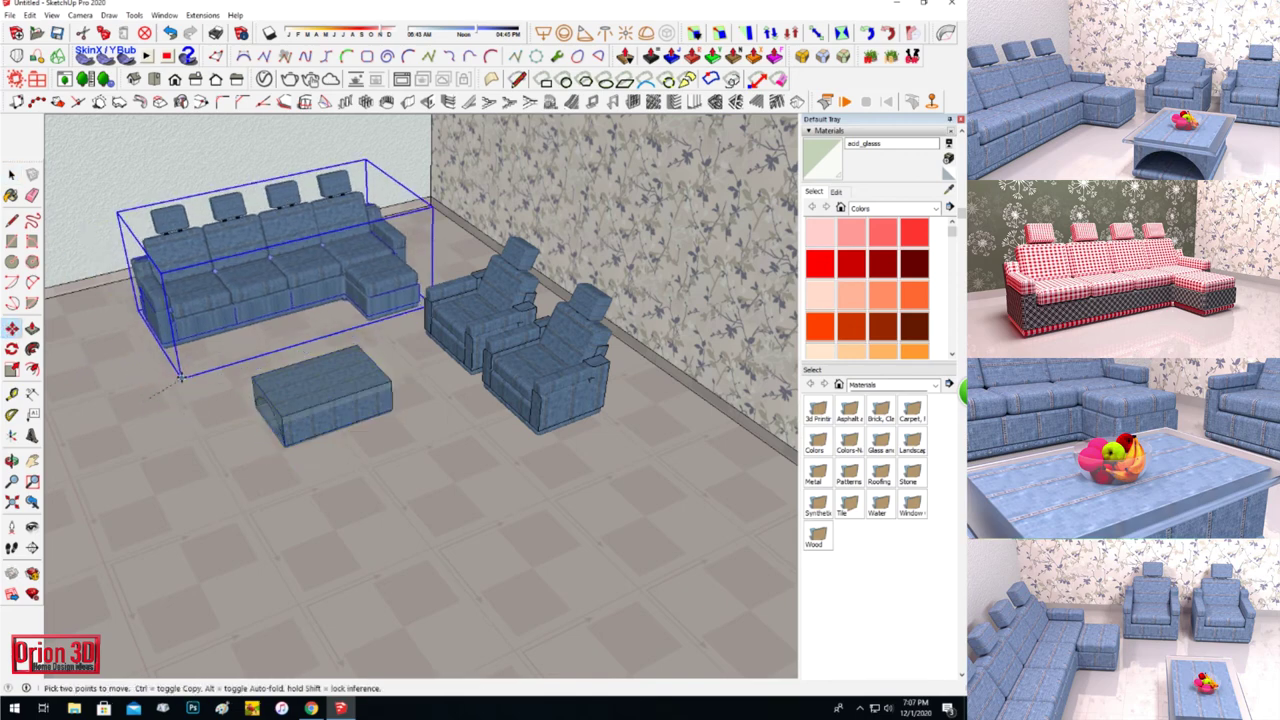
left_click(133, 370)
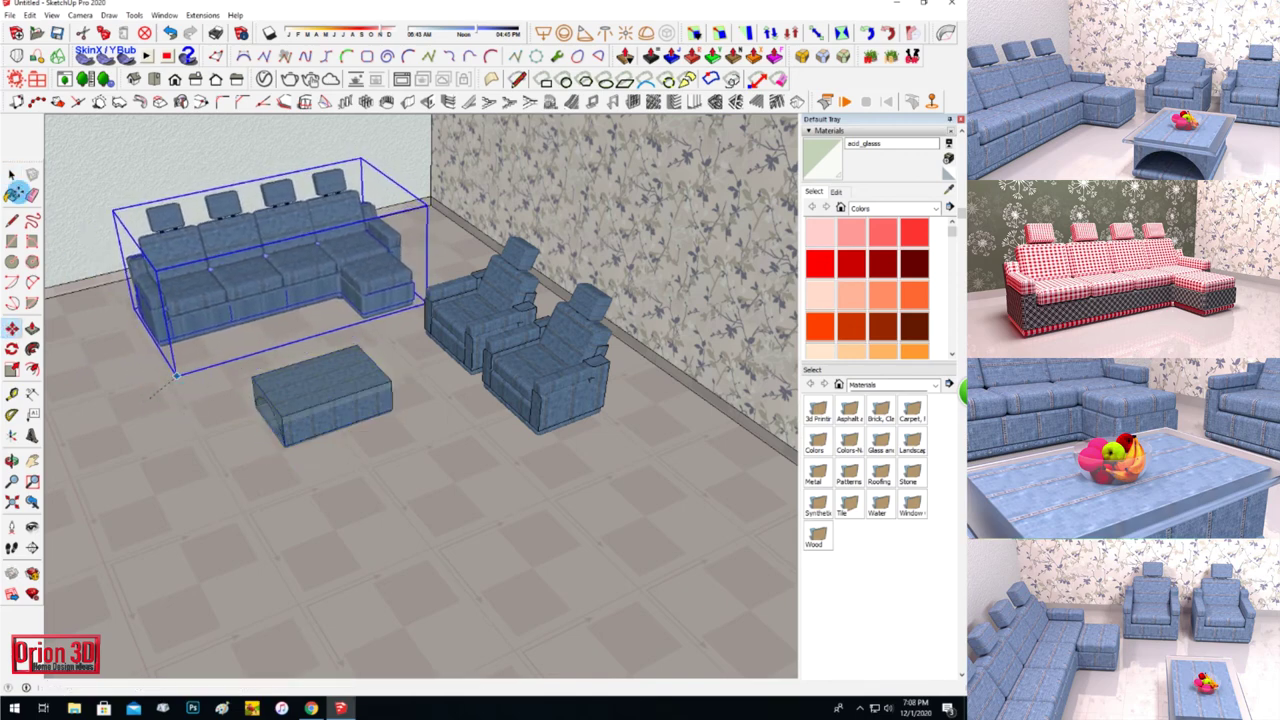
key("space")
key("m")
left_click(206, 409)
left_click(200, 363)
key("space")
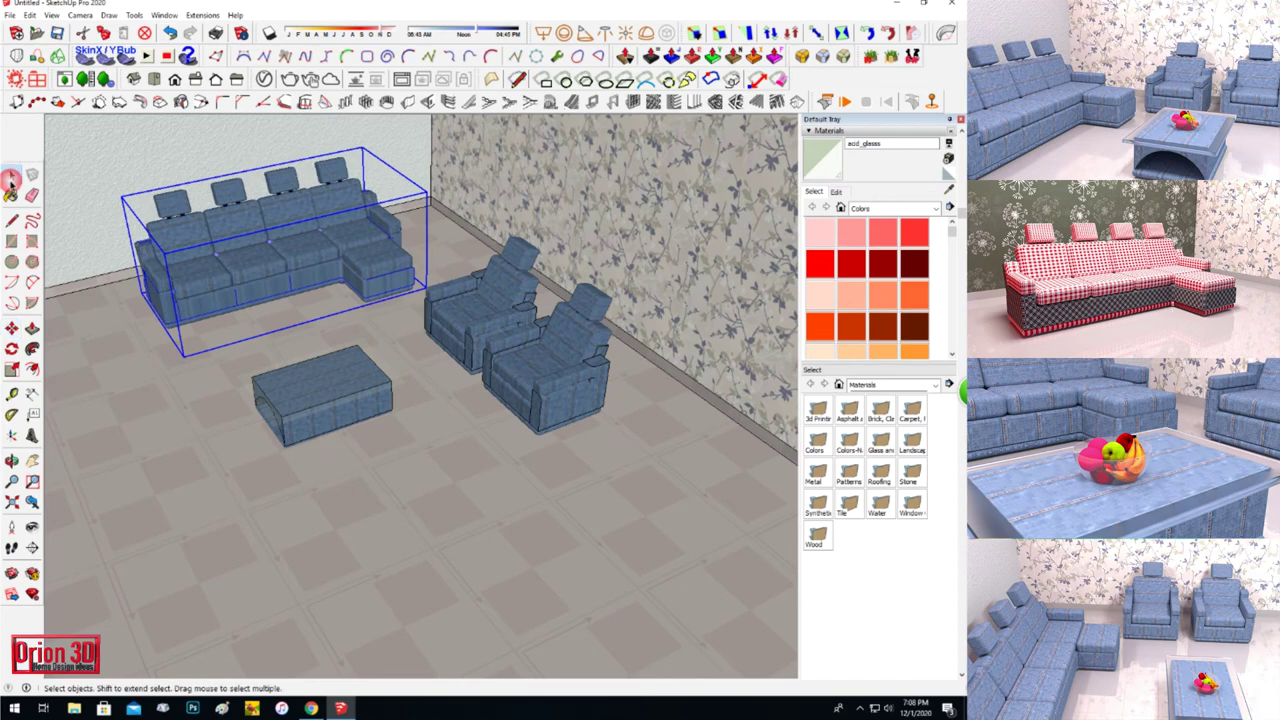
Undo the extra armchair and copy the left armchair to the right with Move+Ctrl.
mouse_move(330, 330)
middle_mouse_down()
mouse_move(346, 279)
mouse_move(137, 415)
middle_mouse_up()
left_click(515, 383)
key("m")
left_click(492, 398)
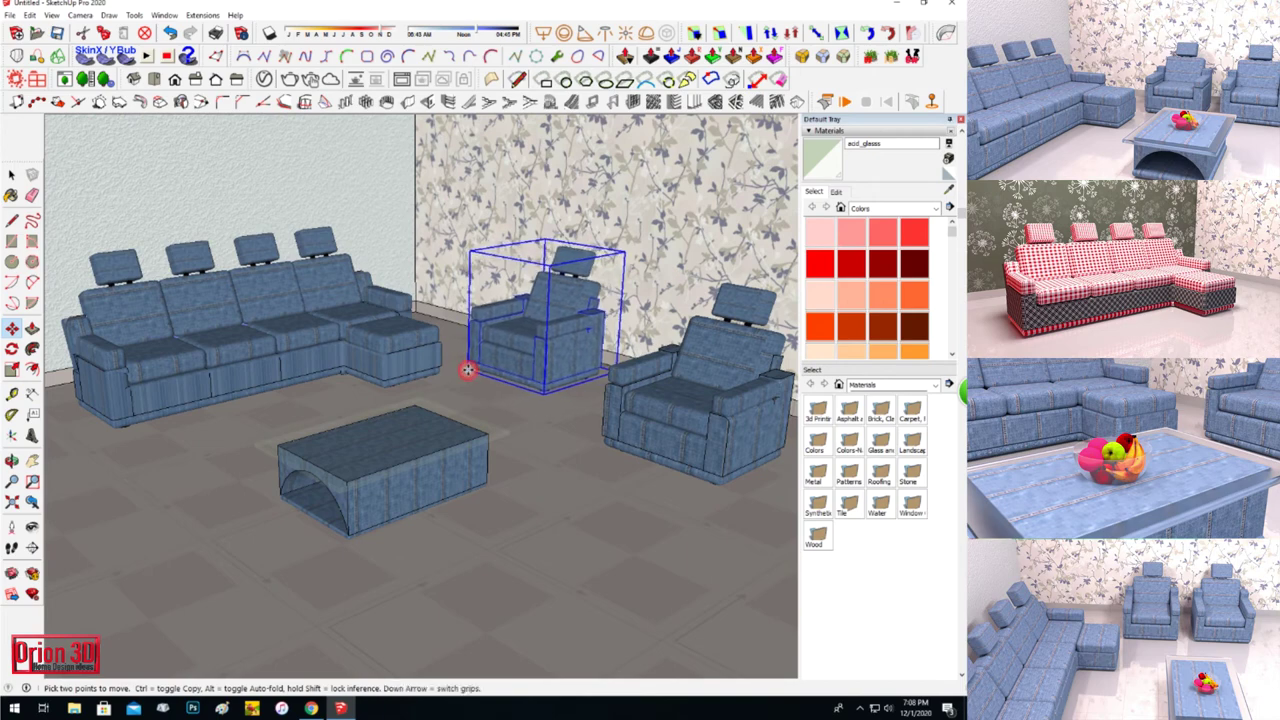
key("ctrl+z")
key("m")
key("ctrl")
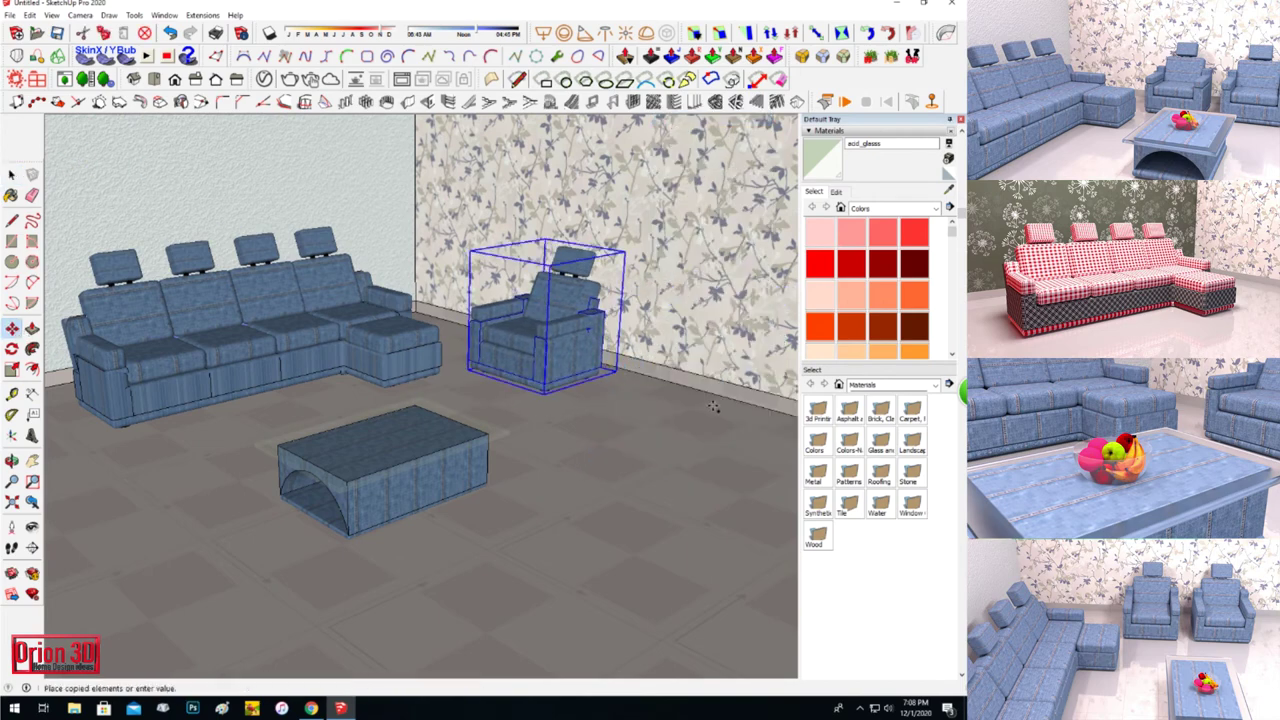
left_click(605, 425)
Move the coffee table closer to the sofa and frame the whole sofa set.
key("space")
left_click(360, 470)
key("m")
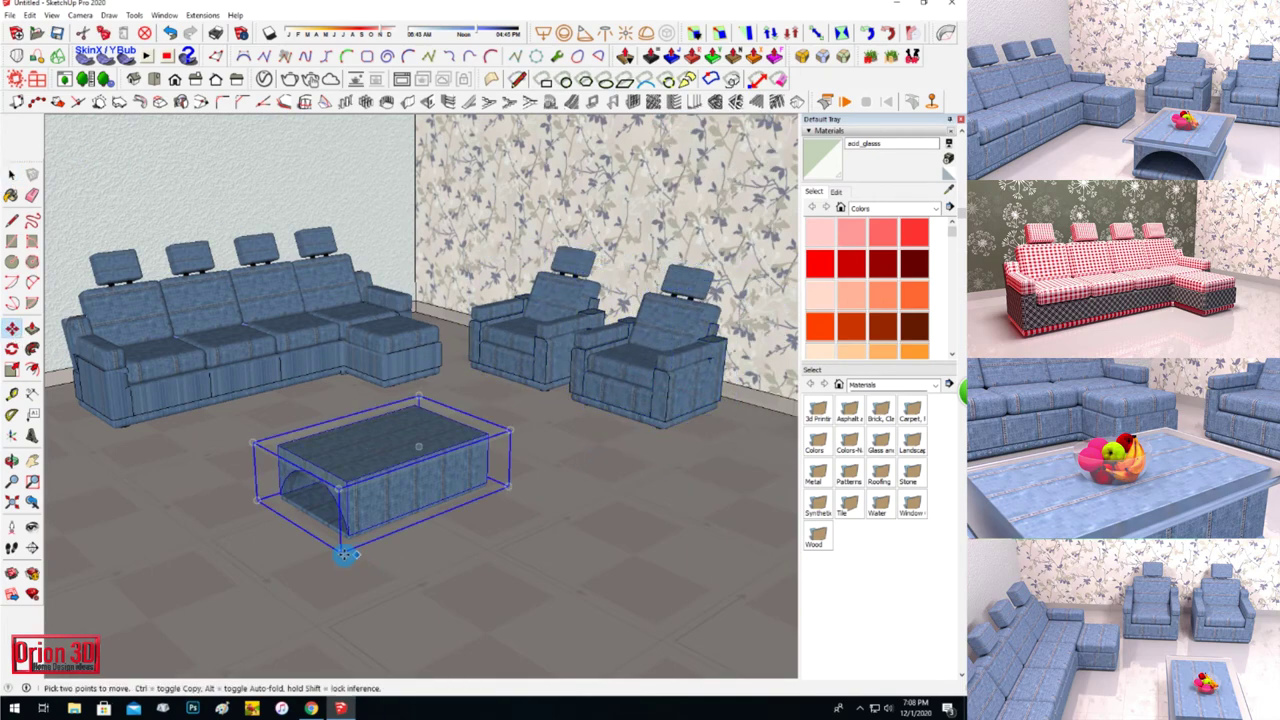
left_click(344, 556)
left_click(345, 475)
key("space")
mouse_move(103, 160)
middle_mouse_down()
mouse_move(392, 254)
mouse_move(178, 203)
middle_mouse_up()
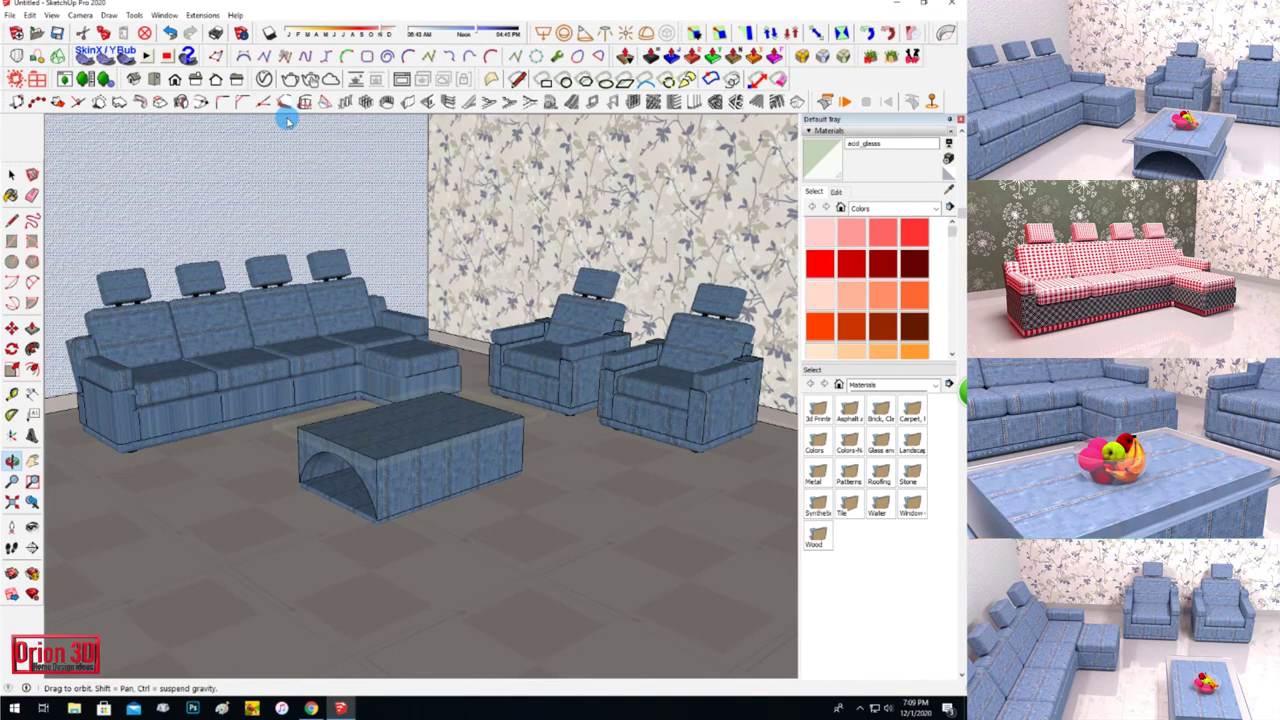
Run a V-Ray test render, move the coffee table nearer the sofa, and render again.
key("ctrl+r")
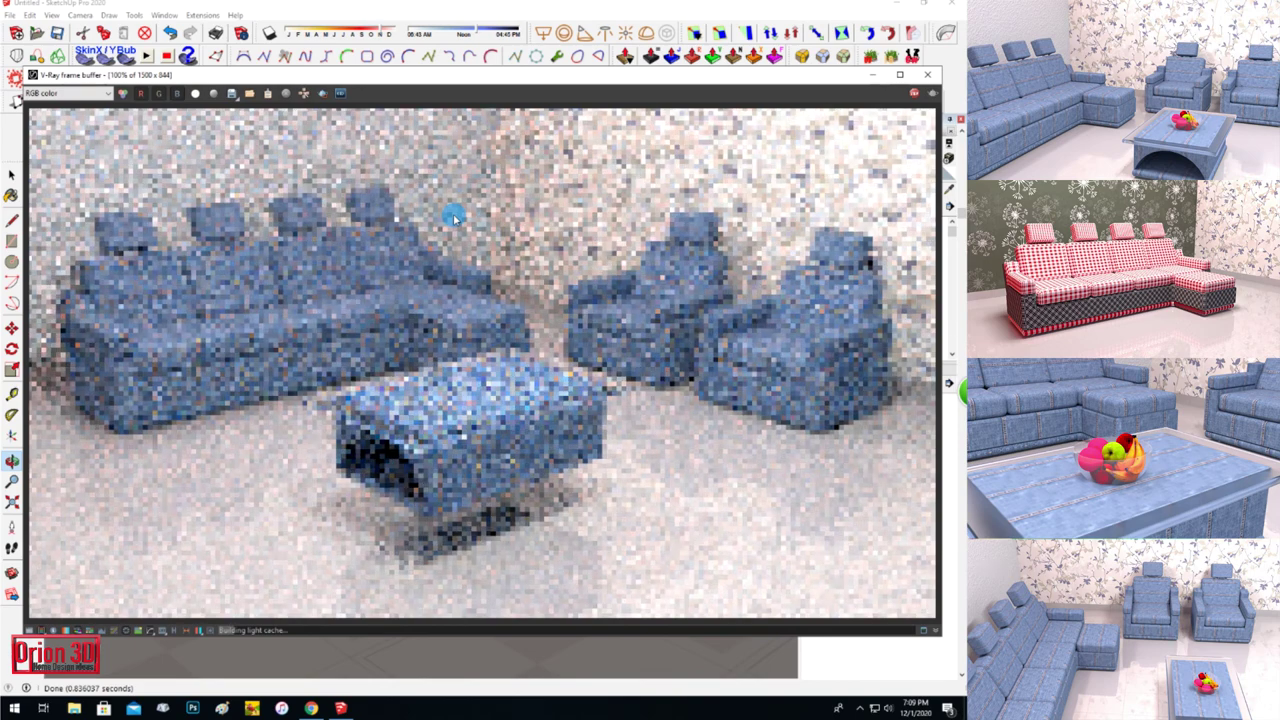
key("m")
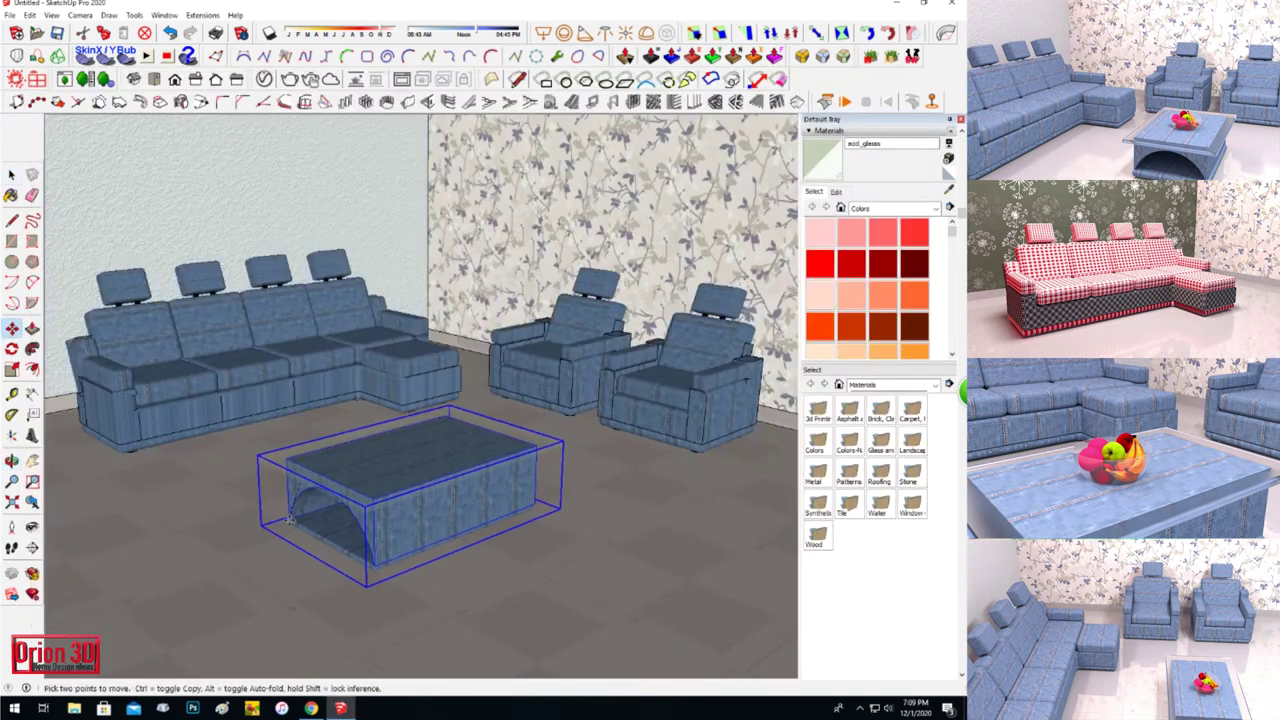
middle_click_drag(120, 531, 162, 515)
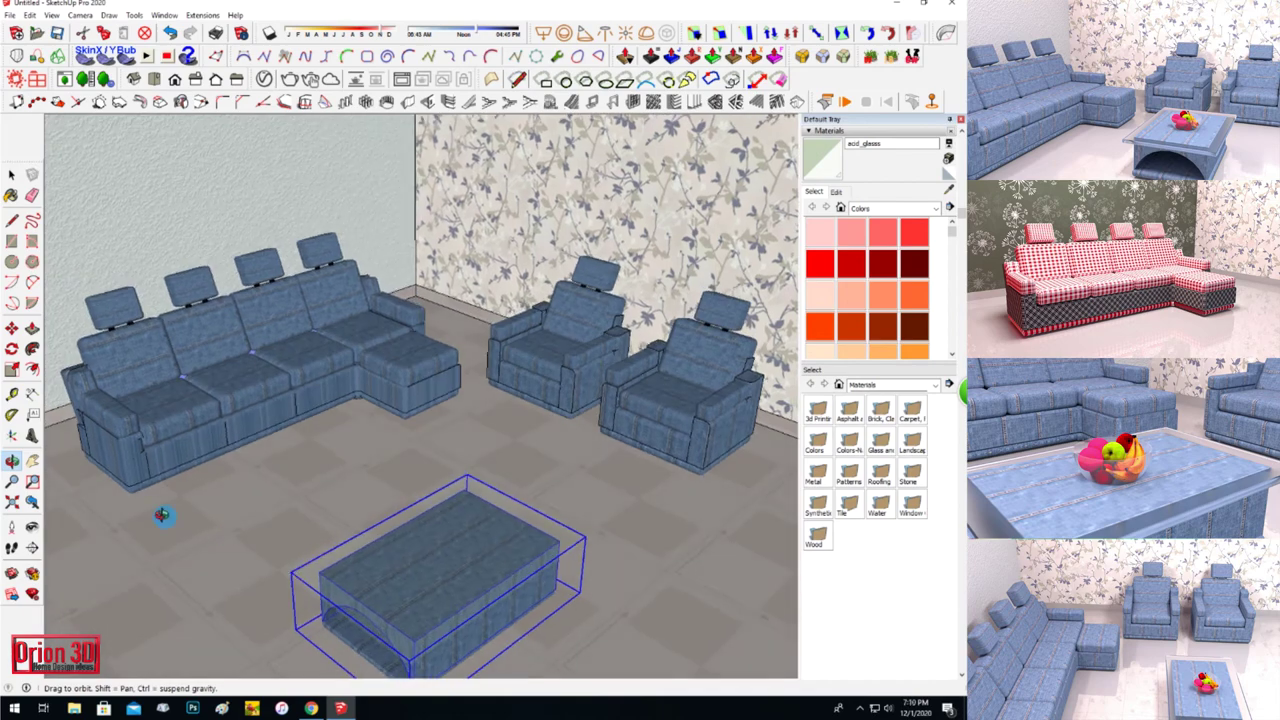
left_click(297, 625)
left_click(300, 522)
middle_click_drag(300, 522, 228, 243)
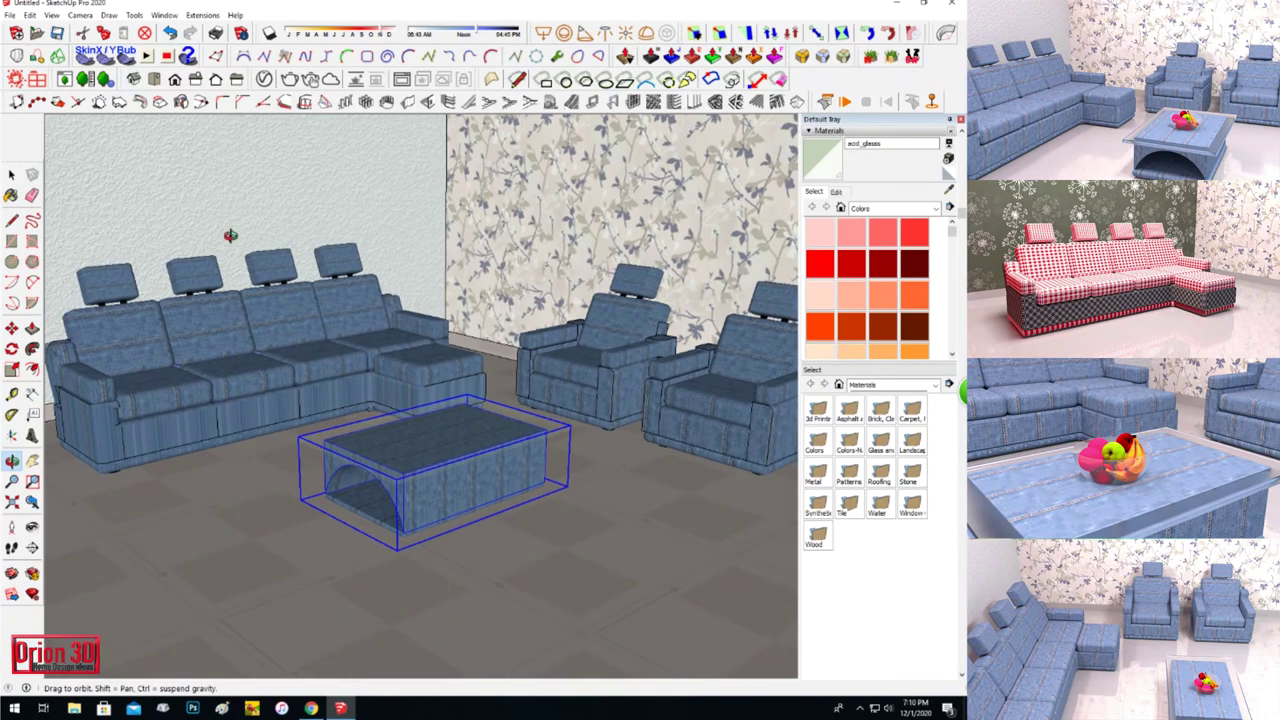
left_click(289, 79)
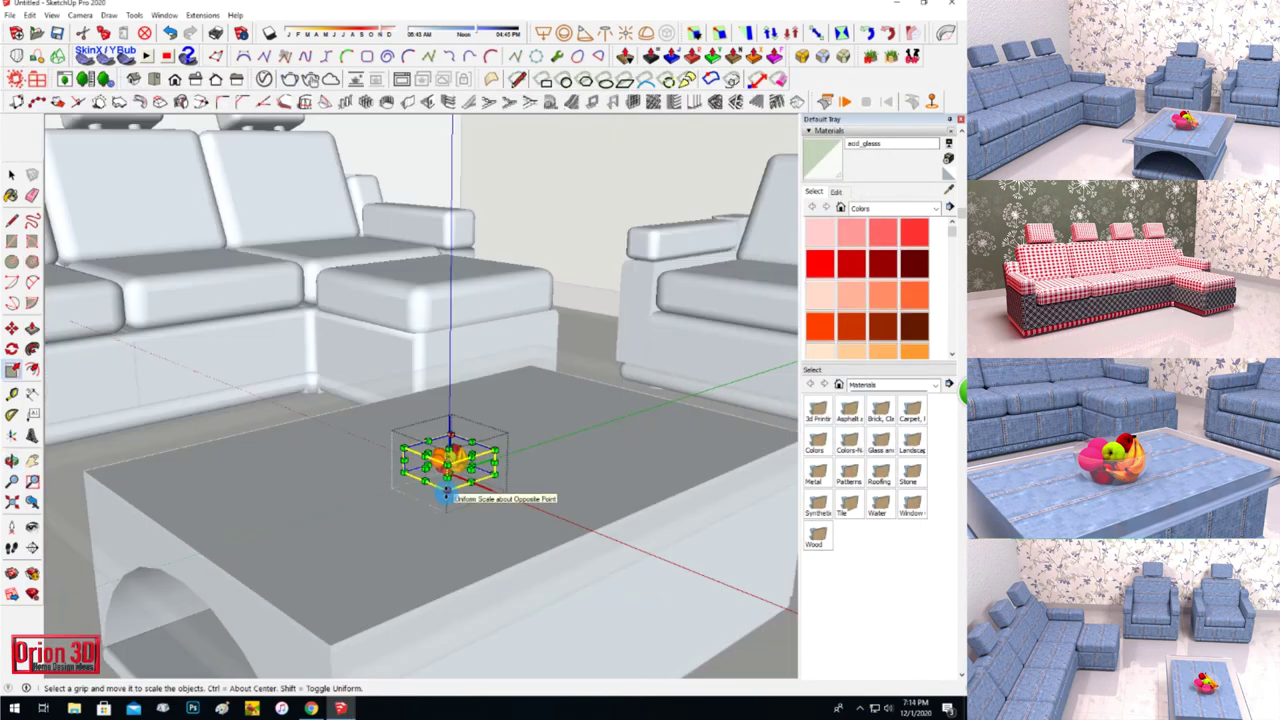
Scale the fruit bowl on the coffee table larger in two drags.
left_click_drag(446, 494, 444, 533)
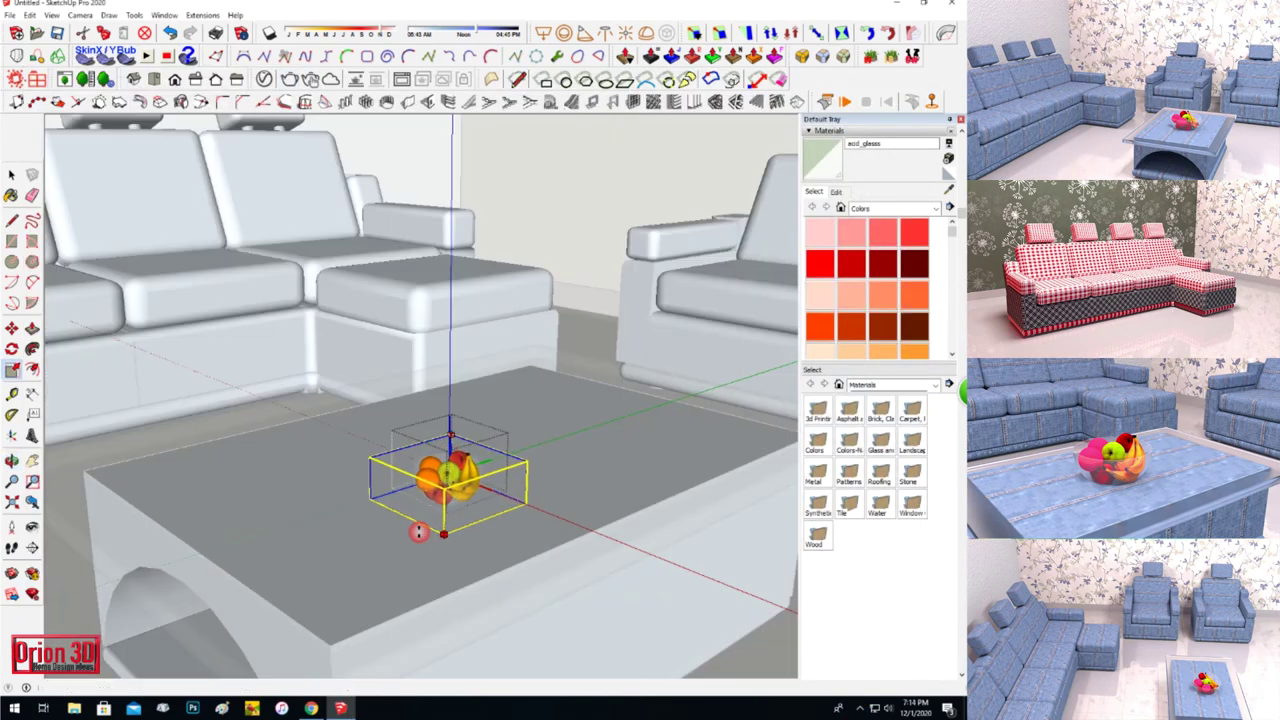
left_click_drag(544, 345, 472, 325)
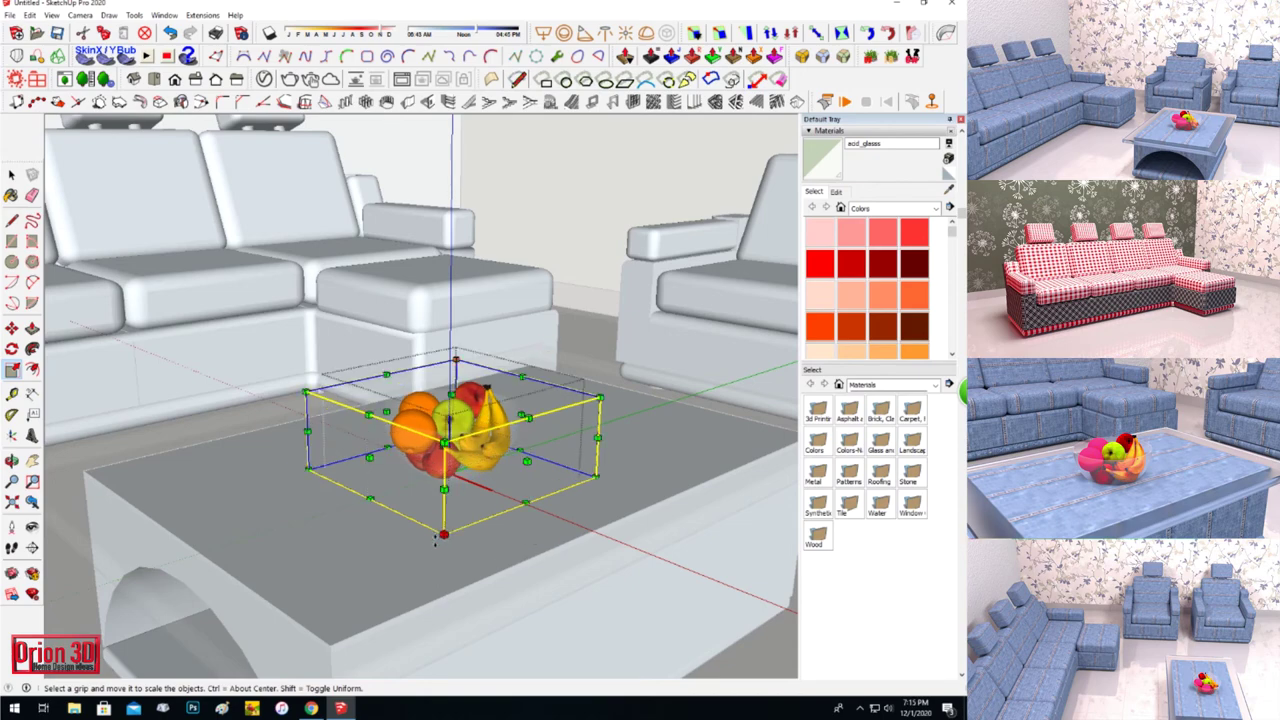
key("space")
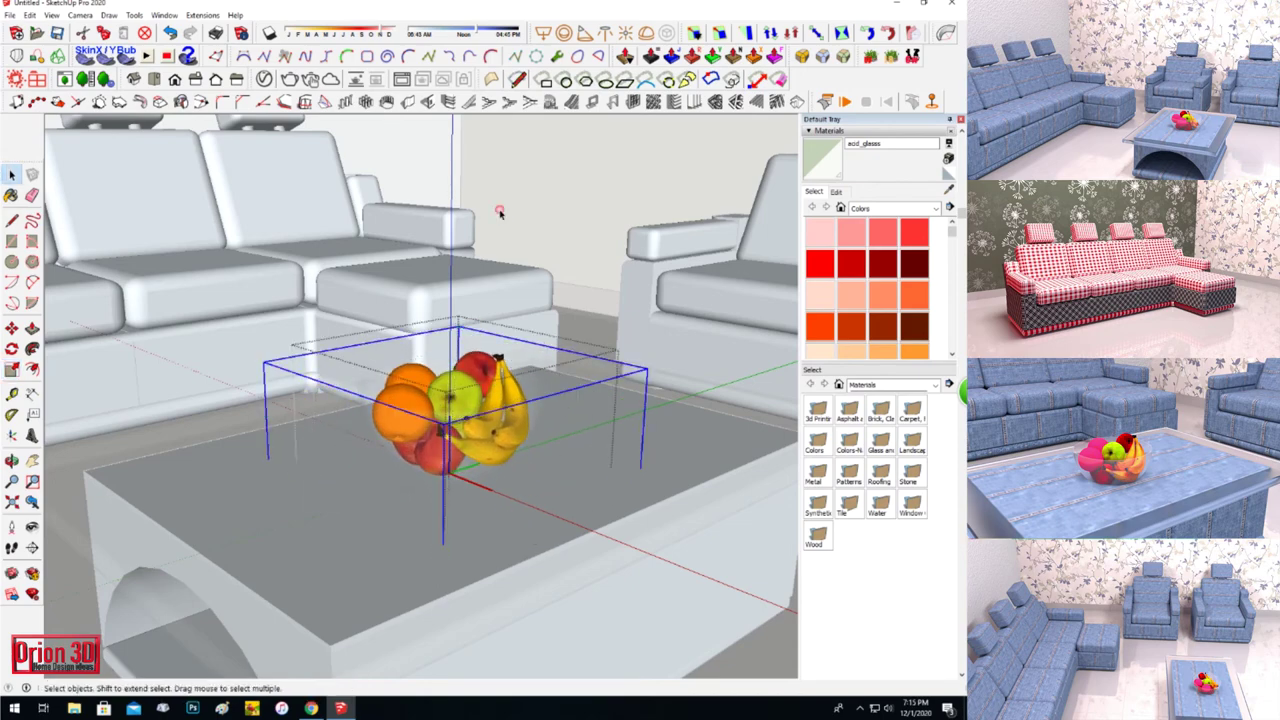
scroll(453, 440, "down", 5)
left_click(453, 440)
Orbit out to frame the whole sofa set and launch a V-Ray render.
scroll(571, 462, "down", 2)
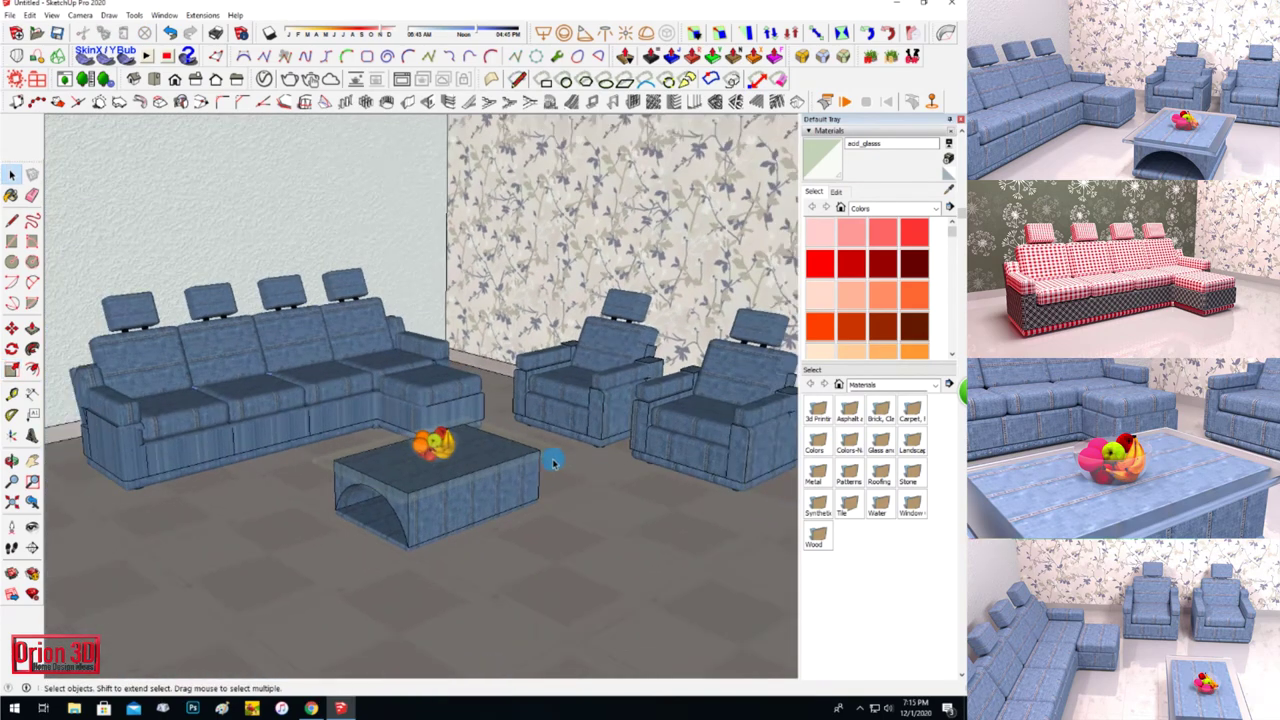
mouse_move(320, 438)
middle_mouse_down()
mouse_move(359, 363)
mouse_move(171, 357)
mouse_move(160, 446)
mouse_move(145, 375)
middle_mouse_up()
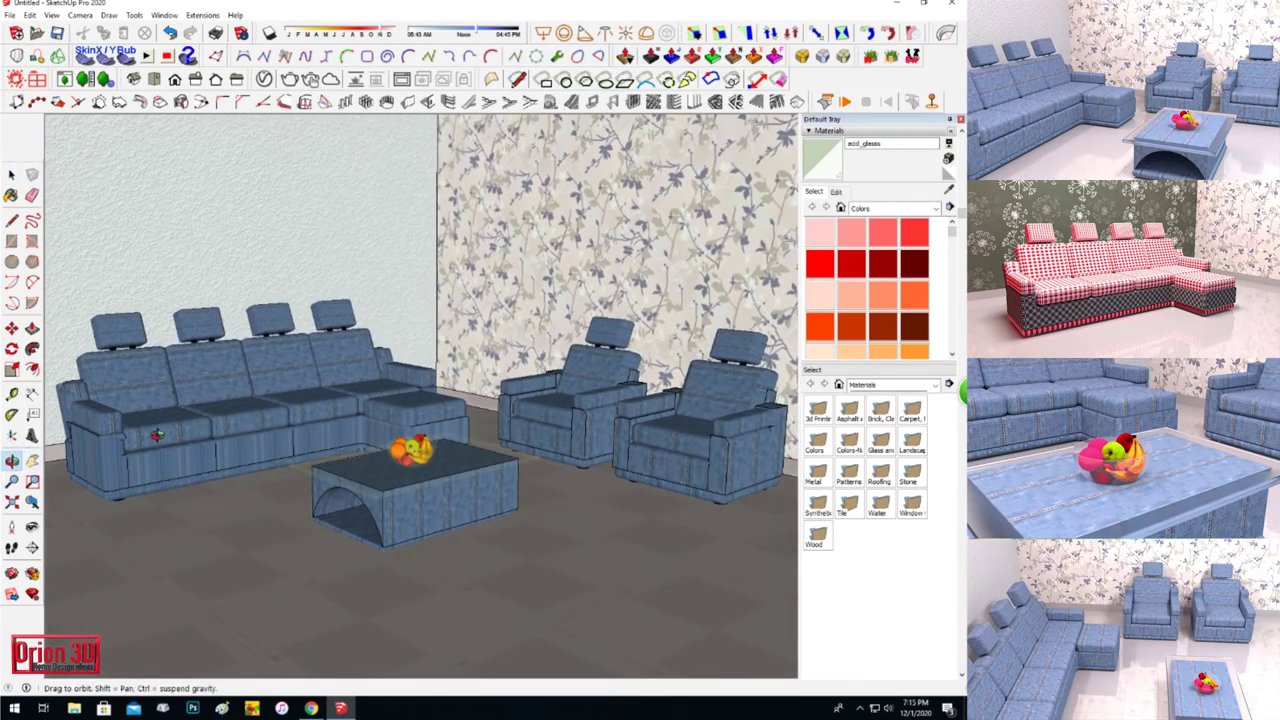
left_click(292, 72)
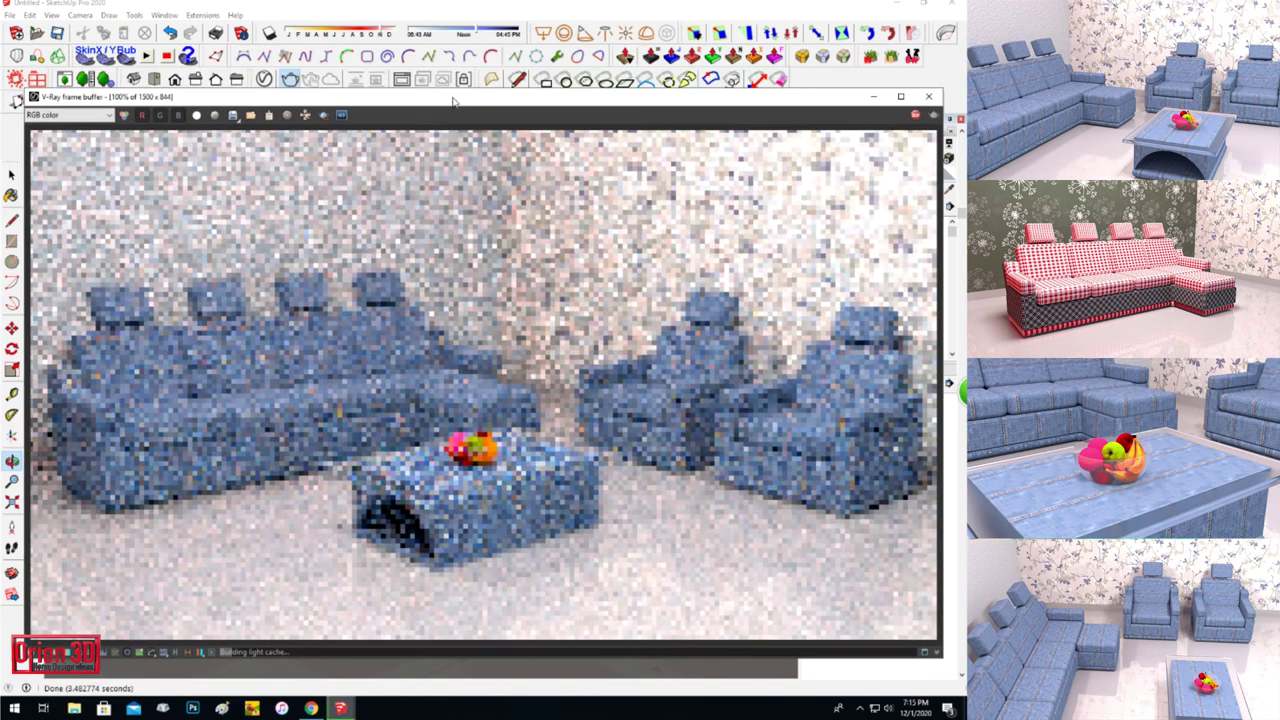
Let the V-Ray render finish, then close the asset editor and render window.
left_click(289, 79)
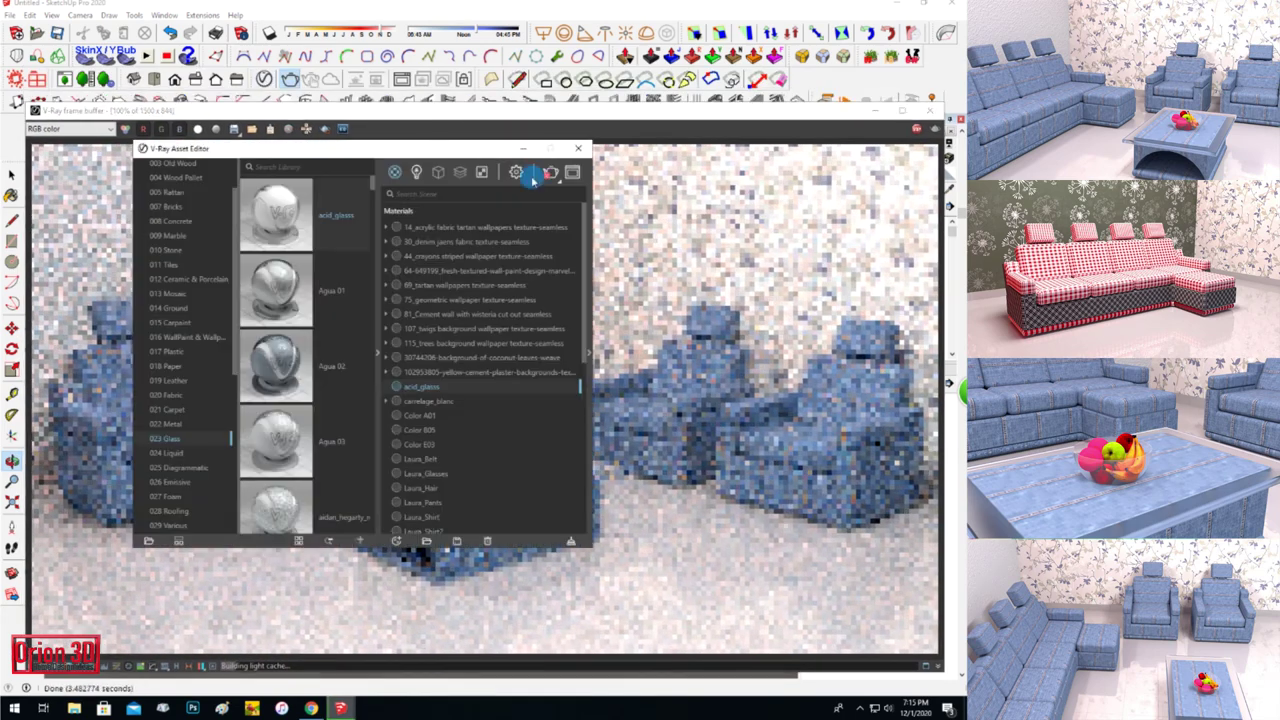
left_click(578, 150)
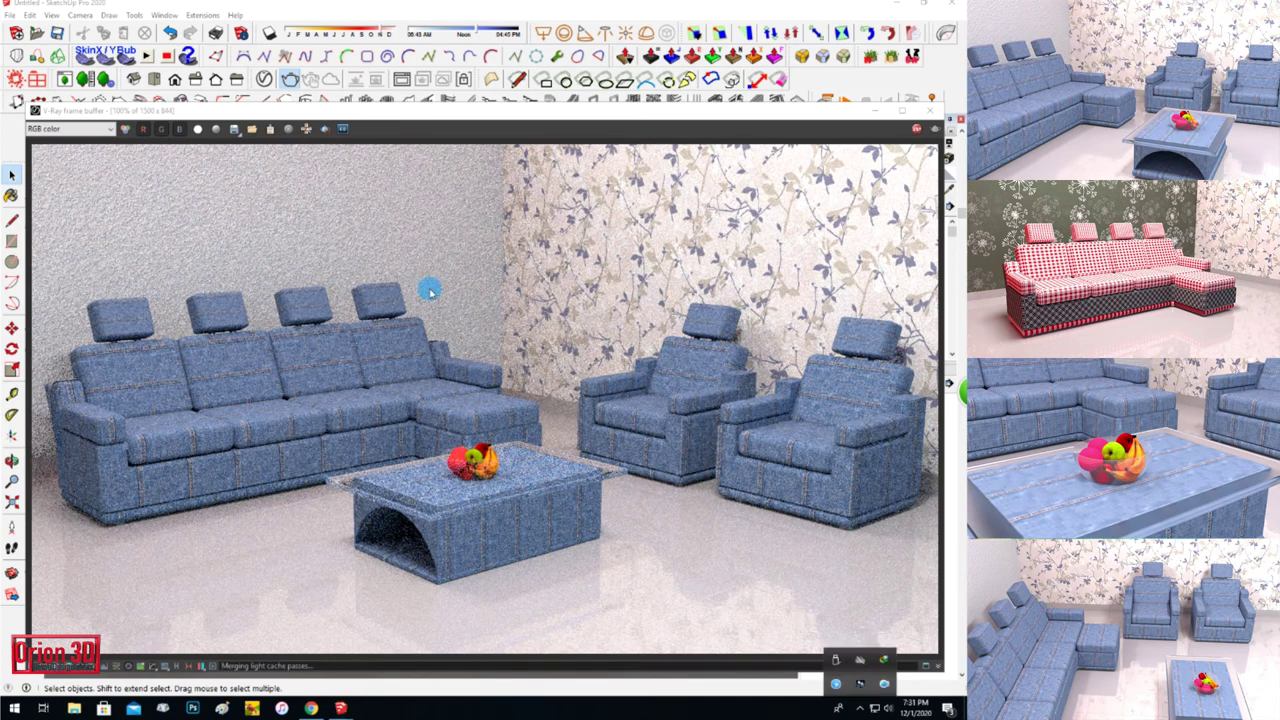
left_click(521, 117)
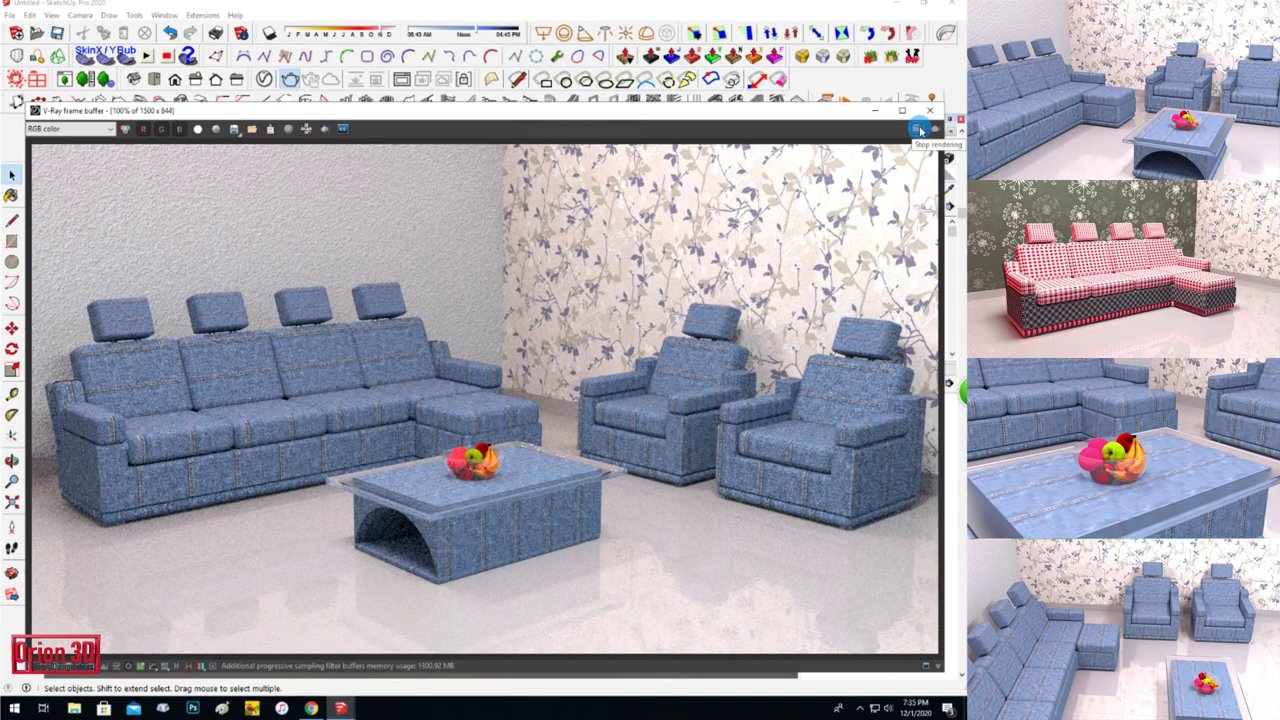
left_click(930, 110)
Group the coffee table and fruit bowl together.
left_click(400, 450)
left_click(420, 510, "shift")
right_click(414, 490)
left_click(497, 335)
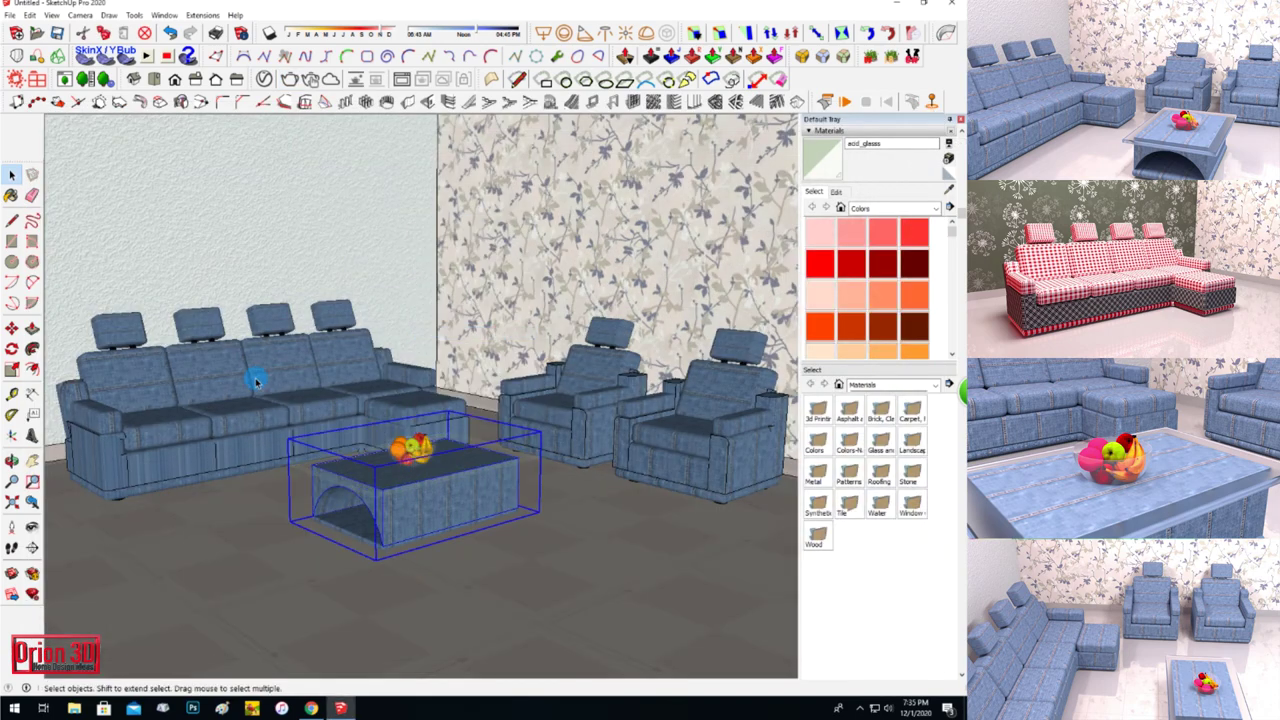
Move the table group out in front of the room.
scroll(288, 456, "down", 5)
key("m")
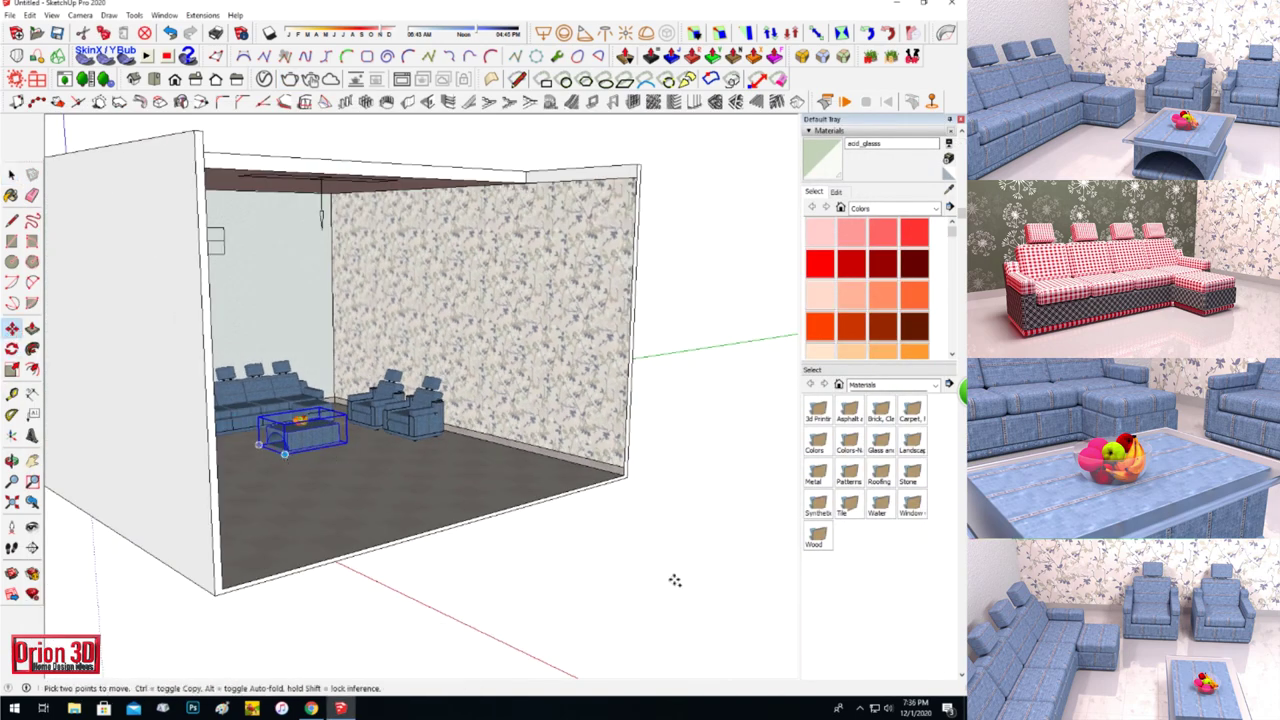
mouse_move(123, 514)
middle_mouse_down()
mouse_move(572, 373)
mouse_move(472, 408)
middle_mouse_up()
key("space")
scroll(542, 400, "up", 3)
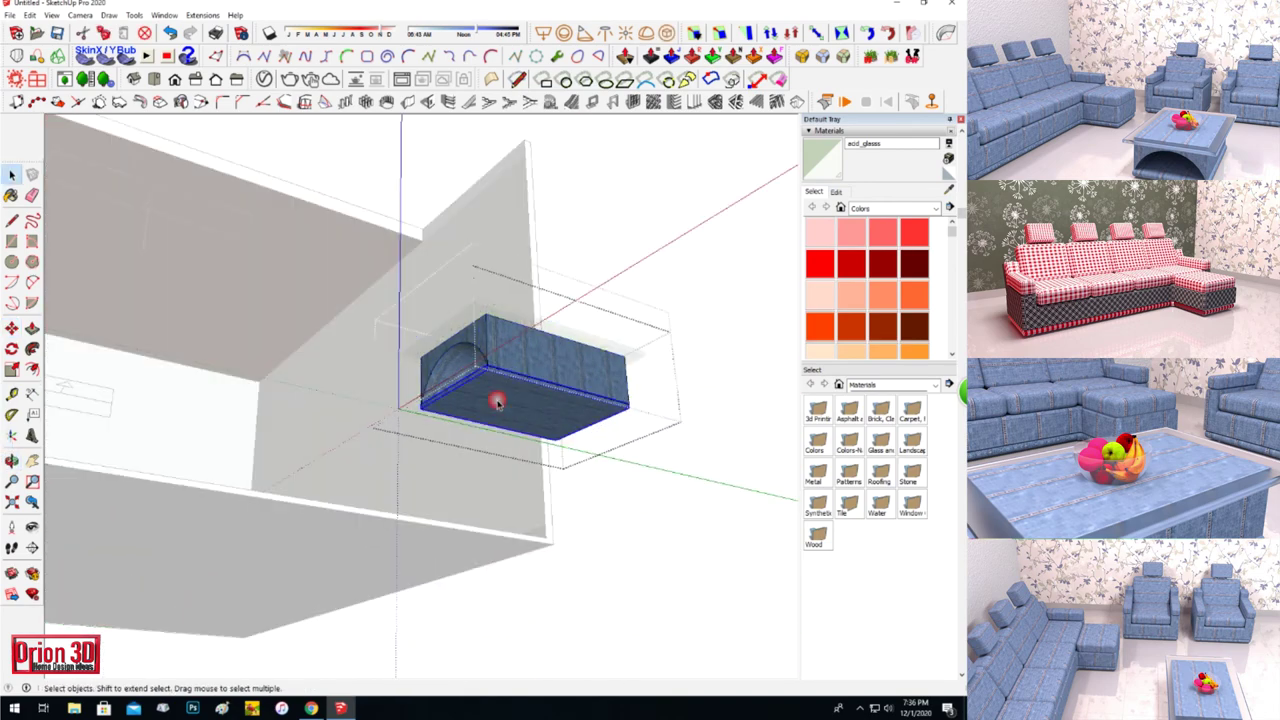
middle_click_drag(492, 408, 280, 437)
Copy the table's face to a spot off the table.
scroll(280, 437, "down", 2)
key("m")
left_click(371, 434)
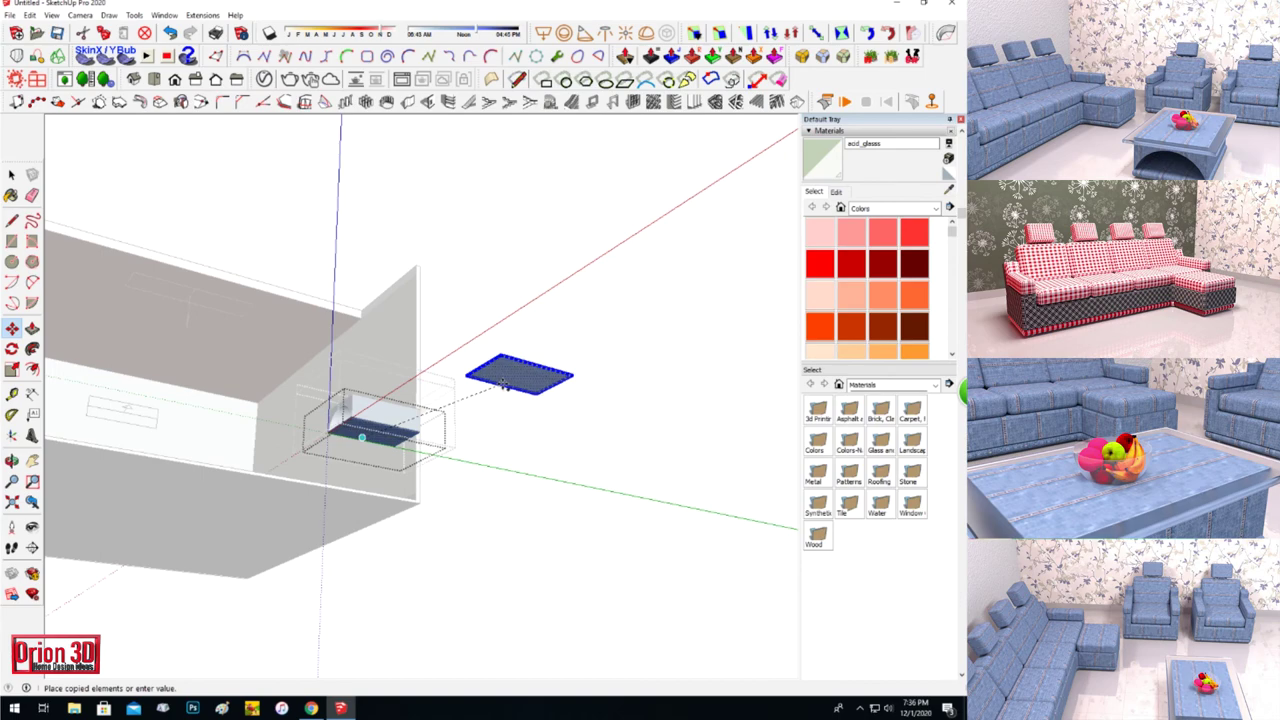
scroll(530, 335, "up", 2)
left_click(500, 426)
key("space")
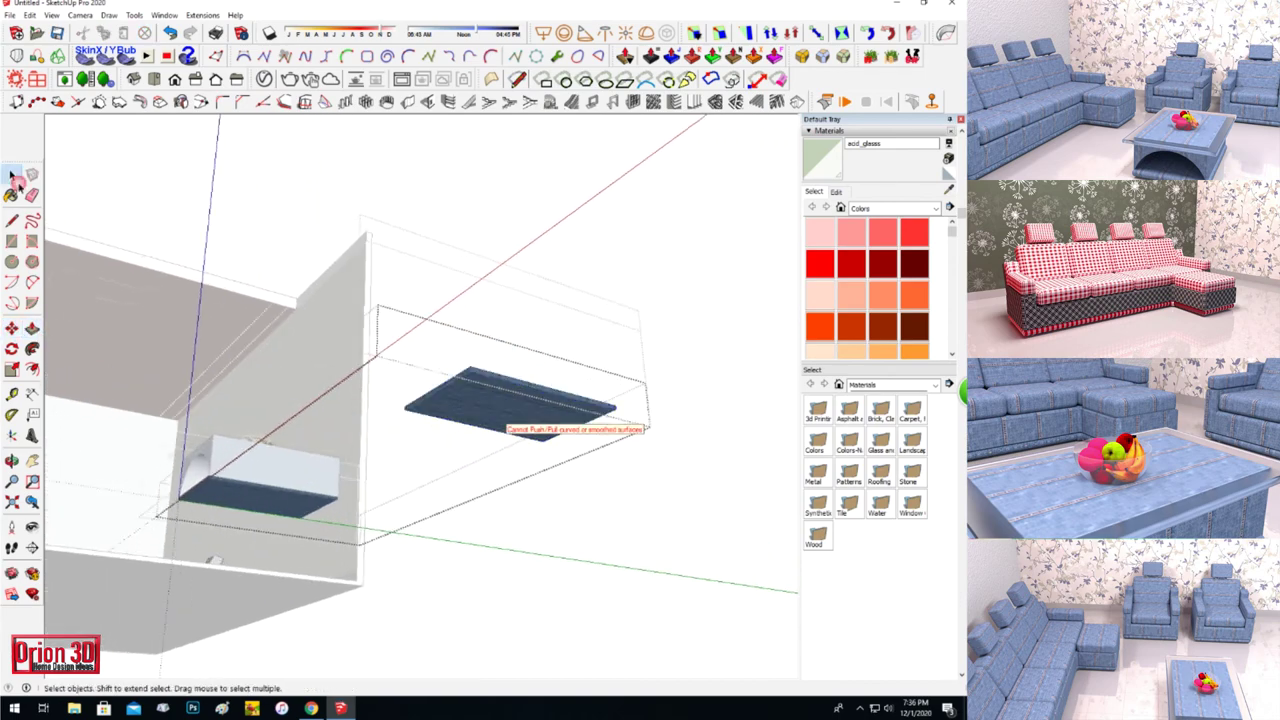
Push-pull the copied face into a thin slab and extrude it into a band.
middle_click_drag(508, 423, 145, 413)
middle_click_drag(509, 371, 232, 471)
right_click(245, 483)
left_click(196, 476)
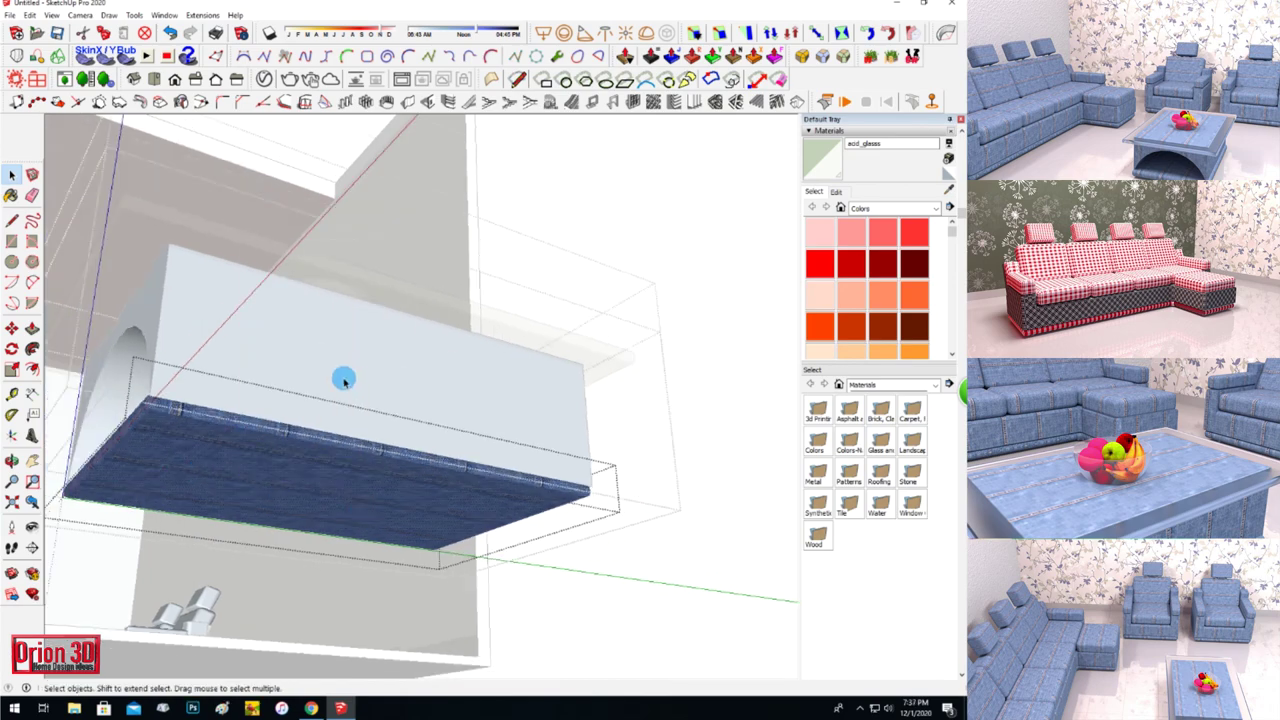
left_click(674, 56)
left_click_drag(286, 500, 279, 560)
left_click(239, 454)
left_click(325, 273)
left_click(325, 492)
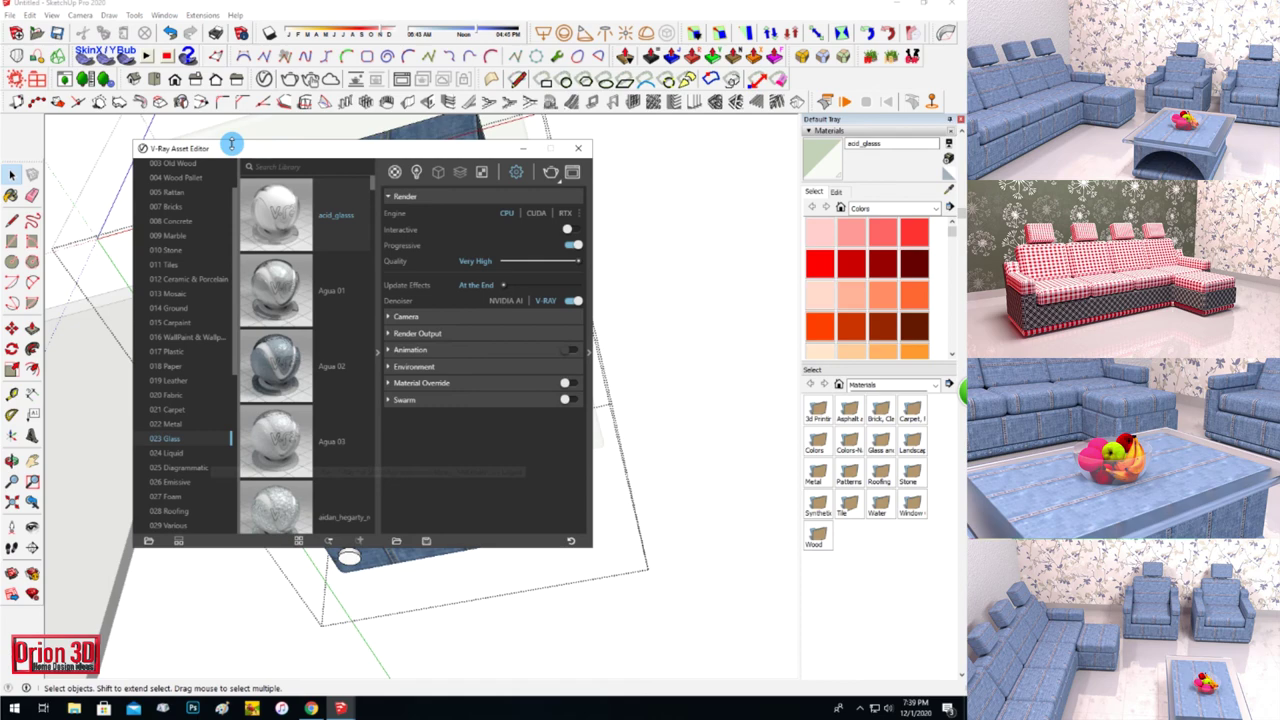
Paint the coffee table's feet with the V-Ray Steel_Polished material.
left_click(416, 171)
left_click(395, 171)
scroll(457, 397, "down", 2)
scroll(457, 410, "down", 3)
left_click(420, 428)
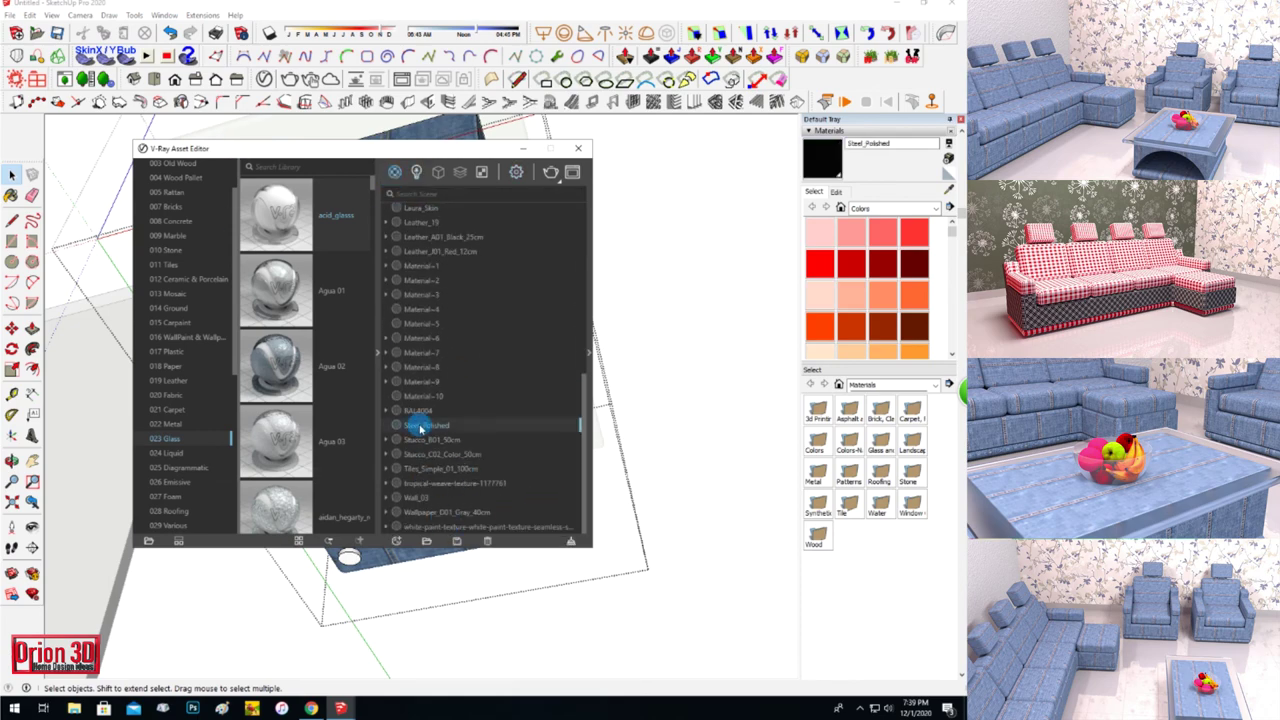
left_click(578, 148)
key("b")
left_click(195, 297)
key("space")
mouse_move(223, 420)
middle_mouse_down()
mouse_move(652, 253)
mouse_move(330, 383)
mouse_move(320, 620)
mouse_move(371, 437)
mouse_move(548, 469)
mouse_move(600, 414)
mouse_move(390, 553)
mouse_move(217, 457)
mouse_move(655, 535)
middle_mouse_up()
Carry the coffee table back into the room and set it in front of the sofa.
left_click(655, 535)
key("m")
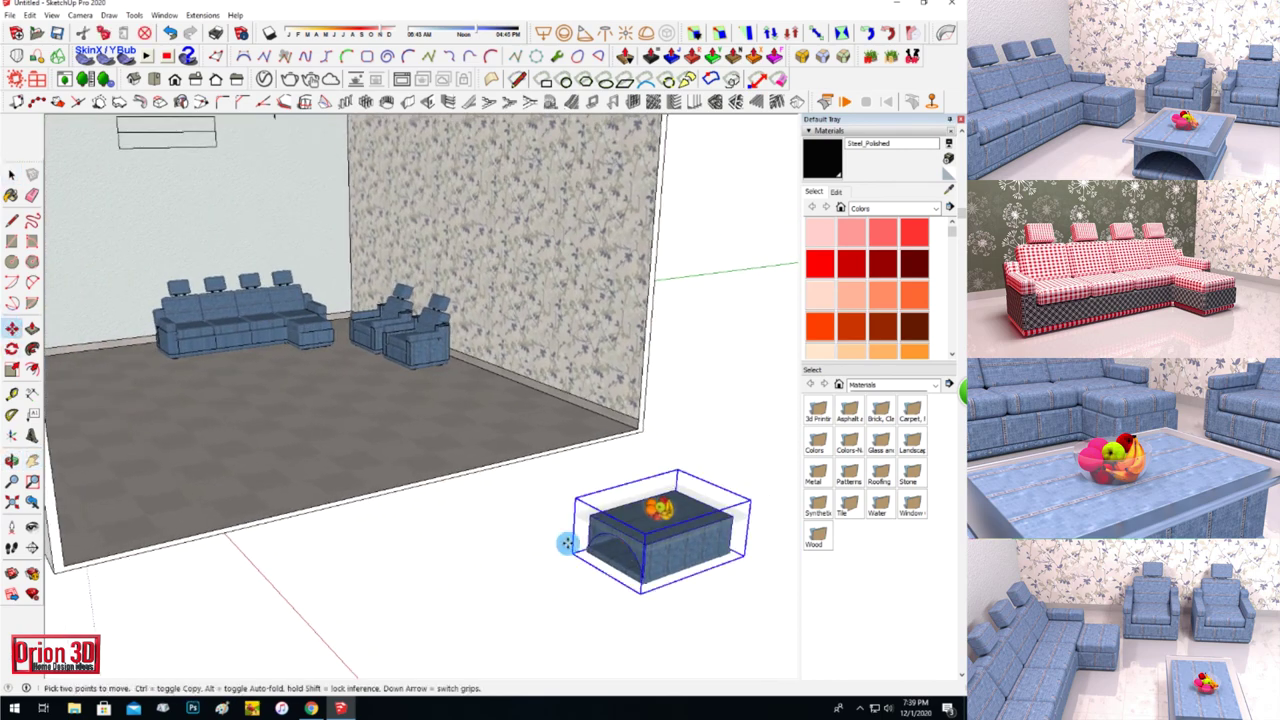
scroll(571, 560, "up", 2)
left_click(571, 560)
left_click(200, 355)
scroll(166, 377, "up", 3)
scroll(245, 447, "up", 2)
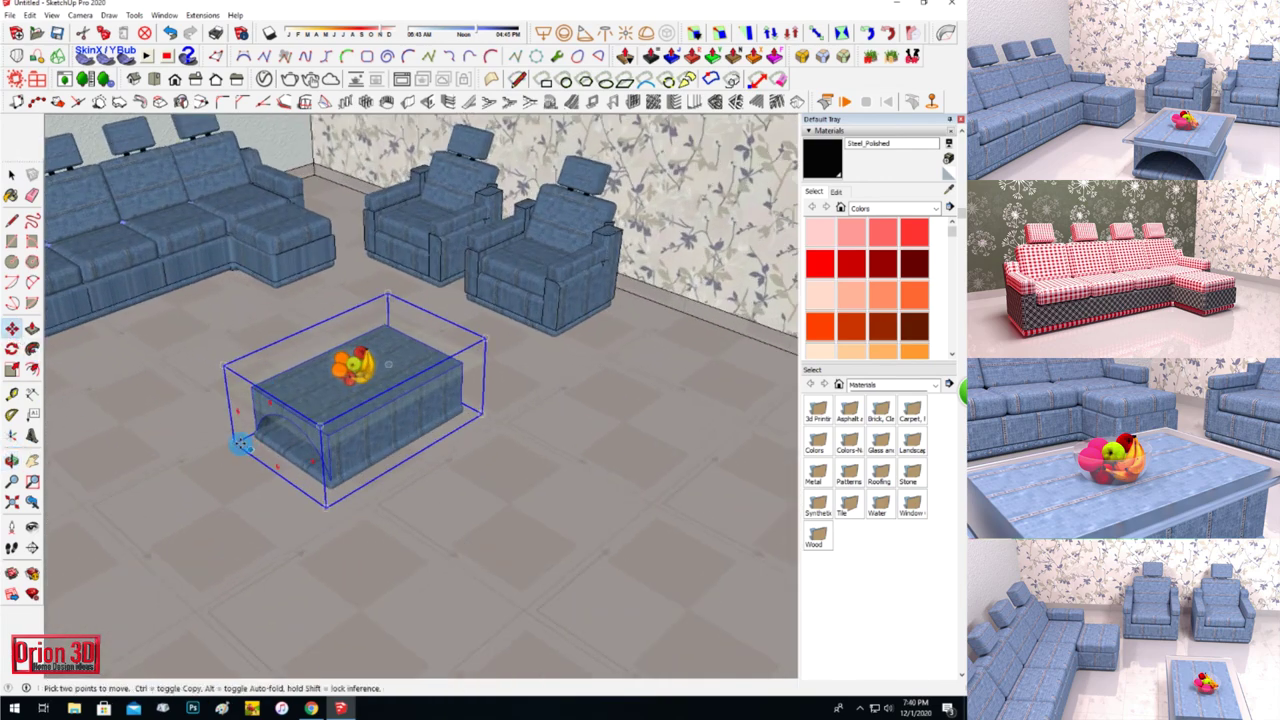
left_click(238, 457)
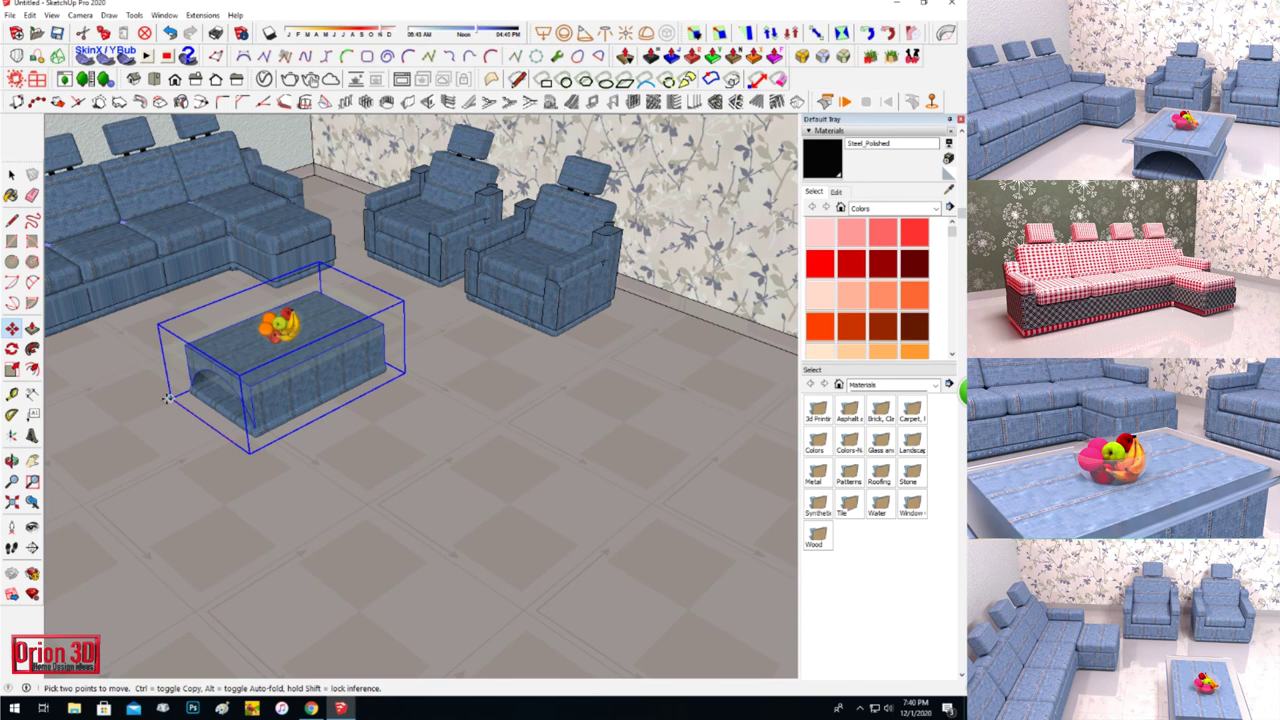
left_click(306, 294)
Orbit and pan to frame the sofa set, then start the final V-Ray render.
scroll(646, 486, "down", 3)
mouse_move(646, 486)
middle_mouse_down()
mouse_move(148, 192)
mouse_move(243, 357)
mouse_move(152, 400)
mouse_move(206, 413)
middle_mouse_up()
key("h")
scroll(233, 345, "up", 3)
scroll(152, 400, "up", 1)
left_click(289, 79)
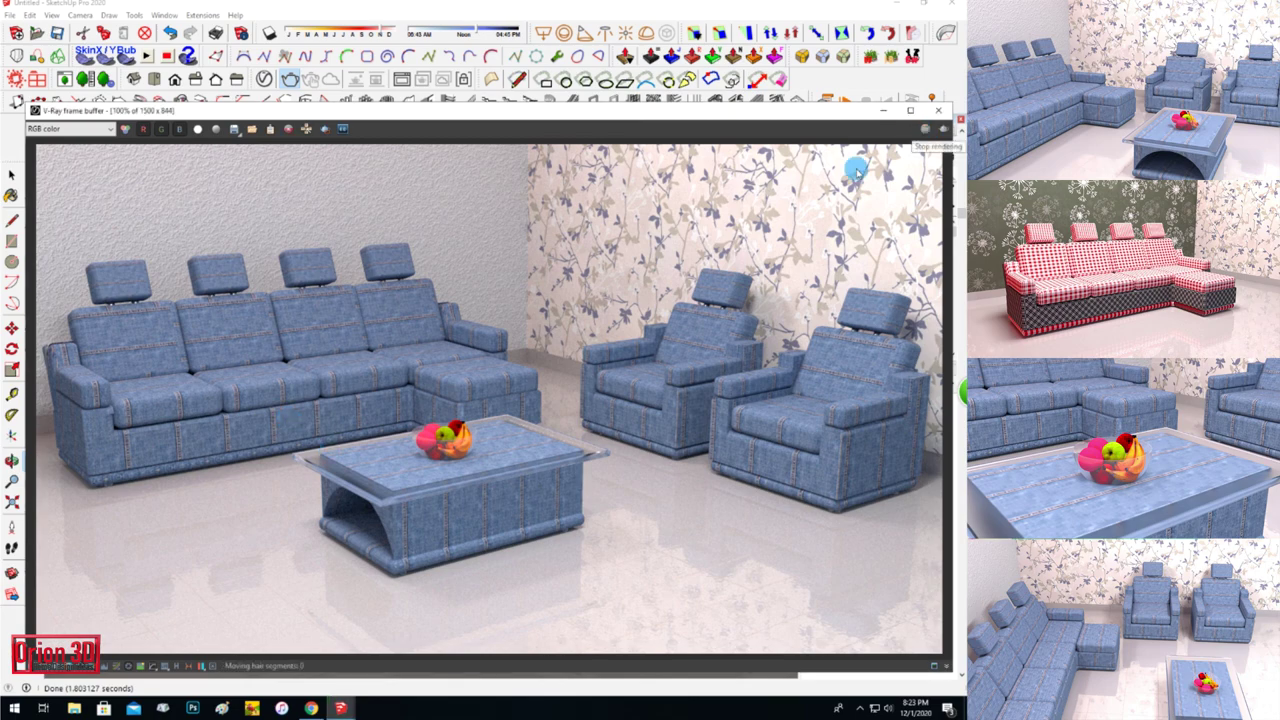
Close the V-Ray frame buffer once the final render is done.
left_click(940, 110)
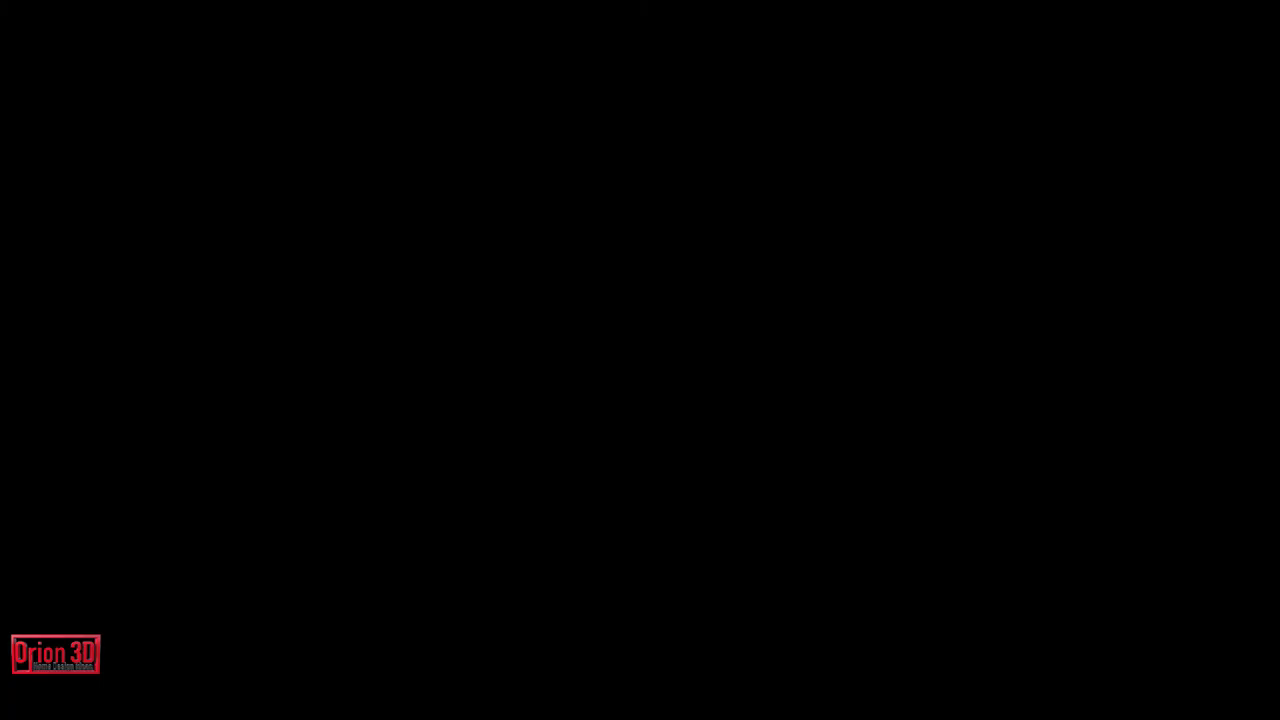